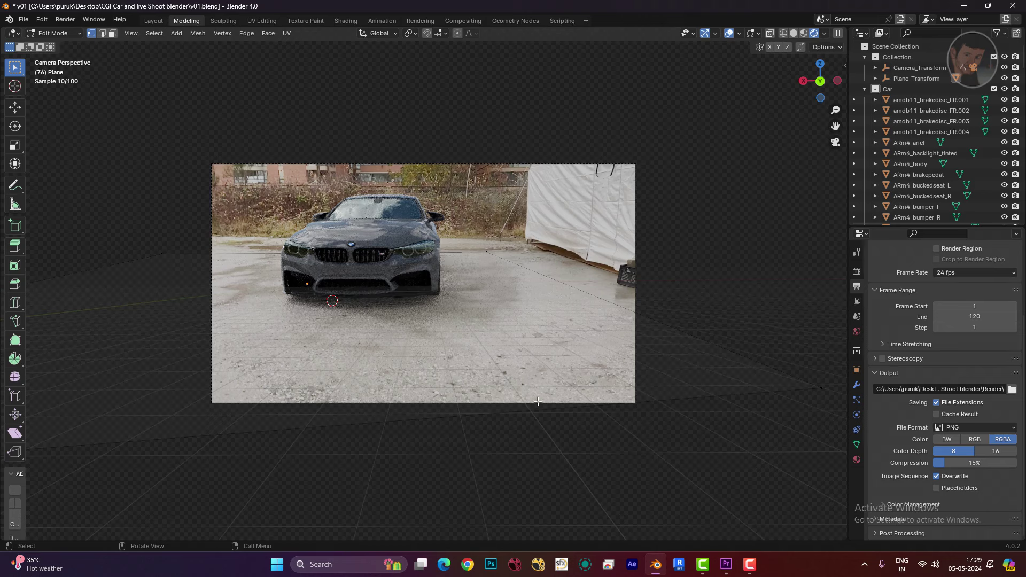
- Advance the BMW render preview to frame 97
scroll(422, 406, "up", 1)
scroll(453, 448, "down", 1)
key("space")
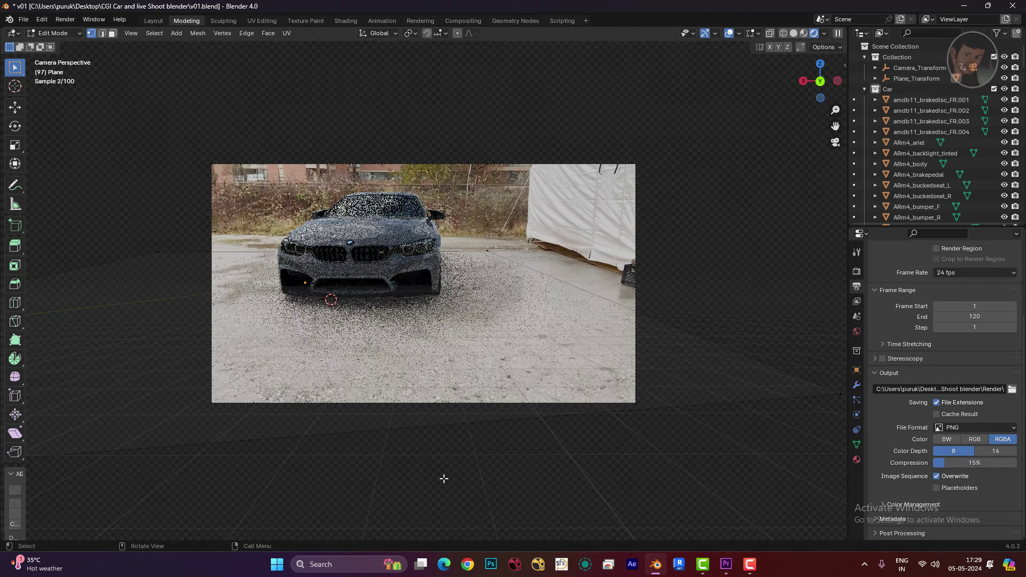
- Orbit out of camera view around the car scene, then close Blender
scroll(368, 303, "up", 1)
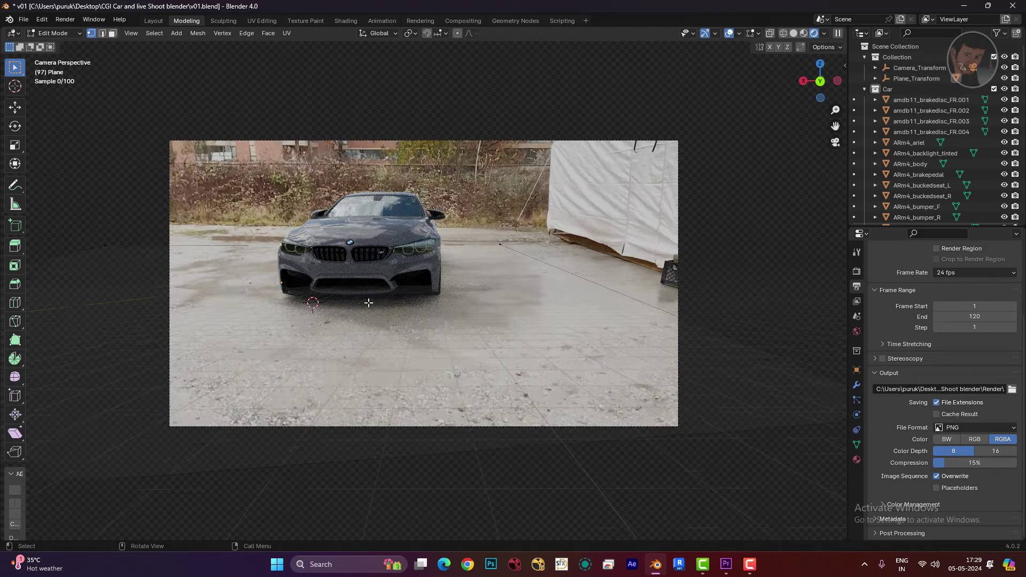
mouse_move(368, 303)
middle_mouse_down()
mouse_move(390, 309)
mouse_move(381, 332)
mouse_move(432, 347)
mouse_move(422, 348)
middle_mouse_up()
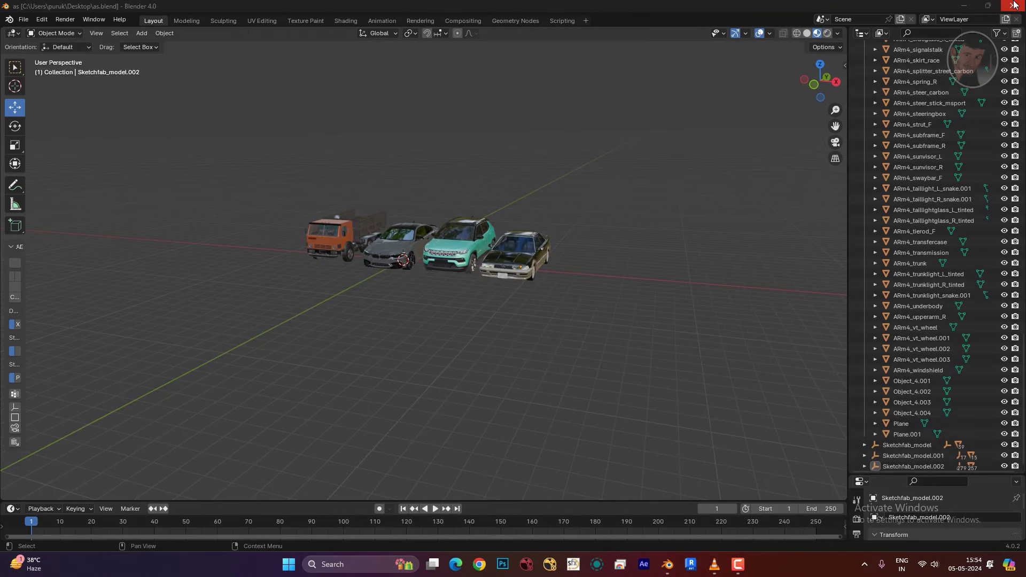
left_click(1014, 5)
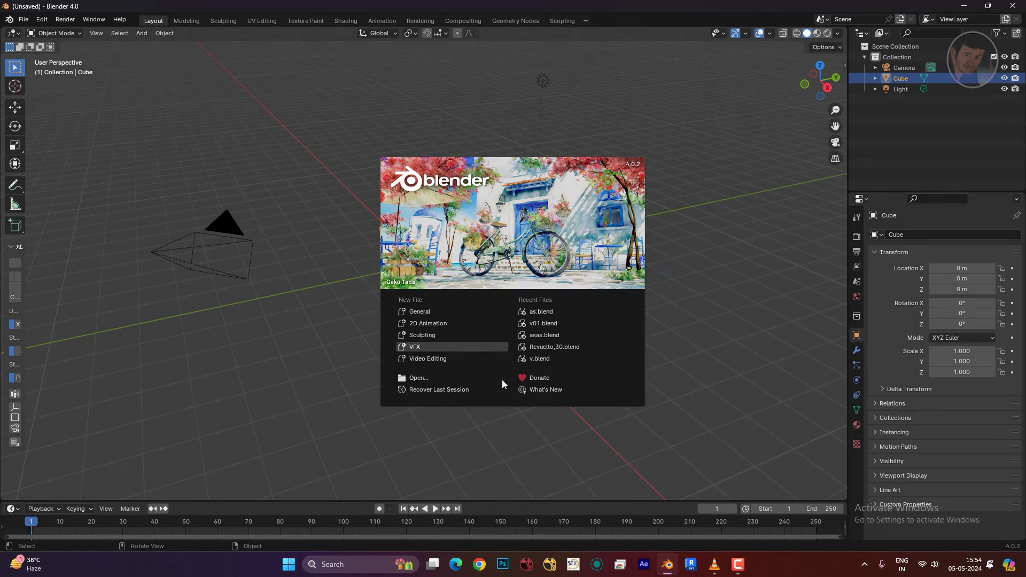
- Dismiss the splash screen and box-select the default camera, cube and light
left_click(754, 299)
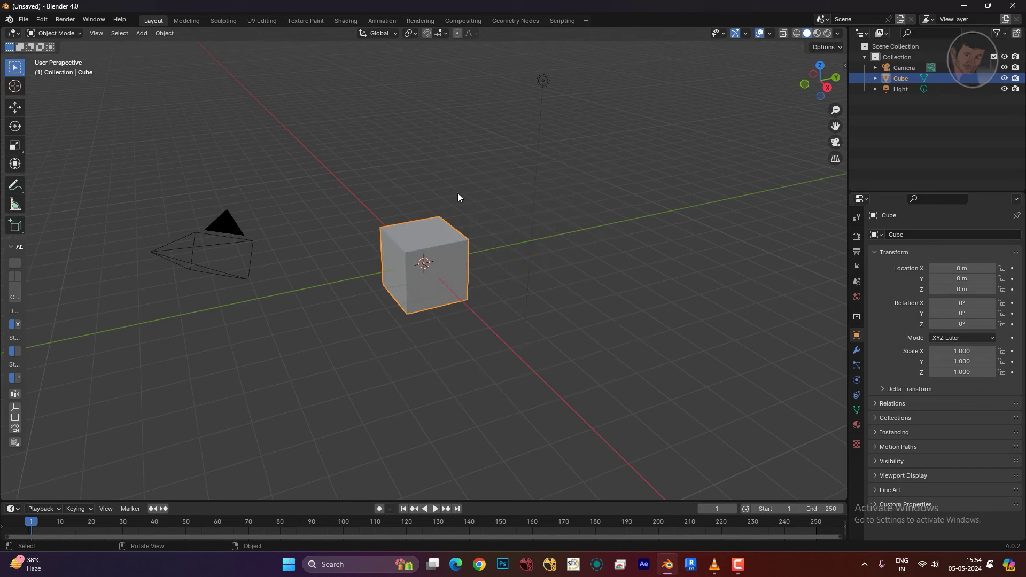
scroll(528, 317, "down", 2)
scroll(528, 318, "down", 2)
left_click_drag(572, 166, 355, 292)
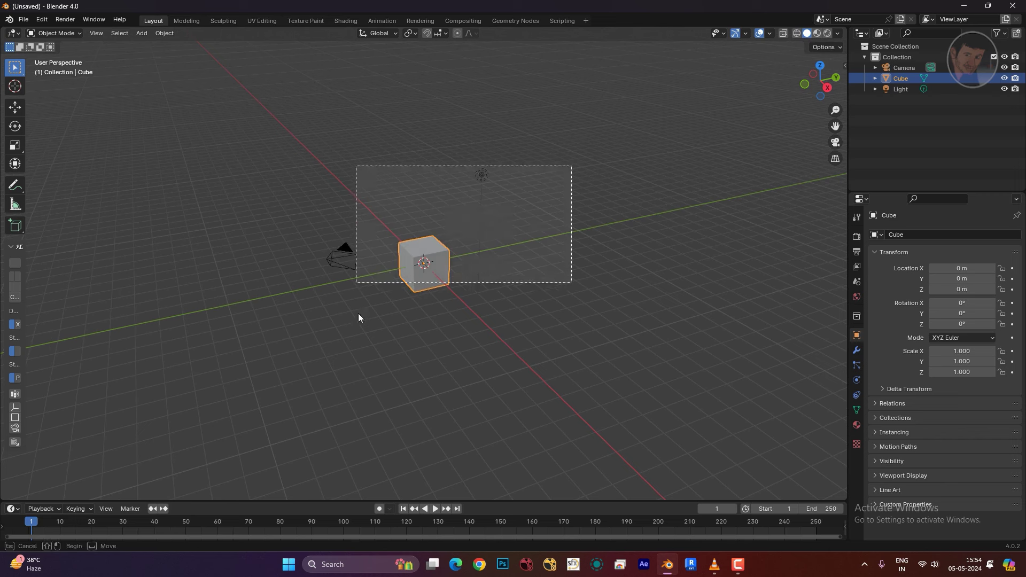
left_click(424, 264)
left_click_drag(371, 237, 324, 274)
left_click(331, 301)
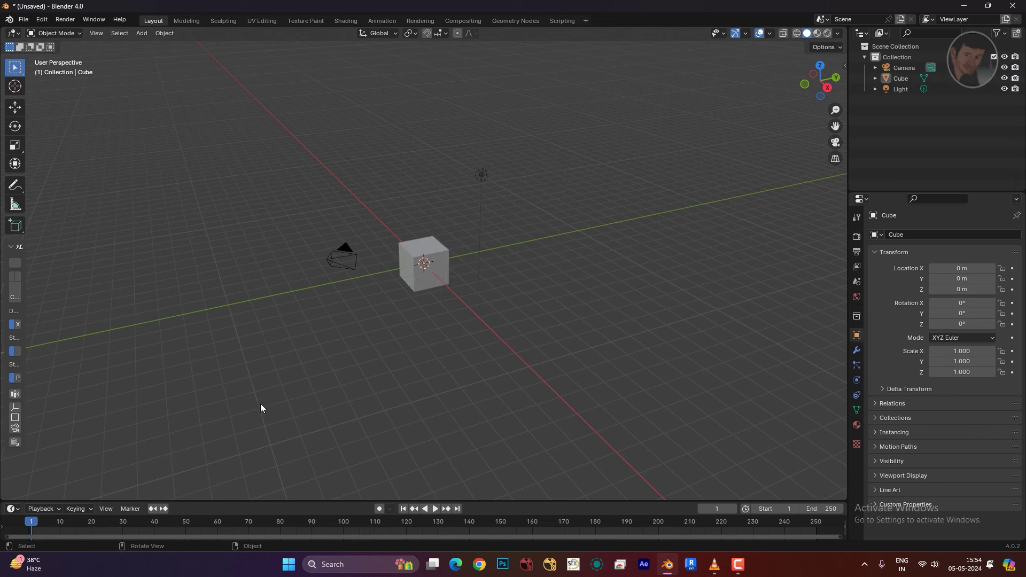
left_click_drag(261, 406, 539, 150)
- Delete all default objects, level the view, and widen the AE2Blend toolbar to show labels
key("Delete")
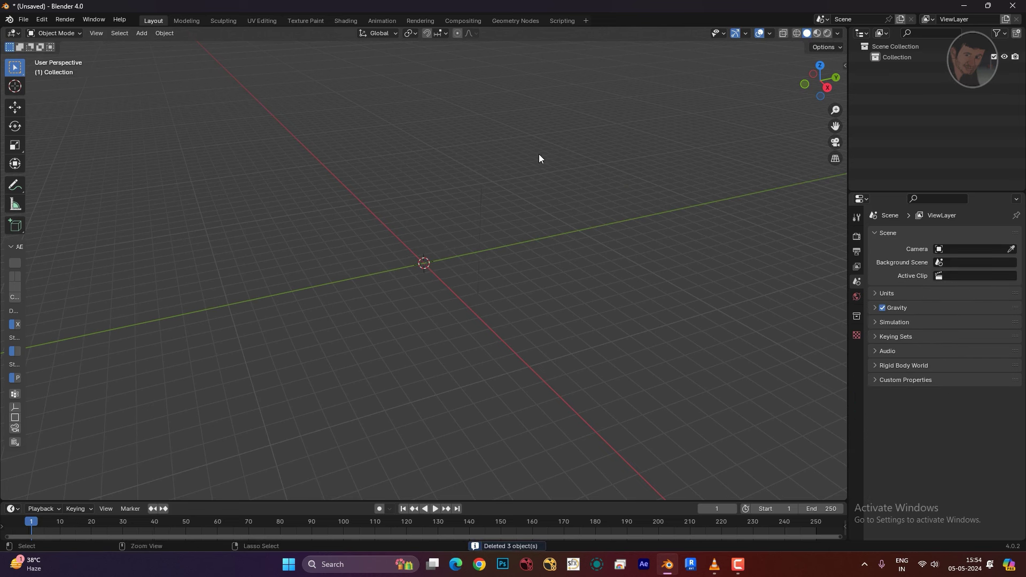
key("ctrl+z")
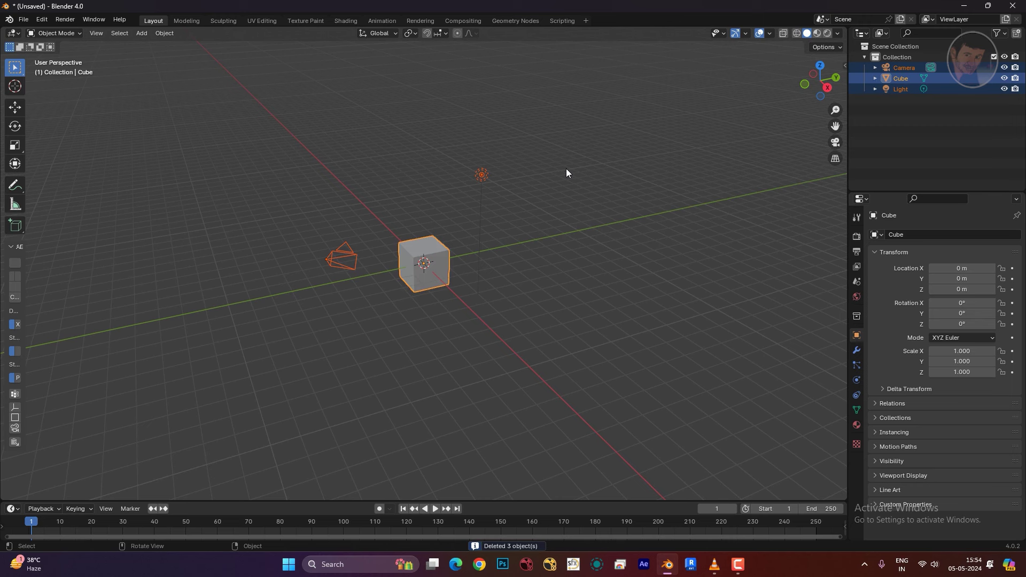
key("alt+a")
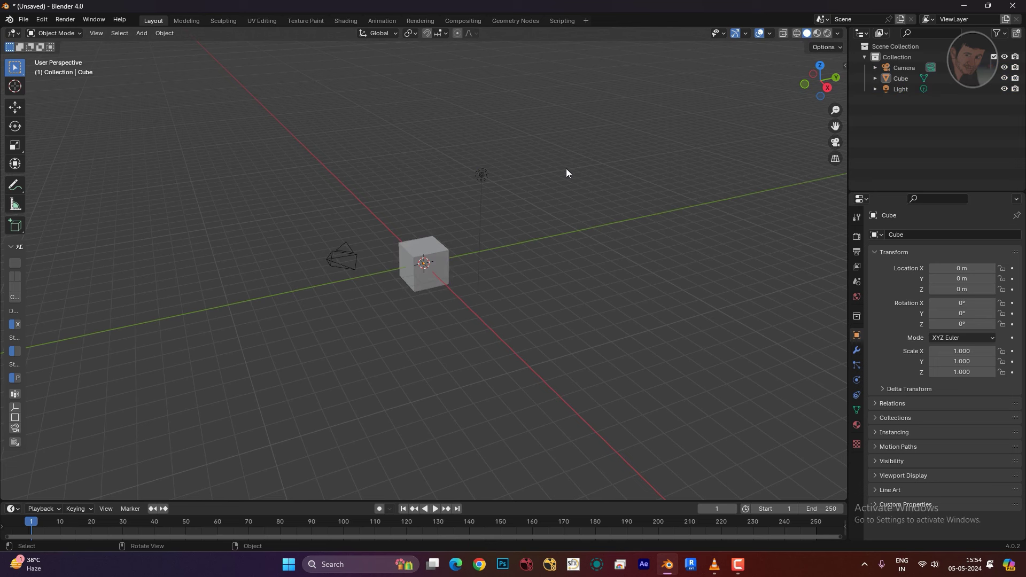
key("a")
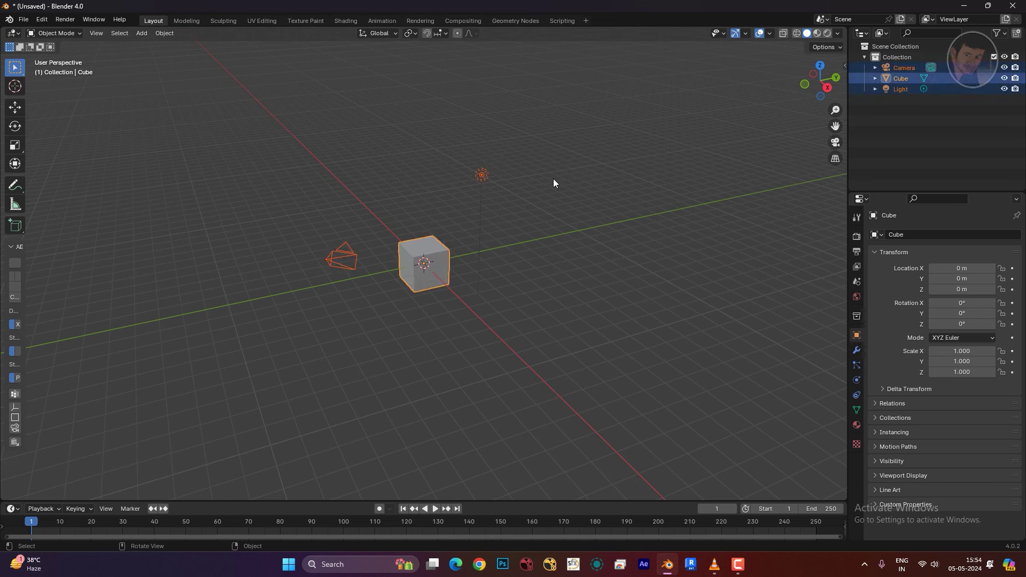
key("Delete")
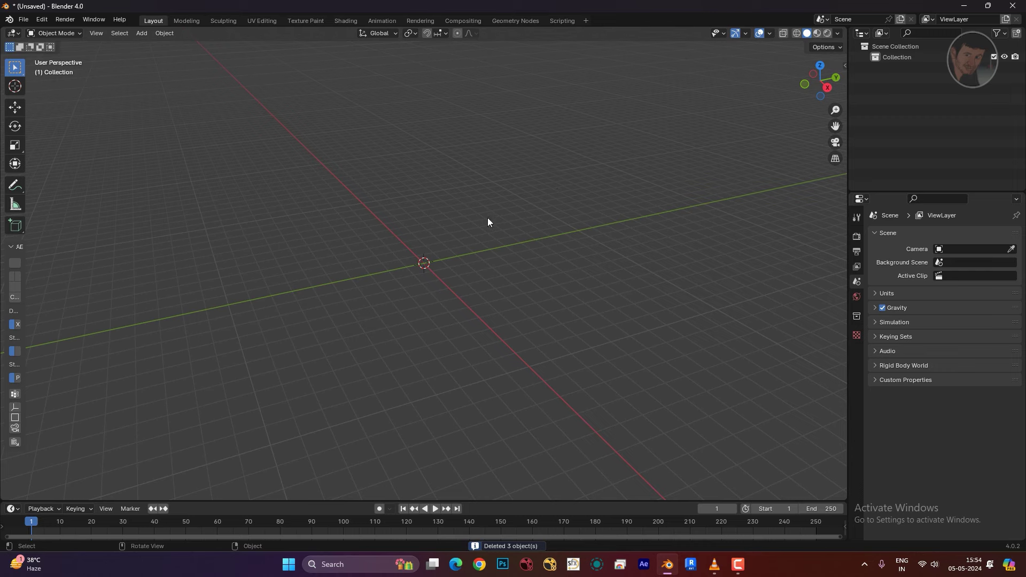
middle_click_drag(320, 284, 409, 274)
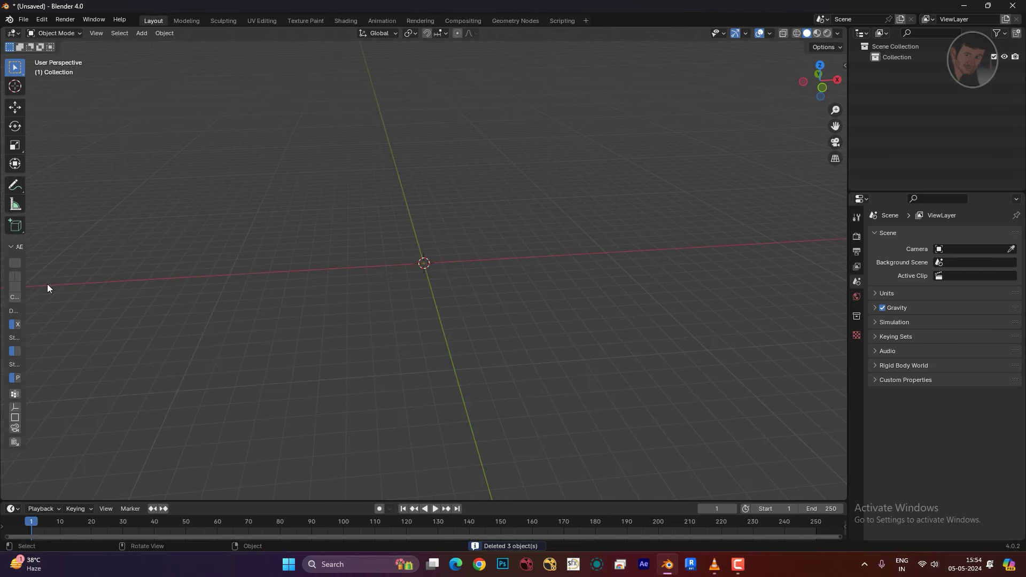
left_click_drag(26, 342, 87, 344)
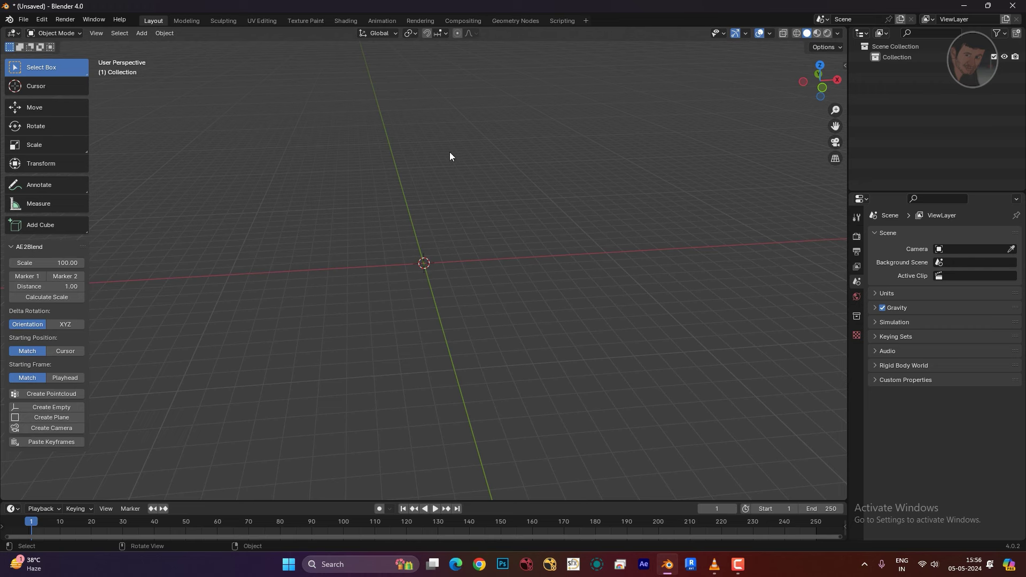
- Minimise Blender, launch After Effects 2022 and close its Home screen
left_click(961, 8)
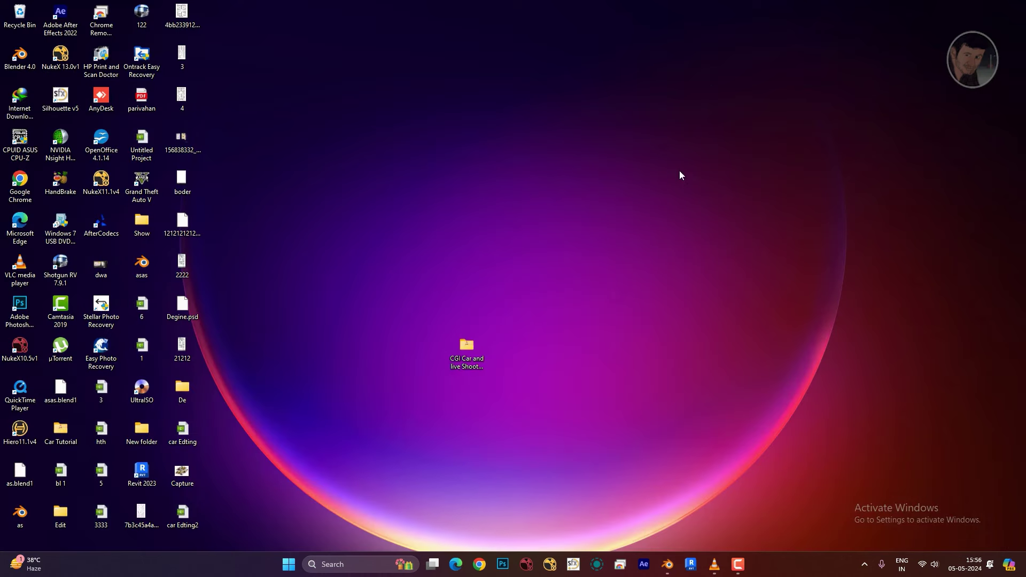
left_click(643, 564)
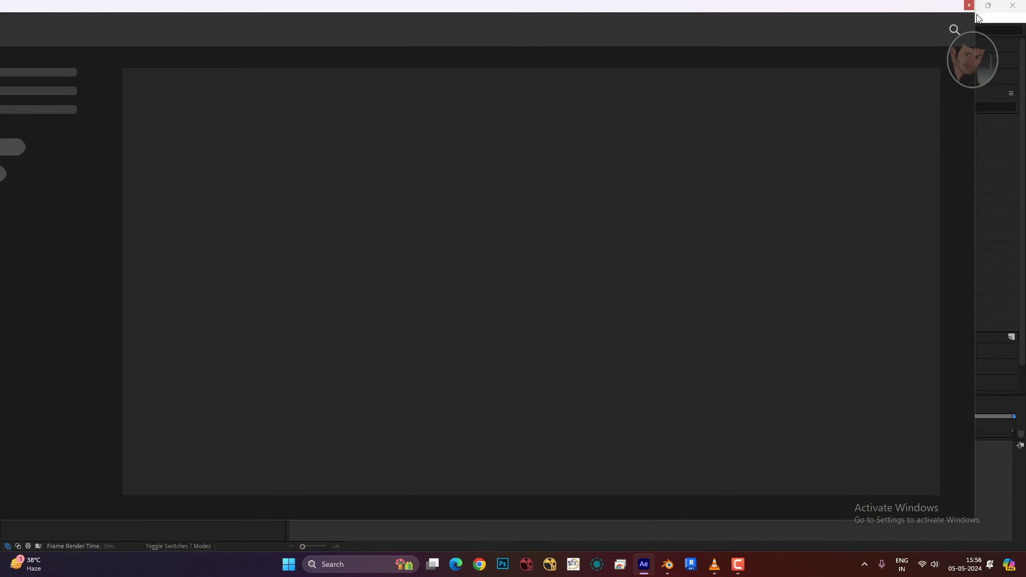
left_click(968, 5)
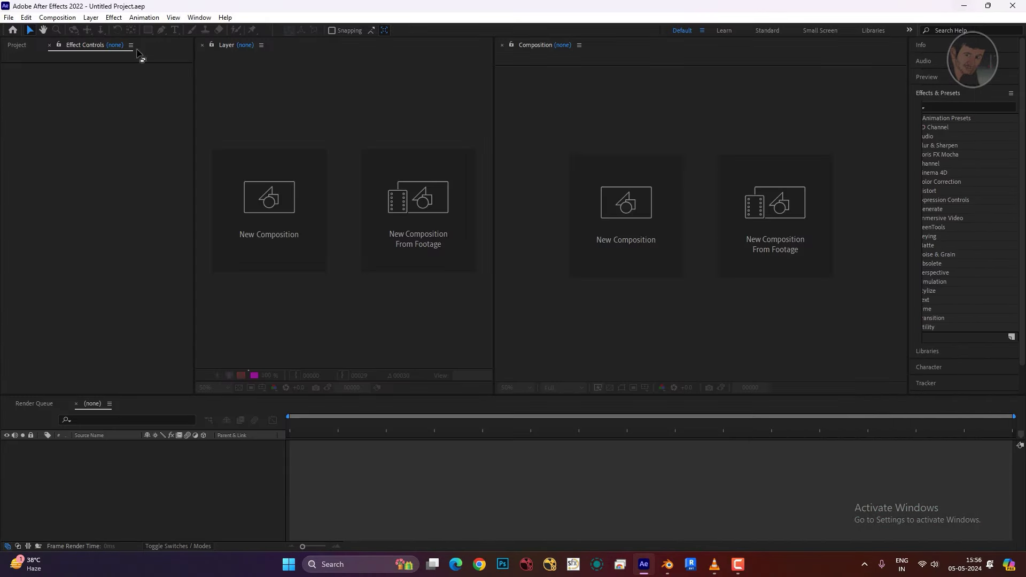
- Import Car_Shot.mov from the CGI Car folder and build a Car_Shot composition from it
left_click(22, 46)
key("ctrl+i")
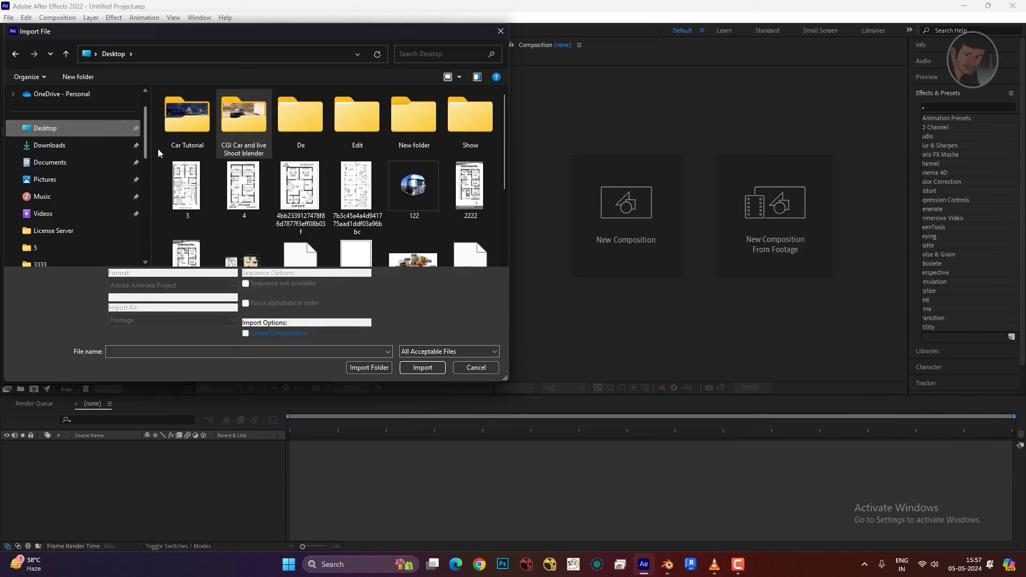
left_click(247, 150)
double_click(247, 150)
left_click(209, 197)
double_click(209, 198)
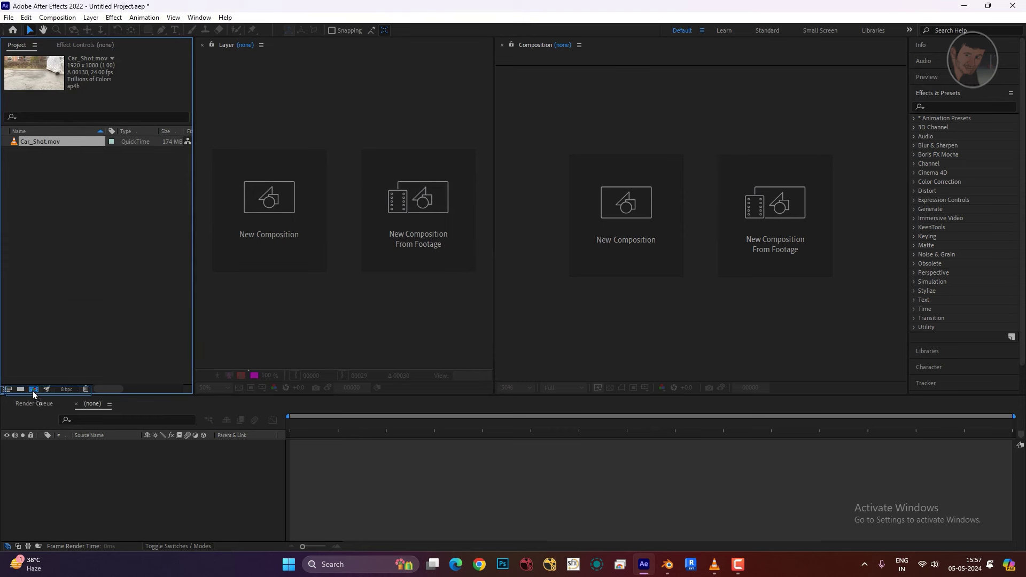
left_click_drag(33, 390, 33, 390)
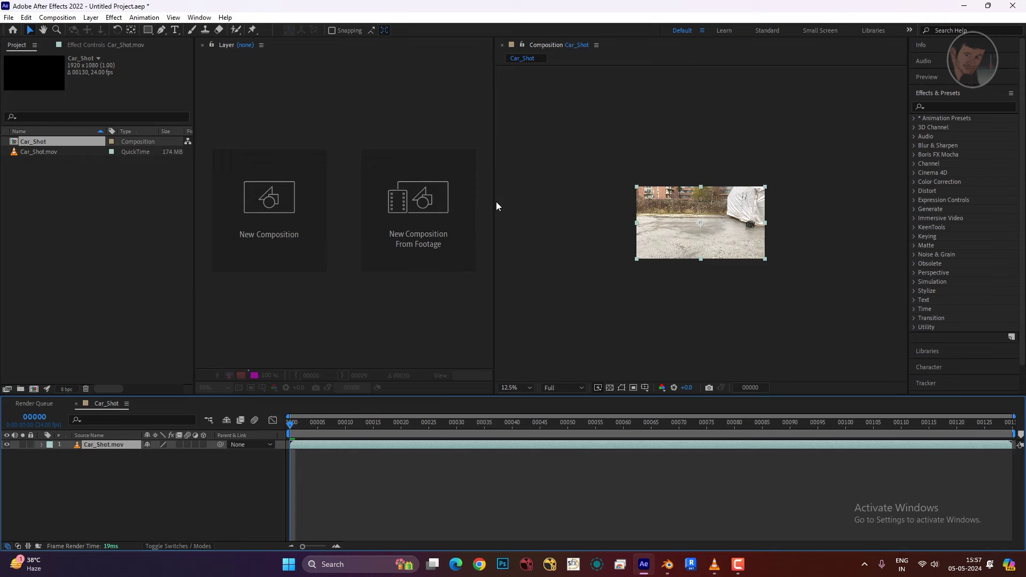
- Widen the composition view, preview the Car_Shot clip once, and open the Window menu
left_click_drag(496, 206, 234, 206)
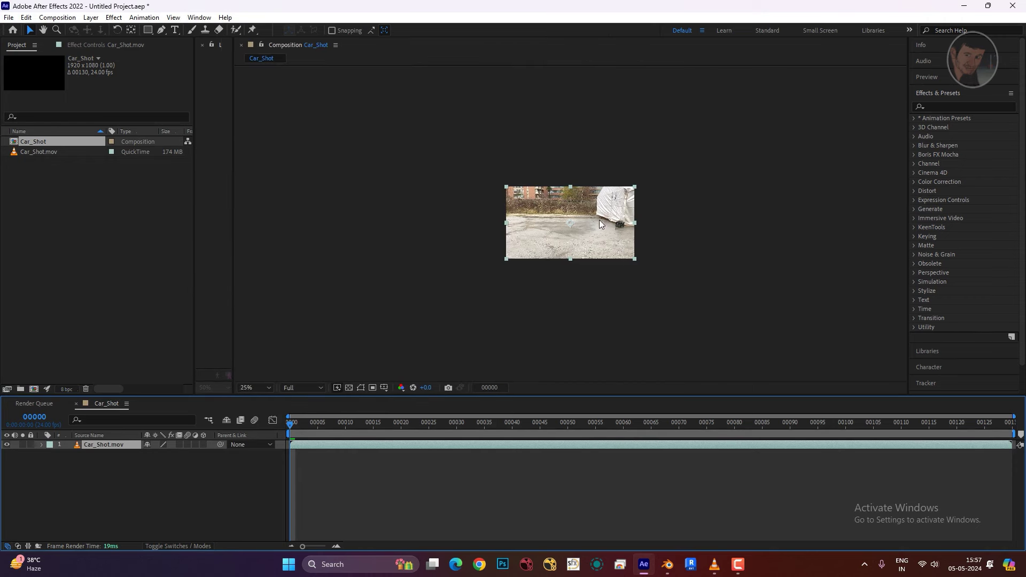
left_click(754, 137)
key("space")
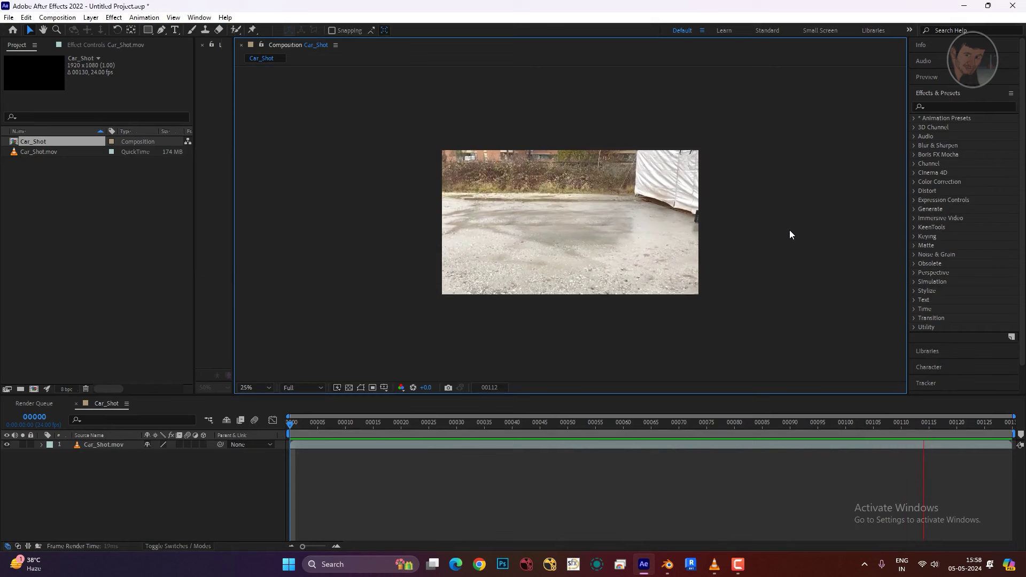
left_click(374, 434)
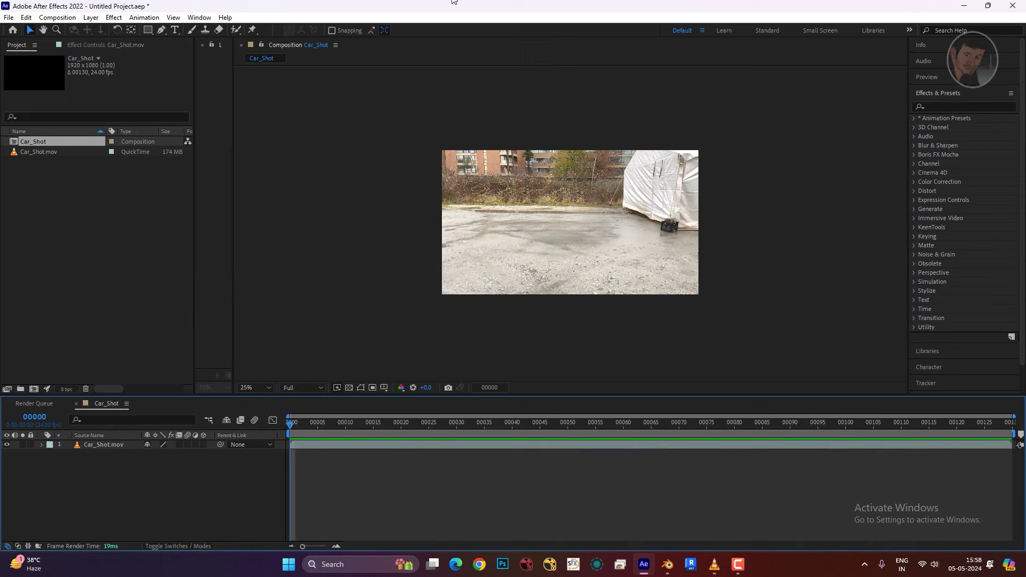
left_click(202, 17)
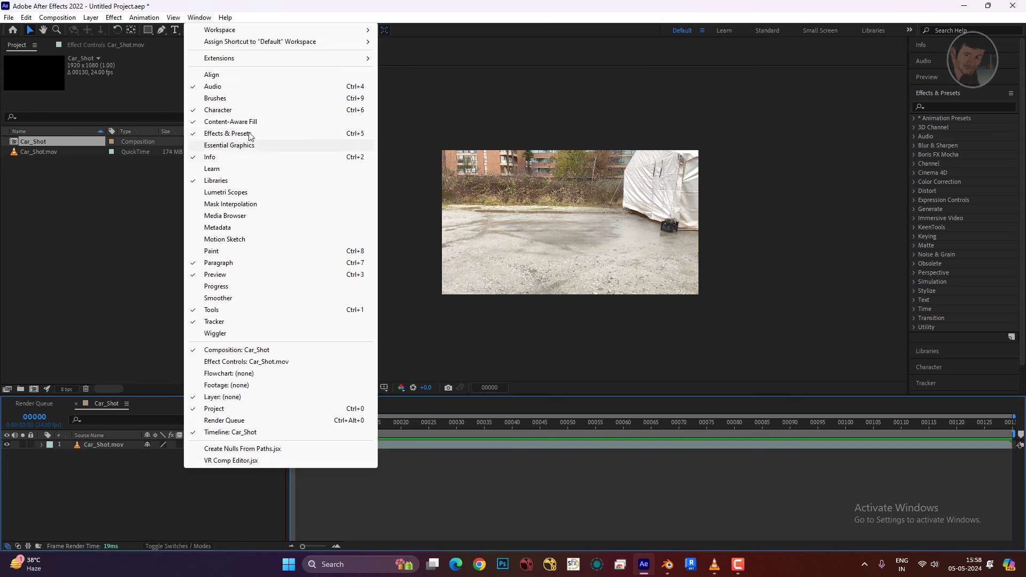
- Apply 3D Camera Tracker to the footage with Detailed Analysis turned on
left_click(952, 106)
type("cam")
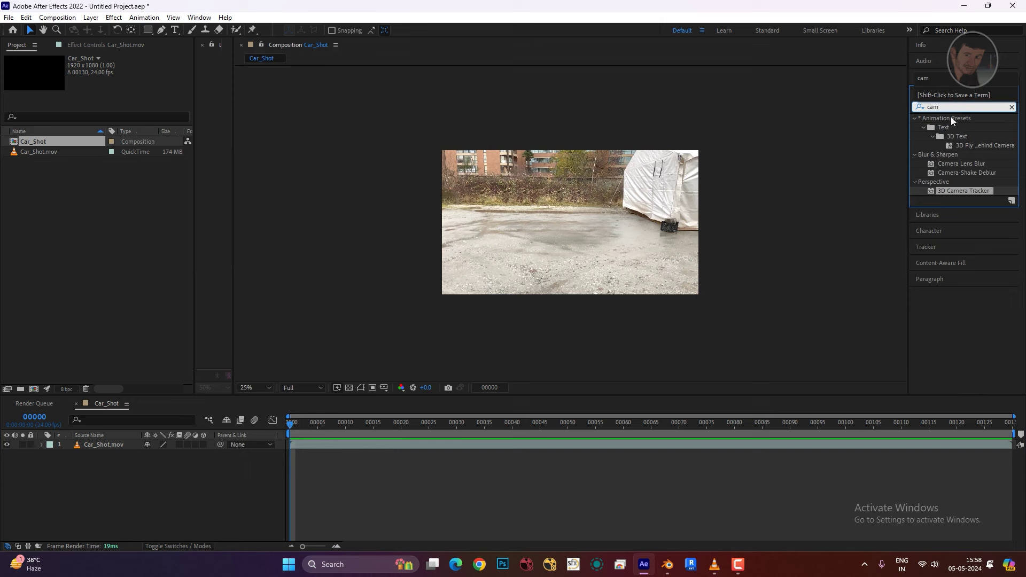
left_click_drag(979, 190, 639, 195)
left_click(15, 160)
left_click(108, 194)
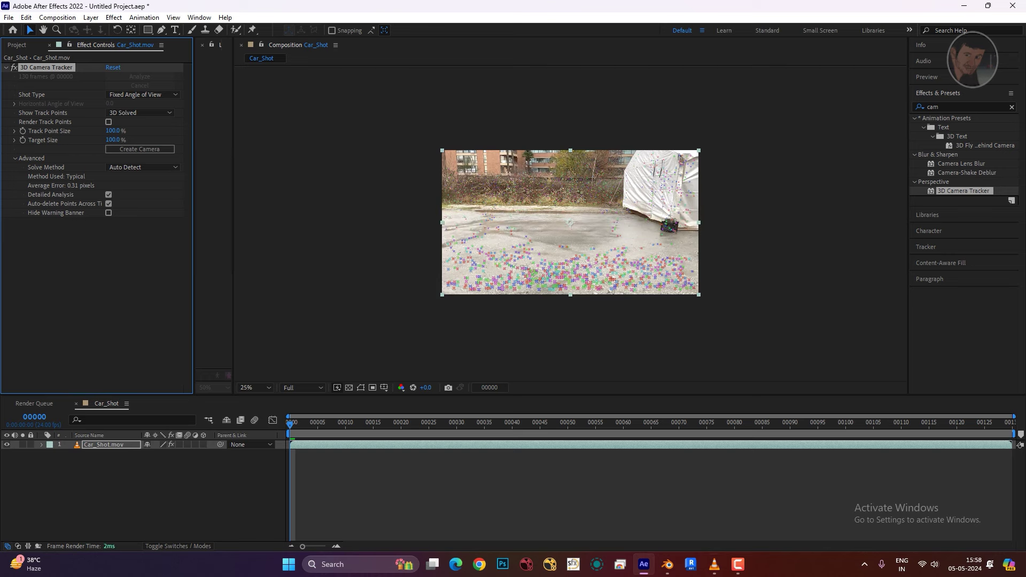
- Review the solved track points at 50% zoom and right-click a ground target near the puddle
left_click_drag(318, 432, 783, 418)
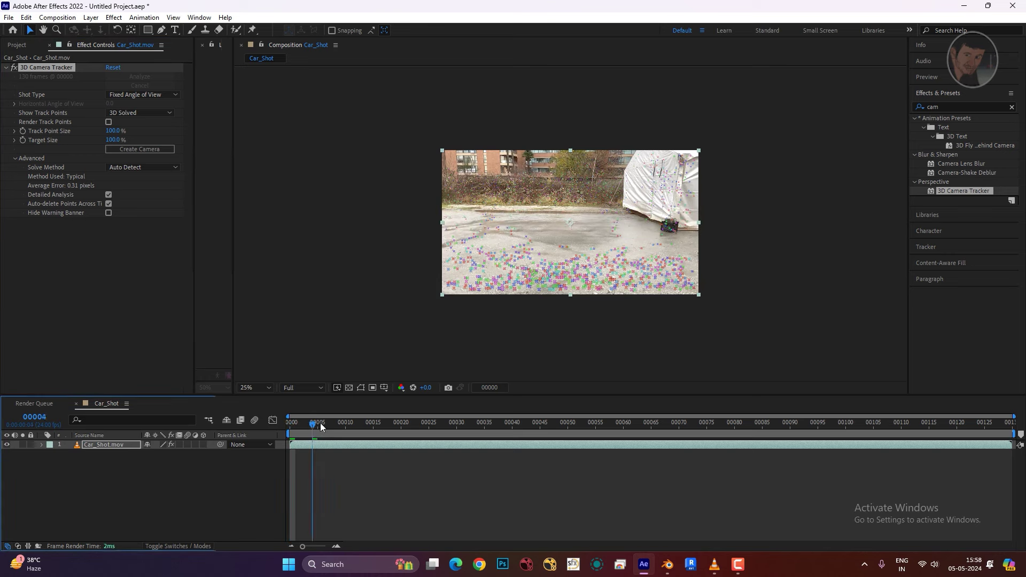
left_click(784, 422)
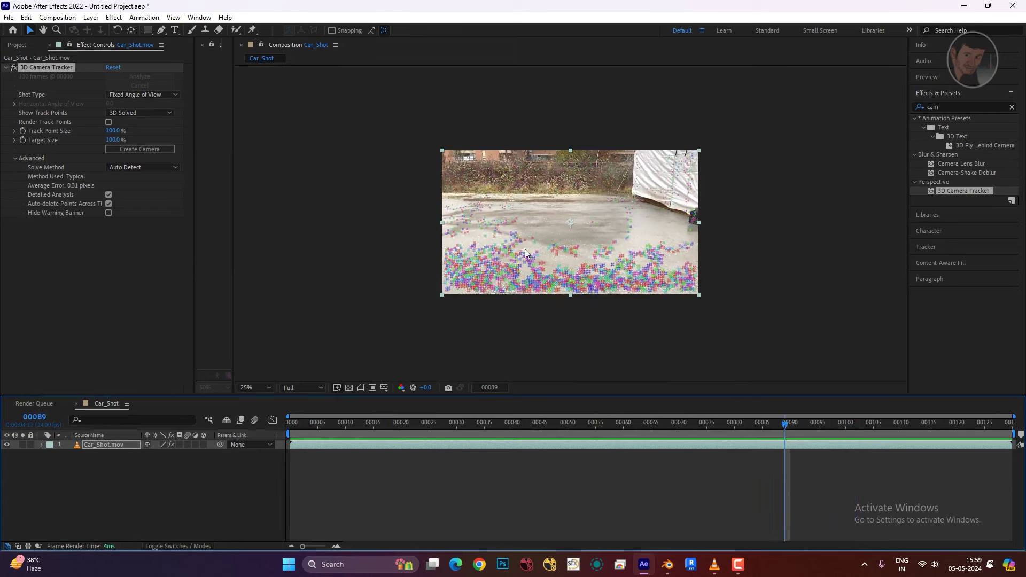
key("period")
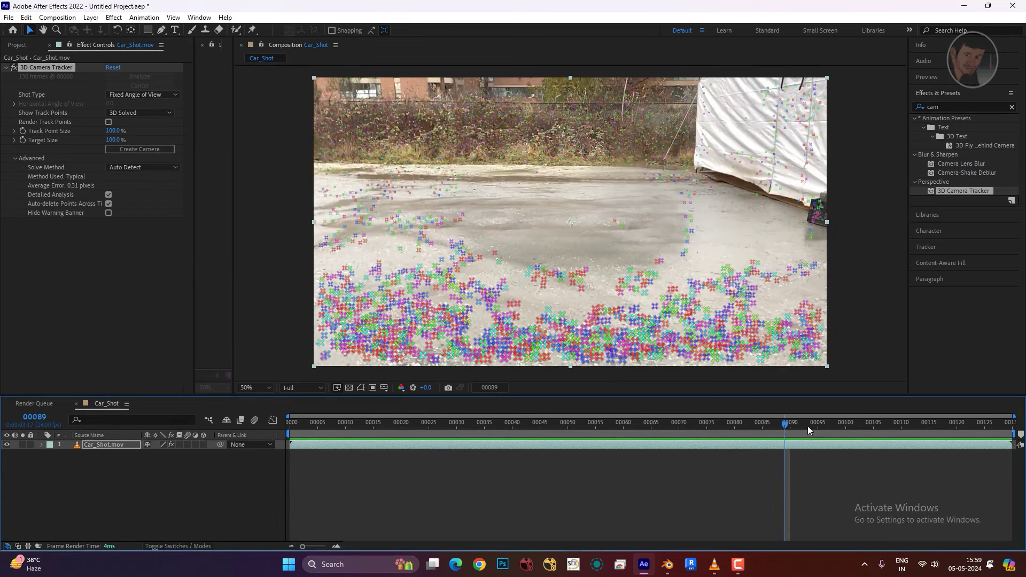
left_click_drag(798, 425, 662, 423)
mouse_move(592, 423)
left_mouse_down()
mouse_move(245, 423)
mouse_move(504, 423)
mouse_move(266, 428)
left_mouse_up()
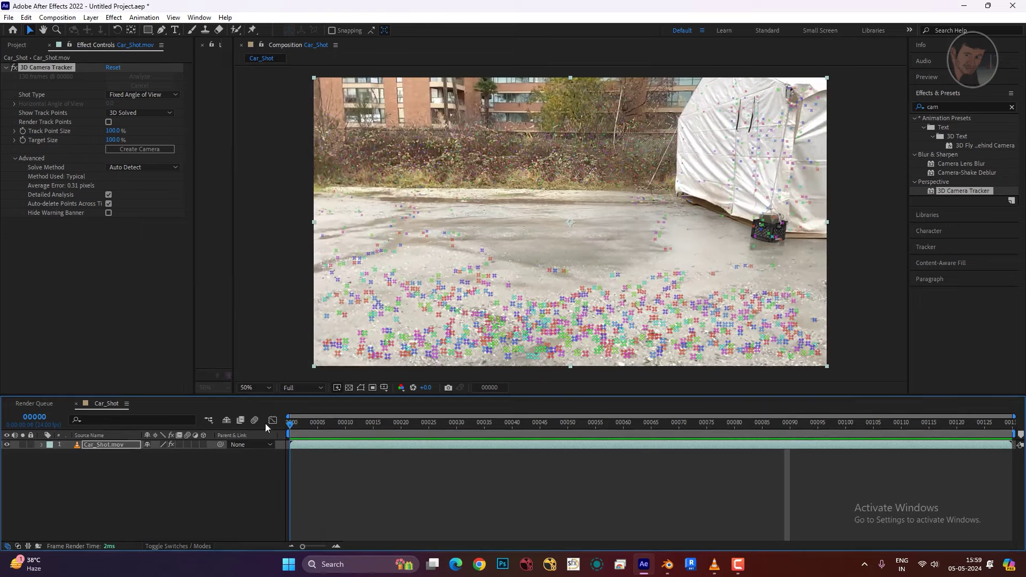
left_click(451, 228)
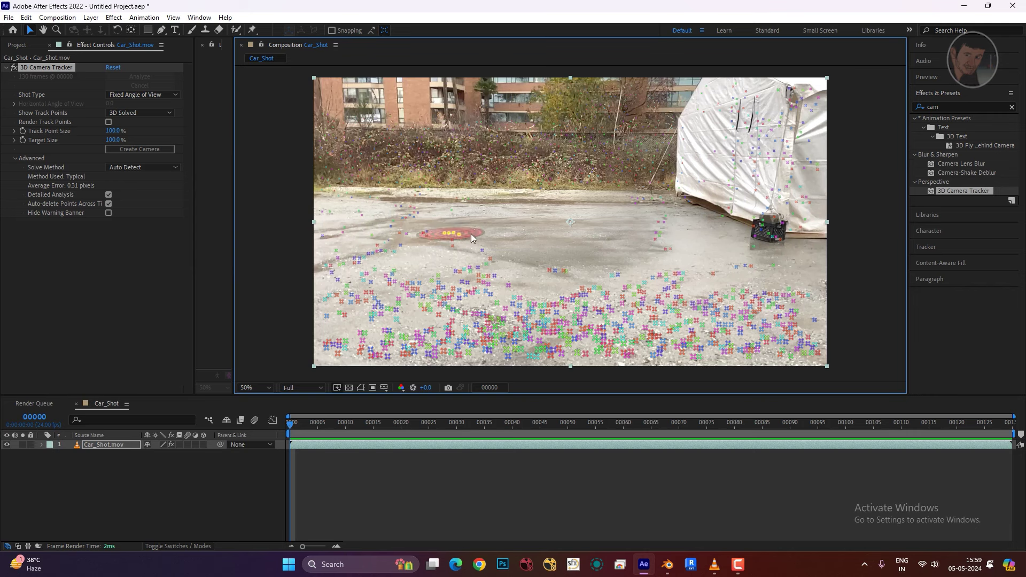
right_click(460, 236)
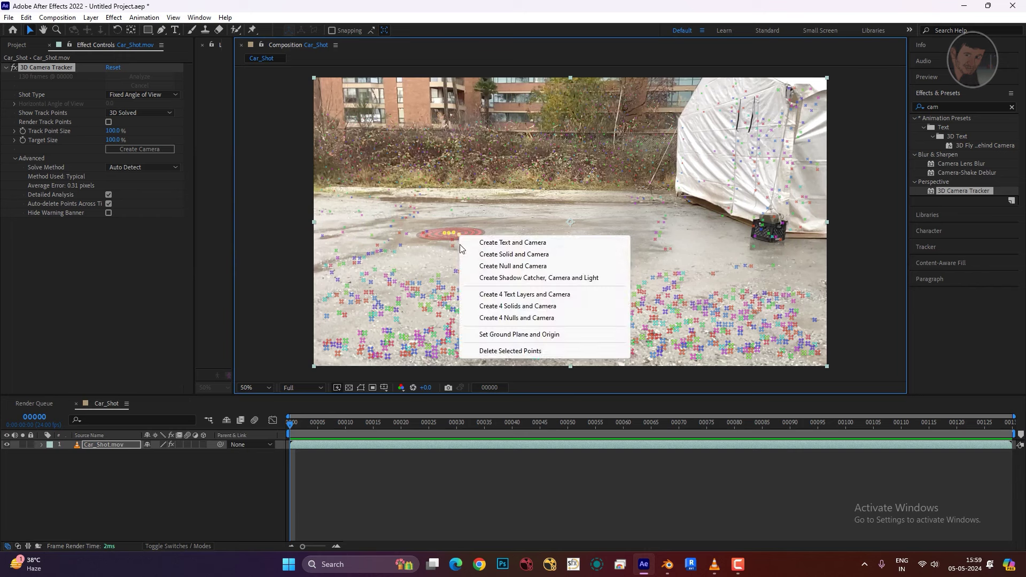
- Create a tracked solid and camera, check it over time, and reveal Track Solid 1's transform
left_click(507, 256)
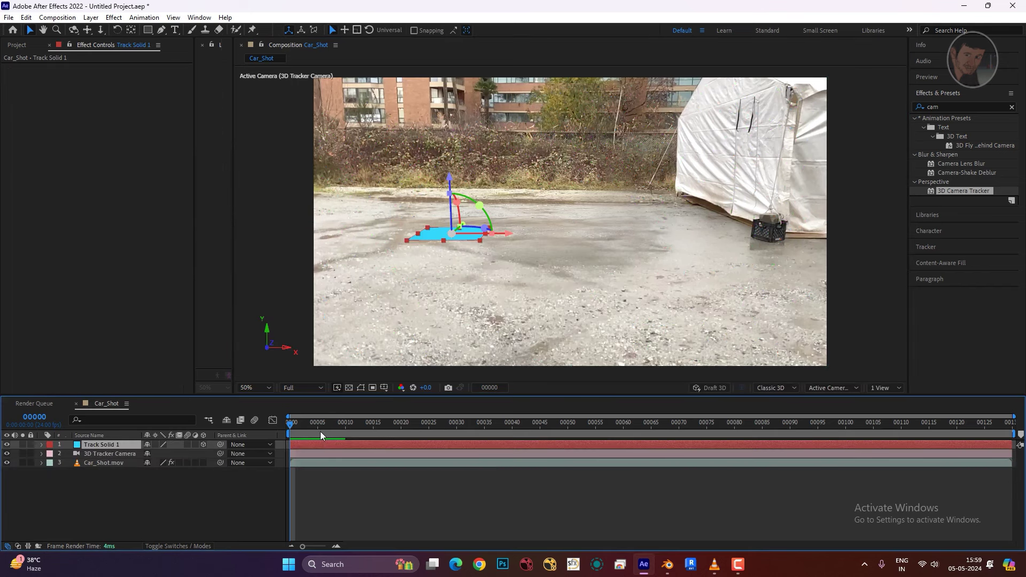
left_click_drag(306, 425, 790, 422)
key("comma")
key("Home")
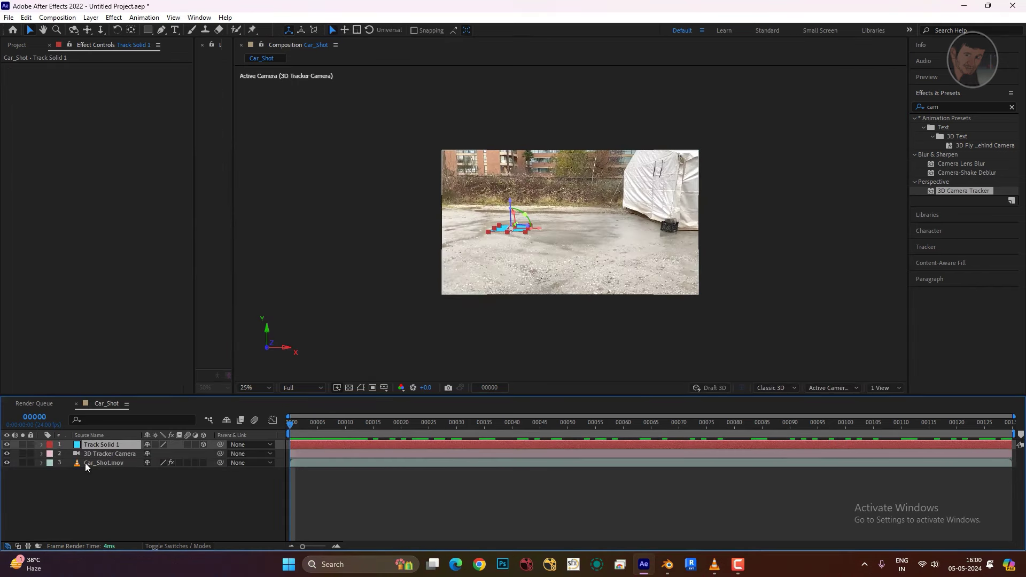
left_click(42, 444)
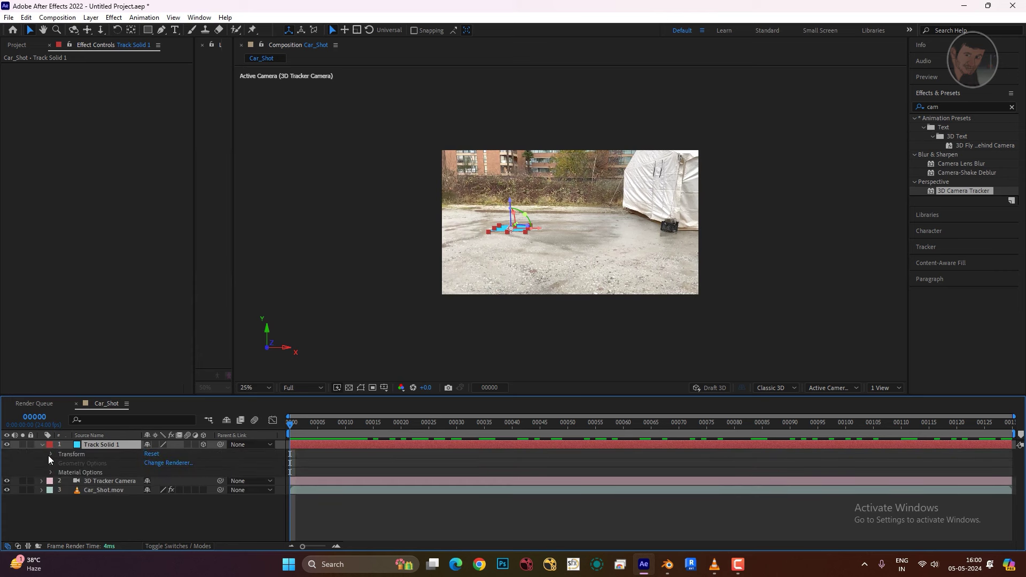
left_click(50, 454)
- Shift Track Solid 1's anchor point along X and Y, discarding trial position changes
left_click_drag(214, 462, 246, 463)
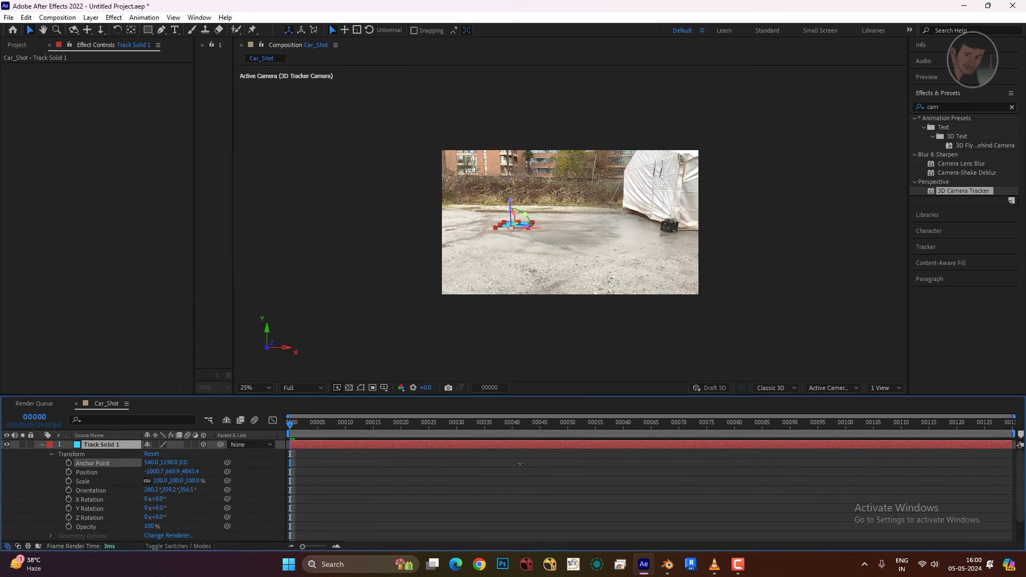
left_click_drag(151, 463, 46, 476)
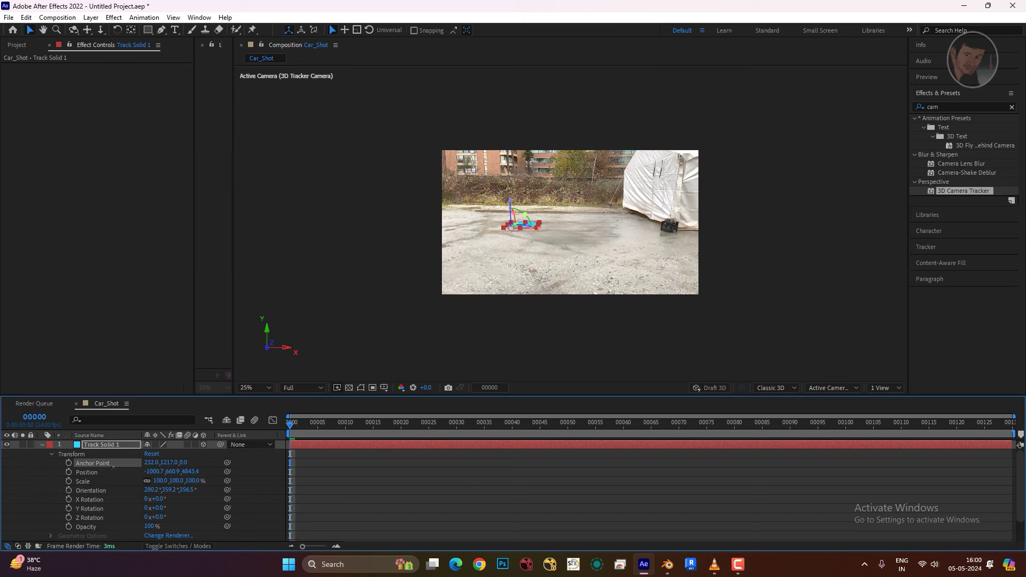
left_click_drag(152, 462, 78, 501)
left_click_drag(154, 472, 490, 477)
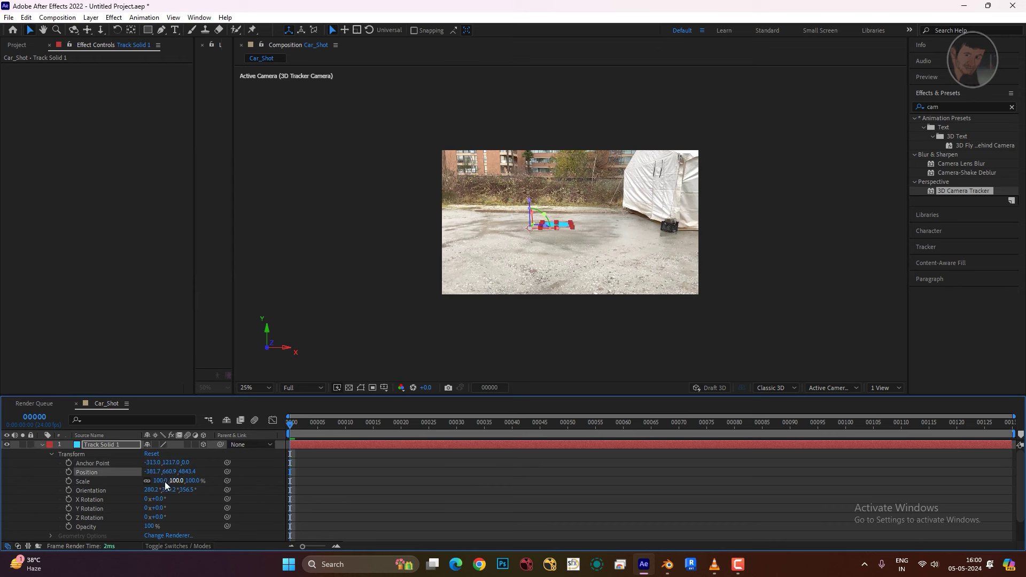
key("ctrl+z")
key("ctrl+z")
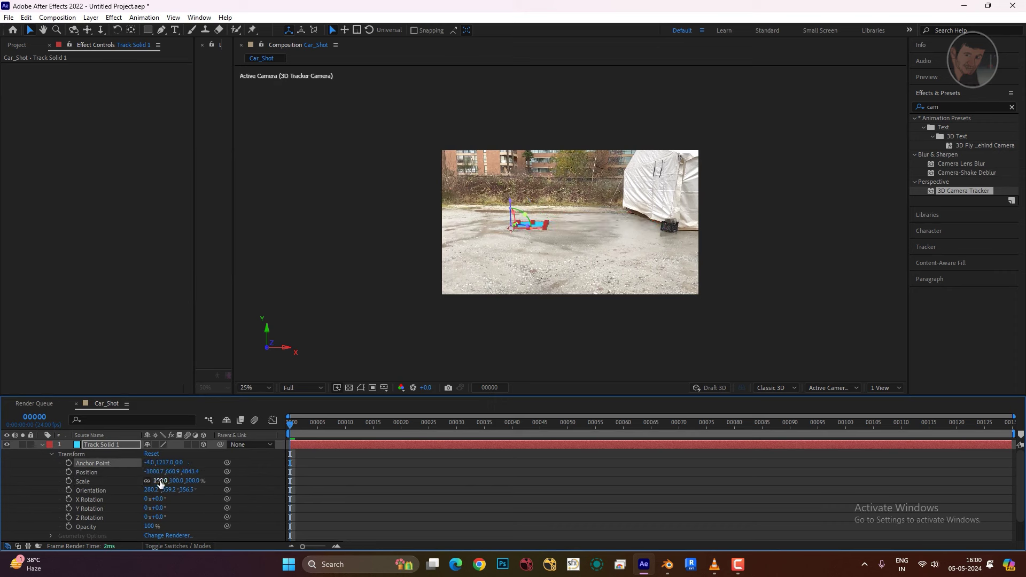
left_click_drag(153, 471, 189, 485)
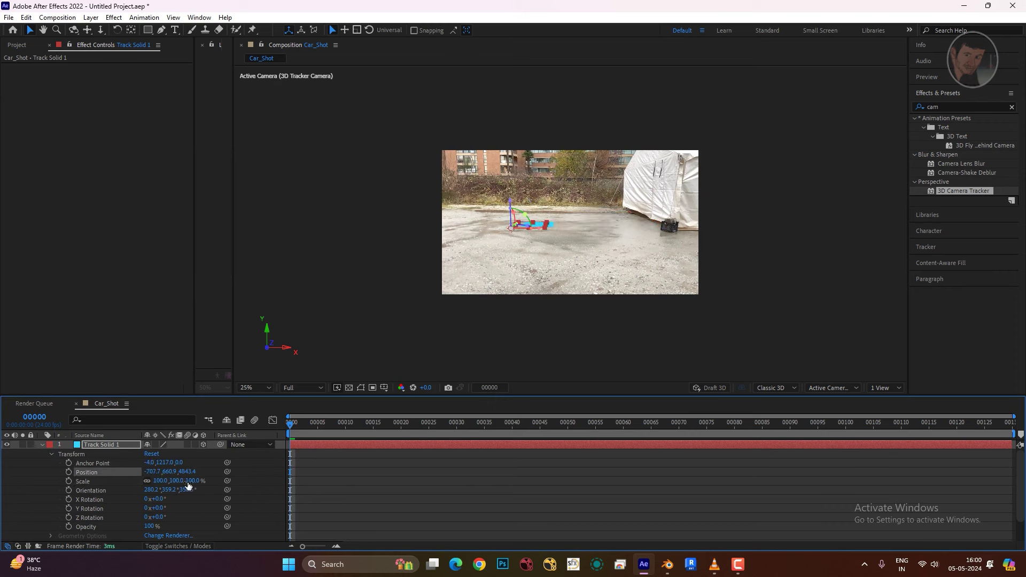
key("ctrl+z")
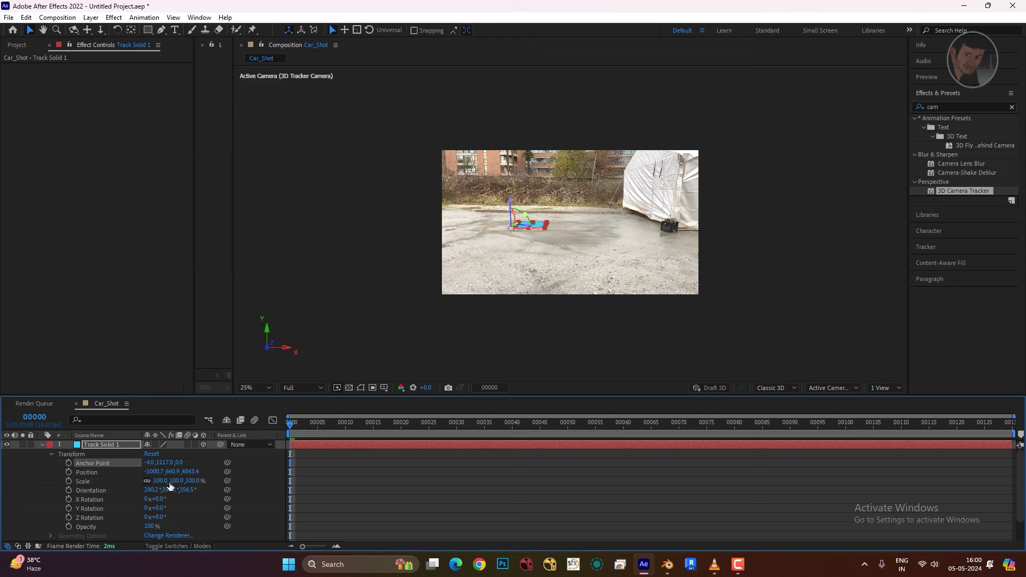
- Scale the ground plane up to 588% and reposition it across the parking lot
mouse_move(169, 483)
left_mouse_down()
mouse_move(337, 491)
mouse_move(238, 492)
left_mouse_up()
left_click_drag(153, 471, 37, 490)
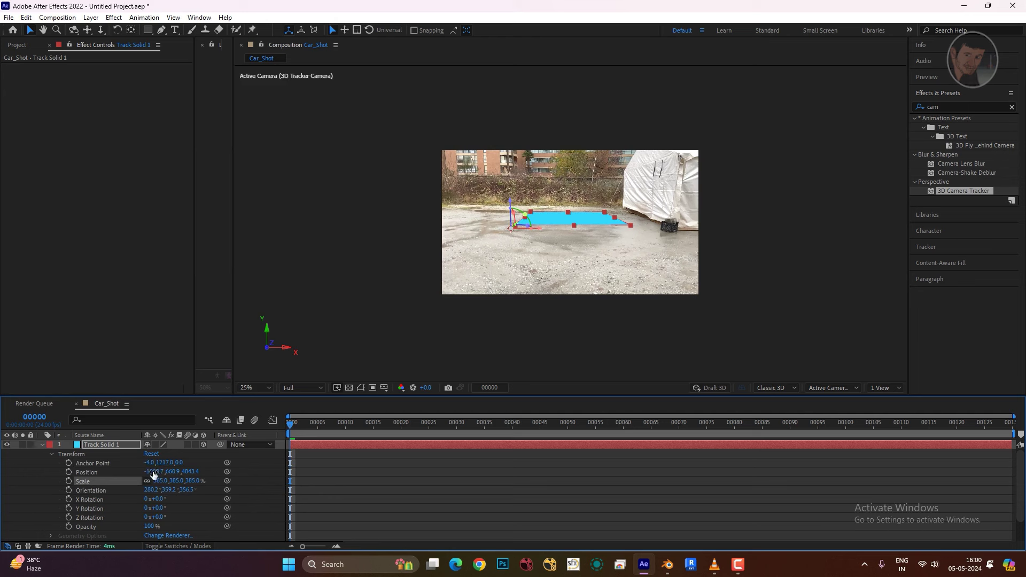
left_click_drag(152, 472, 1, 479)
mouse_move(156, 471)
left_mouse_down()
mouse_move(83, 464)
mouse_move(98, 484)
left_mouse_up()
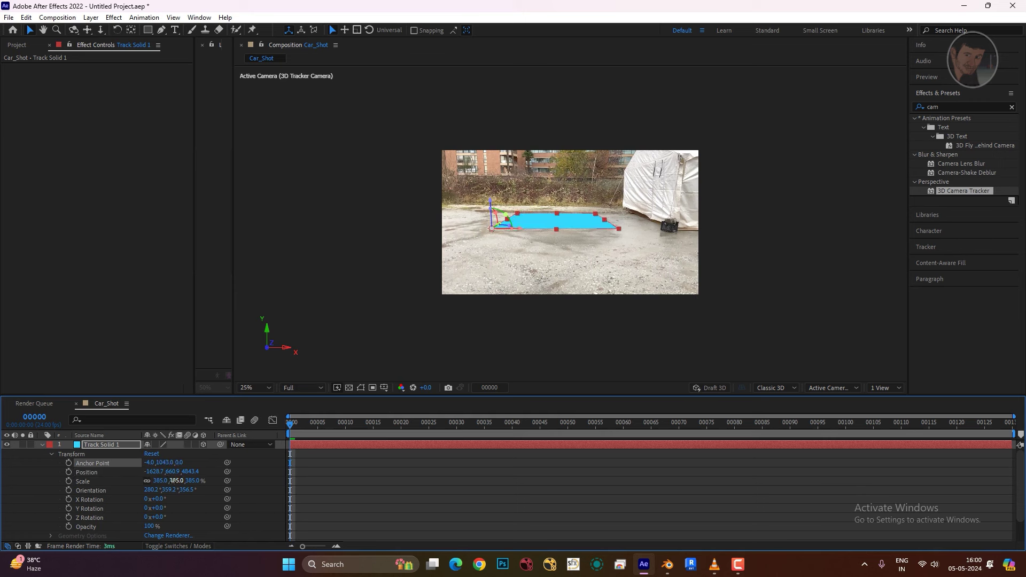
mouse_move(176, 480)
left_mouse_down()
mouse_move(179, 464)
mouse_move(298, 463)
mouse_move(246, 463)
left_mouse_up()
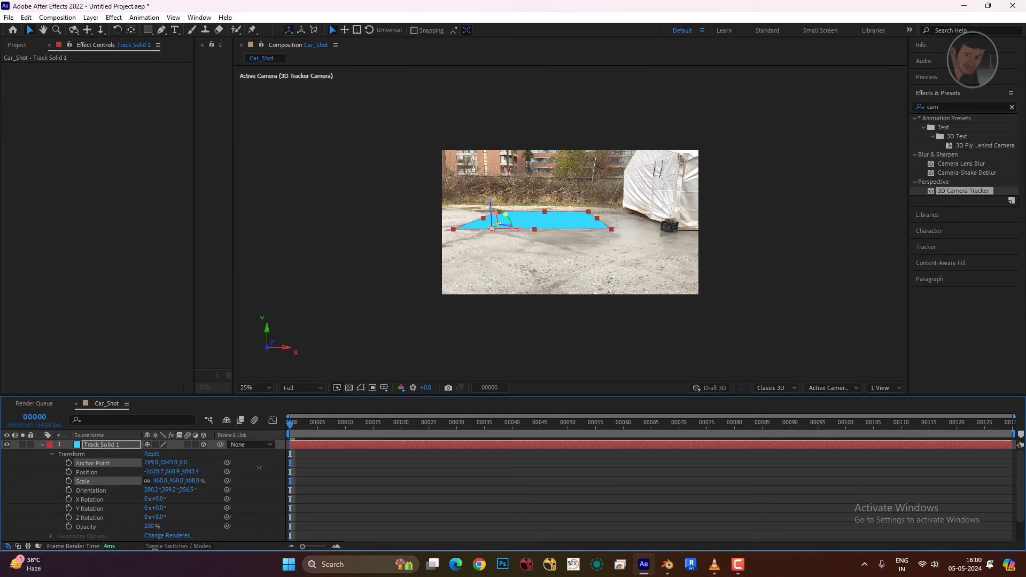
left_click_drag(177, 480, 147, 463)
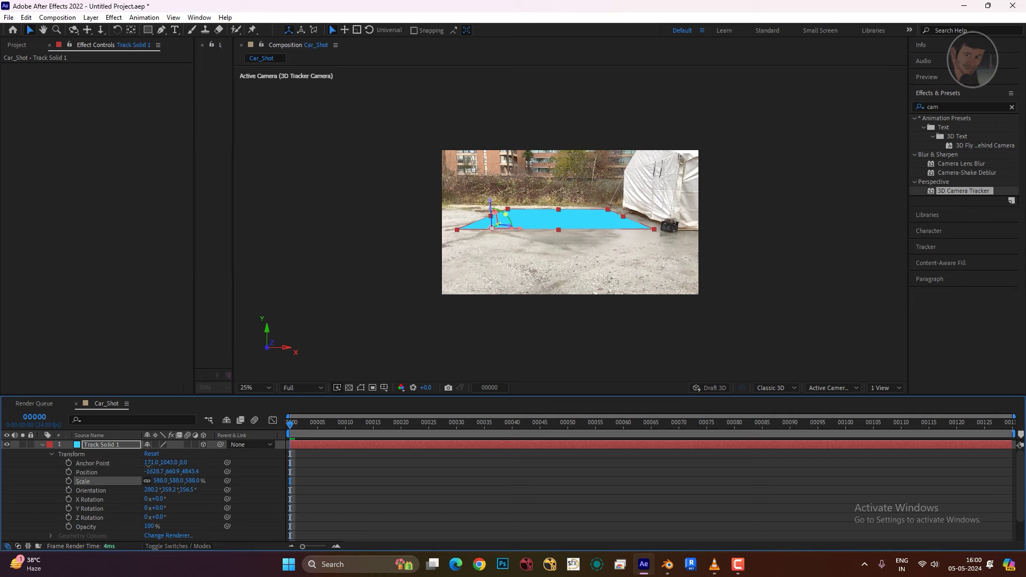
- Preview the plane's tracking, jump to the last frame, and collapse and deselect the solid
key("space")
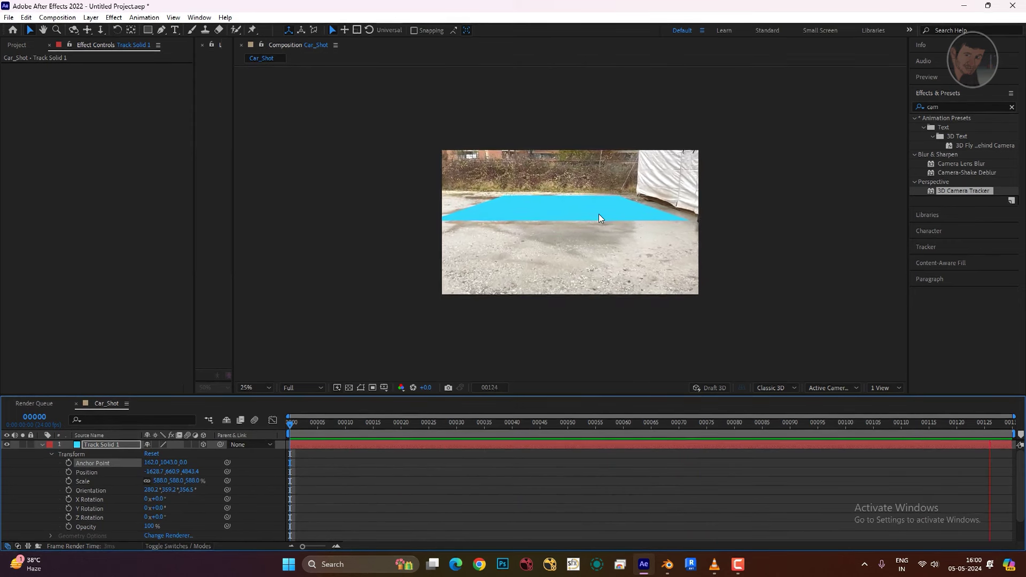
key("space")
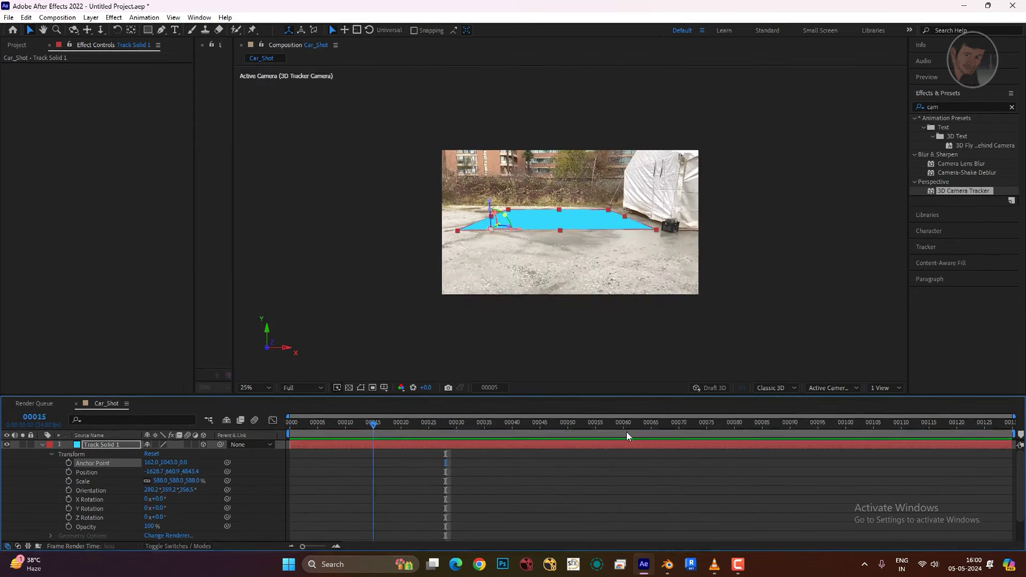
key("End")
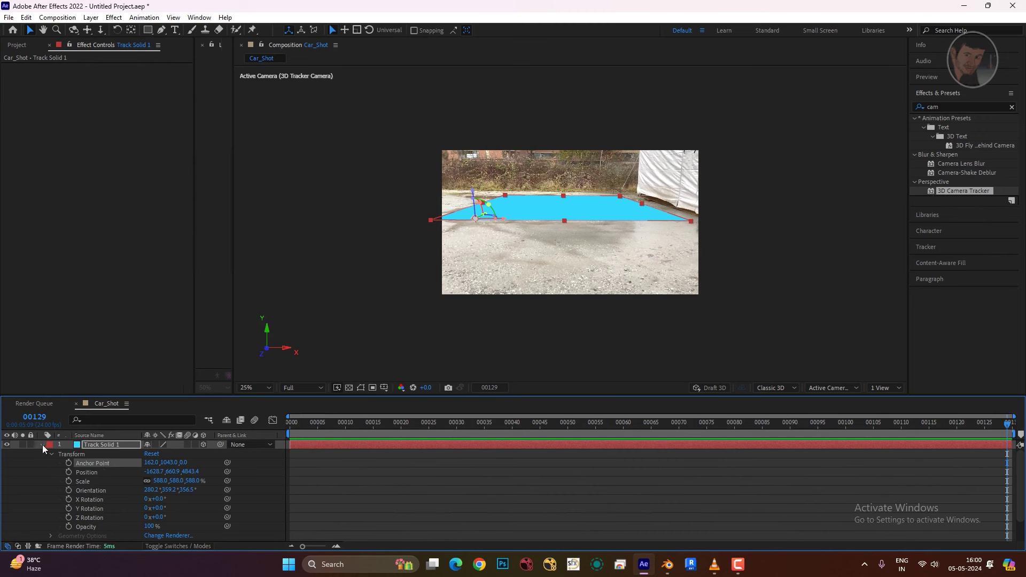
left_click(42, 445)
left_click(81, 503)
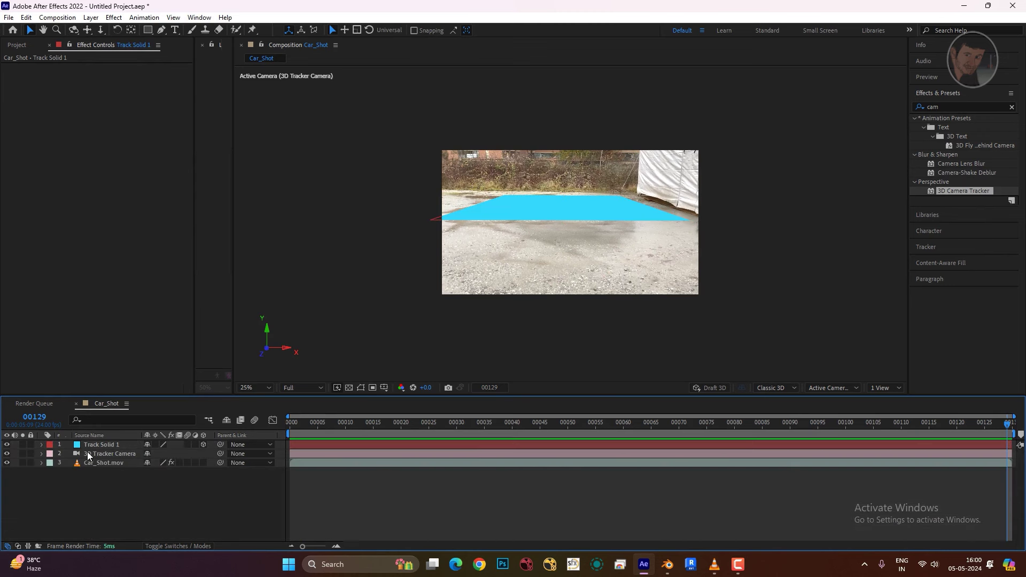
- Select the 3D Tracker Camera's Position and Orientation keyframes, then switch to Blender
left_click(99, 454)
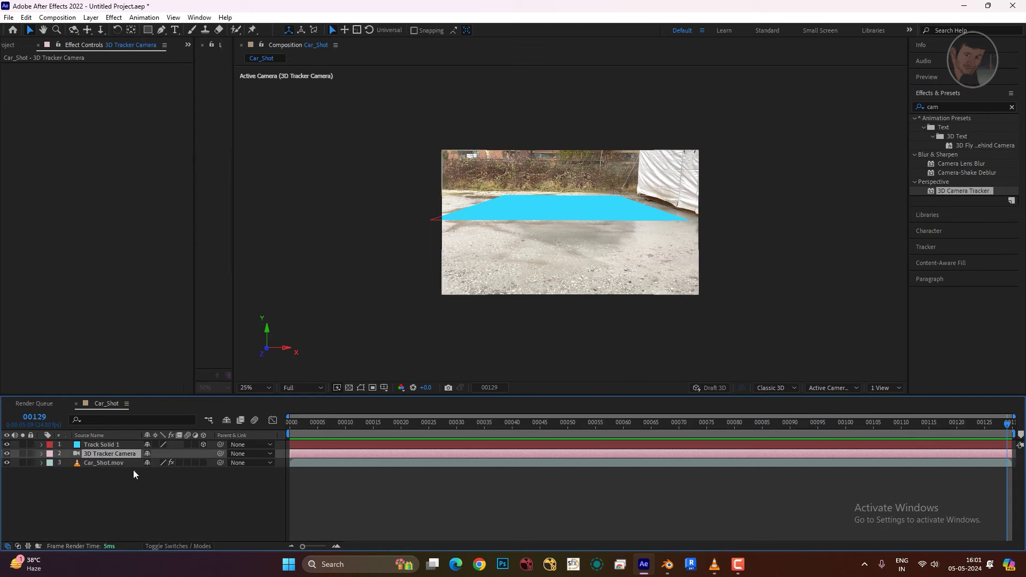
left_click(42, 454)
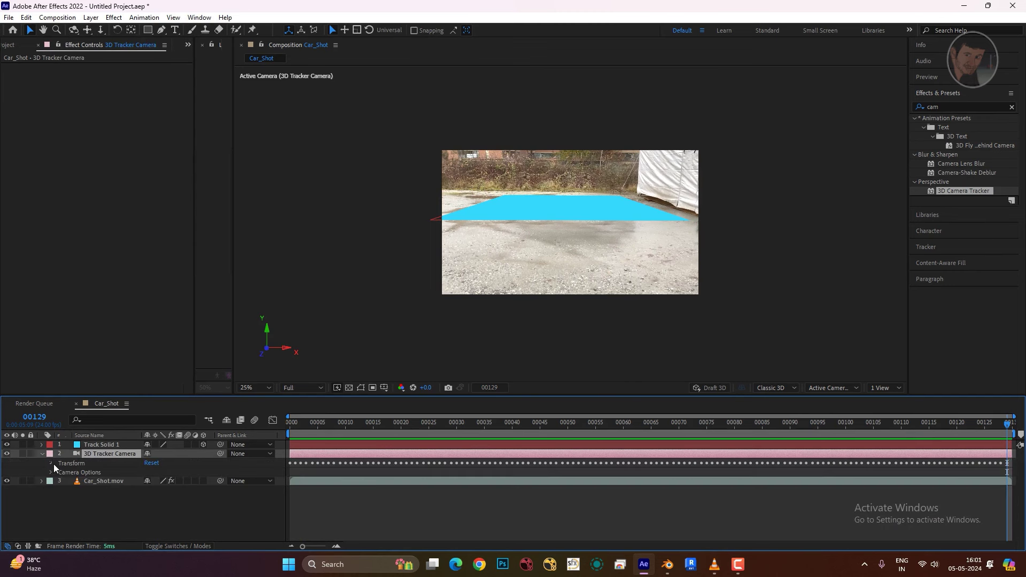
left_click(52, 463)
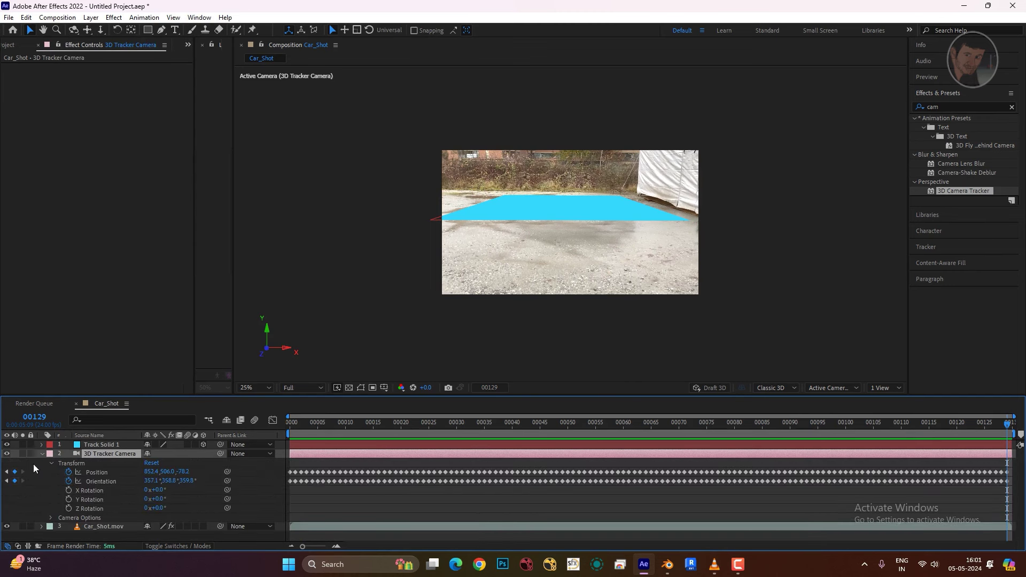
left_click(113, 475)
left_click(111, 482, "shift")
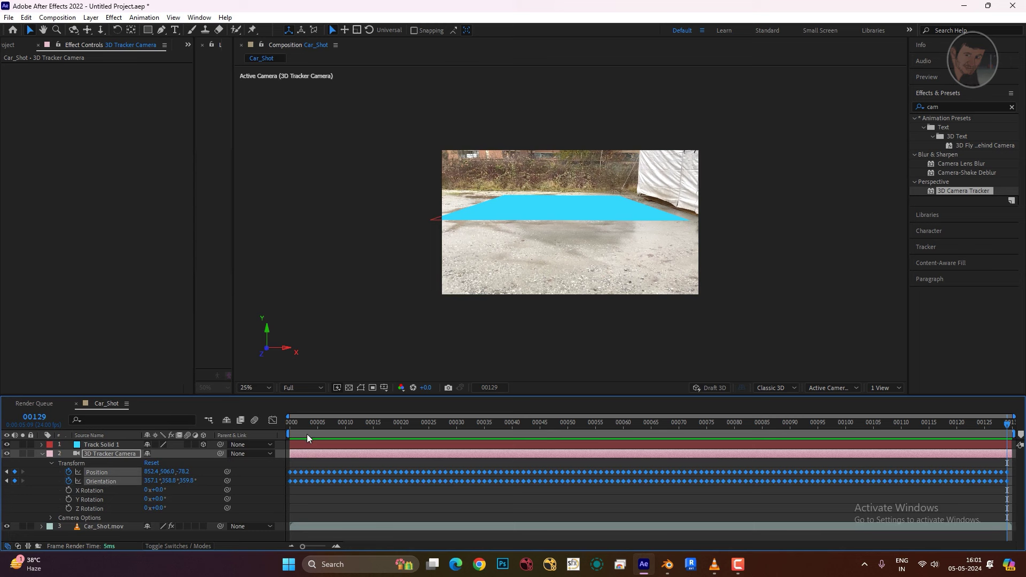
key("space")
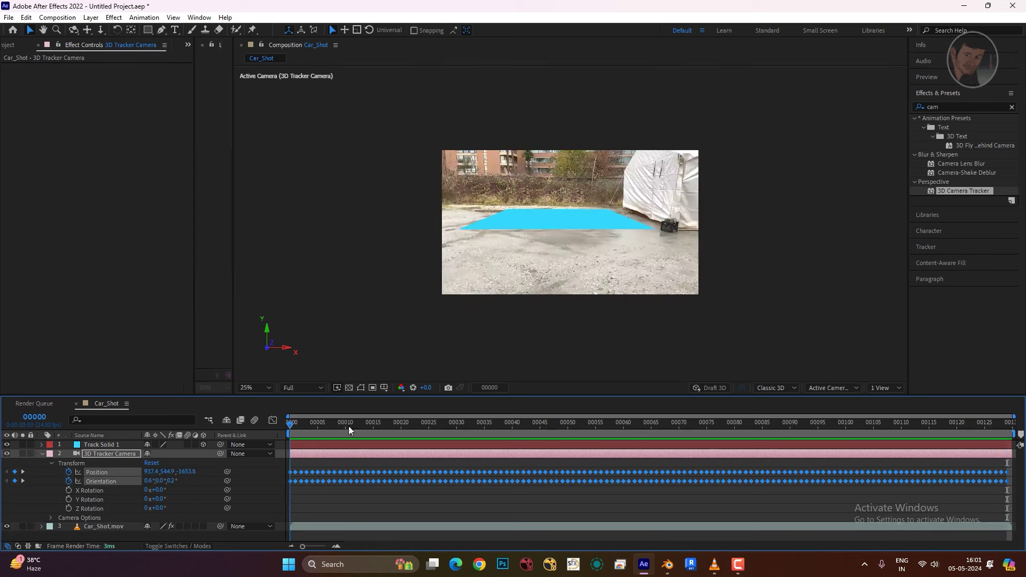
key("space")
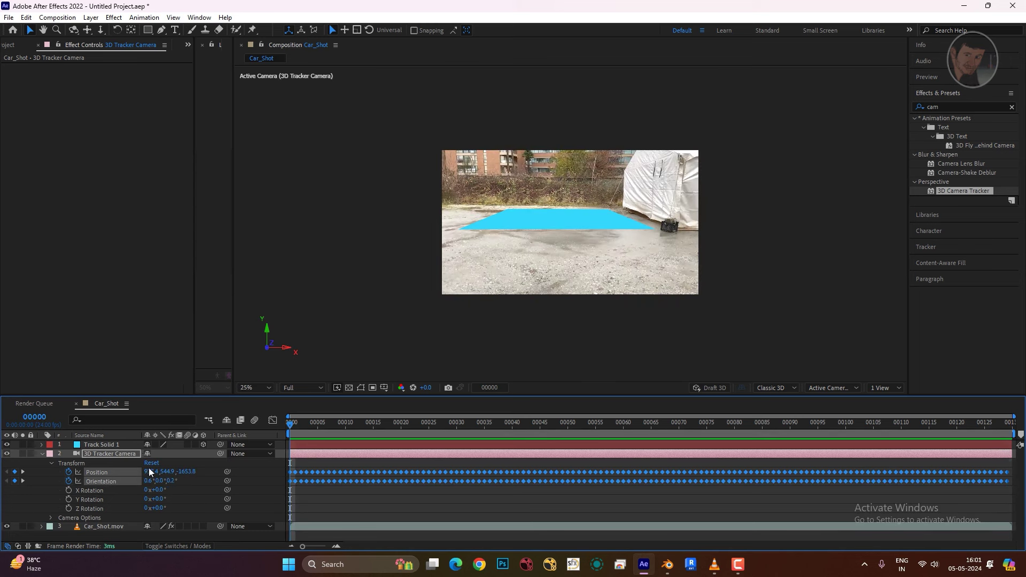
left_click(667, 567)
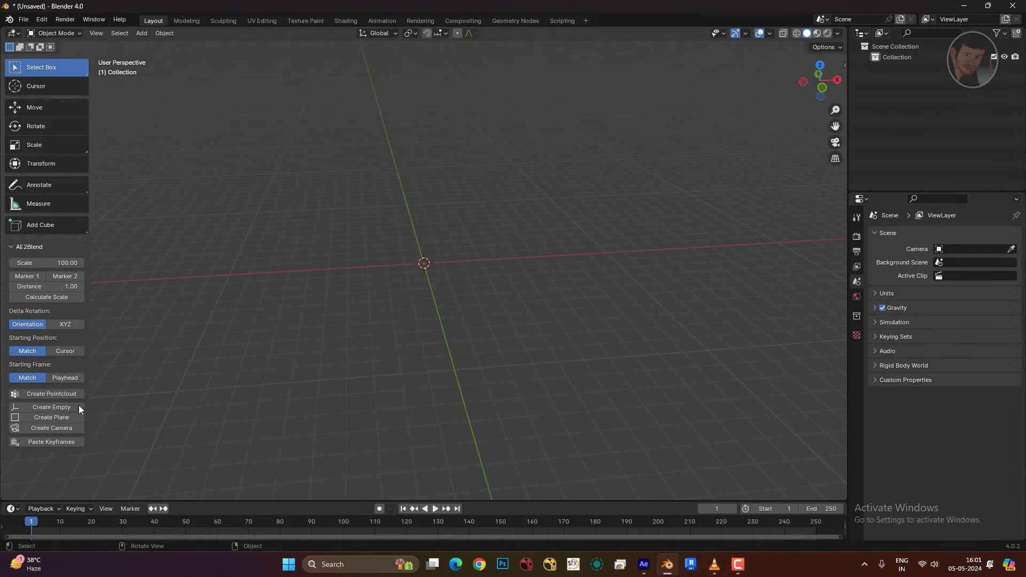
- Create the AE2Blend Camera_Transform from the tracking data and shift its keyframes one frame later
left_click(57, 428)
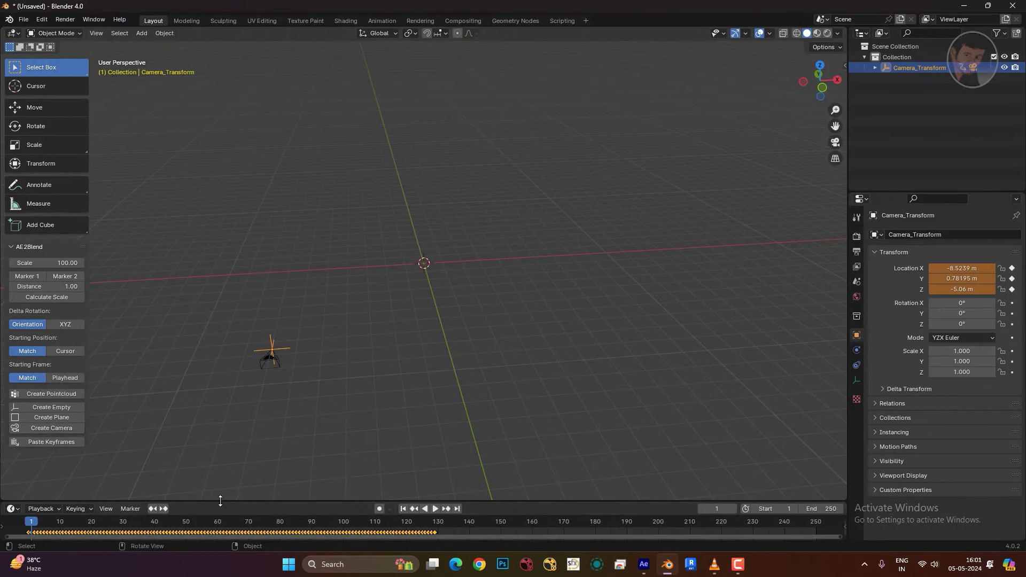
left_click_drag(220, 501, 222, 470)
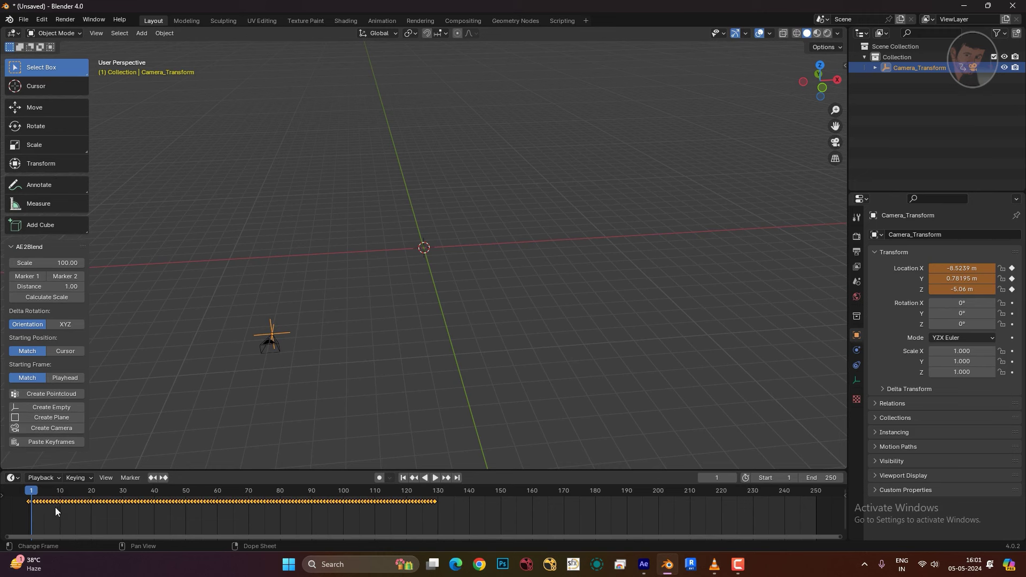
left_click_drag(47, 503, 49, 501)
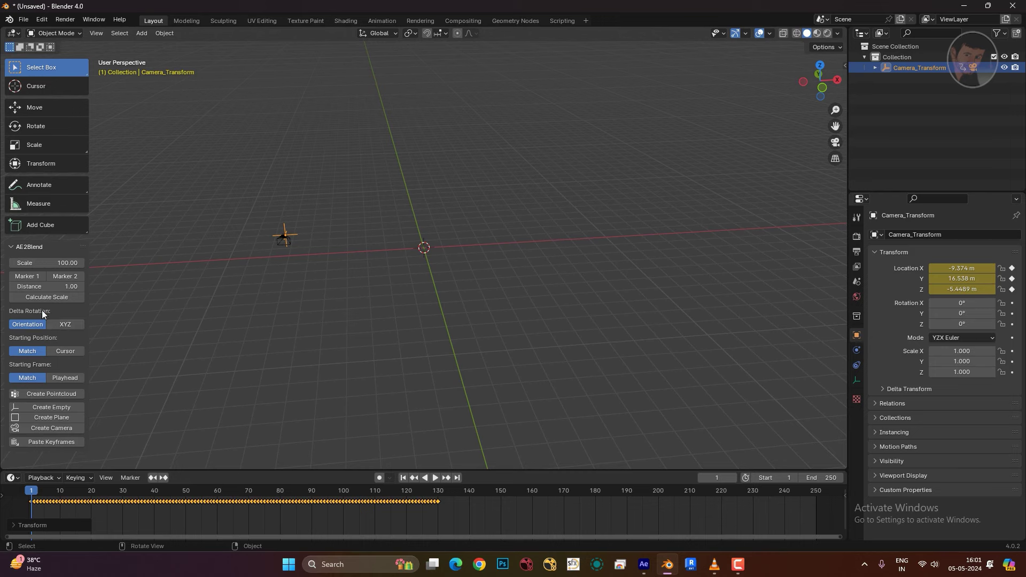
left_click(965, 6)
- Extract the AE2BLEND_1_3_1 zip in the Add on folder with WinRAR
left_click(968, 7)
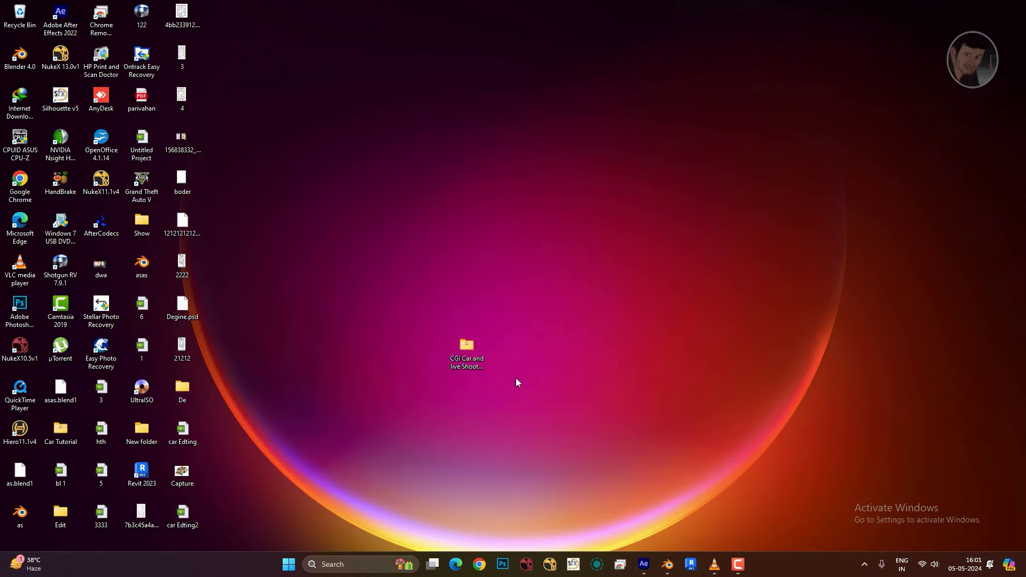
double_click(466, 346)
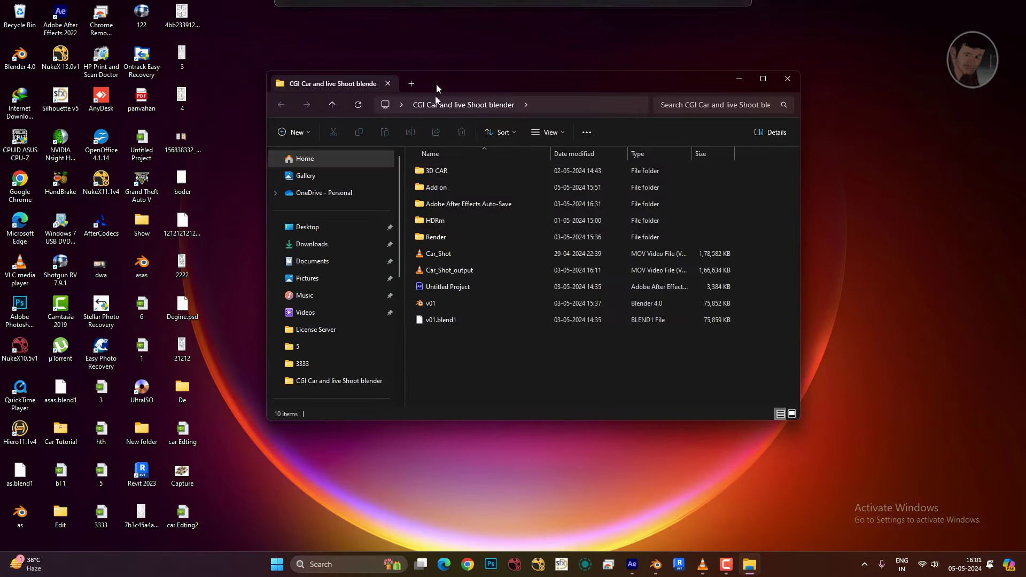
double_click(450, 190)
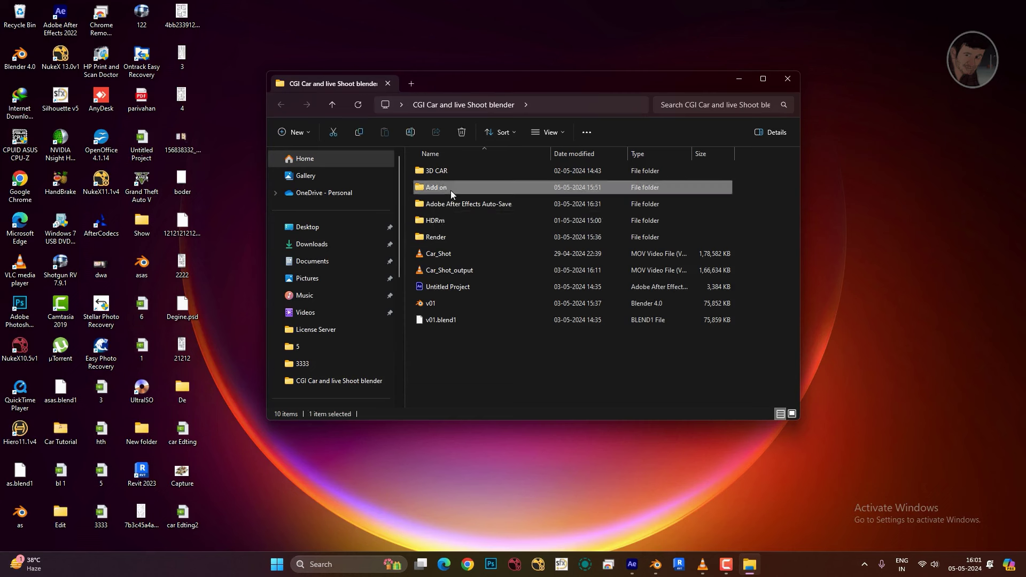
right_click(440, 171)
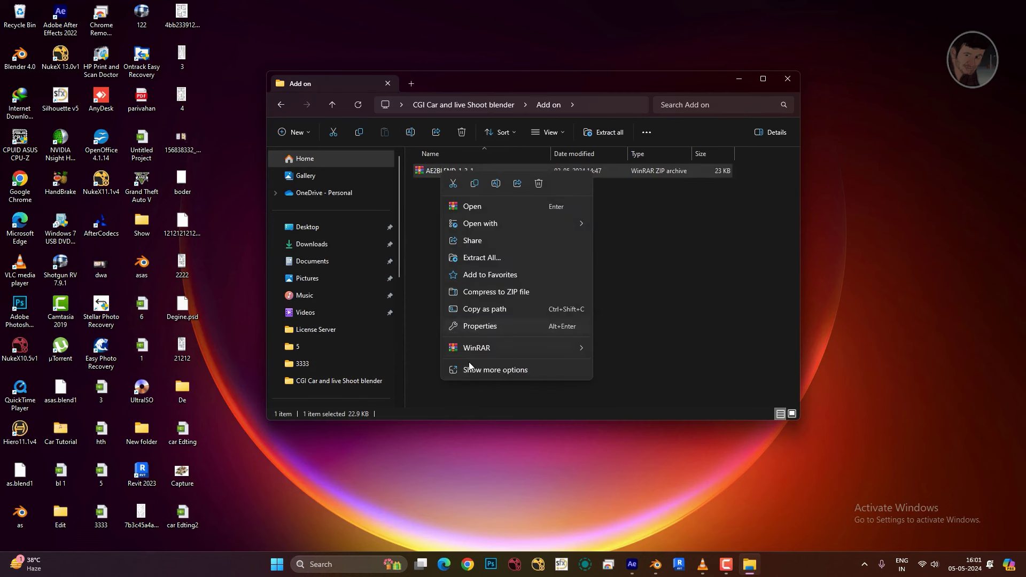
left_click(469, 369)
mouse_move(513, 191)
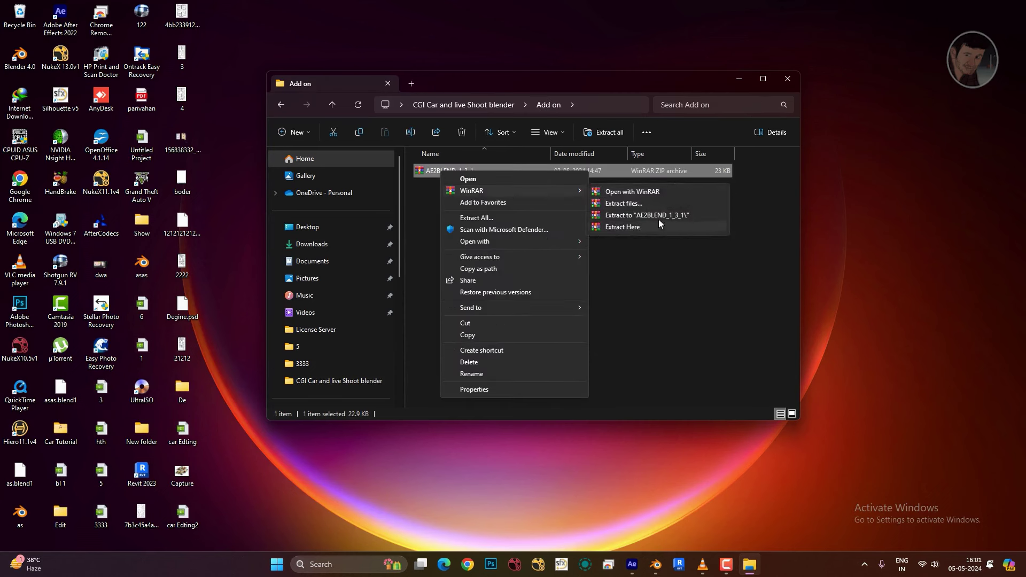
left_click(666, 217)
- Open the nested AE2BLEND_1_3_1 folder and select its path in the address bar
left_click(562, 251)
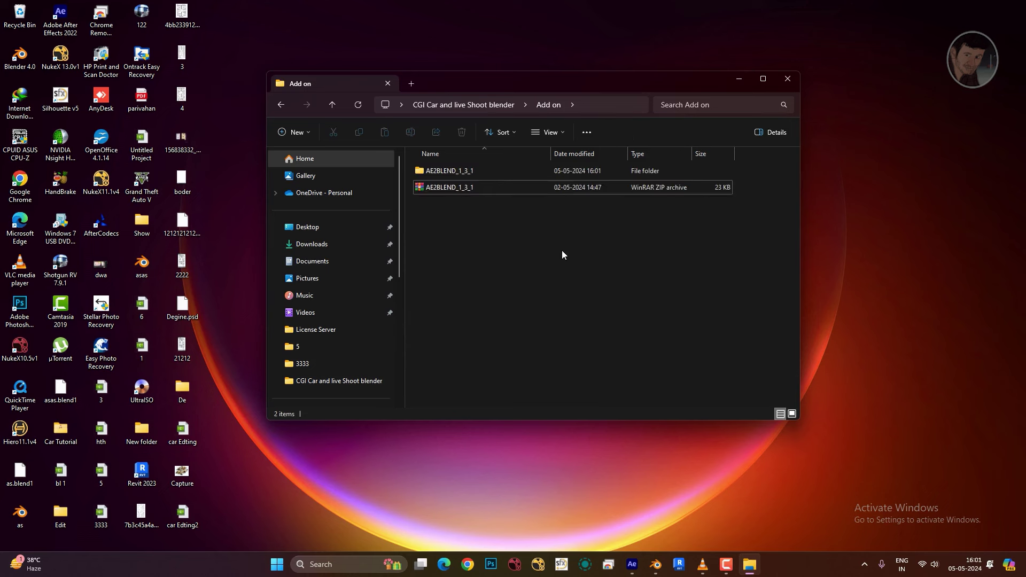
double_click(495, 172)
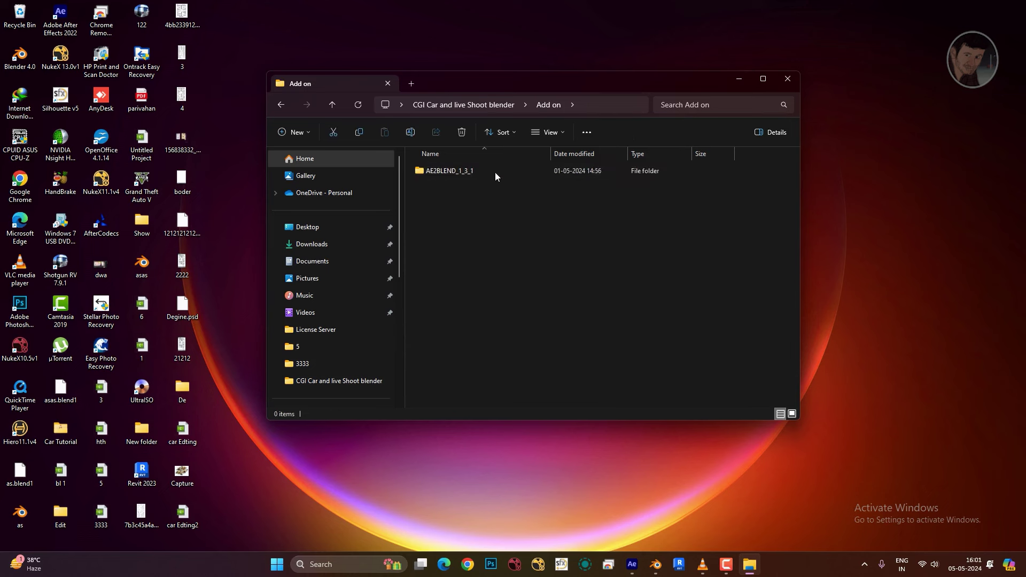
double_click(495, 172)
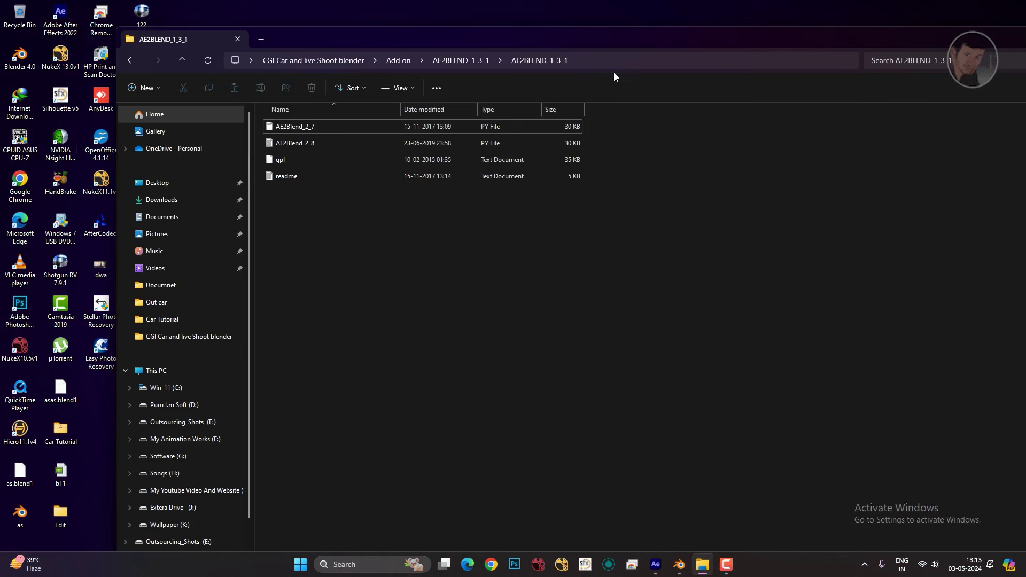
left_click(614, 66)
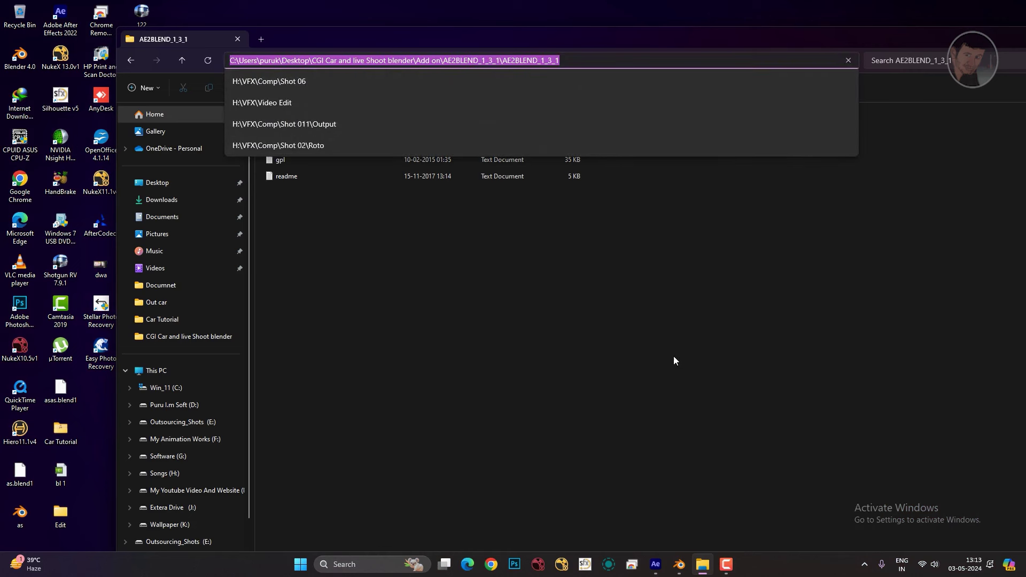
- Install the AE2Blend_2_7.py add-on from the extracted folder in Blender's add-on preferences
left_click(678, 564)
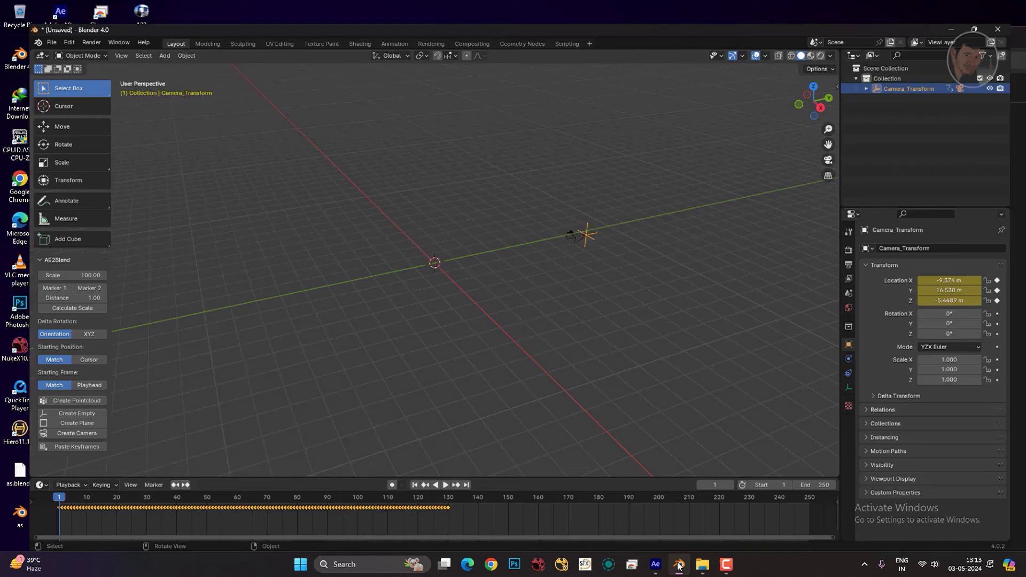
left_click(42, 20)
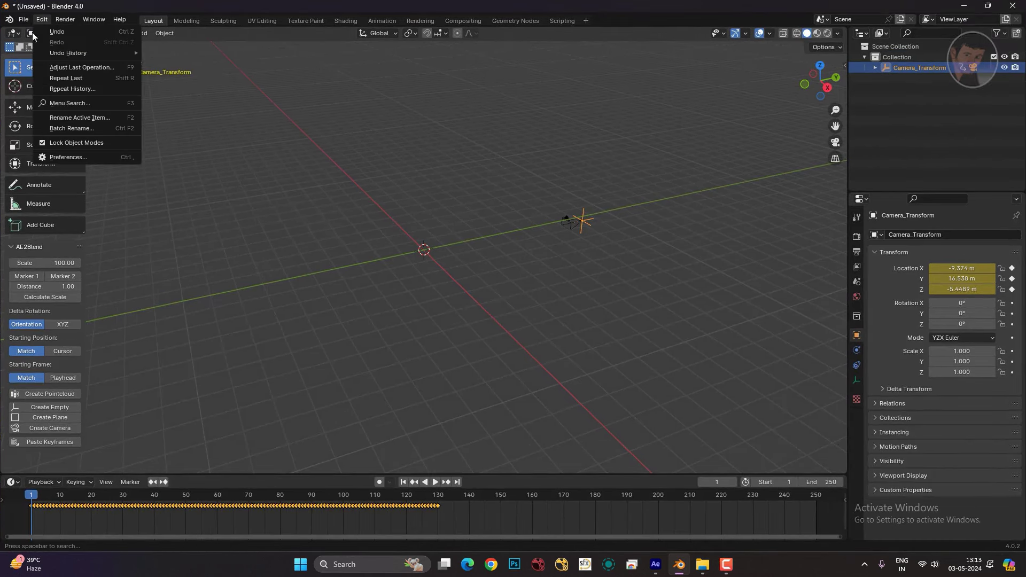
left_click(55, 155)
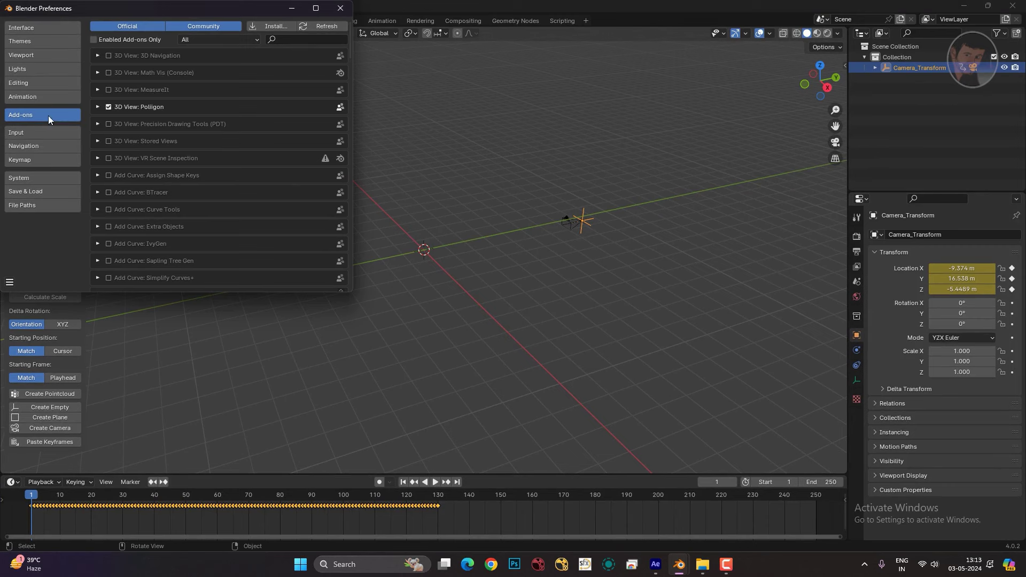
left_click(274, 28)
left_click(320, 30)
key("ctrl+v")
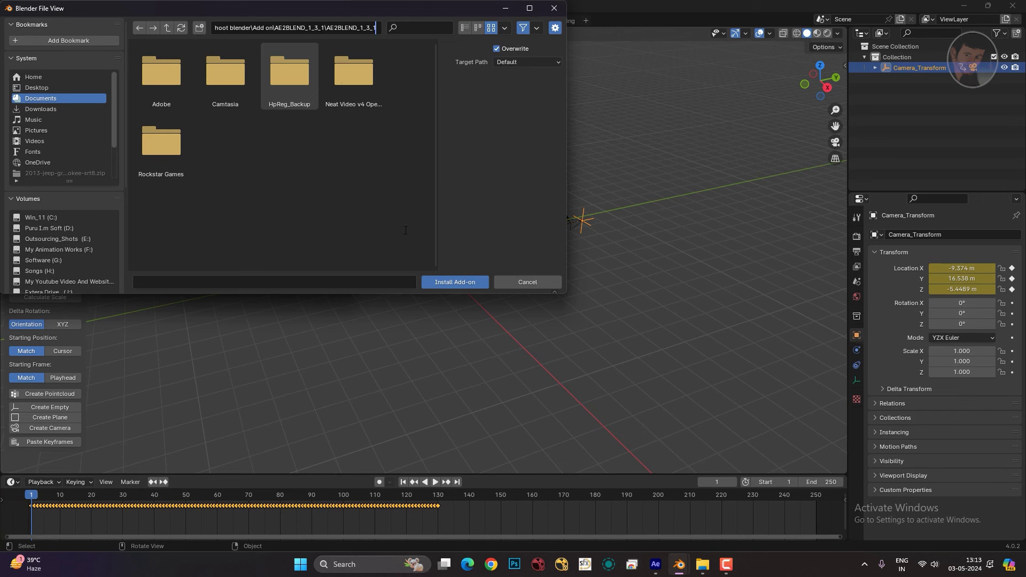
key("Return")
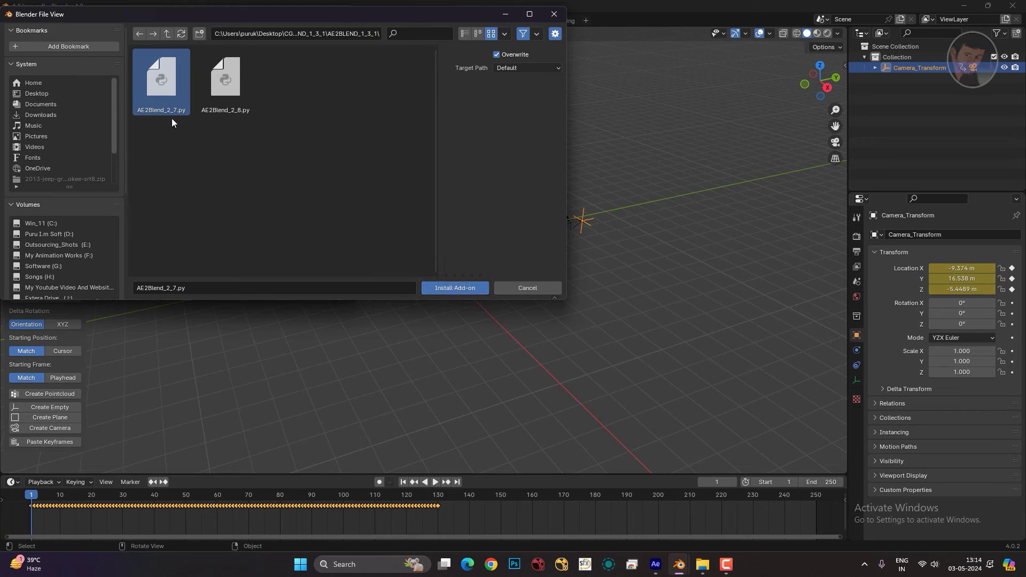
left_click(456, 289)
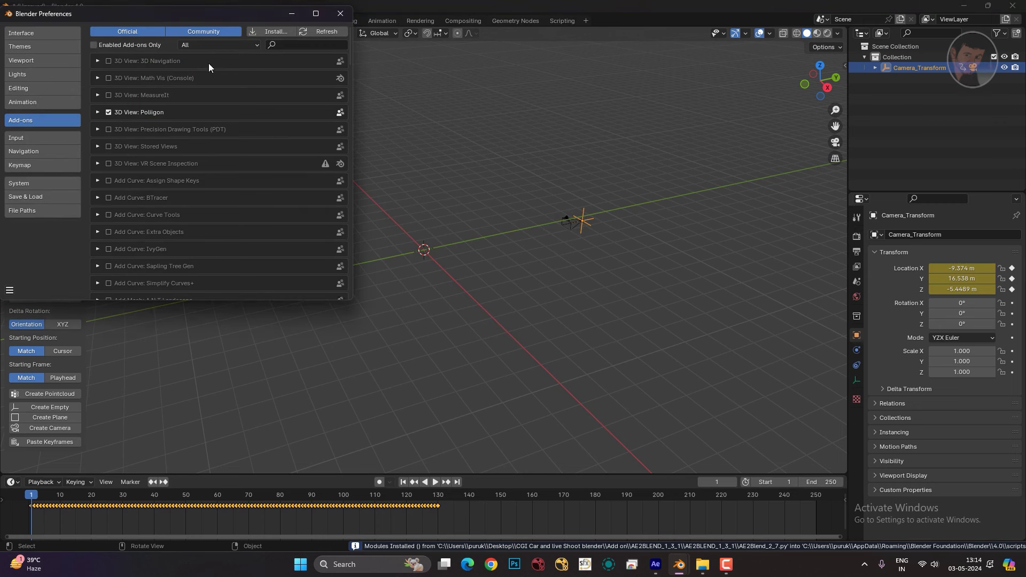
- Filter the add-ons by 'ae' to confirm AE2Blend is enabled, then close Preferences
left_click(315, 45)
type("ae")
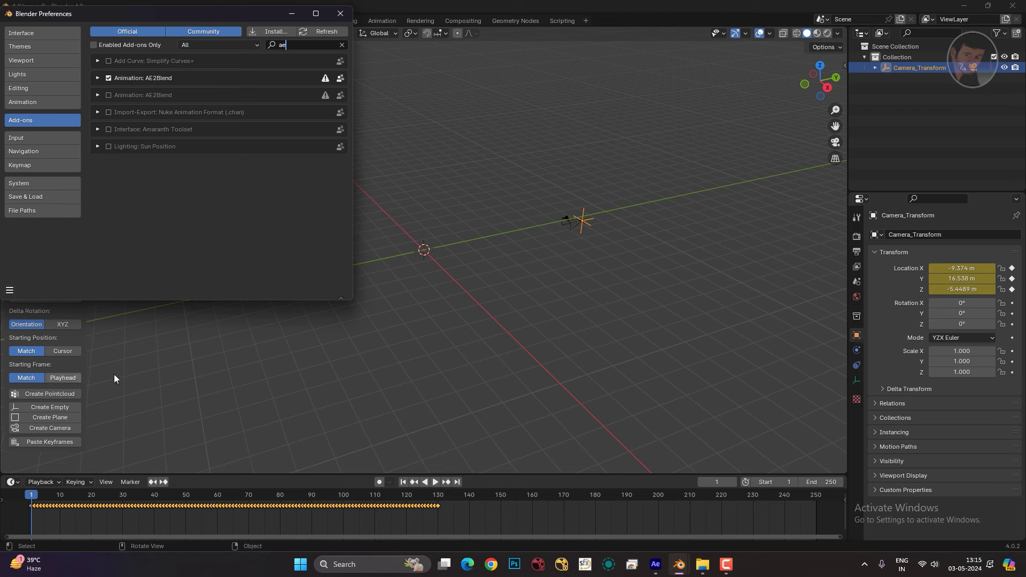
left_click_drag(329, 21, 329, 15)
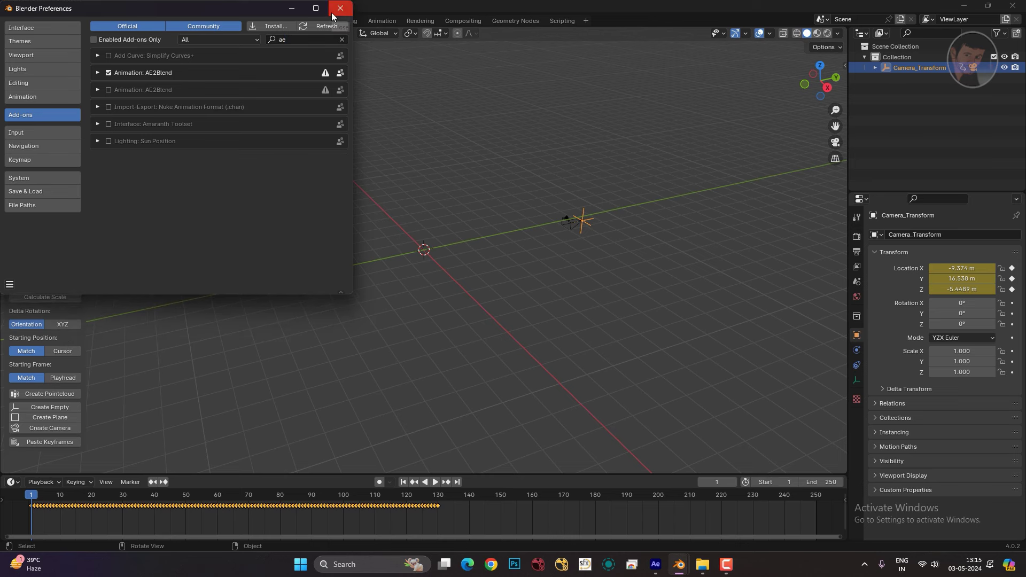
left_click(332, 12)
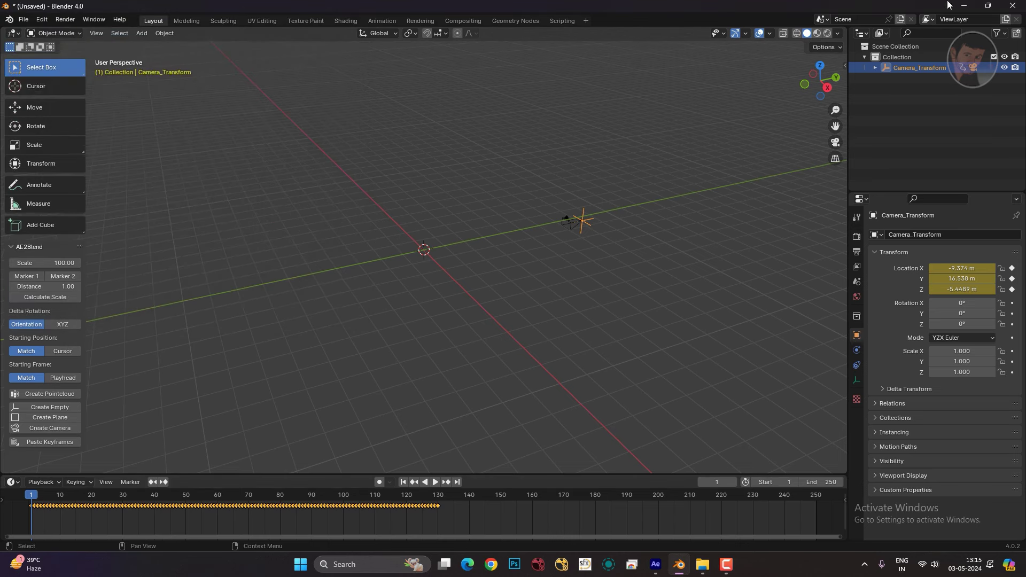
- Return to After Effects, collapse the tracker camera layer and expand Track Solid 1's Transform
left_click(963, 5)
key("alt+F4")
left_click(664, 574)
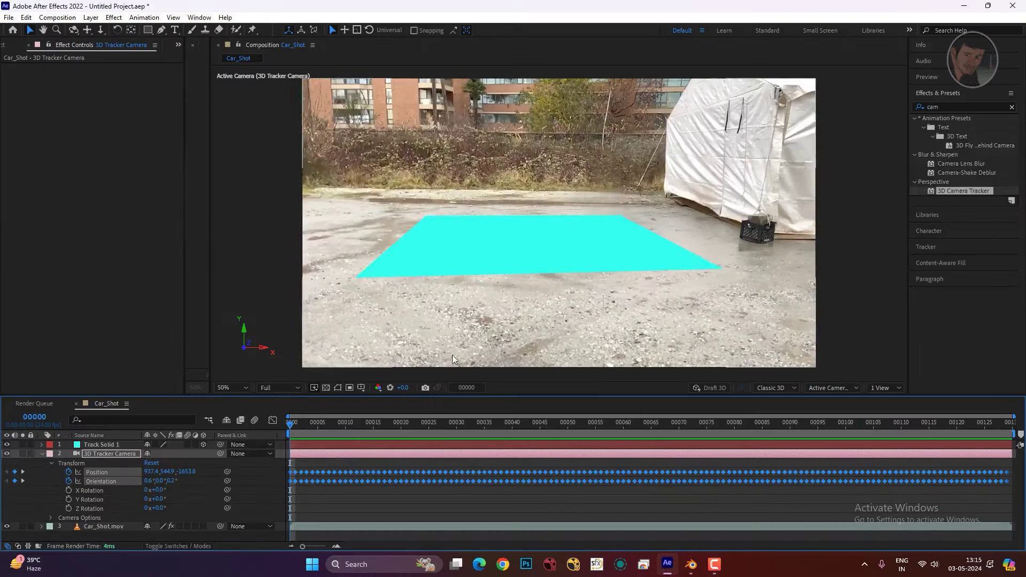
left_click(44, 454)
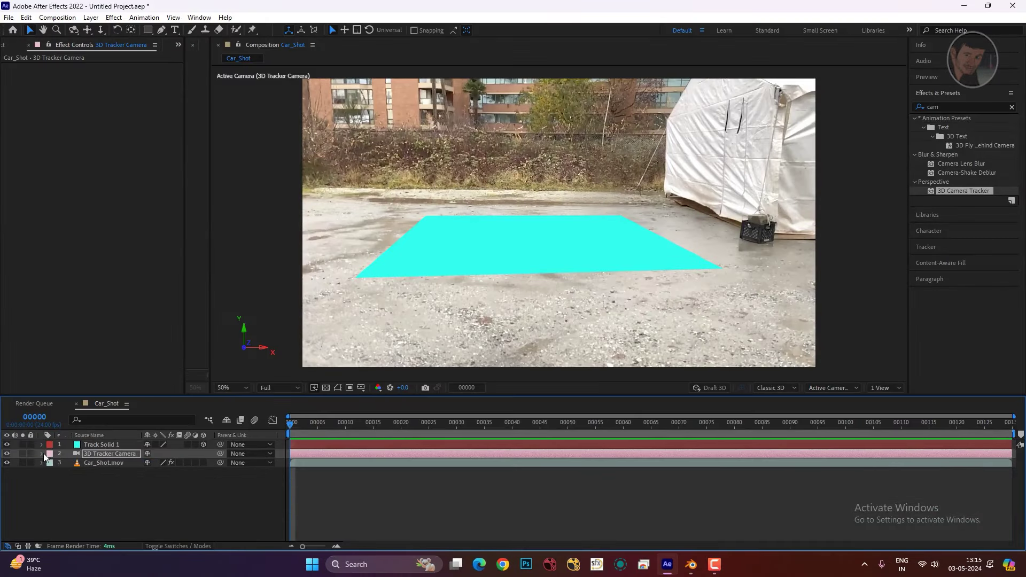
left_click(41, 445)
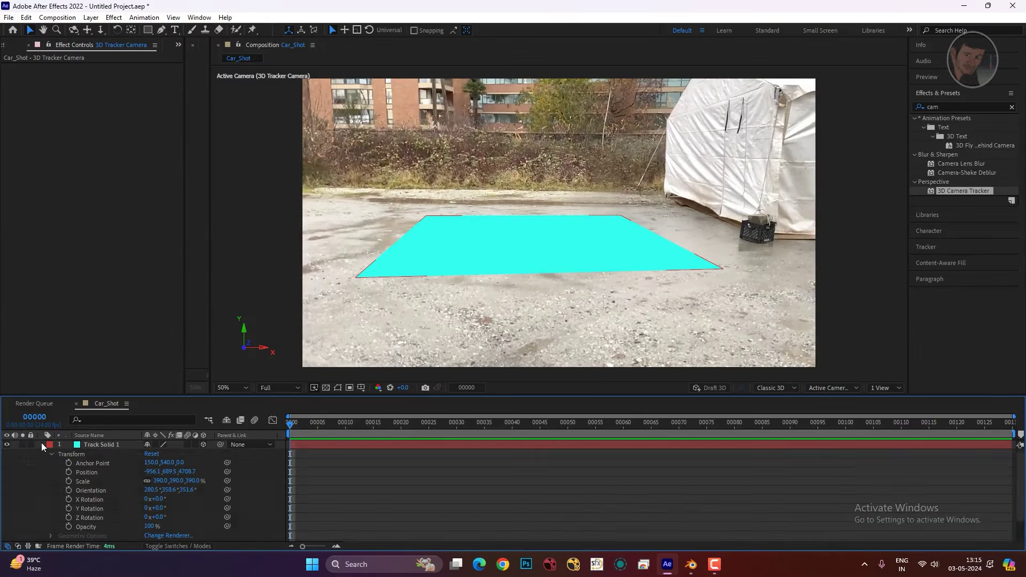
- Select Anchor Point, Position, Scale and Orientation, then minimize After Effects
left_click(99, 466)
left_click(96, 473, "shift")
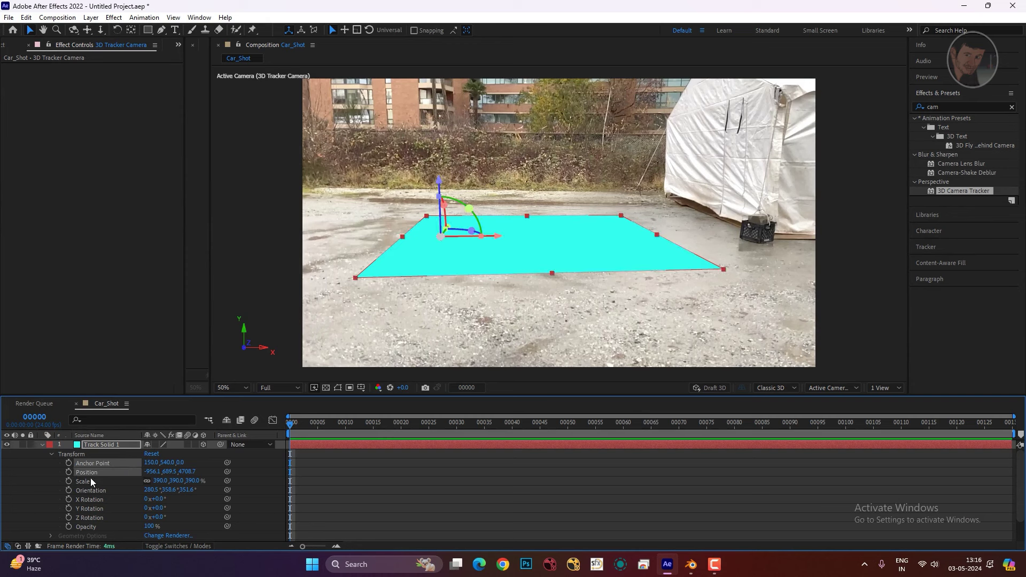
left_click(89, 480, "shift")
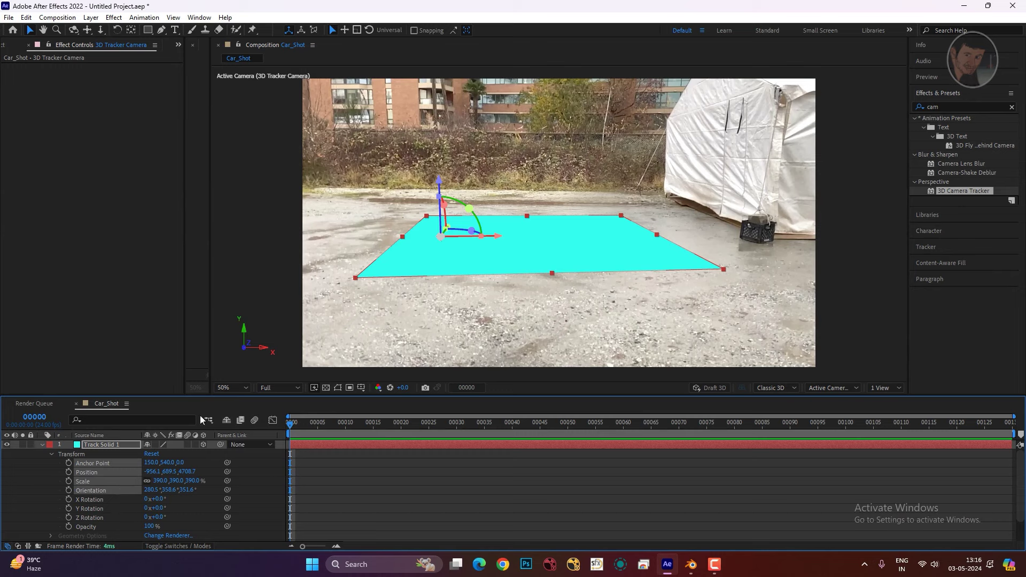
left_click(964, 6)
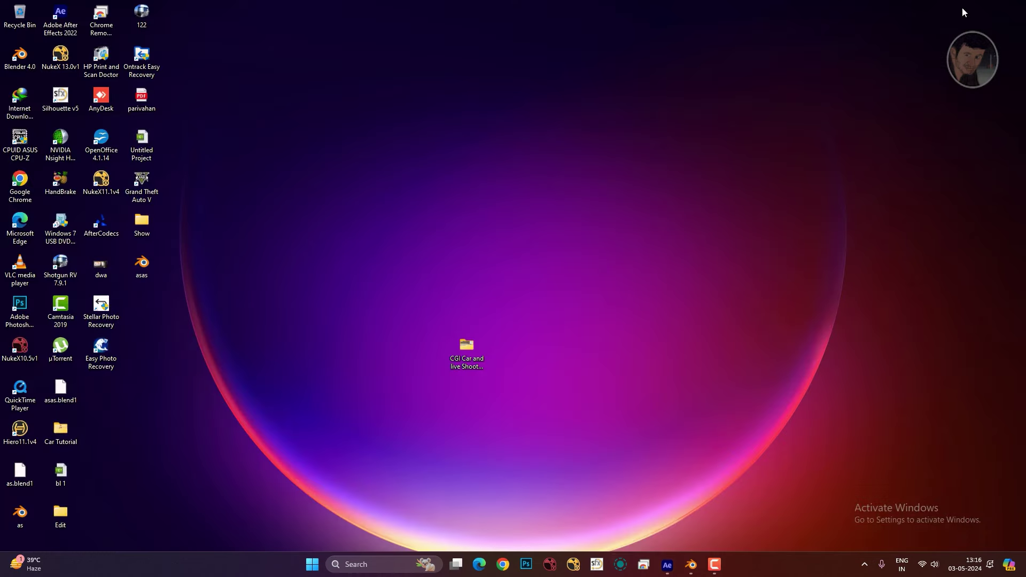
- Create the tracked Plane_Transform in Blender from the copied After Effects solid data
left_click(691, 564)
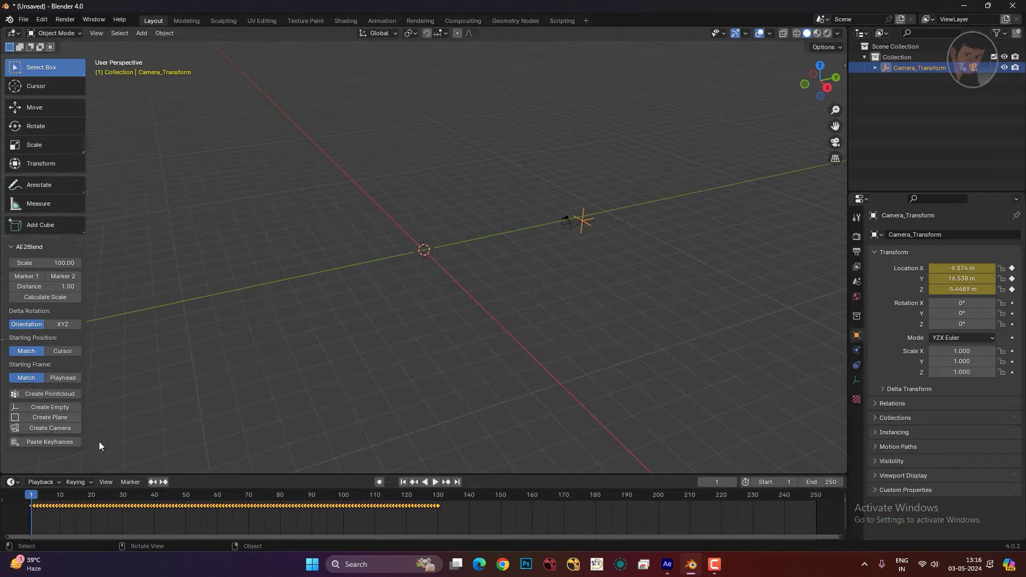
left_click(62, 418)
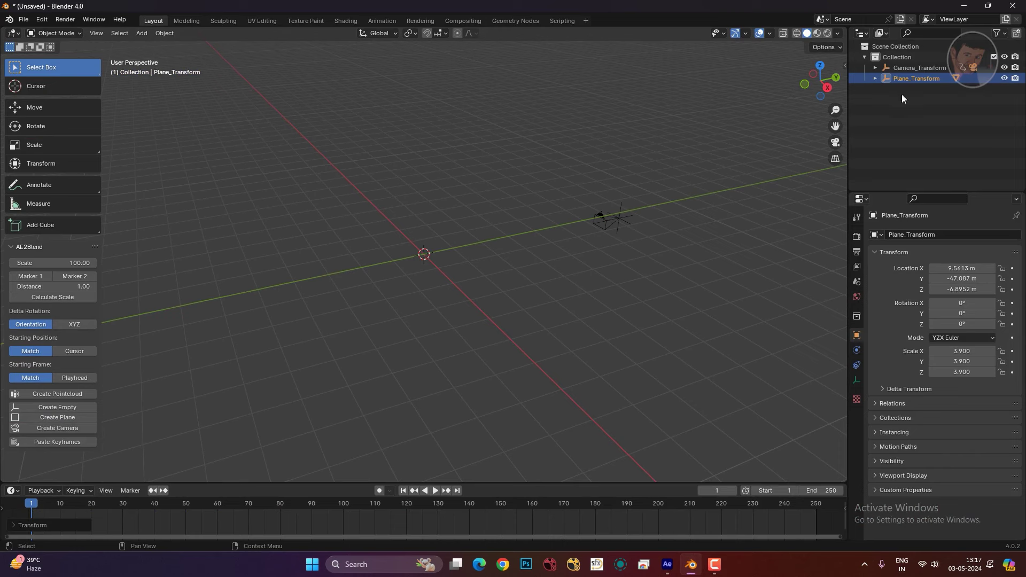
left_click_drag(547, 484, 548, 468)
- Select the Camera under Camera_Transform and show its 50 mm lens settings
left_click(921, 70)
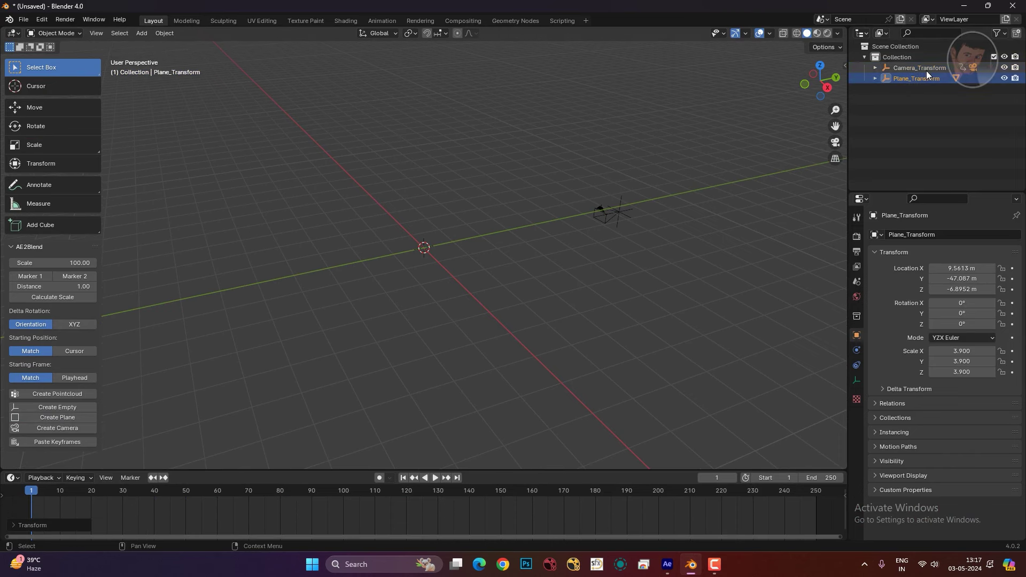
left_click(876, 68)
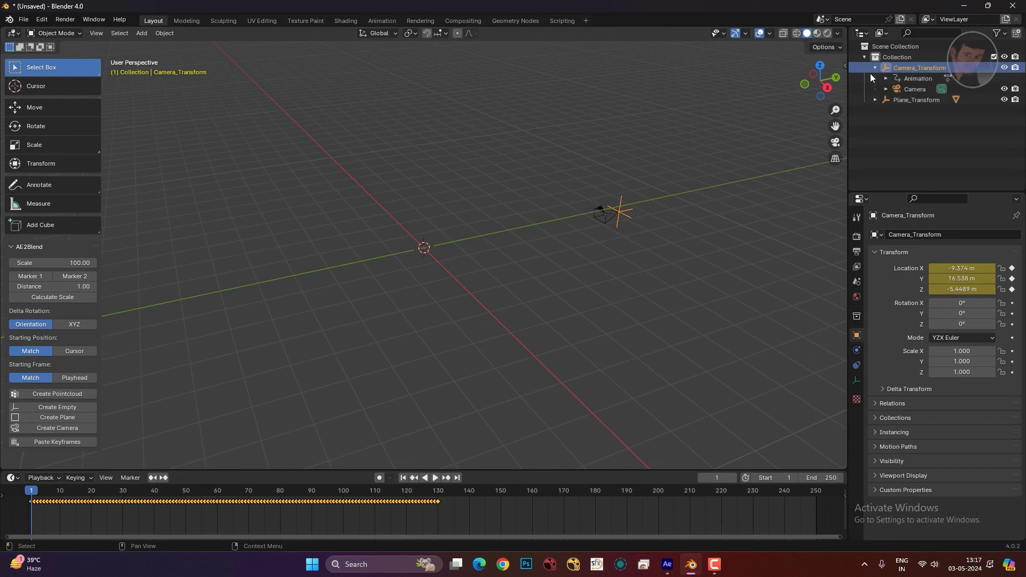
left_click(919, 89)
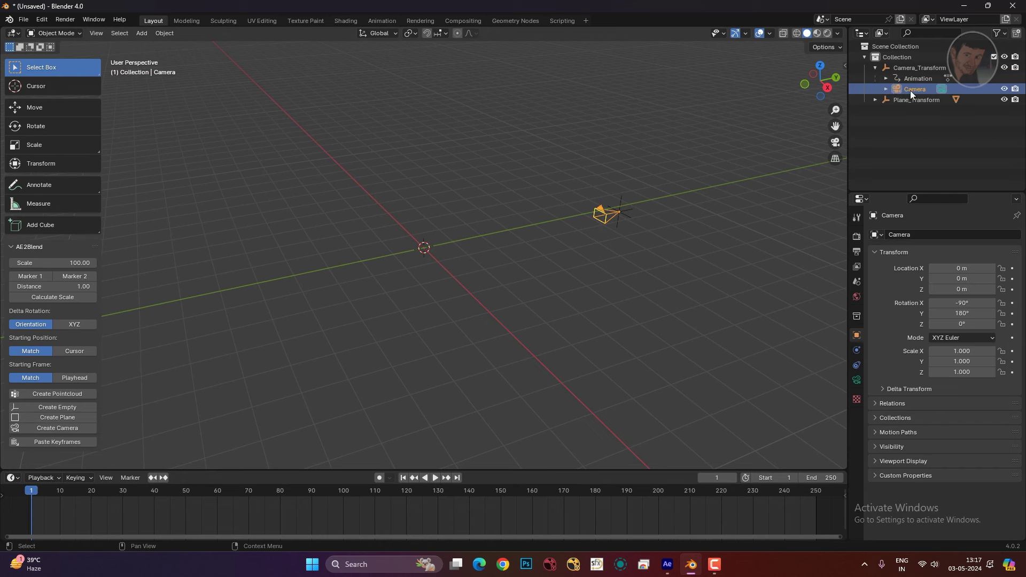
left_click(856, 381)
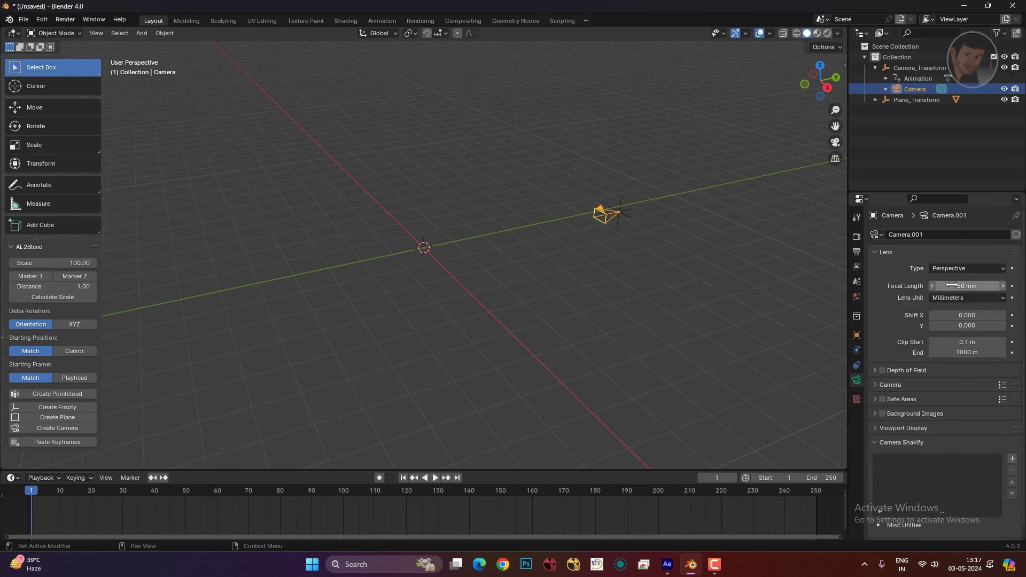
left_click(672, 567)
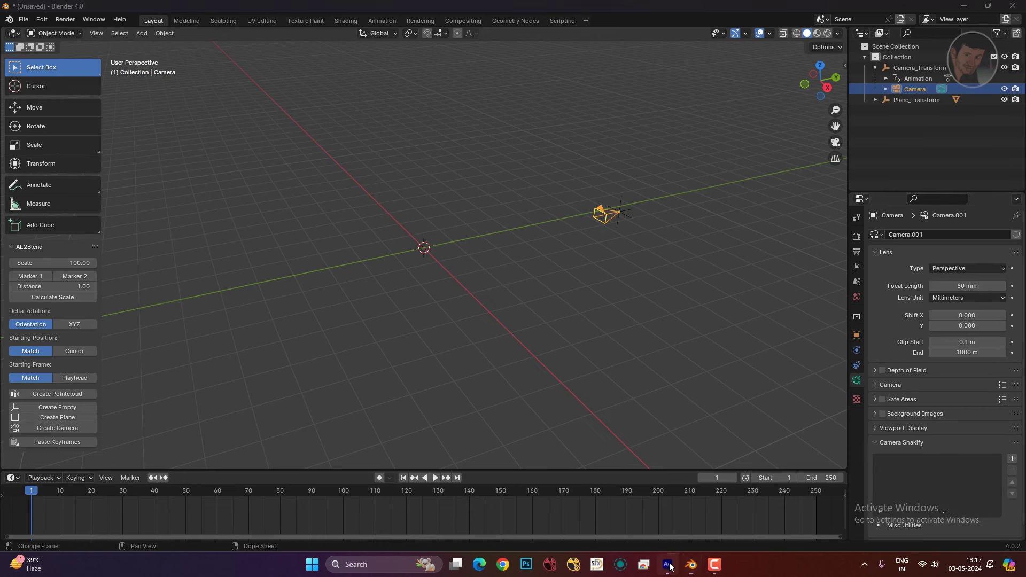
- Read the 3D Tracker Camera's exact 27.9171 mm focal length in Camera Settings, cancel, and minimise After Effects
left_click(40, 454)
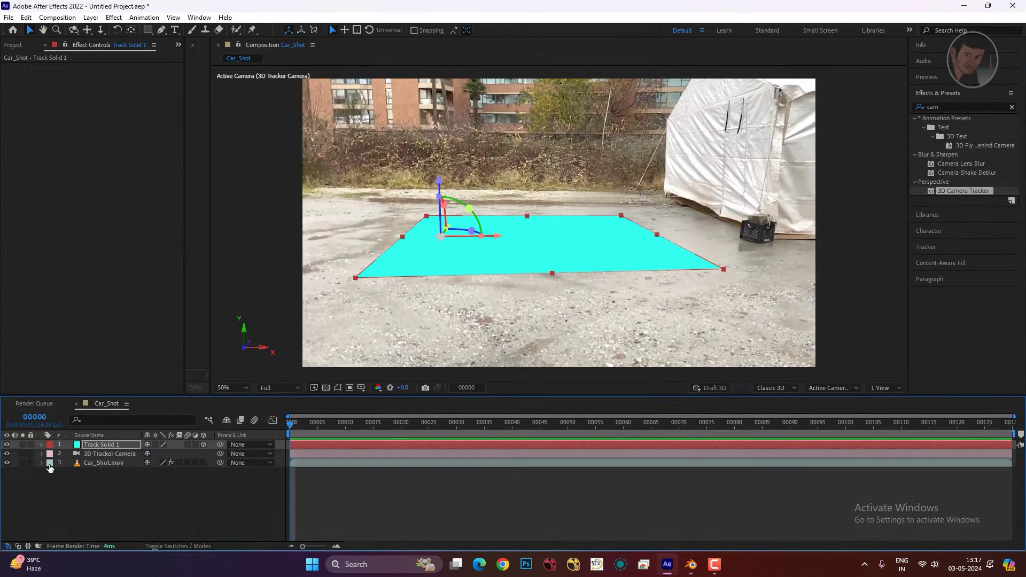
left_click(118, 454)
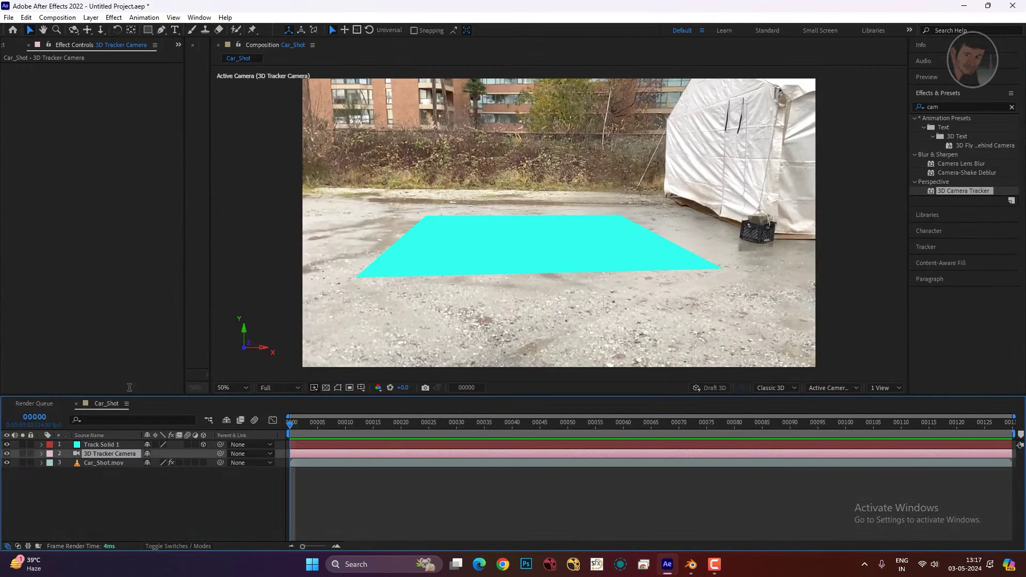
left_click(90, 19)
left_click(94, 42)
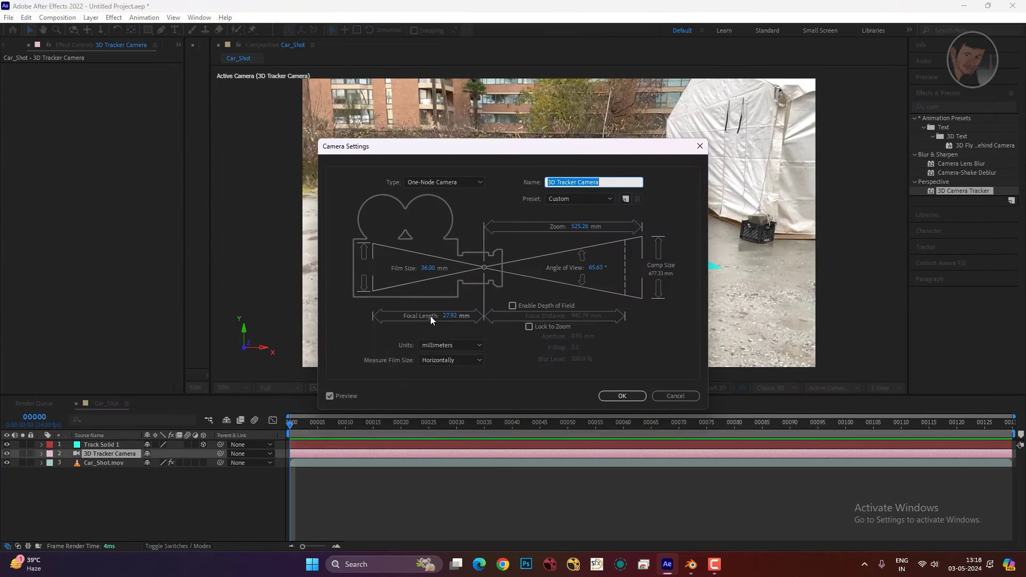
left_click(446, 316)
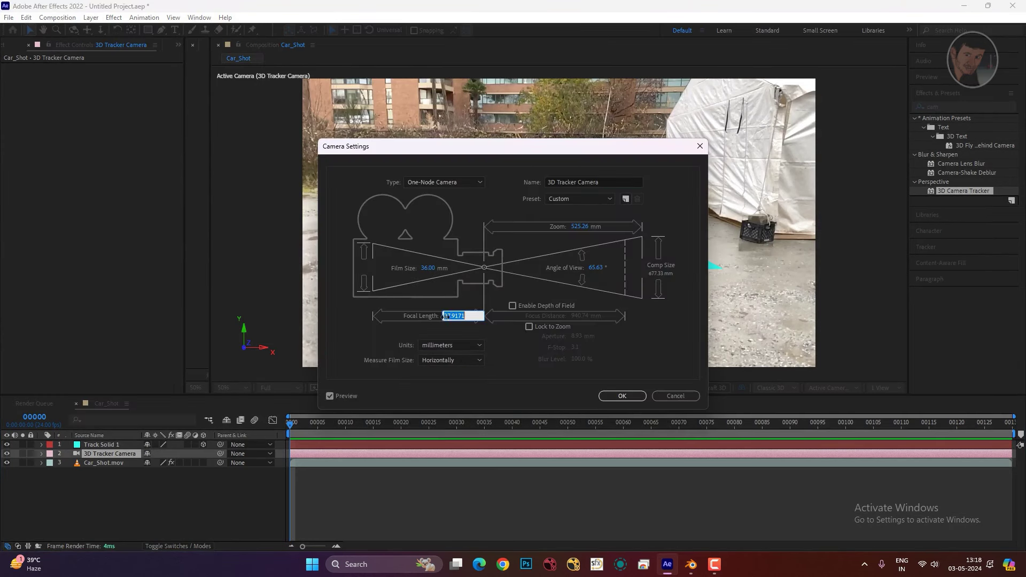
left_click(683, 399)
left_click(960, 8)
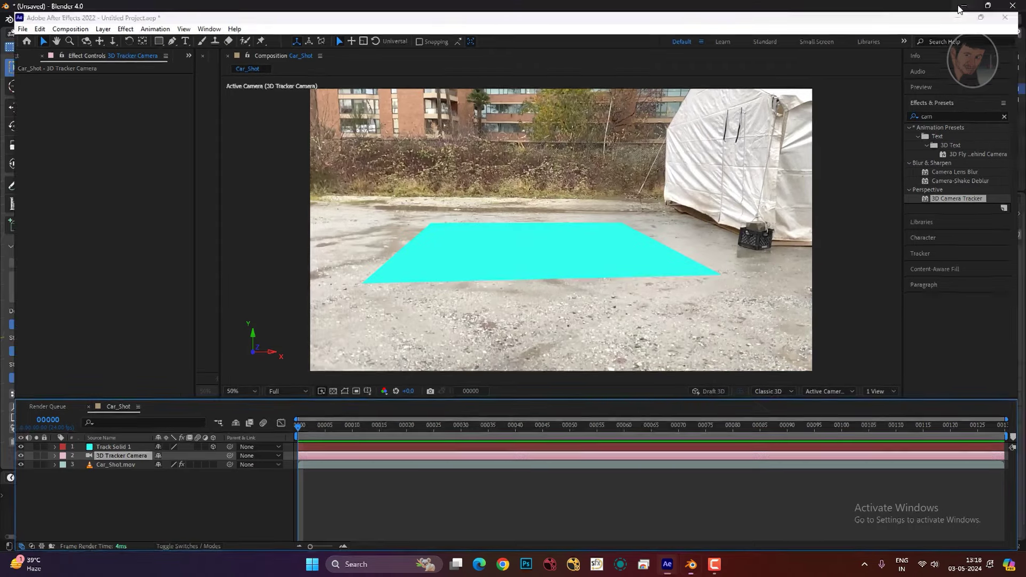
- Set the Blender camera's focal length to the tracked 27.92 mm
left_click(970, 287)
type("27.9171")
key("Return")
- Enable camera background images with a new Movie Clip source entry and start browsing for footage
scroll(886, 335, "down", 1)
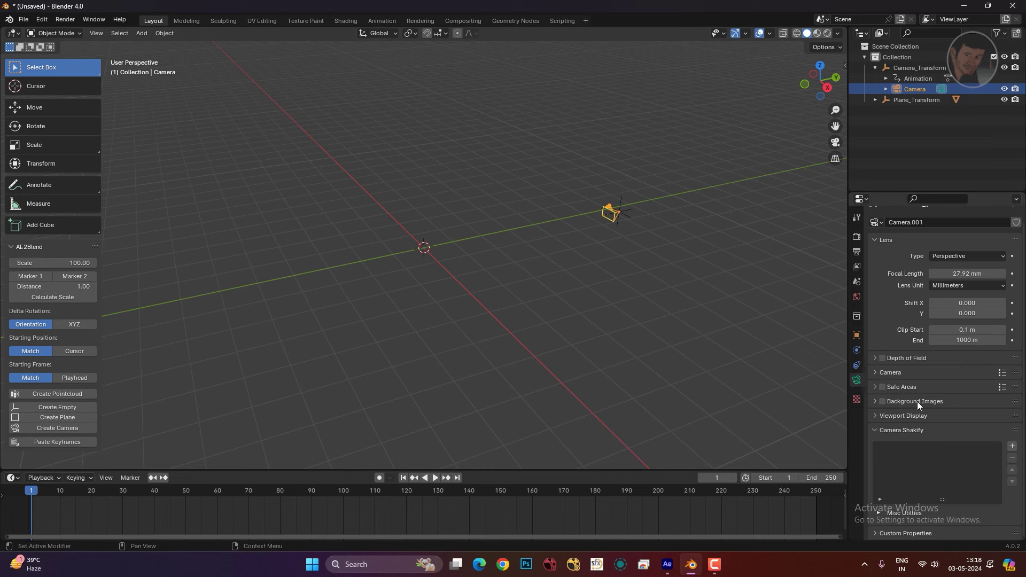
left_click(880, 402)
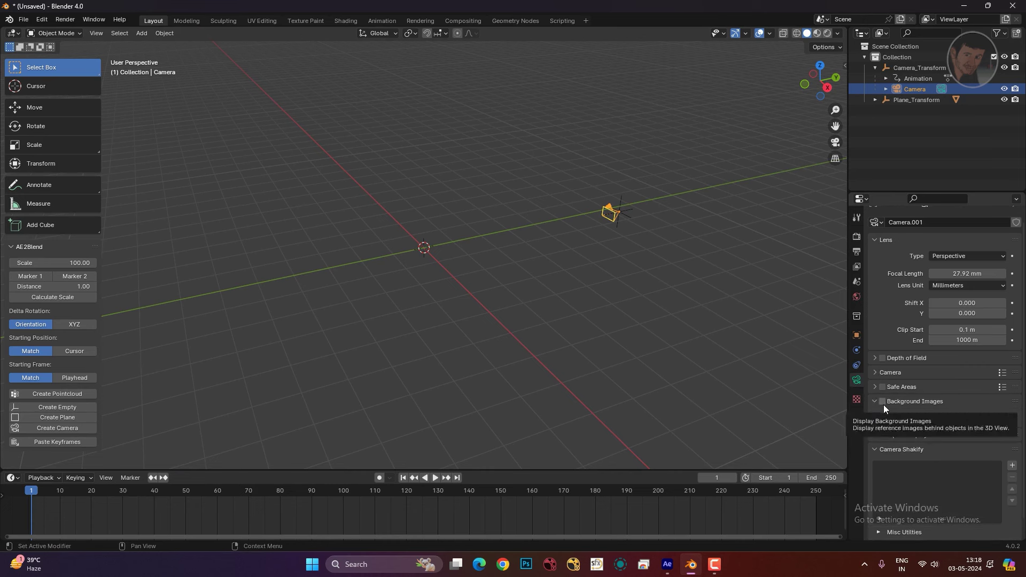
left_click(920, 417)
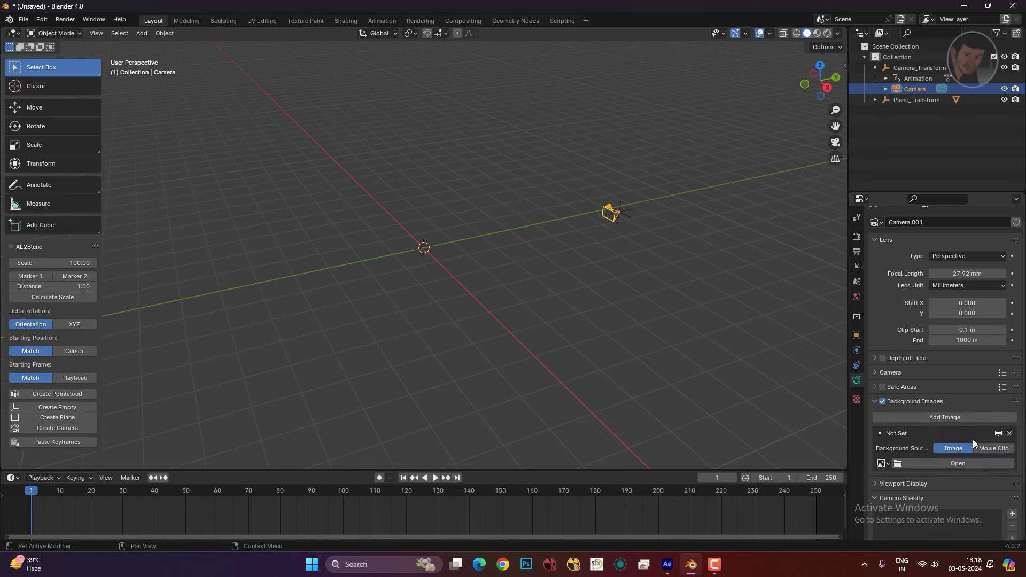
left_click(987, 450)
left_click(960, 476)
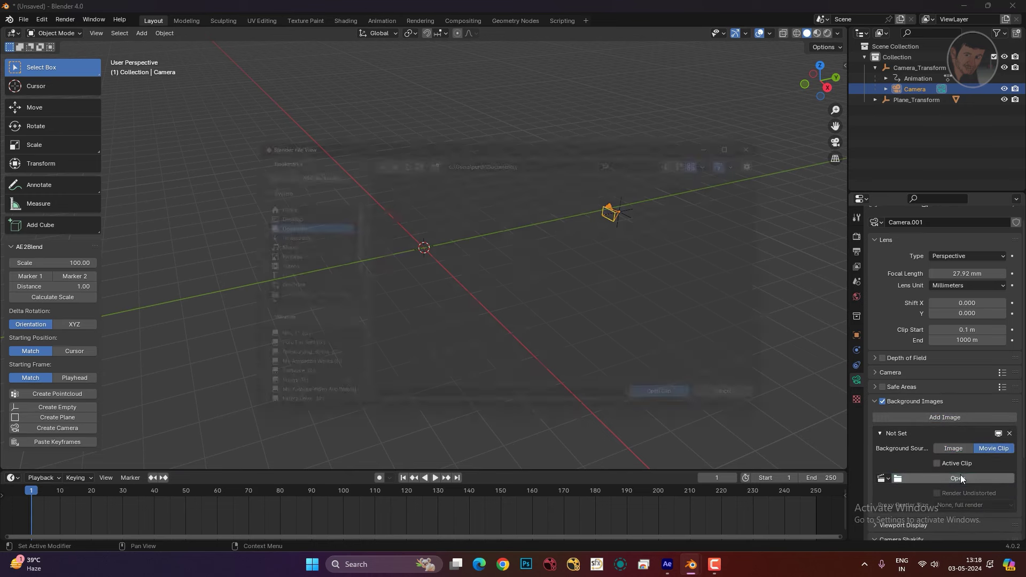
- Load Desktop/CGI Car/Car_Shot.mov as the undistorted camera background clip and look through the camera
left_click(291, 215)
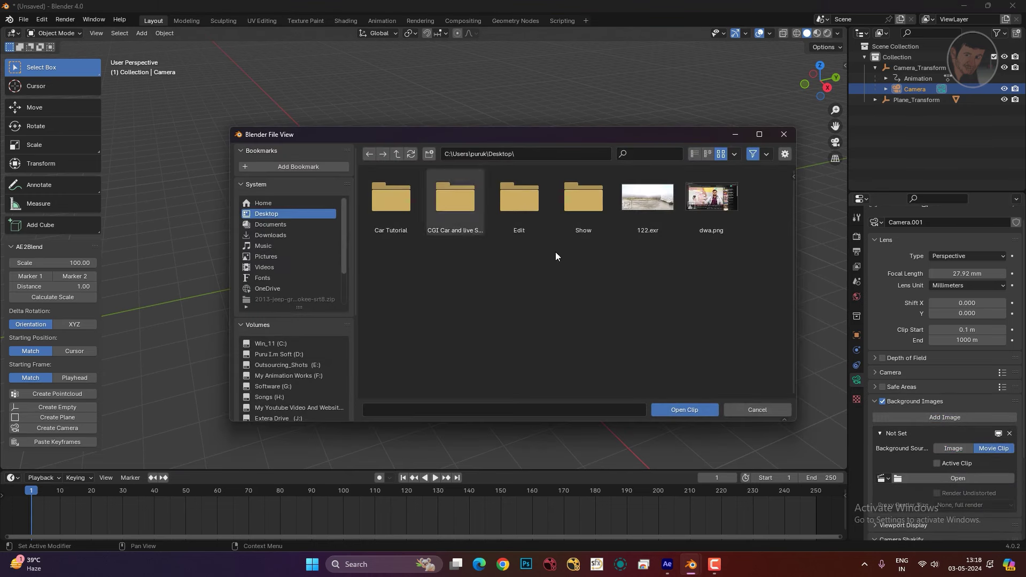
left_click(455, 218)
double_click(456, 218)
double_click(585, 220)
scroll(1000, 432, "down", 3)
scroll(972, 419, "down", 2)
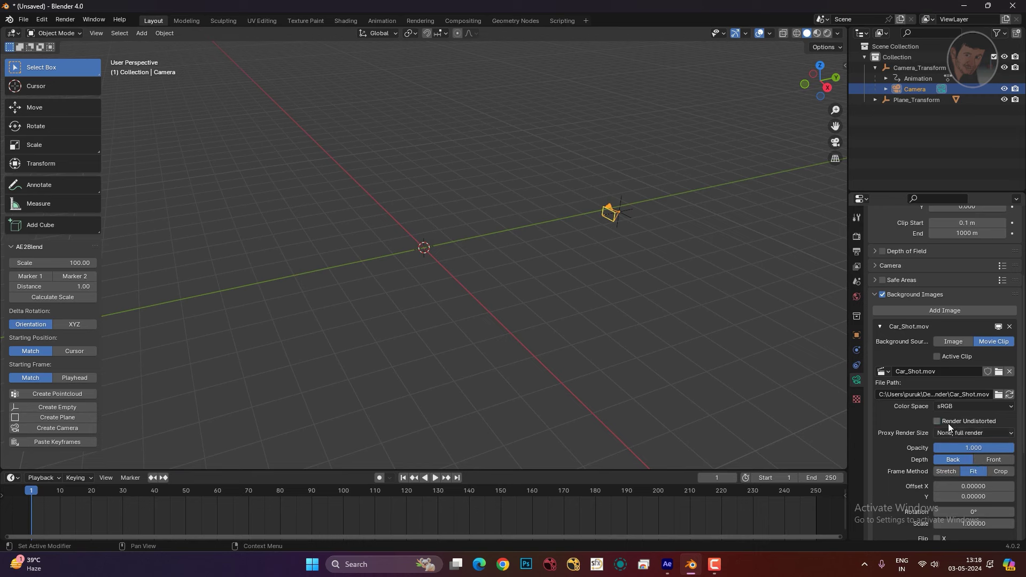
scroll(918, 423, "down", 4)
mouse_move(429, 266)
middle_mouse_down()
mouse_move(453, 289)
mouse_move(438, 284)
mouse_move(502, 277)
mouse_move(480, 298)
middle_mouse_up()
key("KP_0")
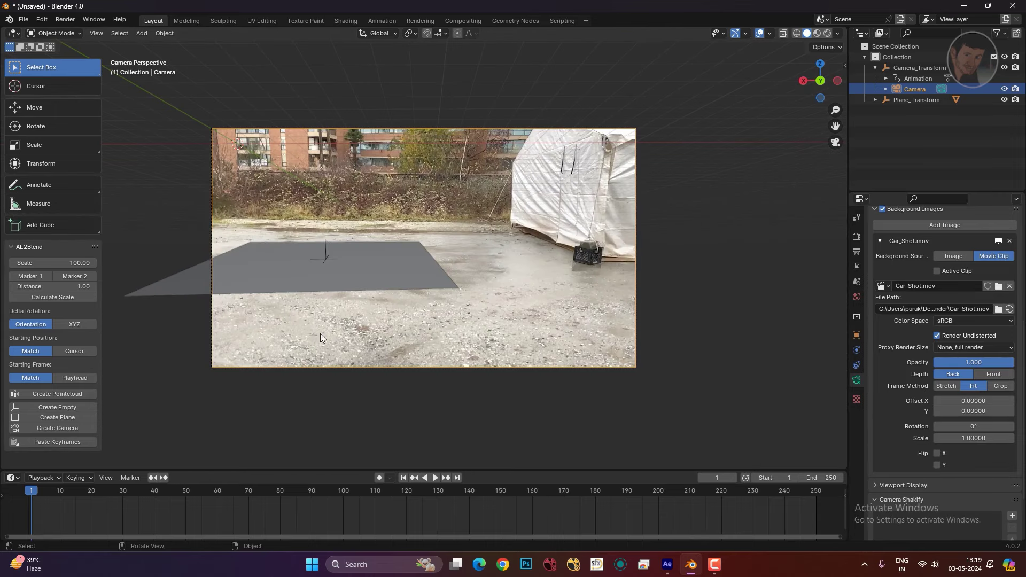
- Play back the tracked footage and set the scene end frame to 120
key("space")
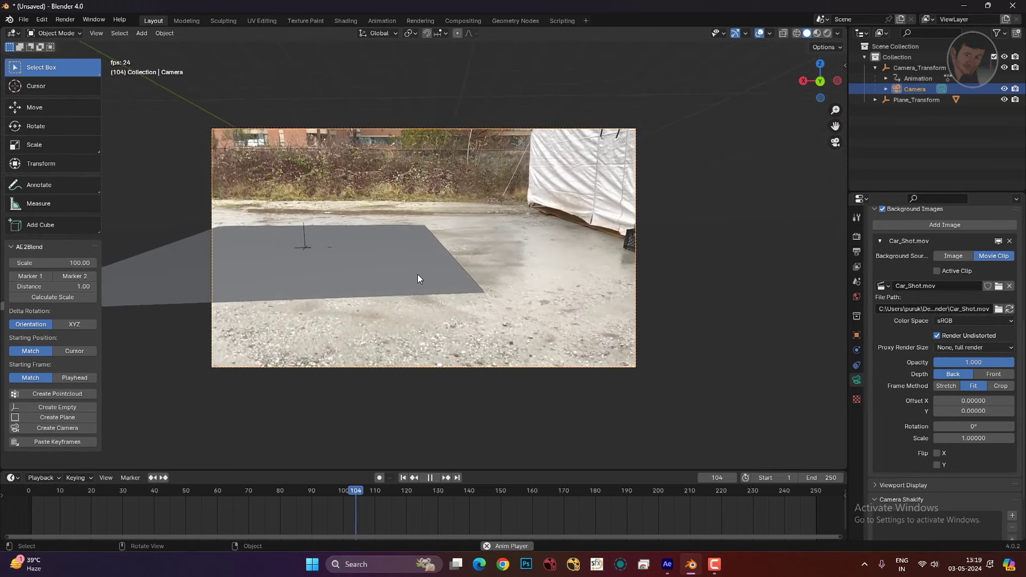
key("space")
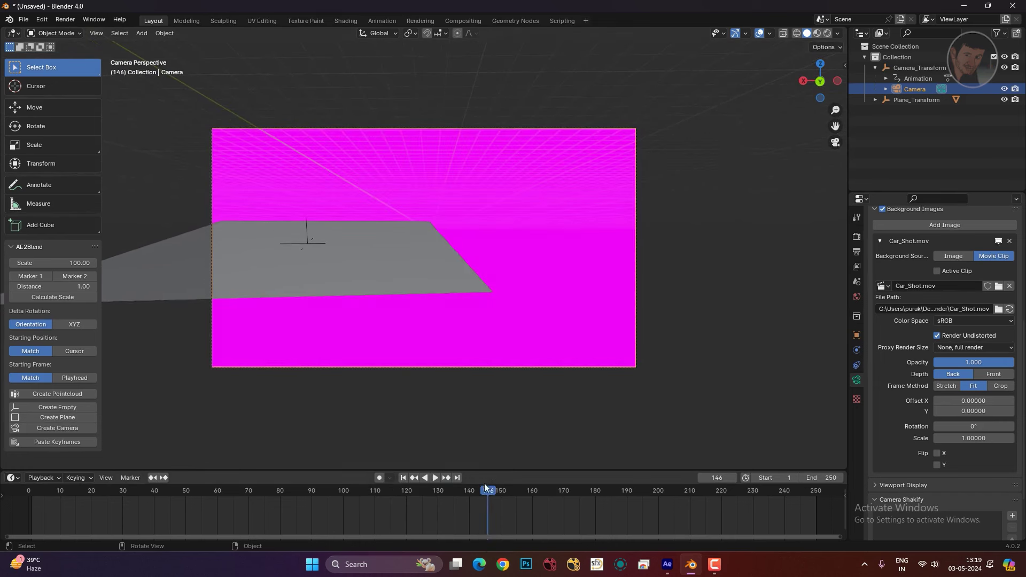
left_click(438, 497)
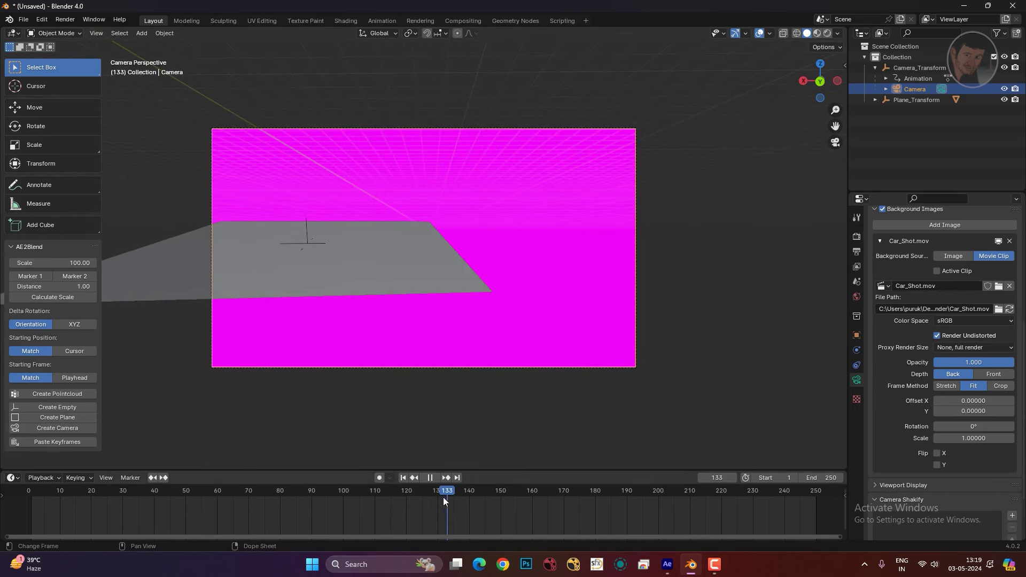
left_click_drag(437, 496, 407, 496)
left_click(816, 479)
type("120")
key("Return")
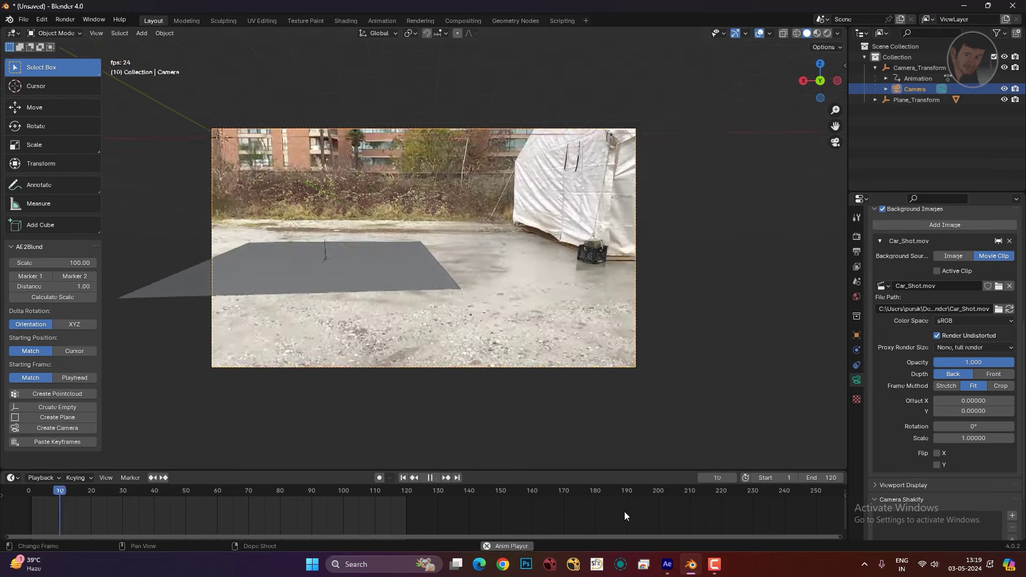
- Deselect the camera, return to frame 1 and bring up the Add object menu
scroll(419, 384, "down", 3)
scroll(419, 383, "down", 3)
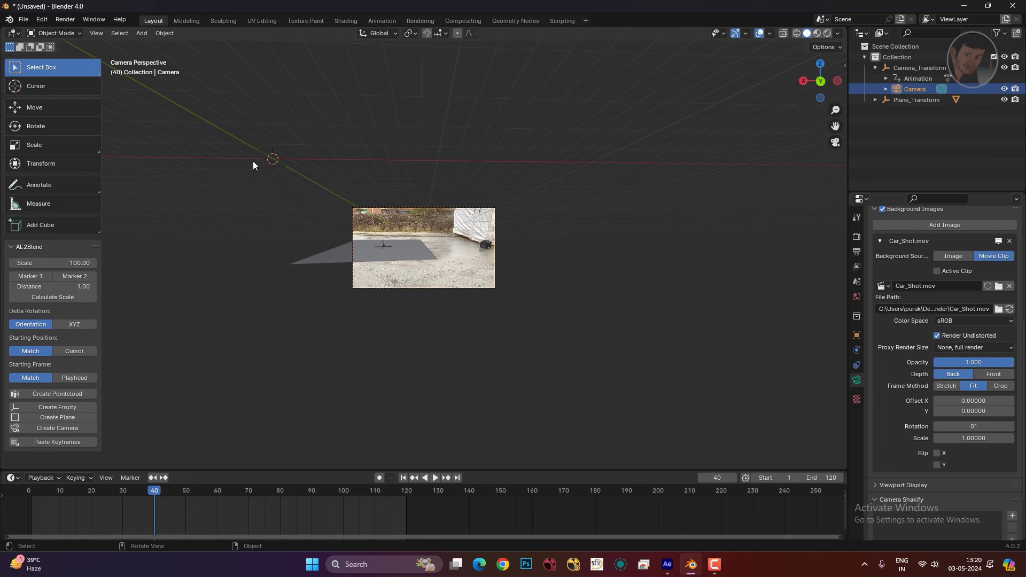
scroll(374, 291, "up", 5)
left_click(439, 313)
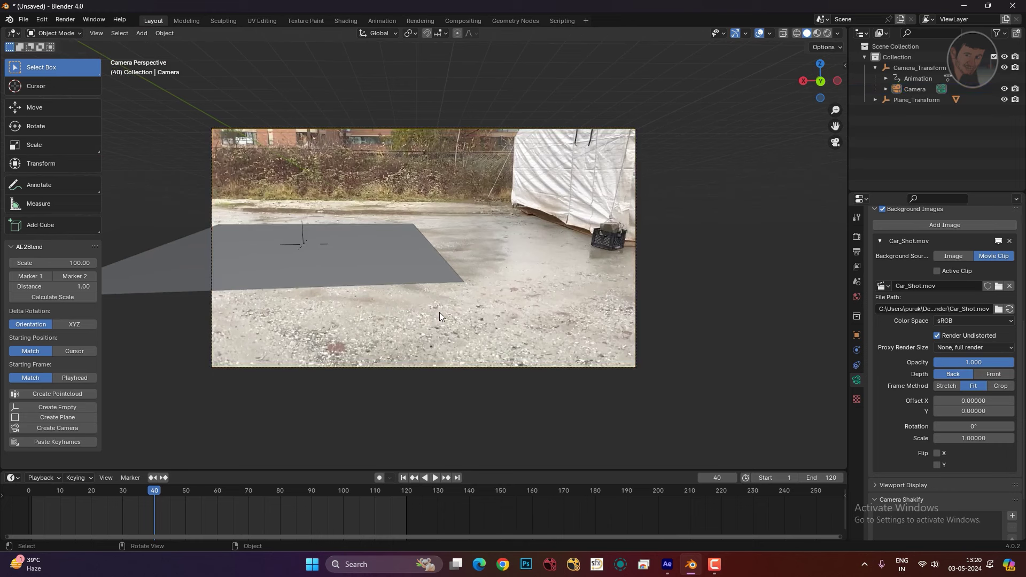
left_click(403, 478)
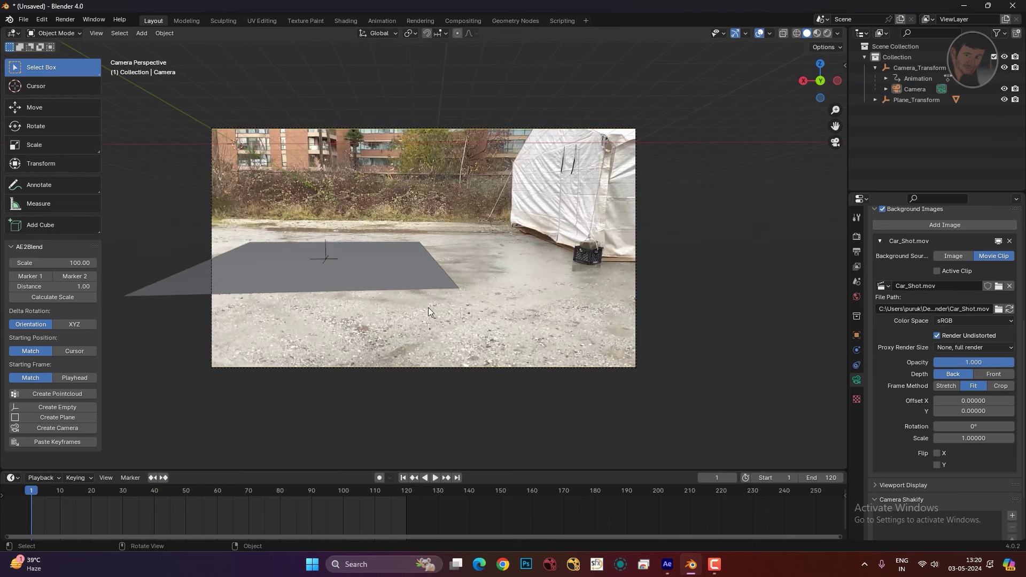
key("shift+a")
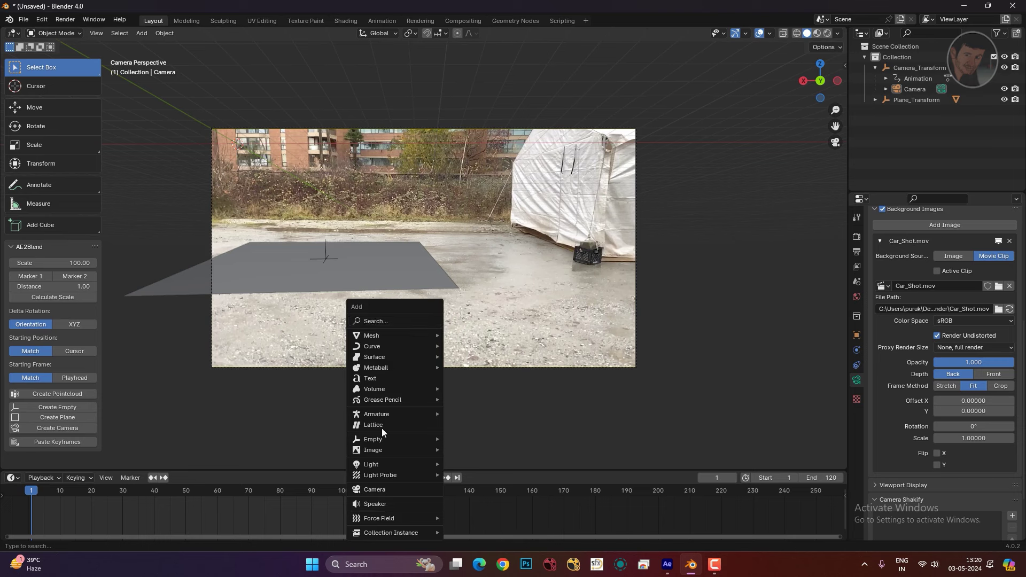
mouse_move(393, 439)
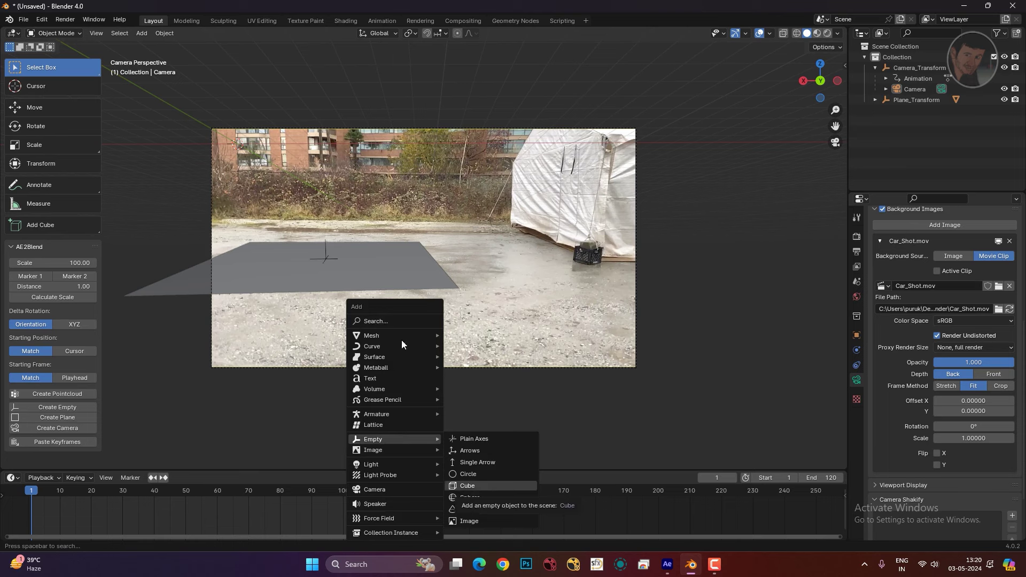
- Place the 3D cursor on the tracked plane and add an enlarged cube Empty there
key("Escape")
left_click(38, 88)
scroll(460, 308, "down", 1)
scroll(460, 308, "down", 2)
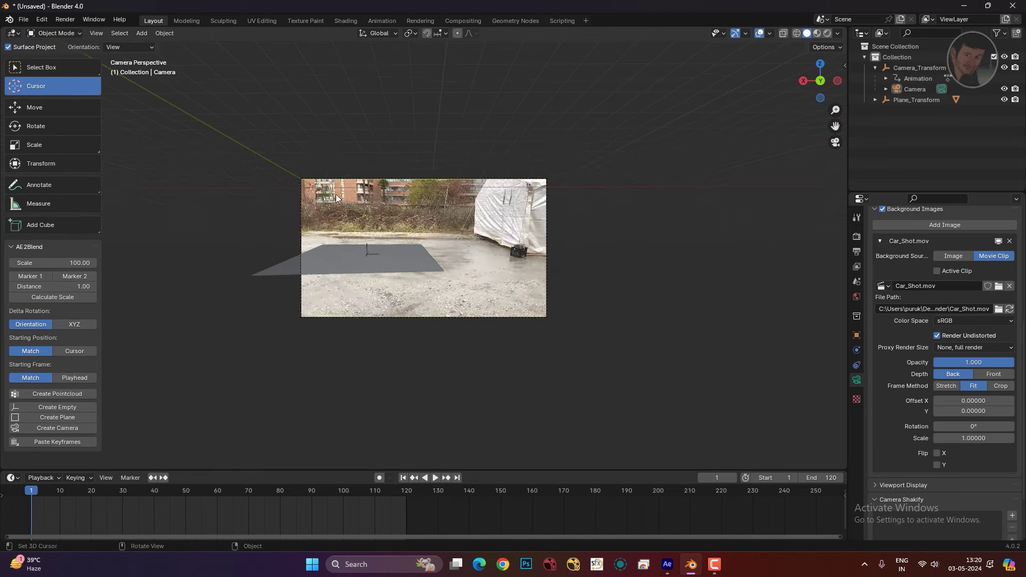
scroll(342, 197, "up", 4)
left_click(306, 261)
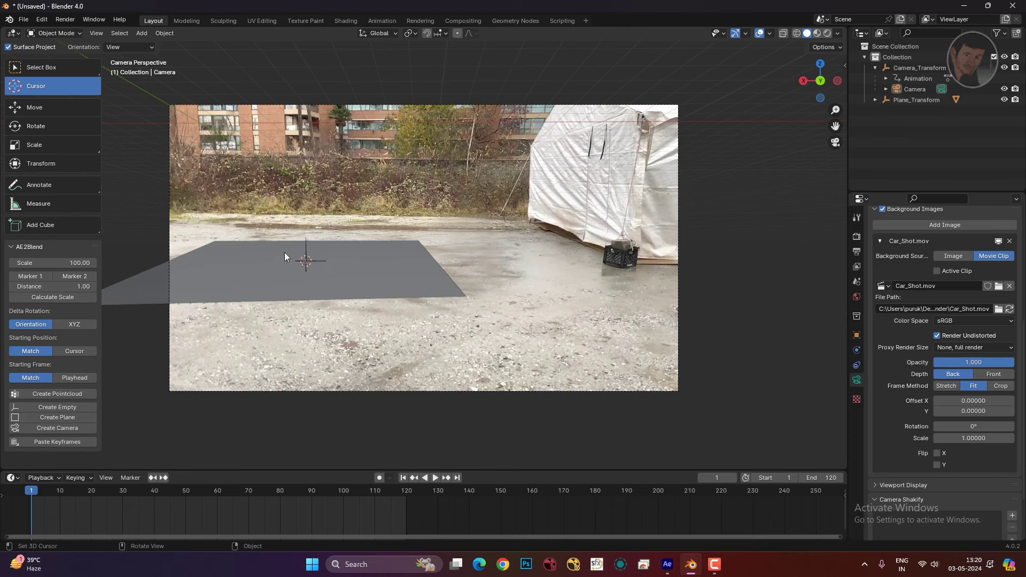
left_click(59, 109)
key("shift+a")
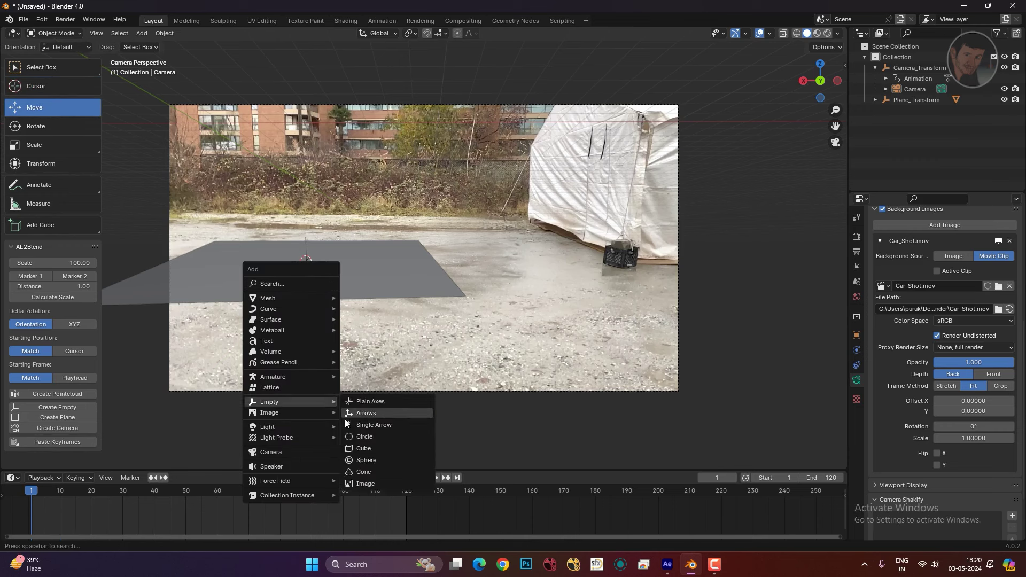
left_click(363, 449)
key("Home")
key("s")
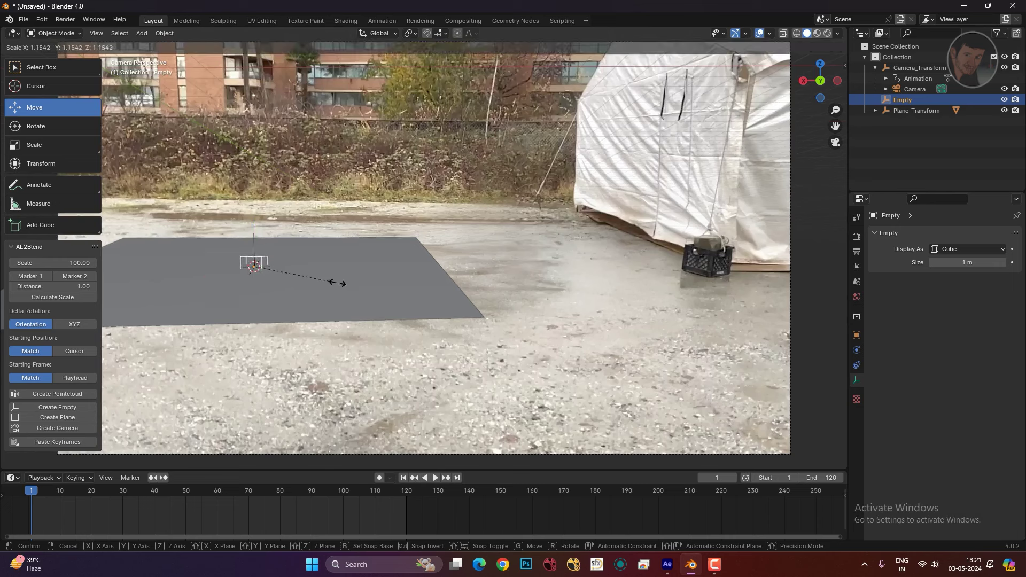
left_click(375, 292)
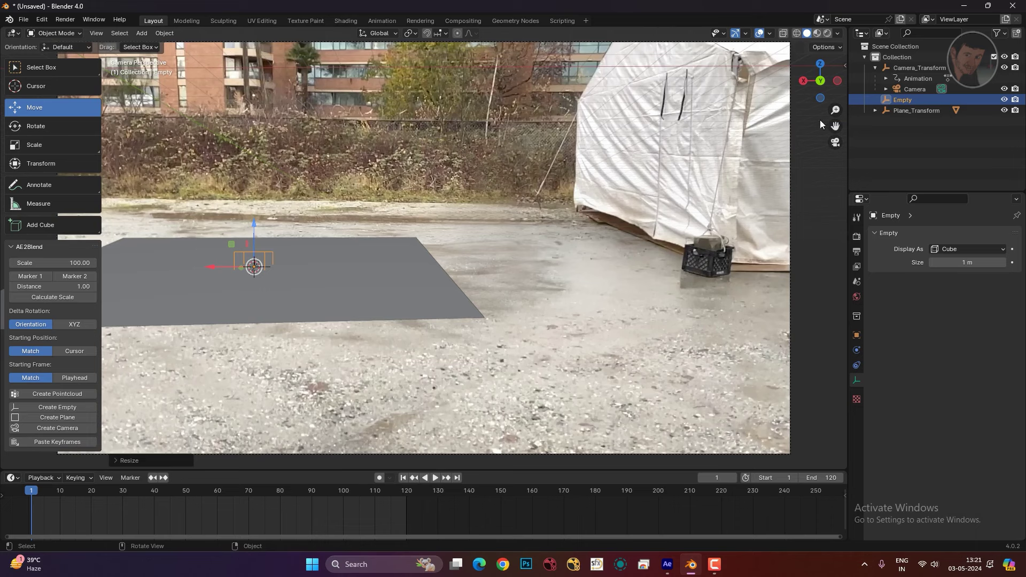
- Move the Empty into the main Collection in the Outliner
left_click_drag(895, 101, 884, 142)
scroll(369, 262, "down", 2)
scroll(406, 256, "down", 2)
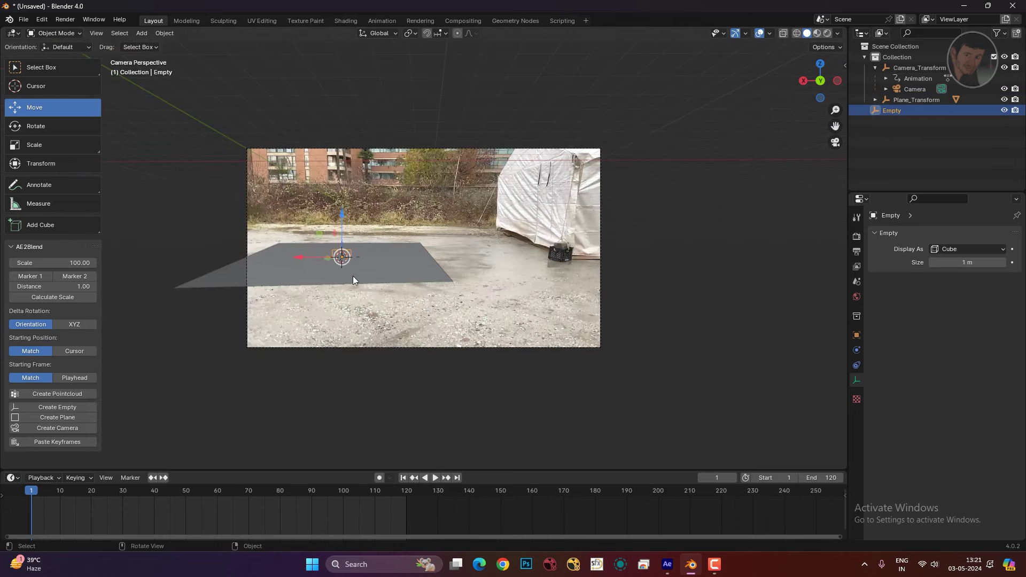
scroll(374, 259, "up", 3)
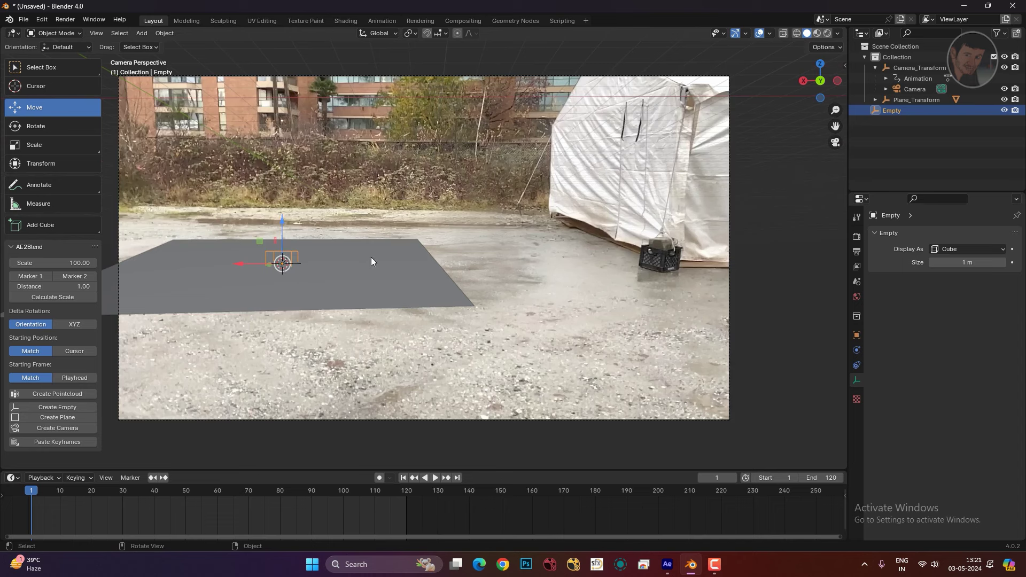
scroll(372, 262, "up", 1)
- Parent Camera_Transform and Plane_Transform to the Empty with Ctrl+P > Object
left_click(904, 70)
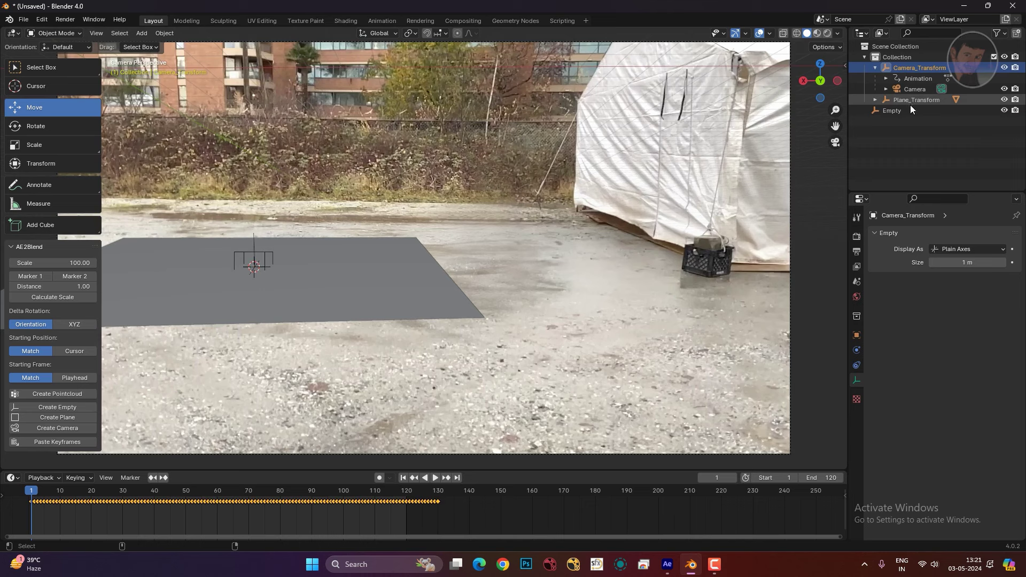
left_click(911, 124)
left_click(920, 69)
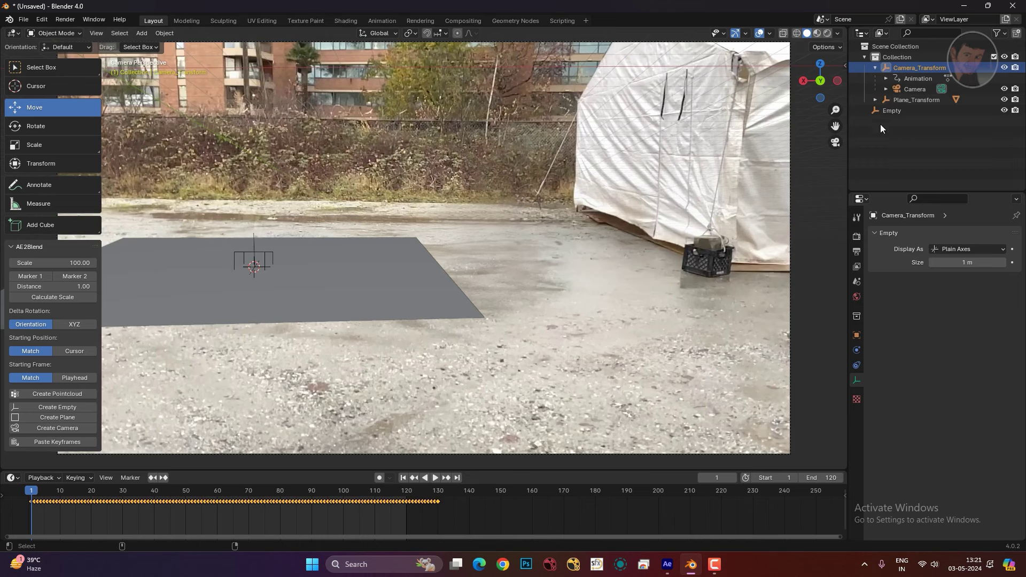
left_click(916, 101, "ctrl")
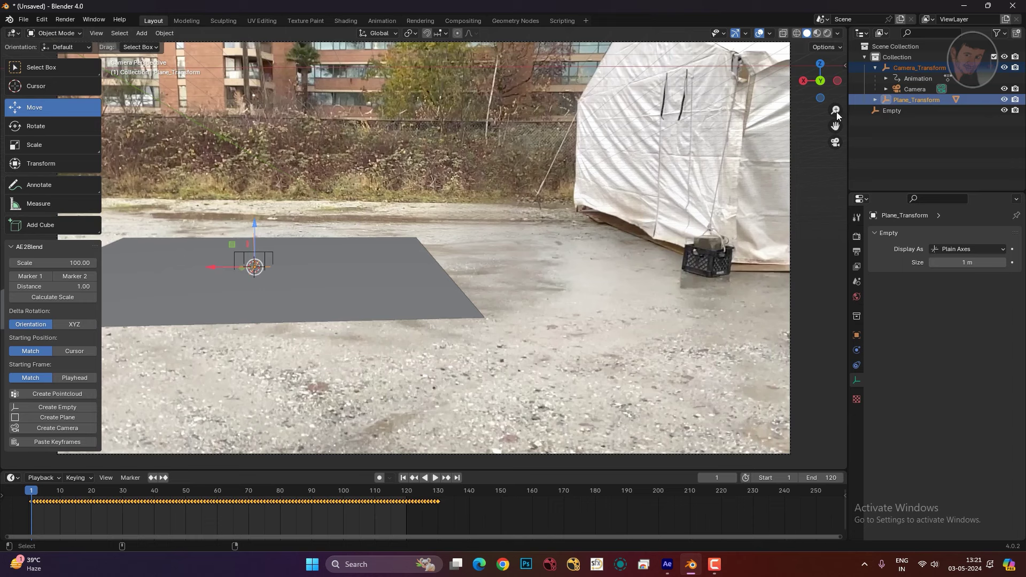
left_click(897, 111, "ctrl")
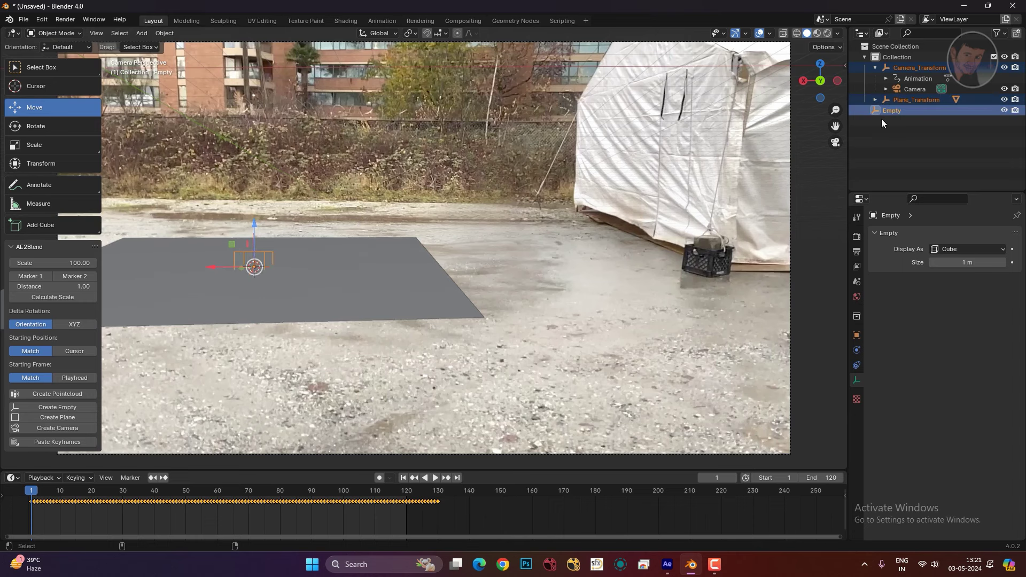
scroll(383, 278, "down", 1)
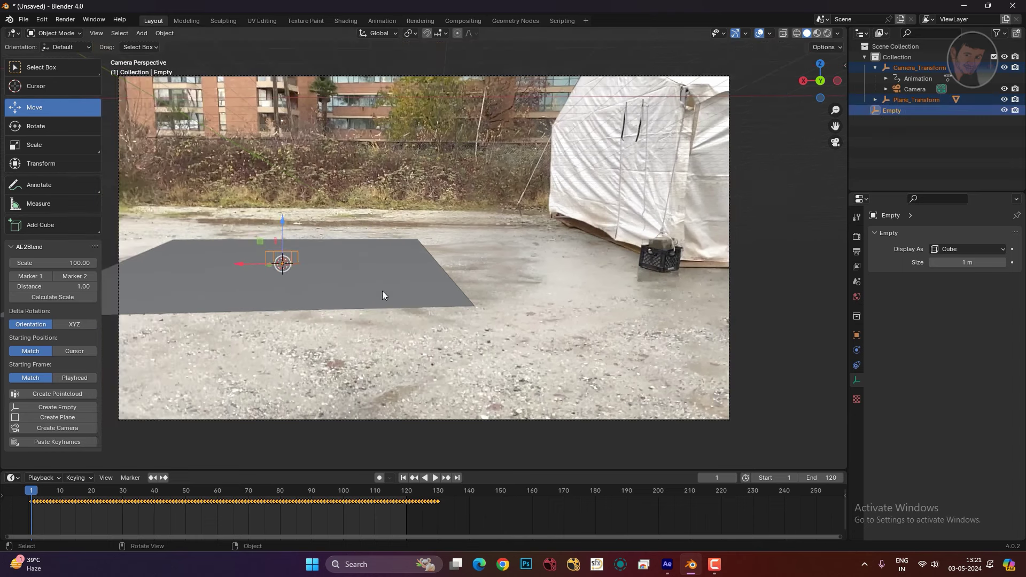
key("ctrl+p")
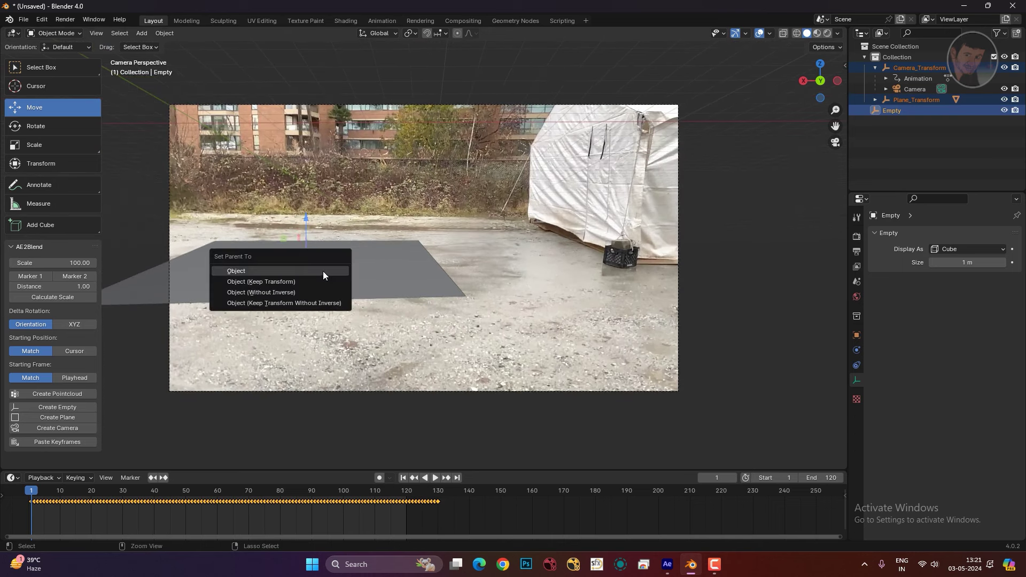
left_click(276, 285)
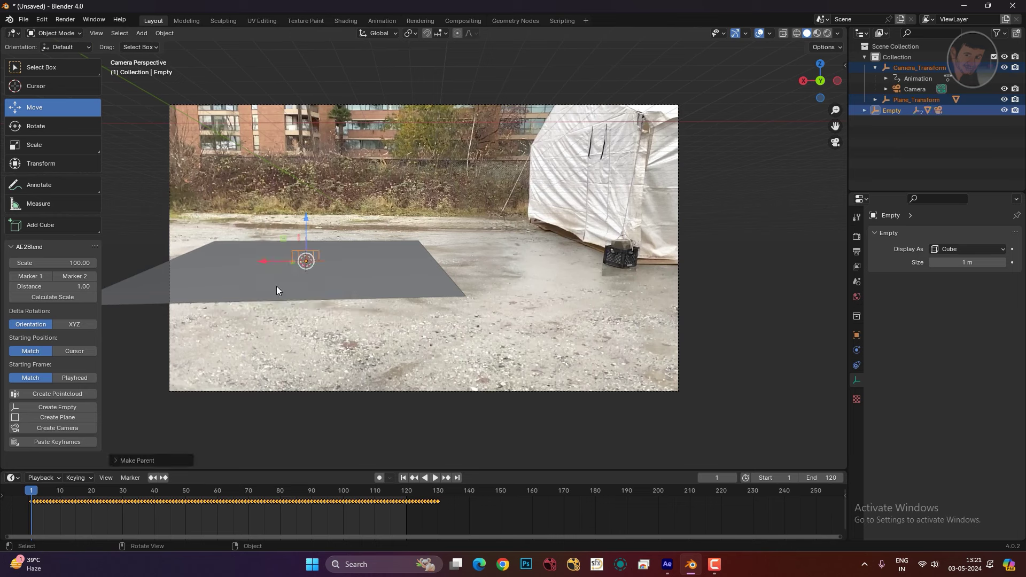
- Move the Empty sideways so the attached camera and plane rigs shift with it
left_click(570, 352)
left_click(299, 259)
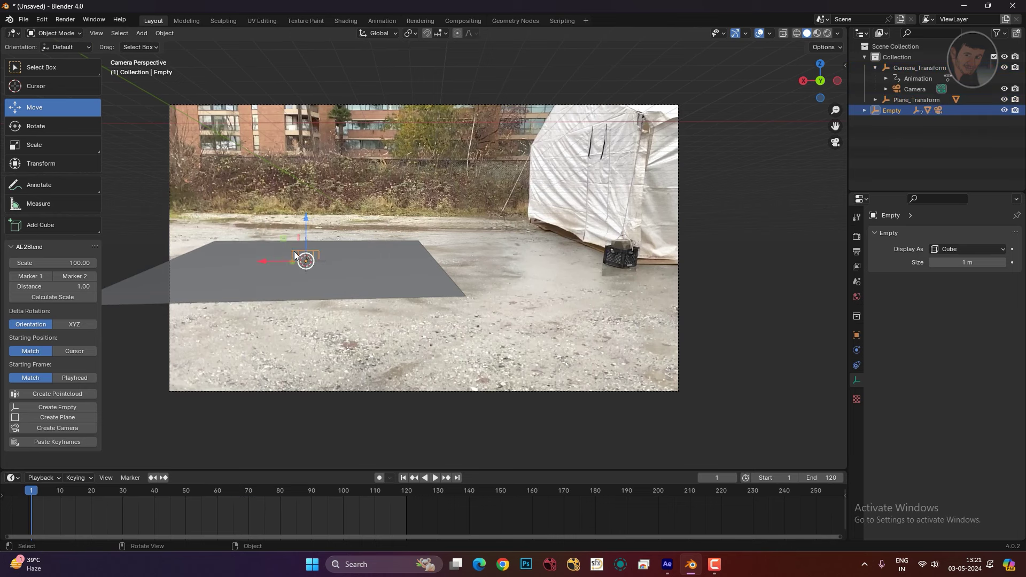
left_click_drag(265, 260, 259, 277)
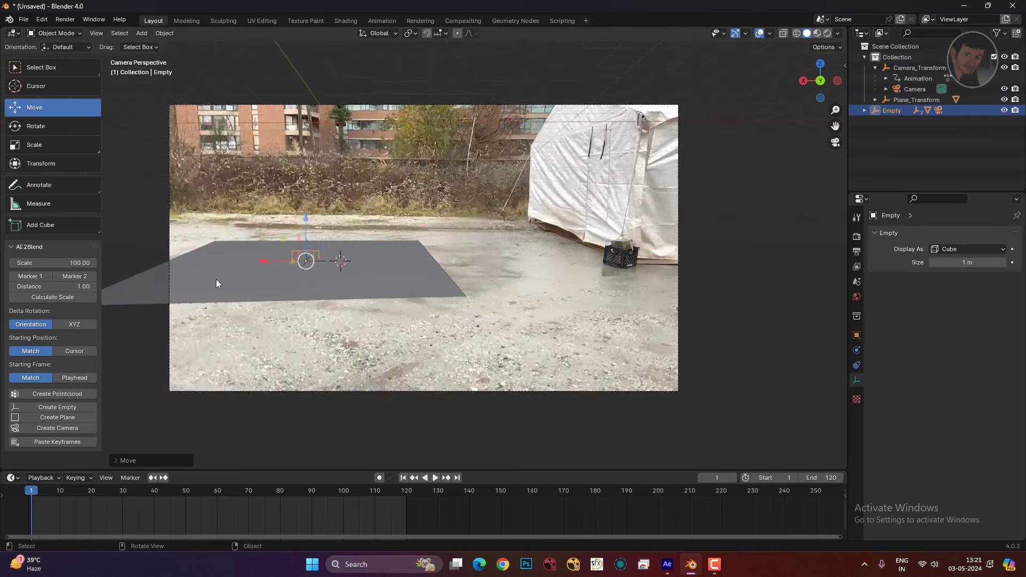
scroll(259, 277, "down", 1)
scroll(349, 275, "down", 2)
mouse_move(550, 261)
middle_mouse_down()
mouse_move(480, 260)
mouse_move(497, 291)
mouse_move(526, 293)
mouse_move(553, 250)
middle_mouse_up()
left_click(525, 293)
- Select the Empty and drag it left together with the plane and camera
scroll(553, 250, "up", 2)
left_click(471, 179)
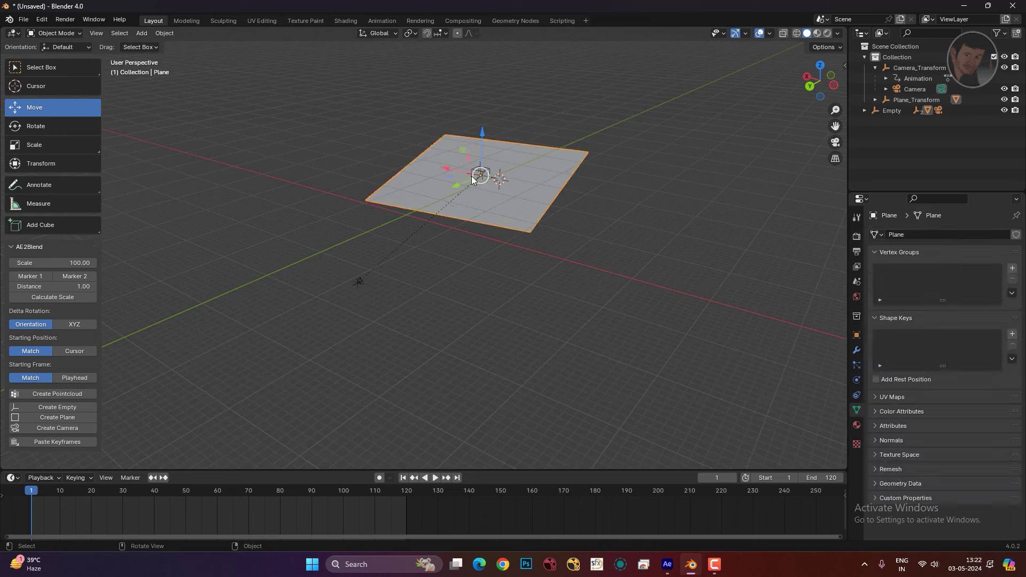
left_click(479, 242)
middle_click_drag(479, 243, 389, 146)
left_click(388, 137)
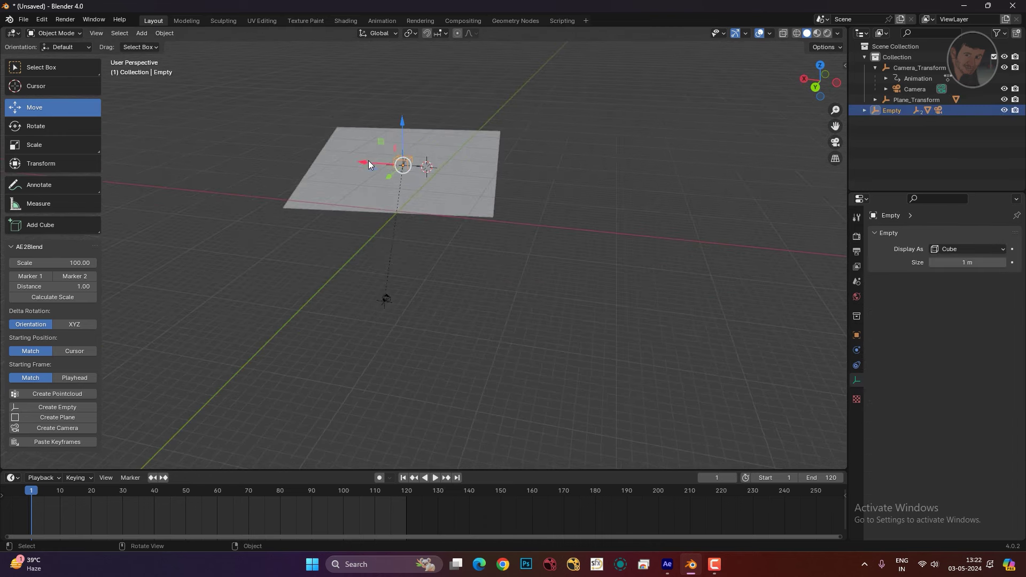
left_click_drag(368, 160, 316, 239)
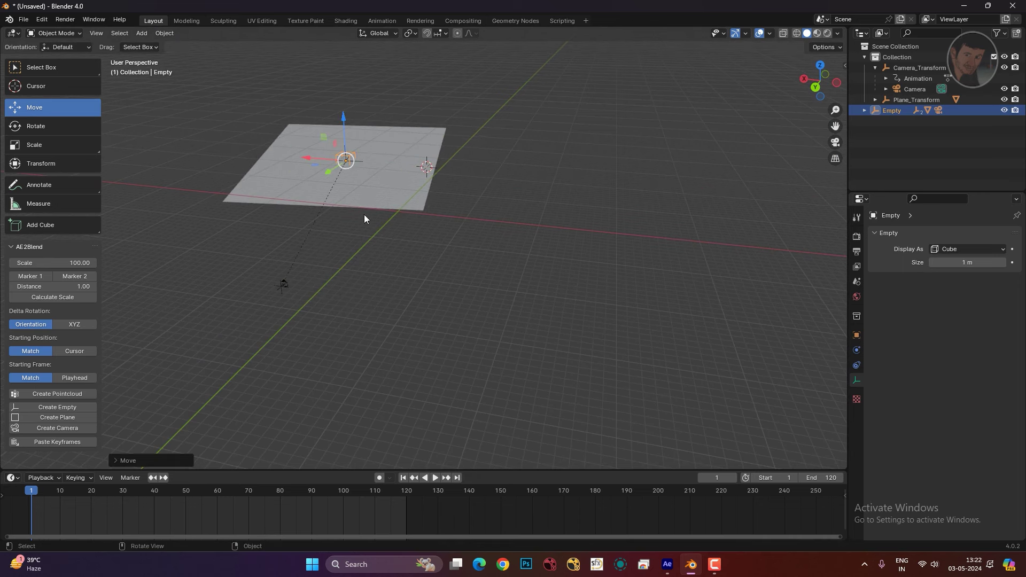
- In left orthographic view, raise the Empty along Z and slide it along Y
key("KP_5")
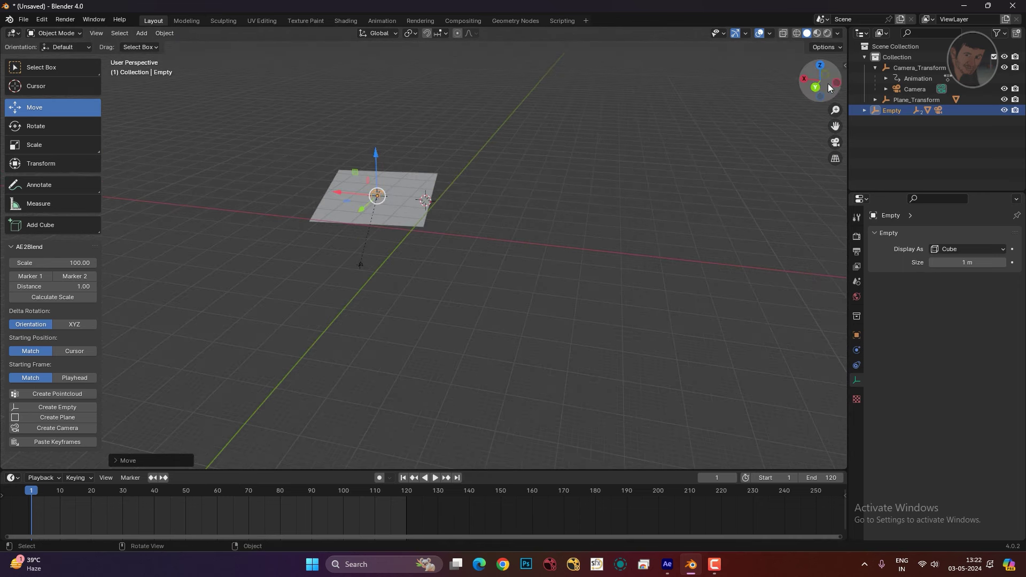
left_click_drag(821, 90, 837, 84)
key("ctrl+KP_3")
left_click(558, 264)
scroll(578, 257, "up", 4)
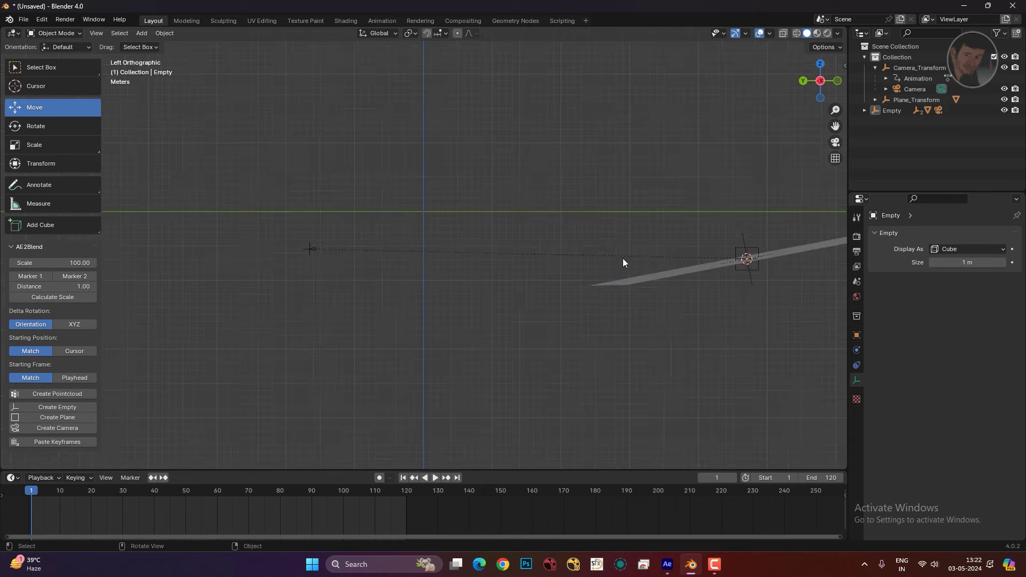
left_click(745, 236)
left_click_drag(734, 191, 731, 160)
left_click_drag(697, 199, 369, 203)
- Move the Empty along X in front view, check it from the top, then return to camera view
left_click(838, 81)
left_click_drag(693, 201, 488, 193)
left_click_drag(835, 69, 779, 93)
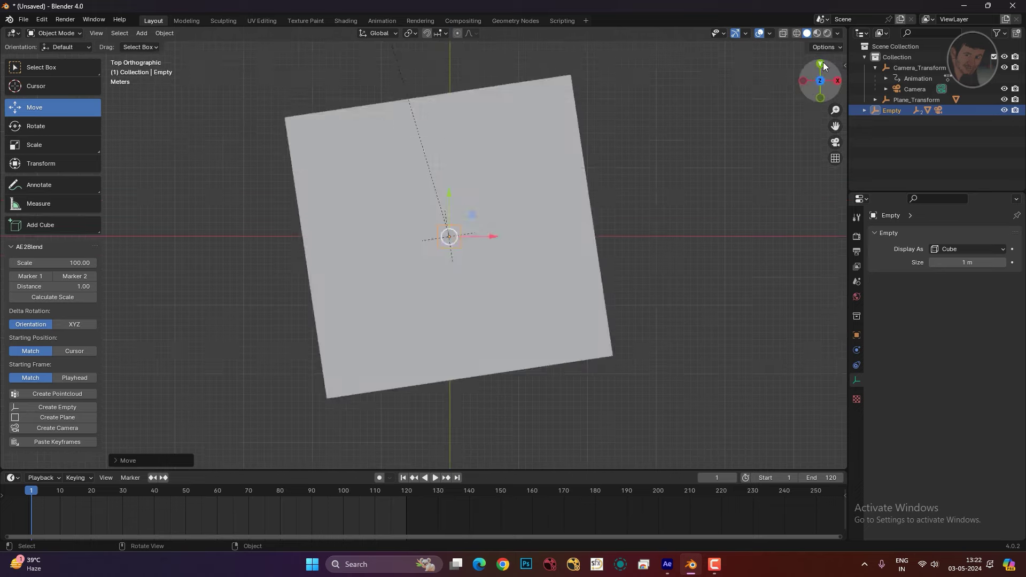
key("KP_7")
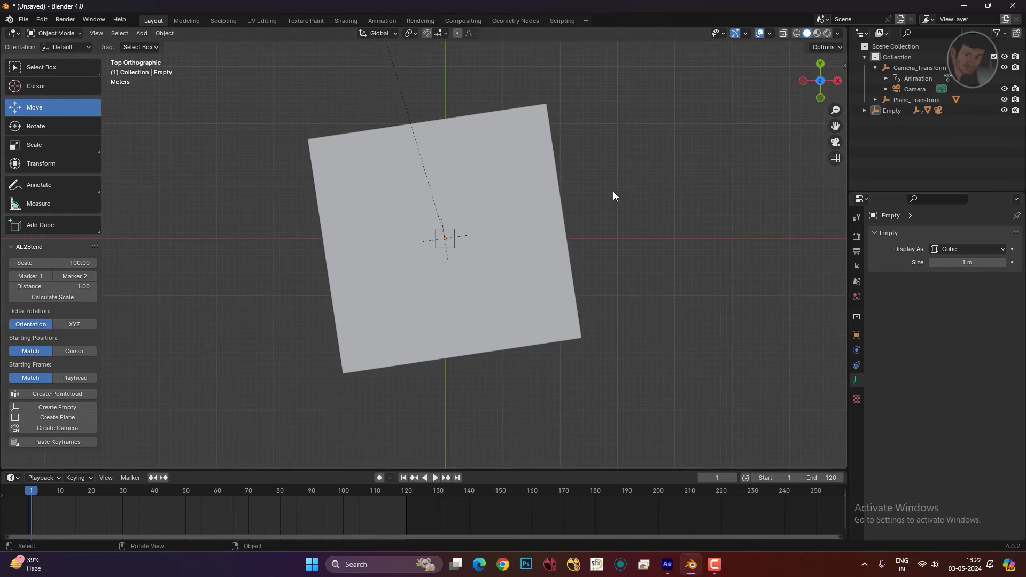
middle_click_drag(708, 149, 708, 153)
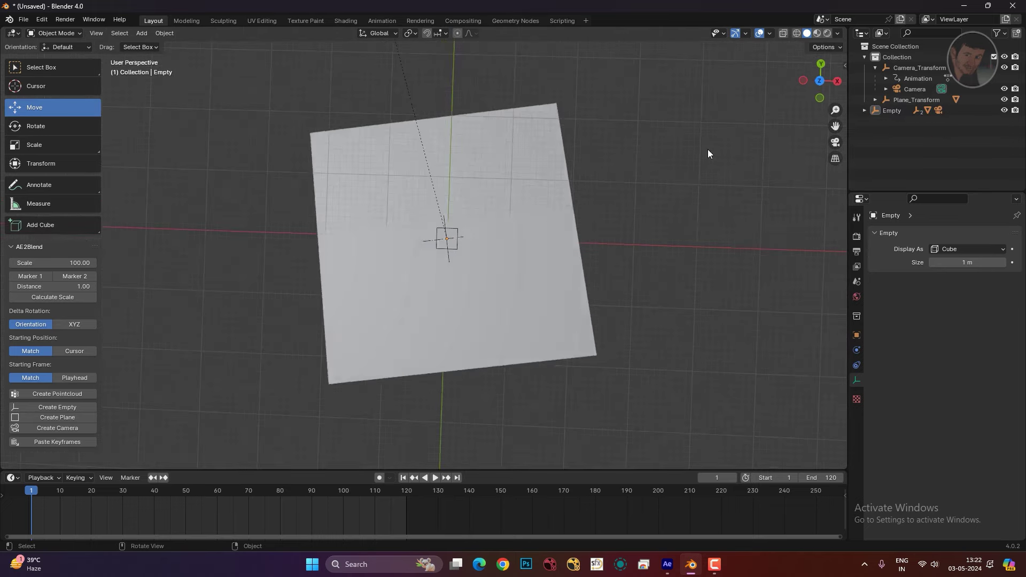
key("KP_0")
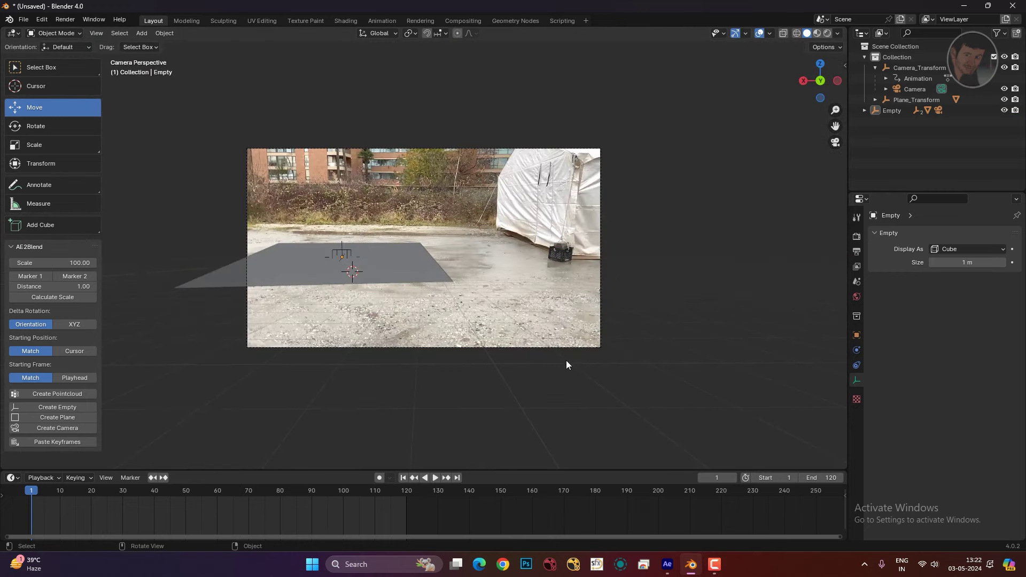
left_click(434, 274)
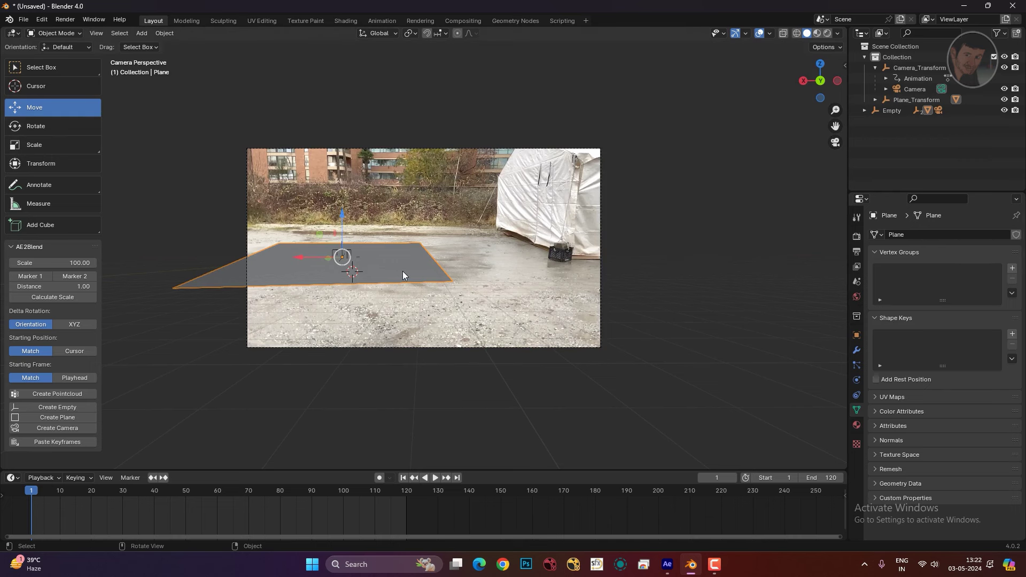
- Try scaling the ground plane up and stretching it along Y, then undo those size changes
left_click(44, 151)
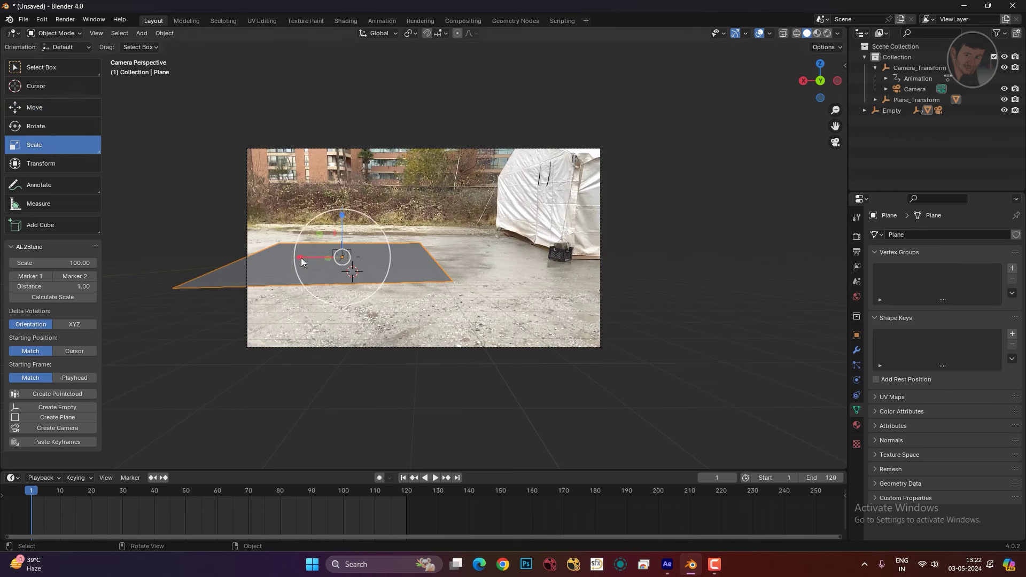
left_click_drag(300, 257, 319, 293)
scroll(326, 310, "down", 2)
mouse_move(344, 344)
middle_mouse_down()
mouse_move(473, 369)
mouse_move(449, 342)
middle_mouse_up()
scroll(428, 367, "down", 3)
key("s")
left_click(481, 314)
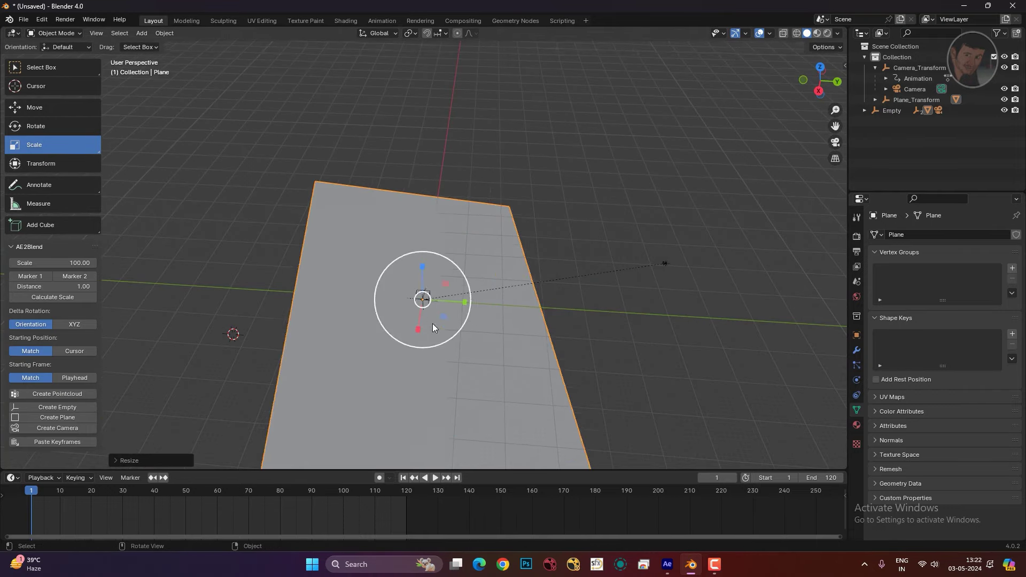
scroll(527, 370, "down", 1)
middle_click_drag(535, 376, 463, 371)
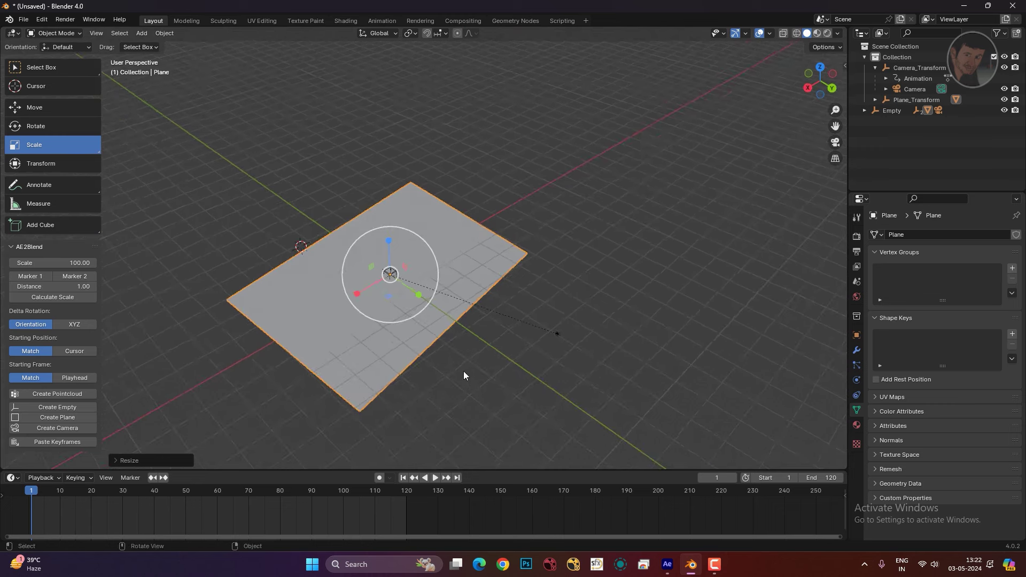
mouse_move(412, 396)
middle_mouse_down()
mouse_move(525, 370)
mouse_move(456, 290)
middle_mouse_up()
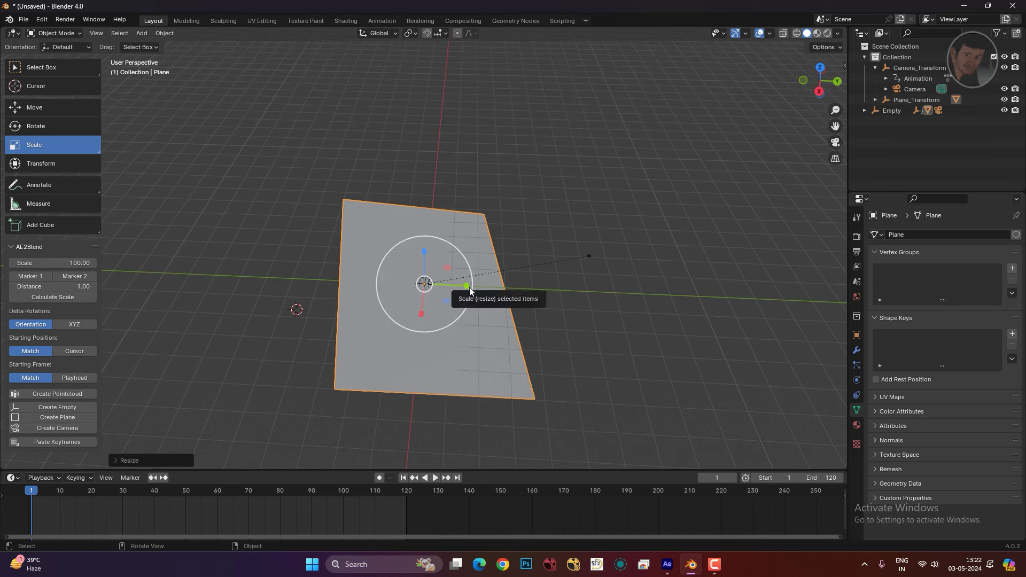
left_click_drag(469, 290, 491, 306)
middle_click_drag(490, 307, 399, 315)
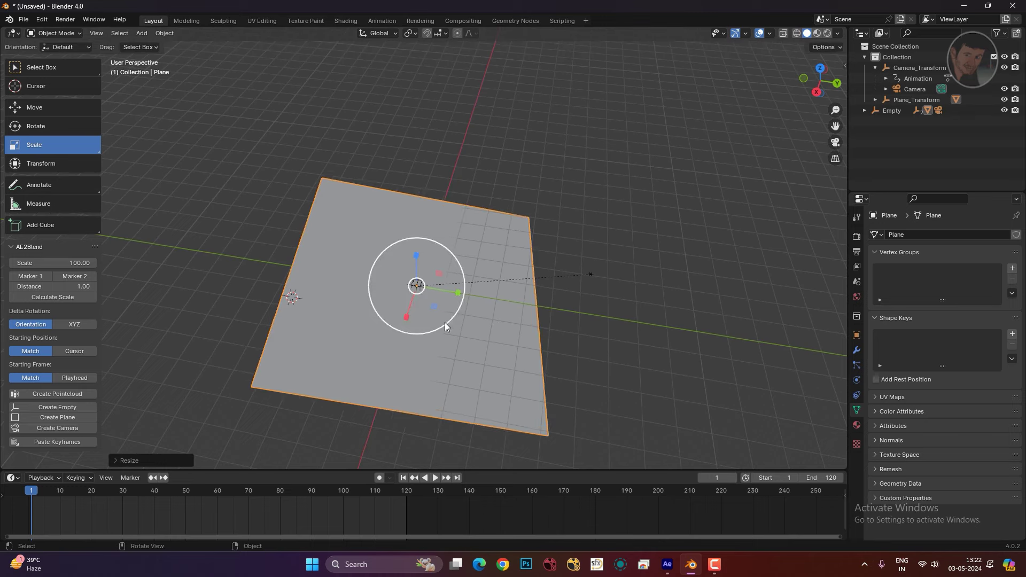
mouse_move(469, 332)
middle_mouse_down()
mouse_move(479, 337)
mouse_move(403, 322)
middle_mouse_up()
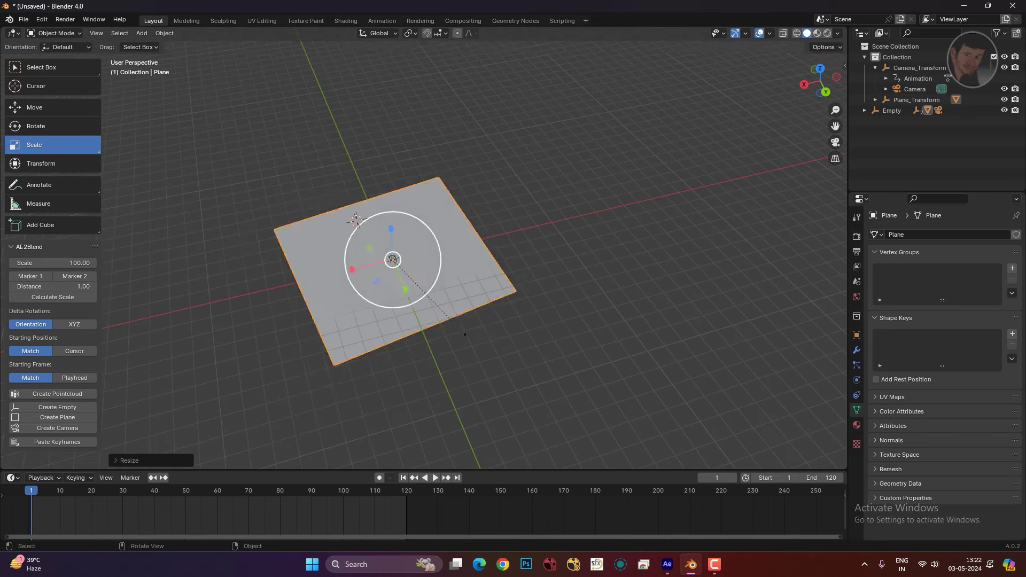
key("ctrl+z")
key("ctrl+z")
- From the tracked camera view, shrink the ground plane uniformly to fit the parking-lot floor
key("shift+space")
key("g")
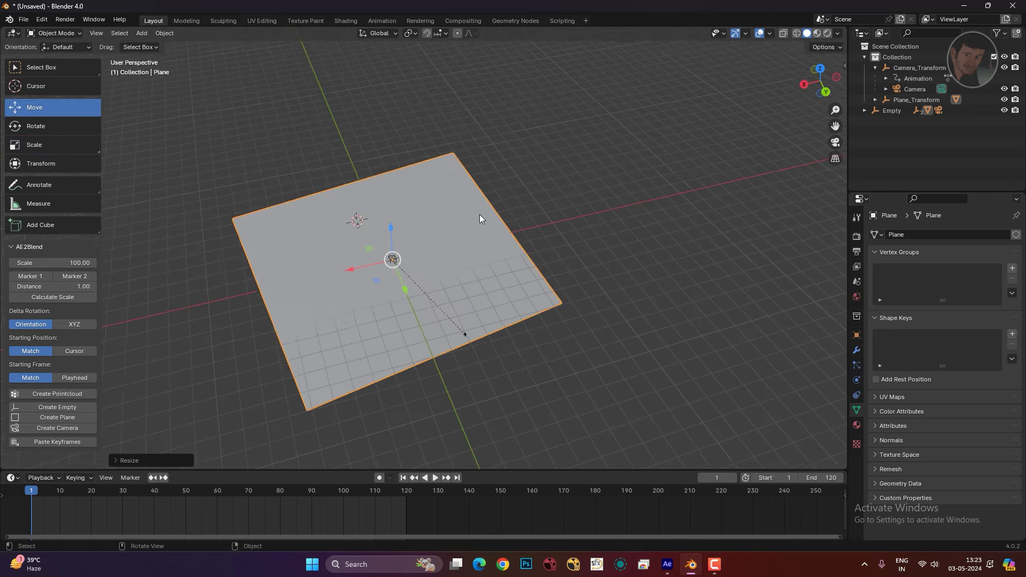
key("KP_0")
scroll(441, 264, "up", 1)
left_click(440, 264)
scroll(460, 271, "down", 2)
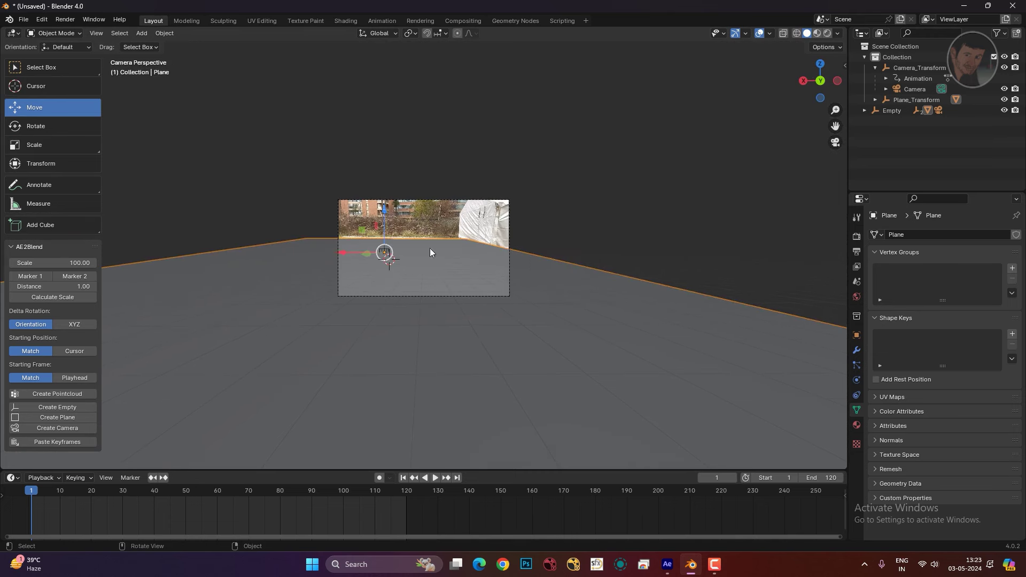
left_click(44, 147)
key("s")
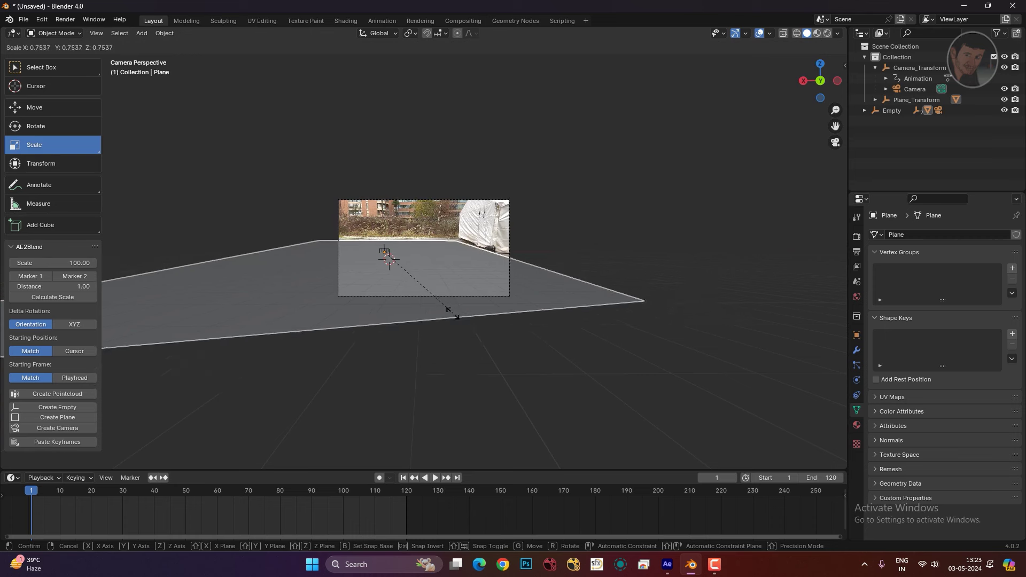
left_click(438, 296)
left_click(495, 309)
scroll(457, 277, "up", 1)
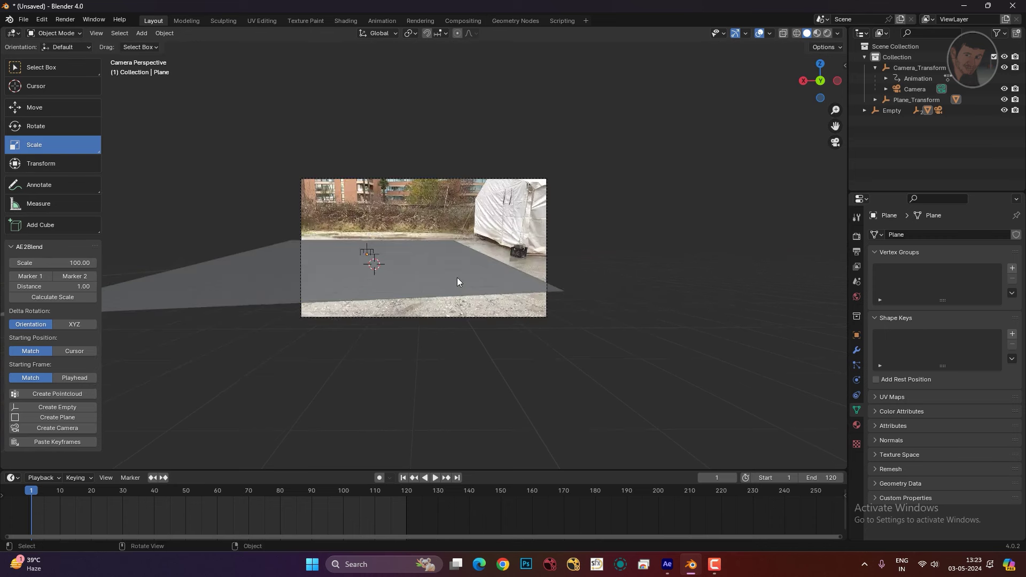
- Save the scene as v01.blend in the Desktop's CGI Car and live Shoot blender folder
key("ctrl+s")
left_click(292, 211)
double_click(455, 198)
left_click(484, 409)
type("v01")
key("Return")
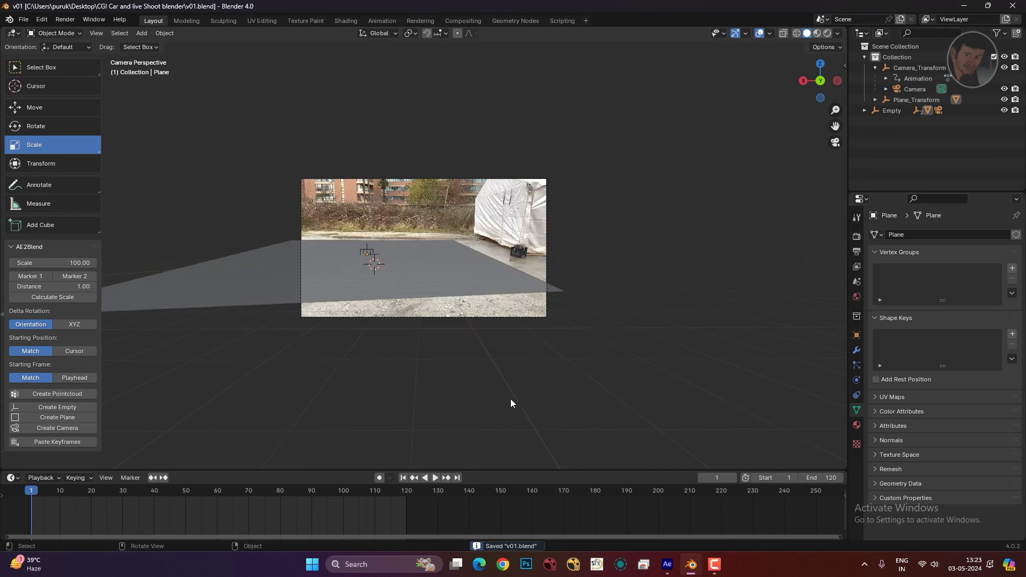
- Bring up the Sketchfab search results for downloadable BMW cars
scroll(437, 335, "up", 2)
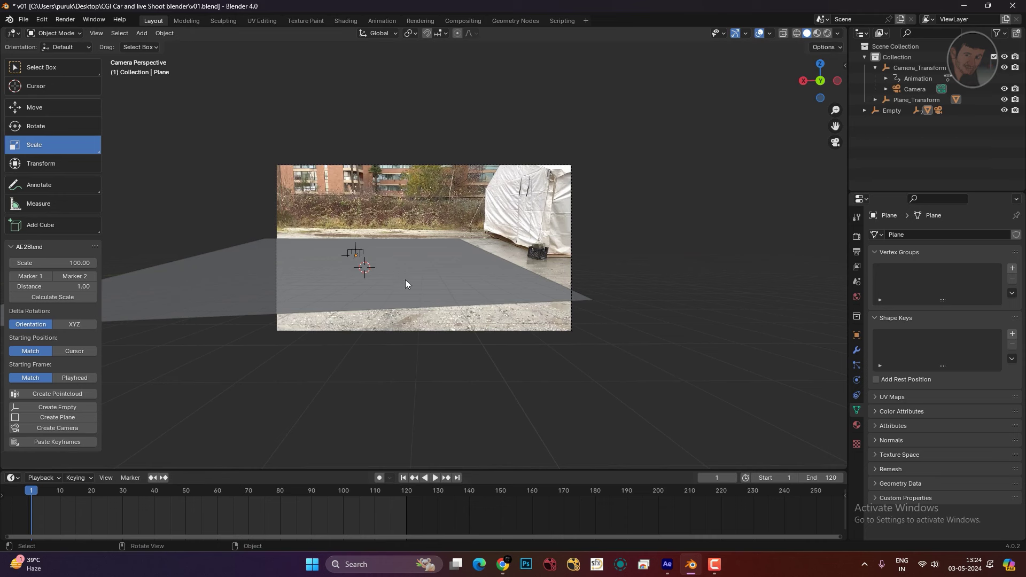
left_click(503, 565)
scroll(446, 251, "down", 1)
- Scroll down and back up through the Sketchfab BMW car results, then minimize Chrome
scroll(481, 273, "down", 2)
scroll(514, 298, "down", 2)
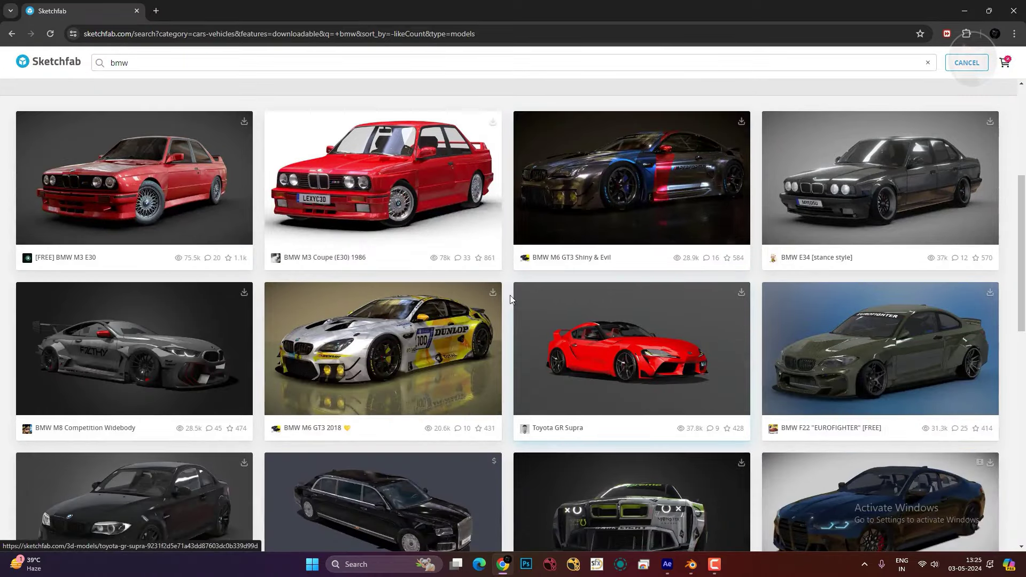
scroll(505, 301, "down", 2)
scroll(408, 420, "down", 2)
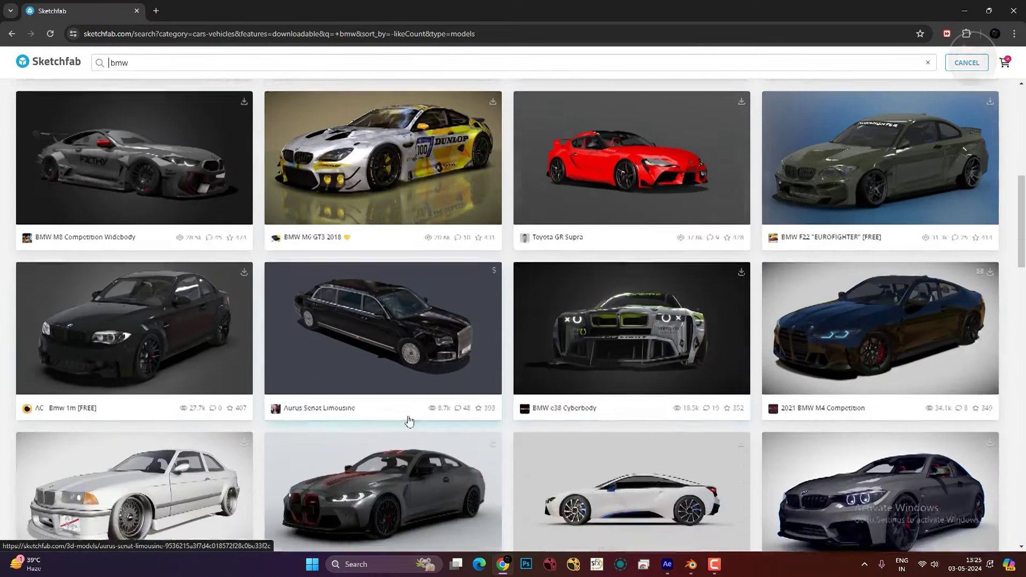
scroll(632, 339, "down", 4)
scroll(619, 344, "up", 6)
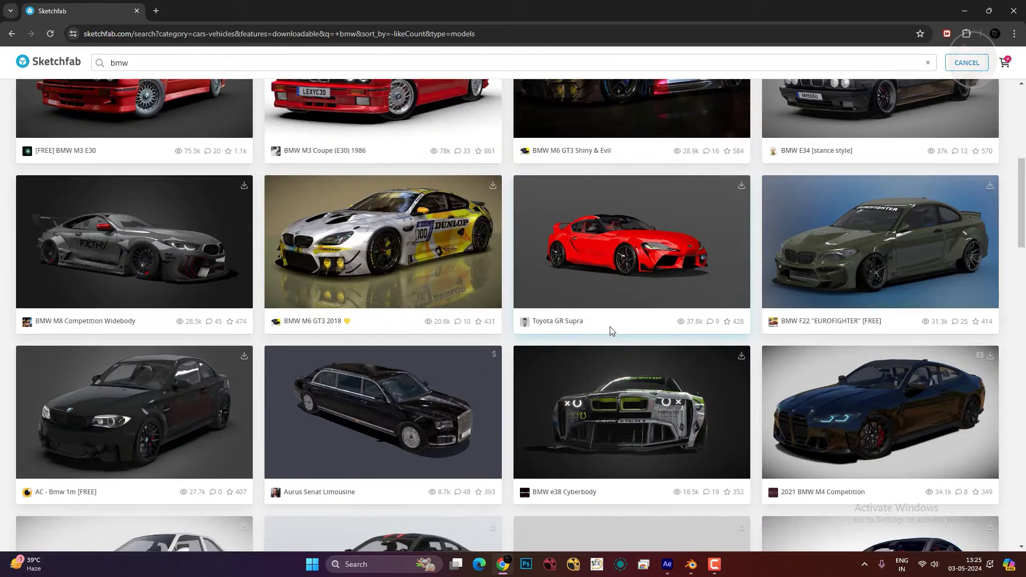
scroll(611, 329, "up", 5)
scroll(694, 225, "up", 2)
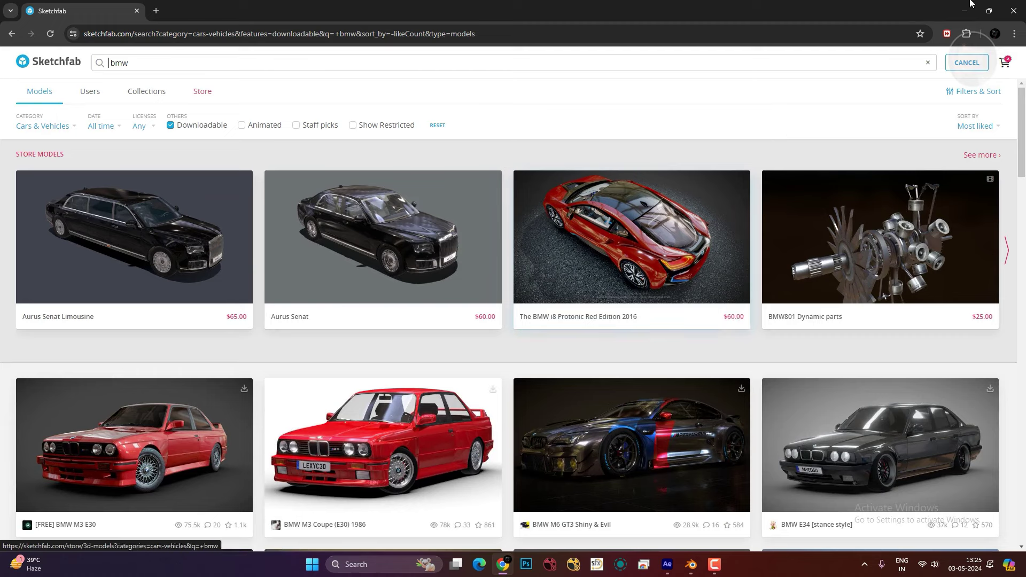
left_click(1014, 11)
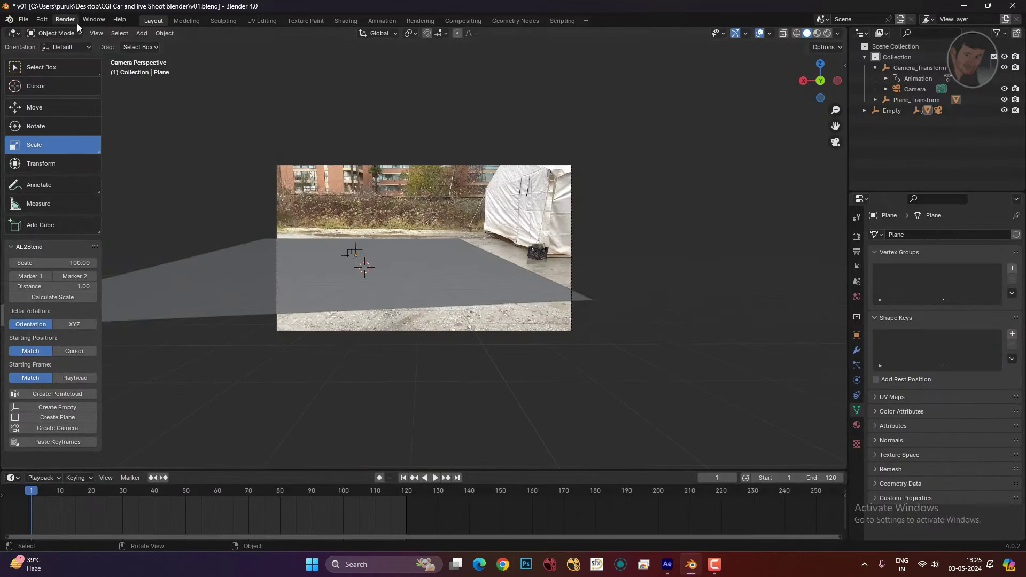
- Import F82.fbx as FBX from Desktop > CGI Car > 3D CAR > bmw-m4-f82 > source > F82
left_click(25, 22)
left_click(24, 19)
mouse_move(42, 171)
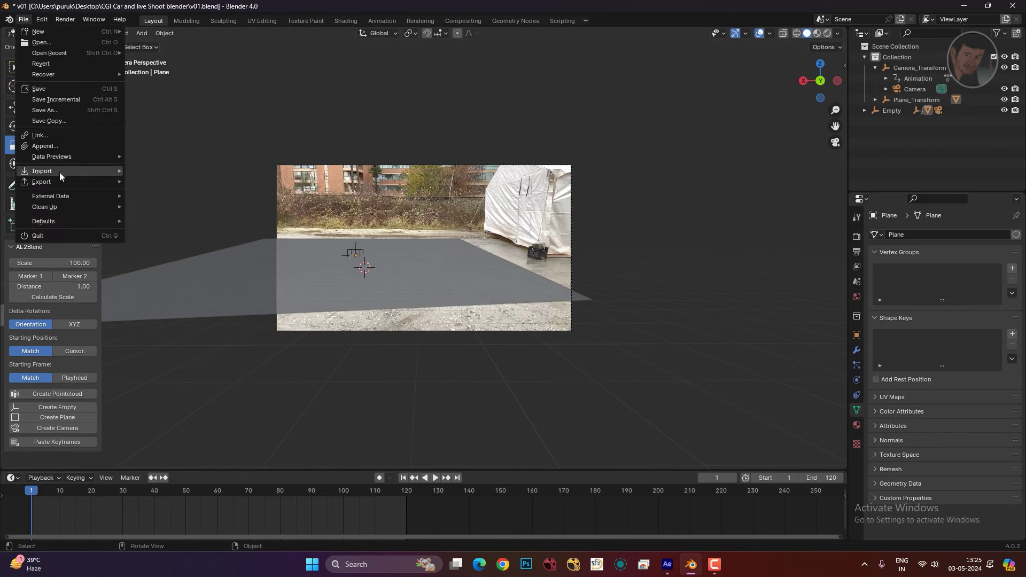
left_click(185, 278)
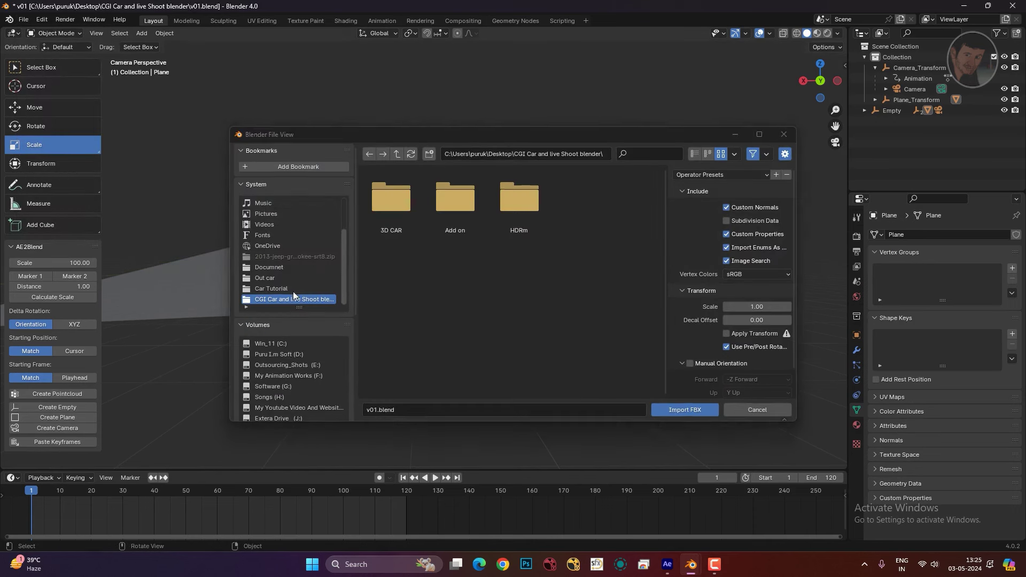
scroll(267, 233, "up", 4)
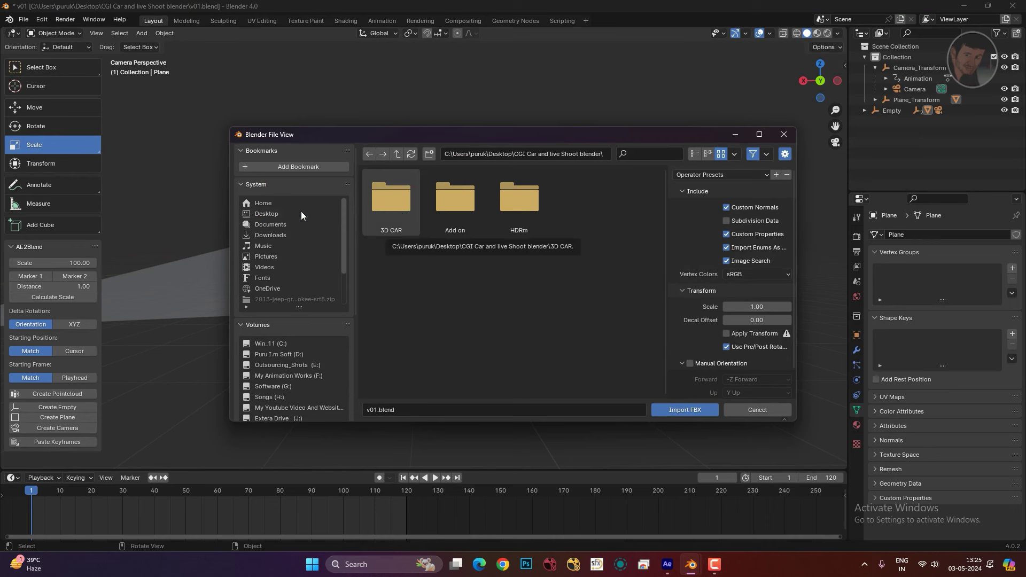
left_click(291, 213)
double_click(460, 223)
double_click(394, 211)
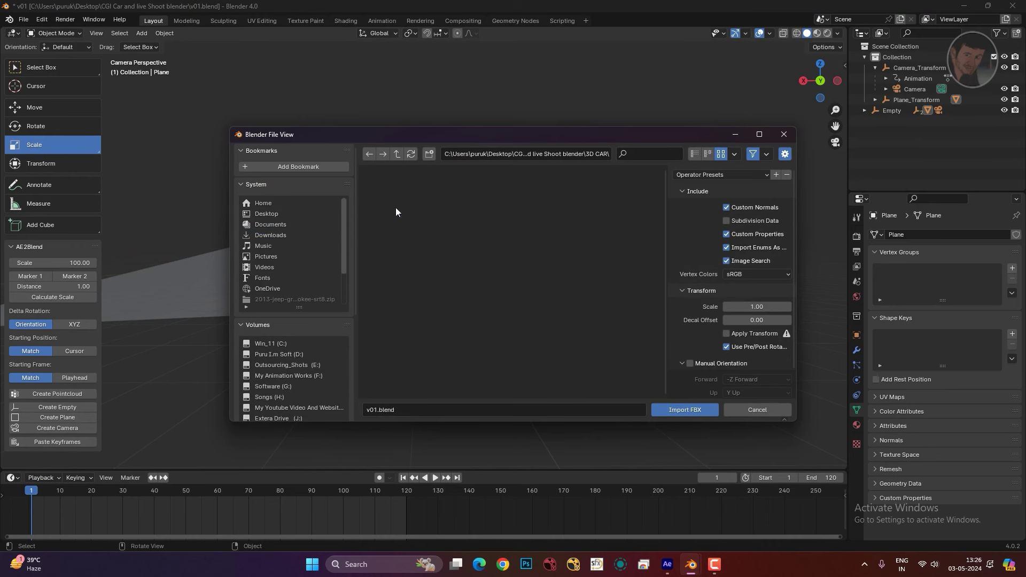
double_click(401, 209)
double_click(409, 206)
double_click(393, 230)
left_click(406, 212)
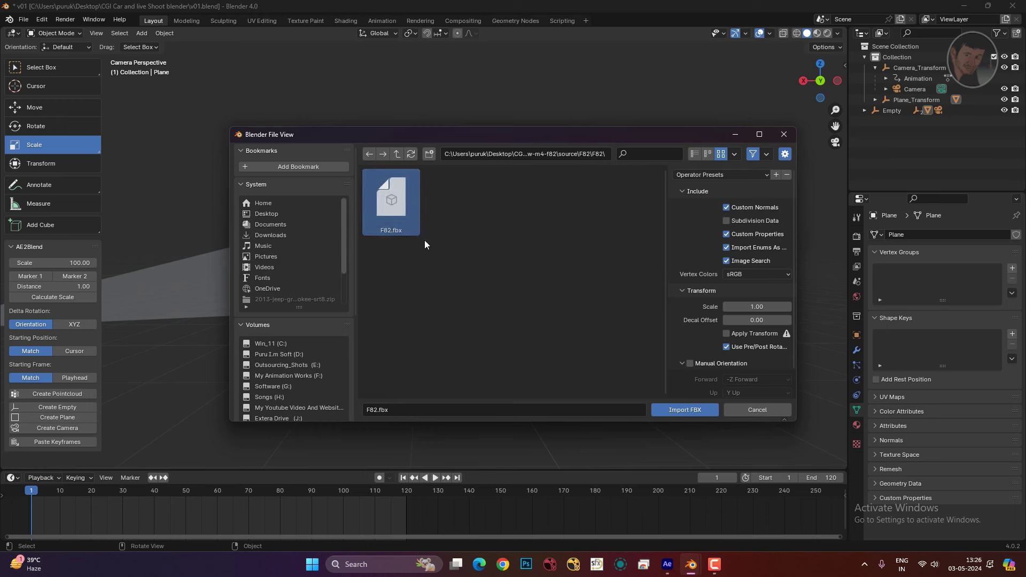
left_click(713, 410)
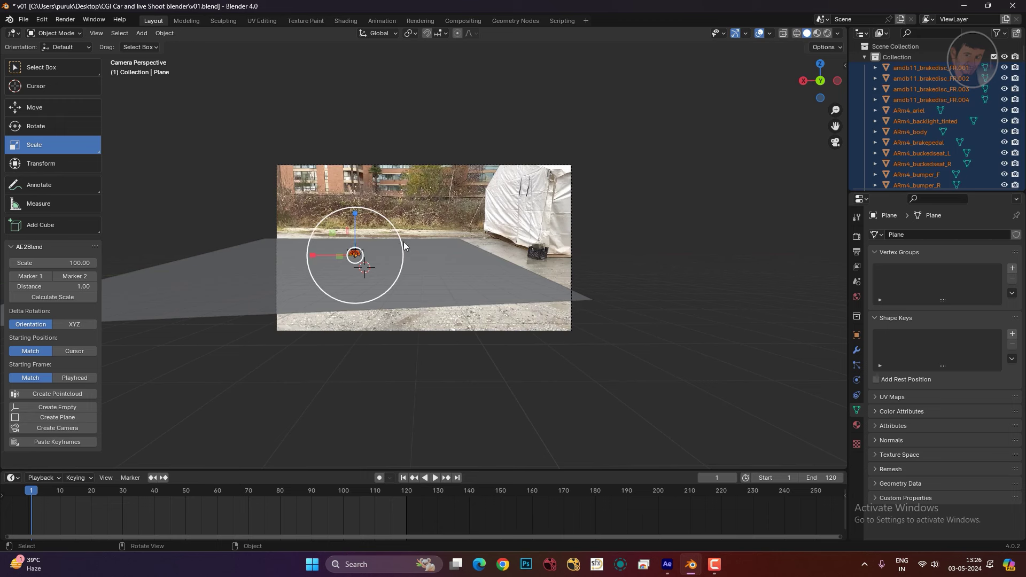
- Enlarge the Outliner and move the selected BMW parts into a new collection named Car
scroll(900, 118, "down", 10)
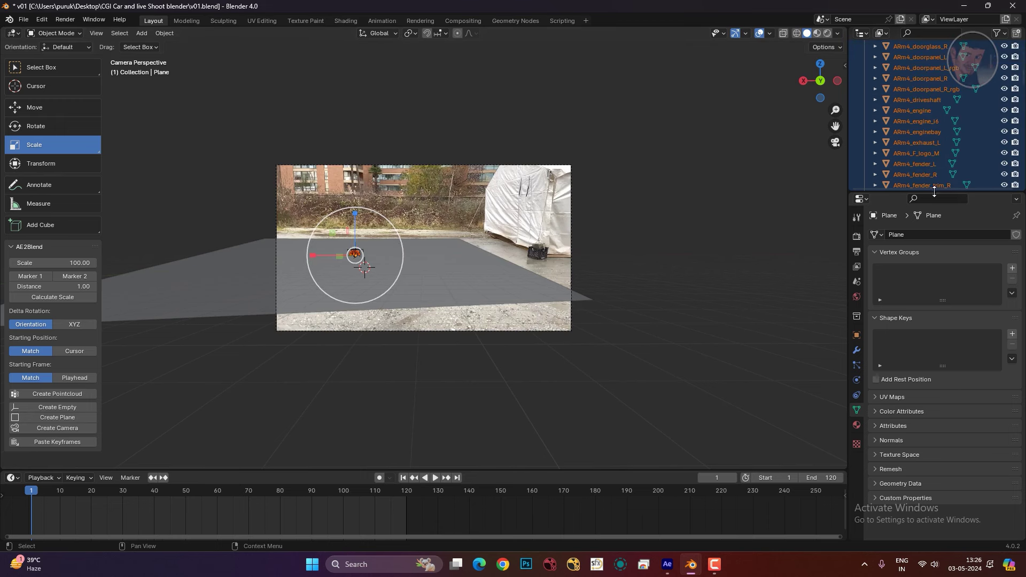
left_click_drag(935, 191, 934, 378)
scroll(911, 235, "up", 10)
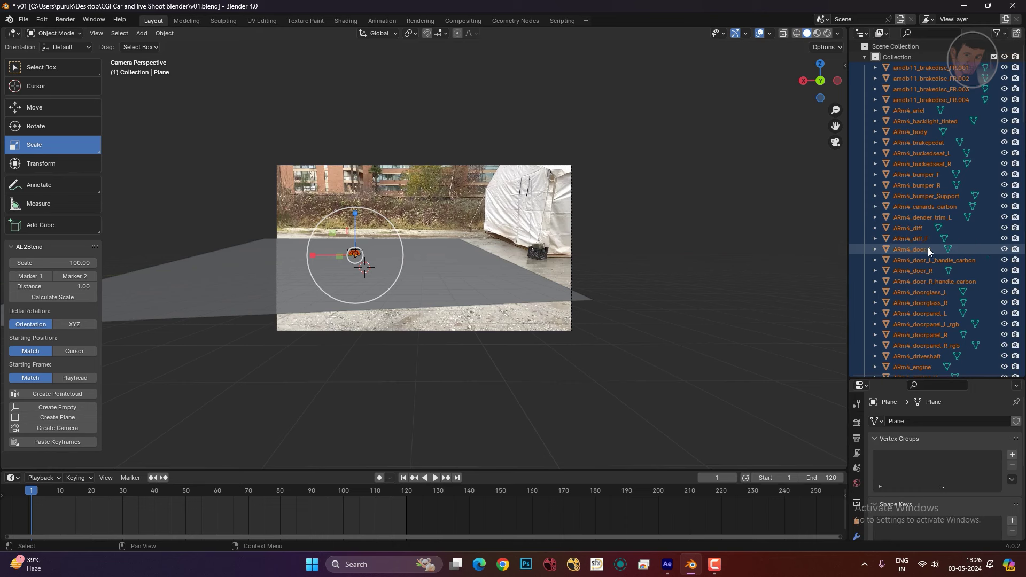
key("m")
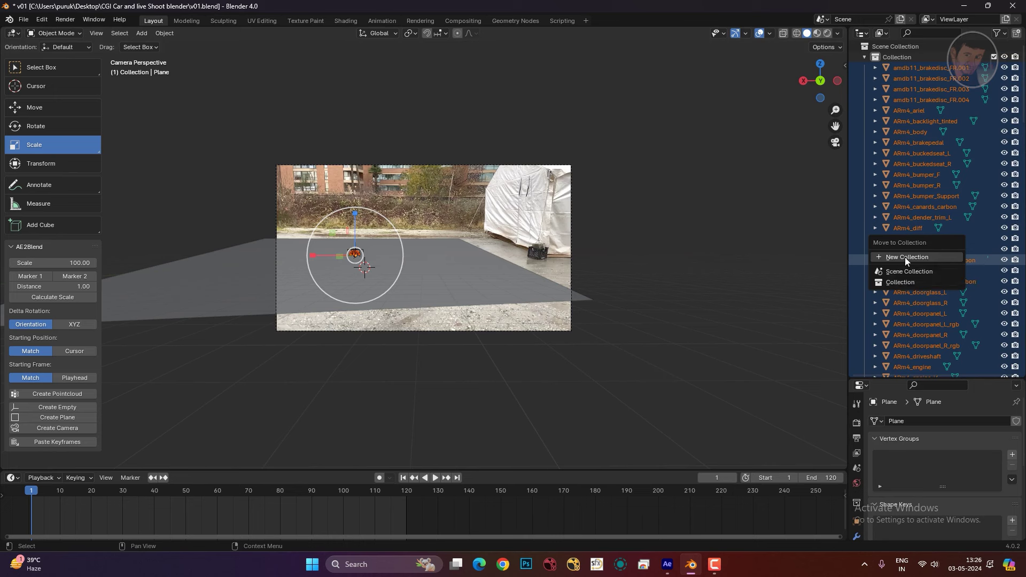
left_click(905, 258)
type("Car")
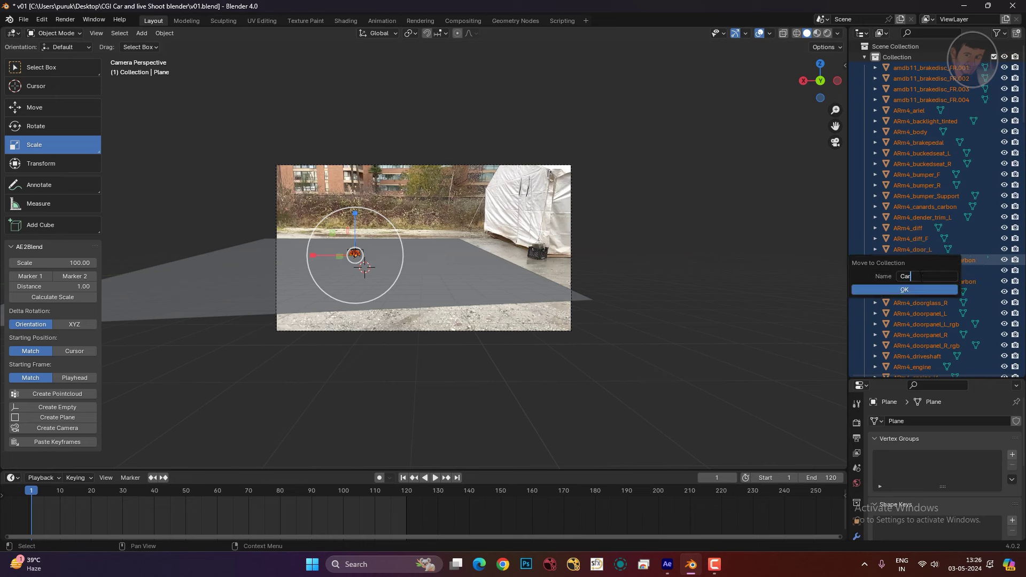
left_click(915, 291)
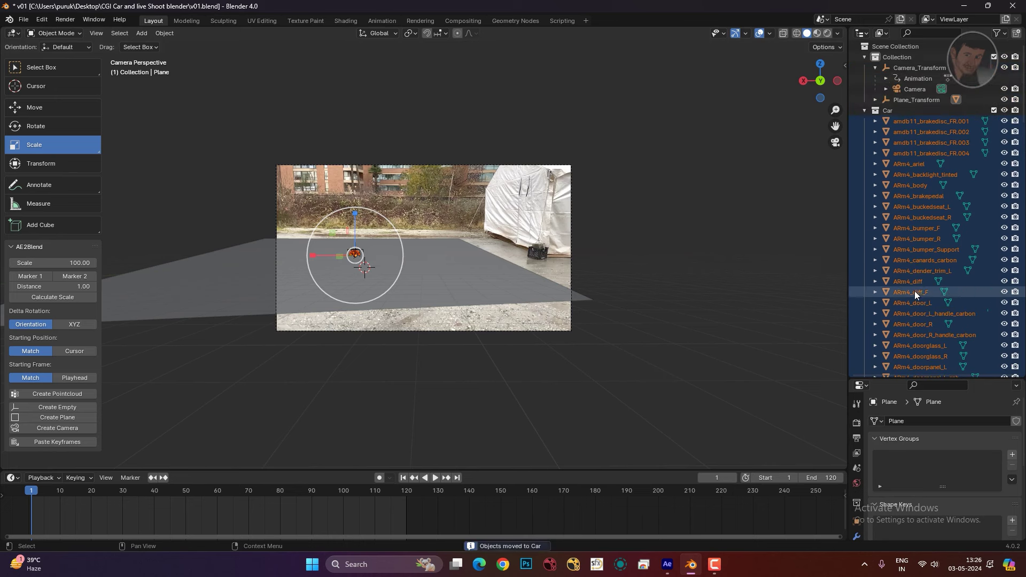
left_click(864, 111)
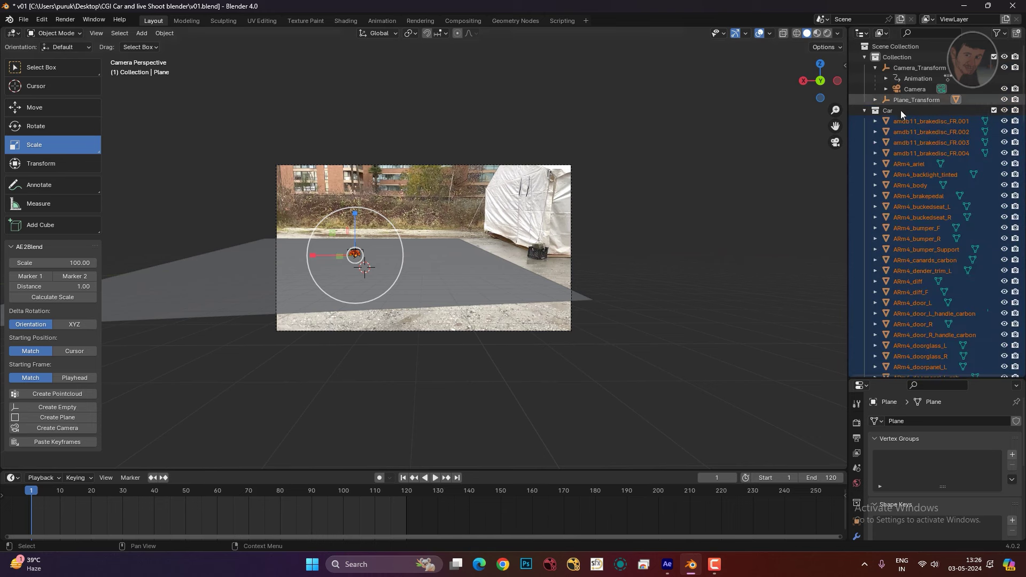
- Scale the car up about 1.5 times, turn it toward the camera and tilt it slightly
scroll(385, 248, "up", 2)
key("s")
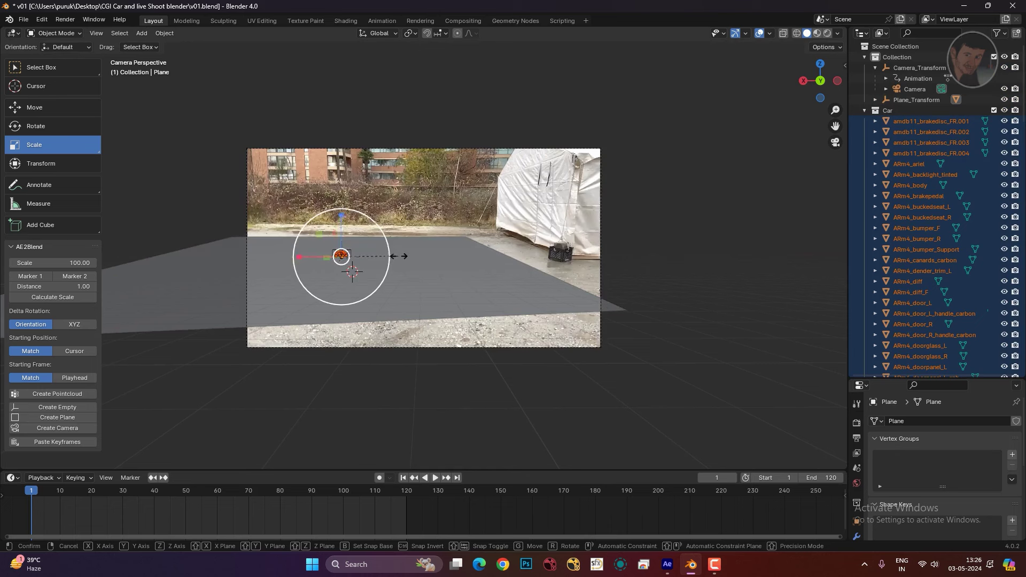
left_click(674, 258)
left_click(63, 133)
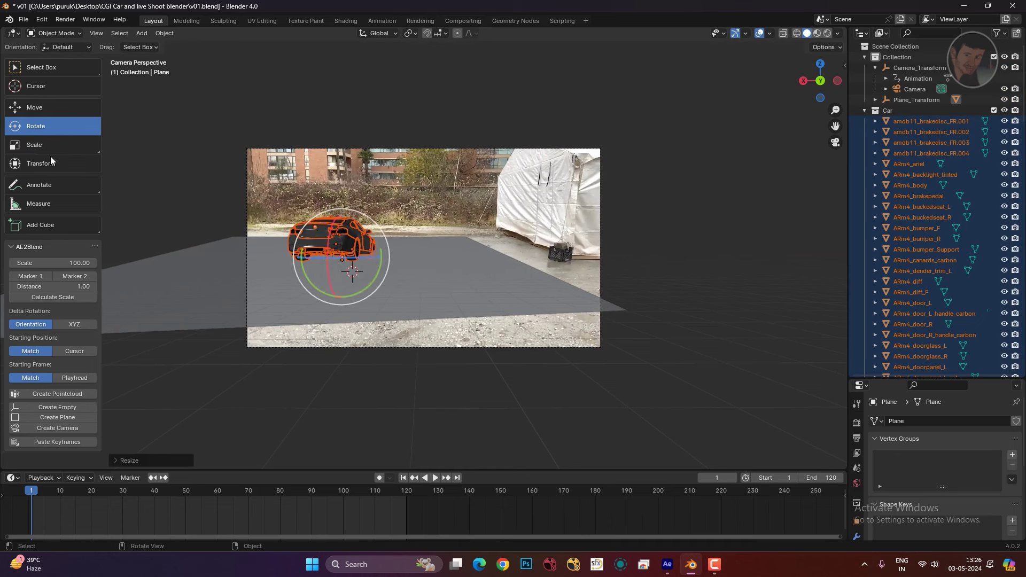
mouse_move(362, 264)
left_mouse_down()
mouse_move(337, 261)
mouse_move(406, 258)
left_mouse_up()
key("s")
left_click(438, 258)
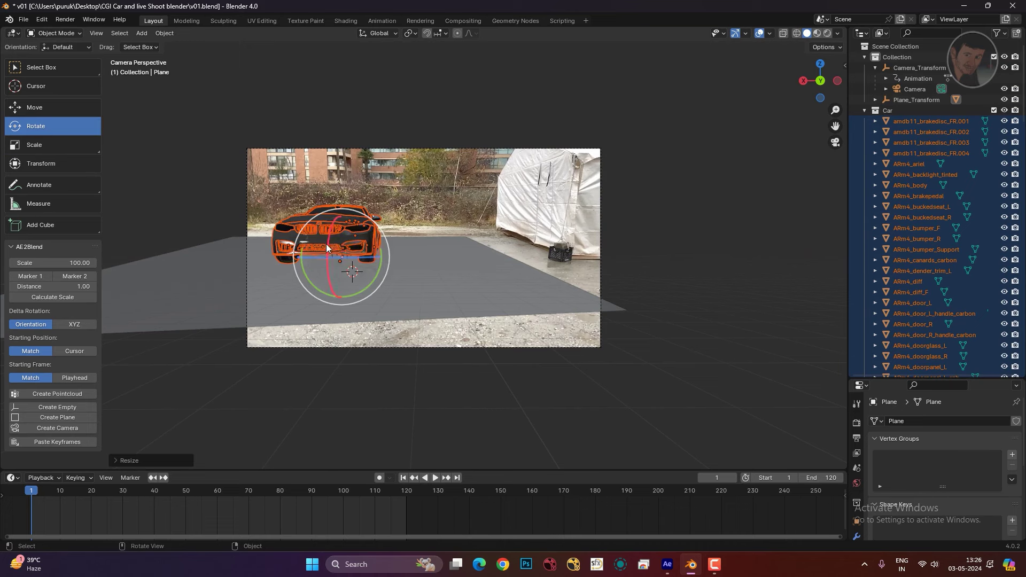
left_click_drag(326, 244, 327, 252)
left_click(351, 275)
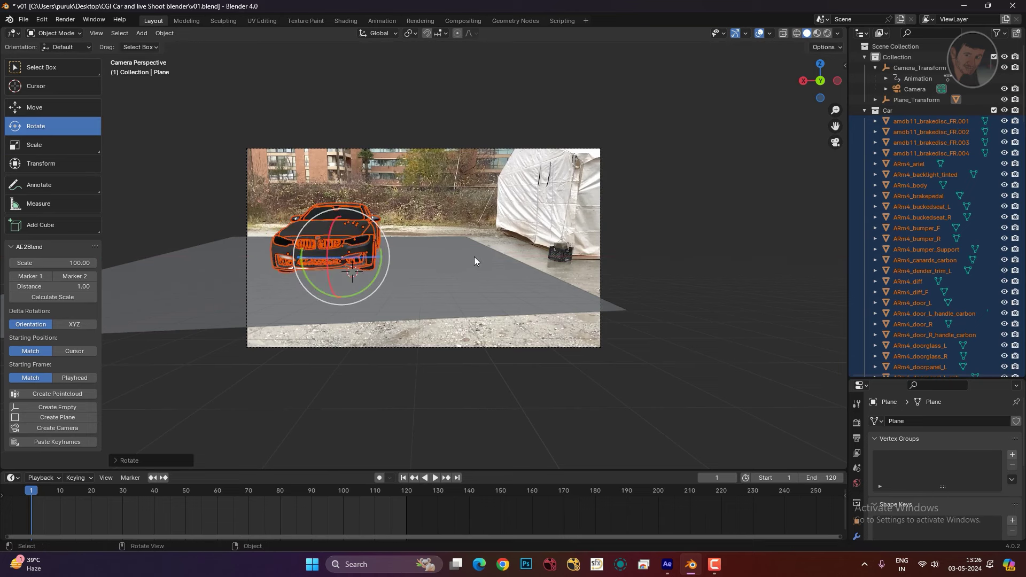
scroll(477, 258, "down", 1)
scroll(477, 259, "down", 1)
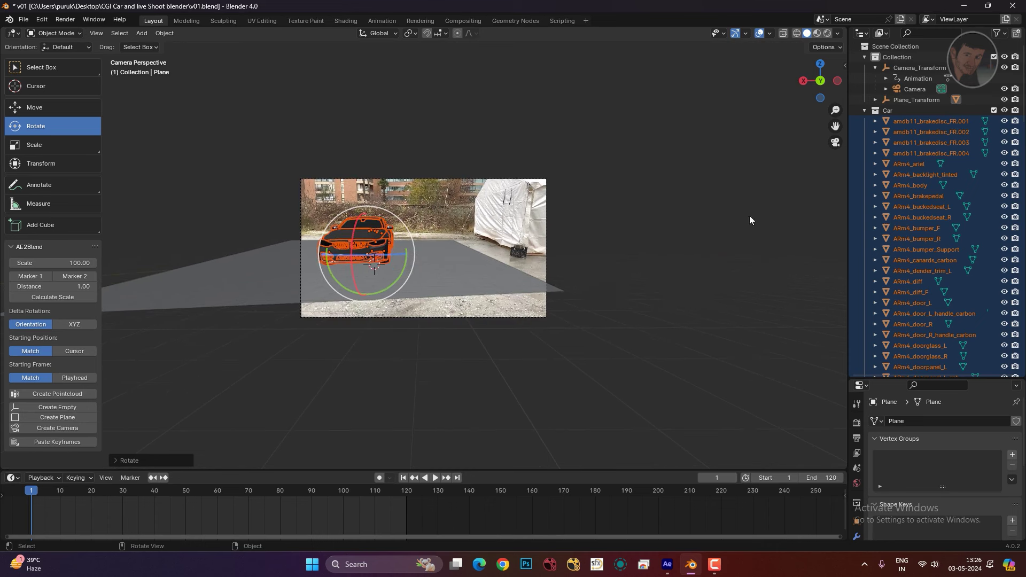
- Split the 3D viewport vertically into two side-by-side views
right_click(849, 181)
right_click(849, 177)
left_click(847, 177)
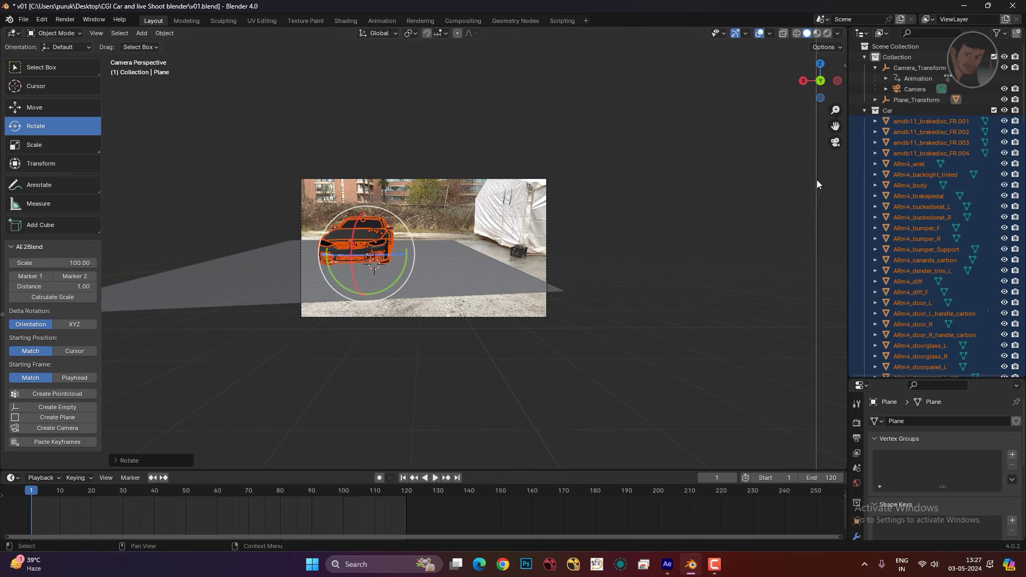
left_click(469, 201)
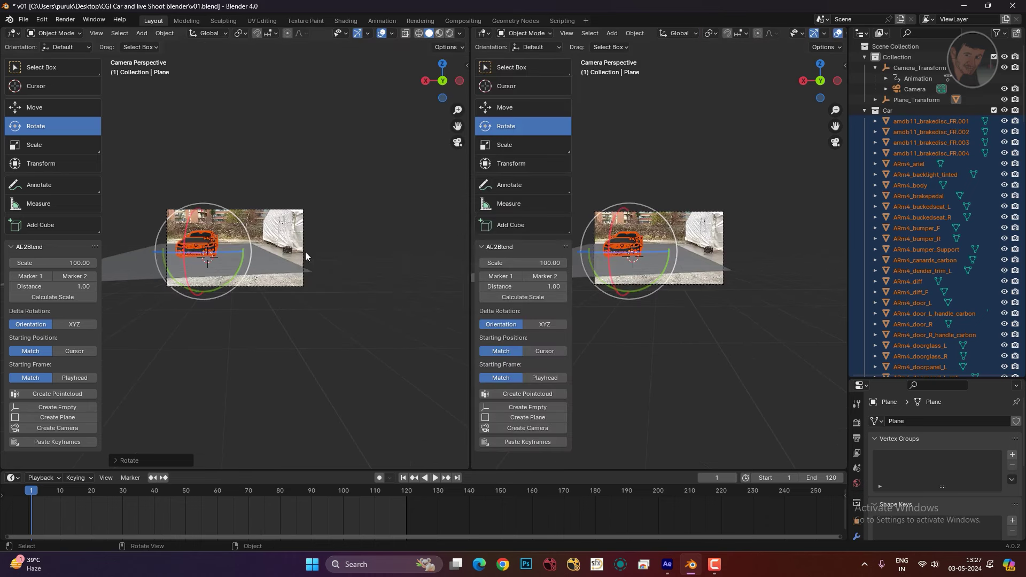
- Arrange the viewports: shift the left camera view, collapse its tool shelf, widen the right view
scroll(271, 305, "up", 4)
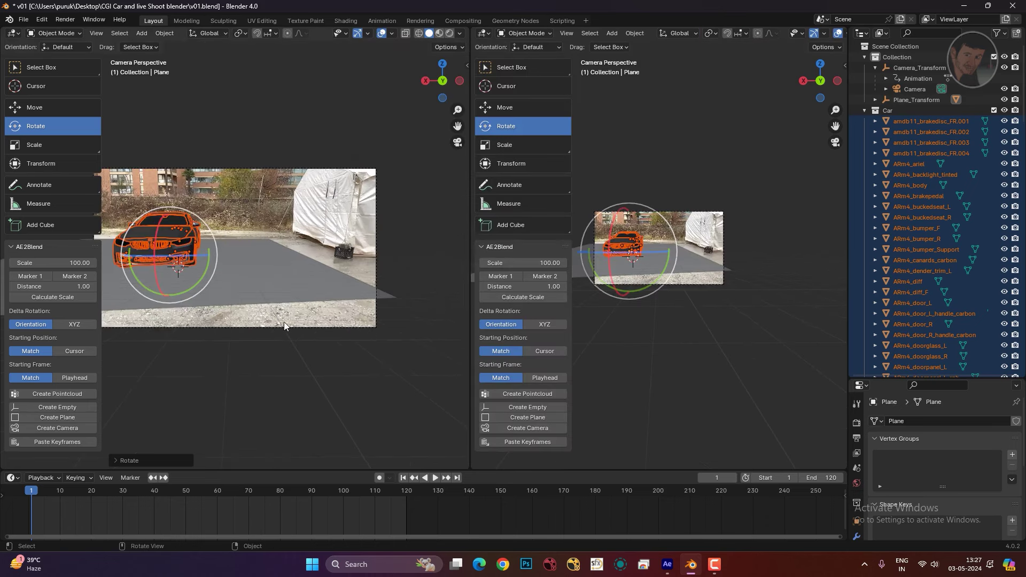
middle_click_drag(283, 321, 341, 329, "shift")
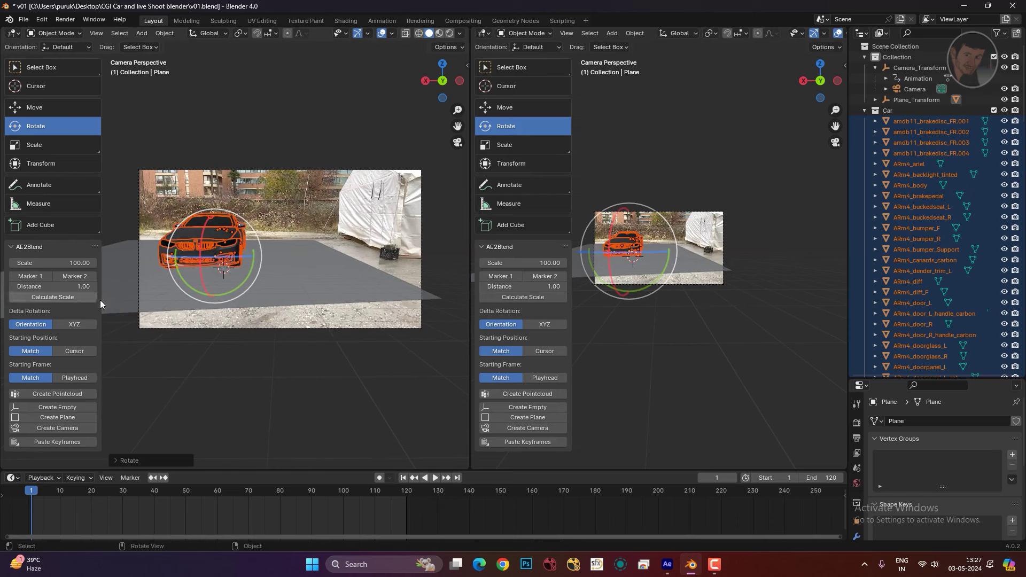
left_click_drag(103, 298, 32, 297)
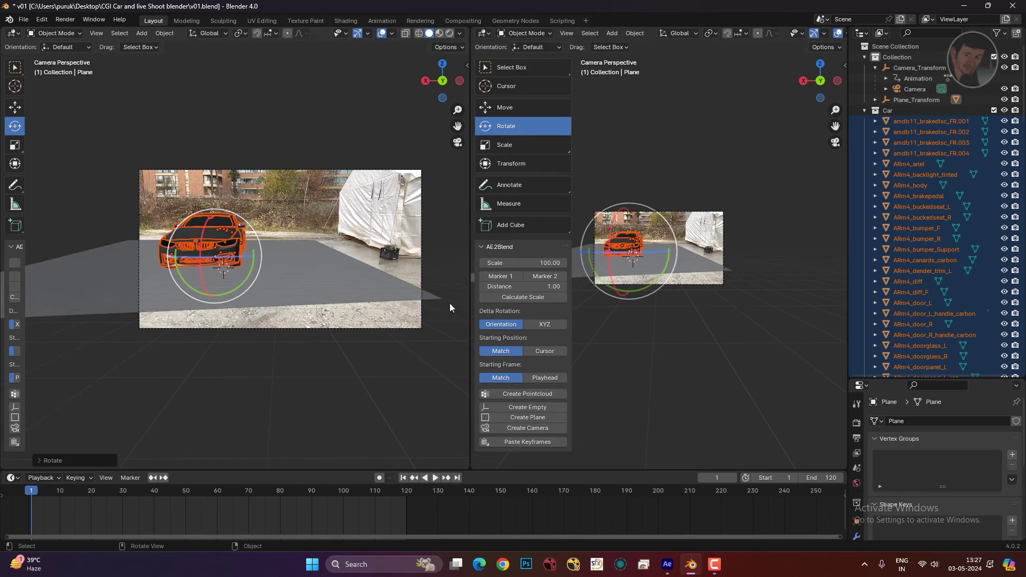
middle_click_drag(704, 344, 694, 332)
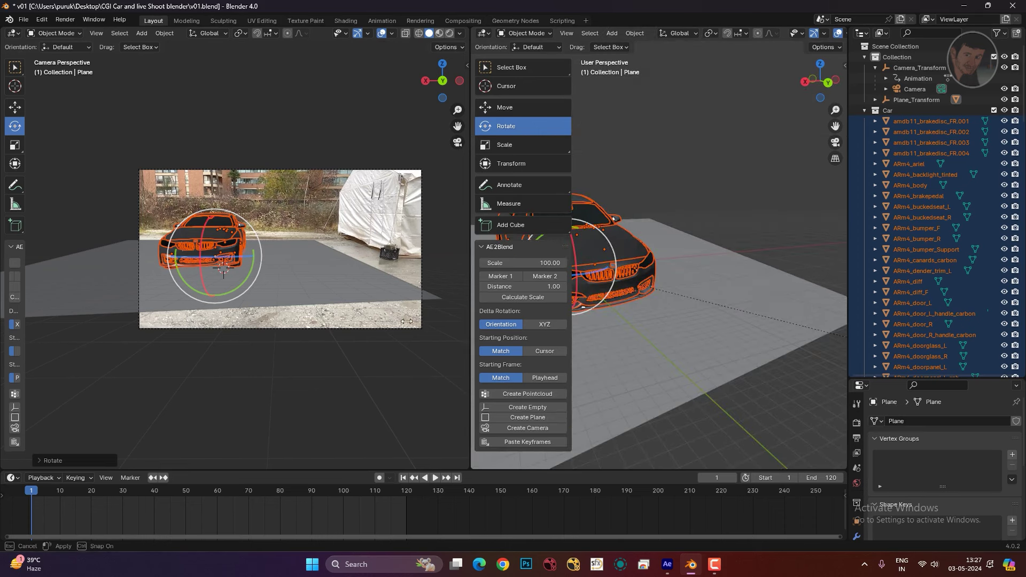
left_click_drag(434, 321, 369, 321)
scroll(693, 317, "down", 3)
mouse_move(694, 318)
middle_mouse_down()
mouse_move(634, 311)
mouse_move(645, 335)
middle_mouse_up()
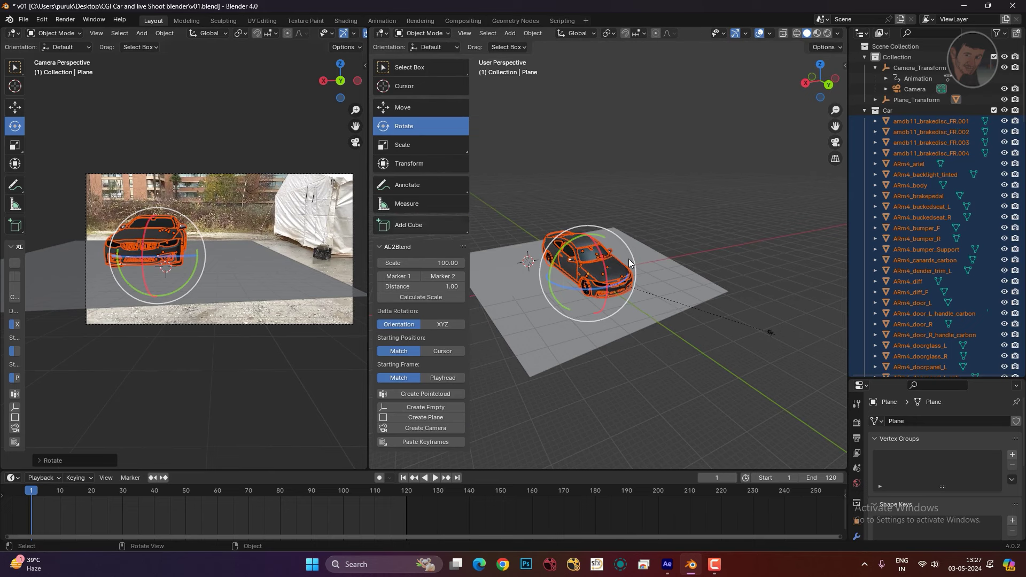
scroll(194, 267, "up", 1)
- Slightly resize the car, then slide it along the X axis on the tracked plane
key("s")
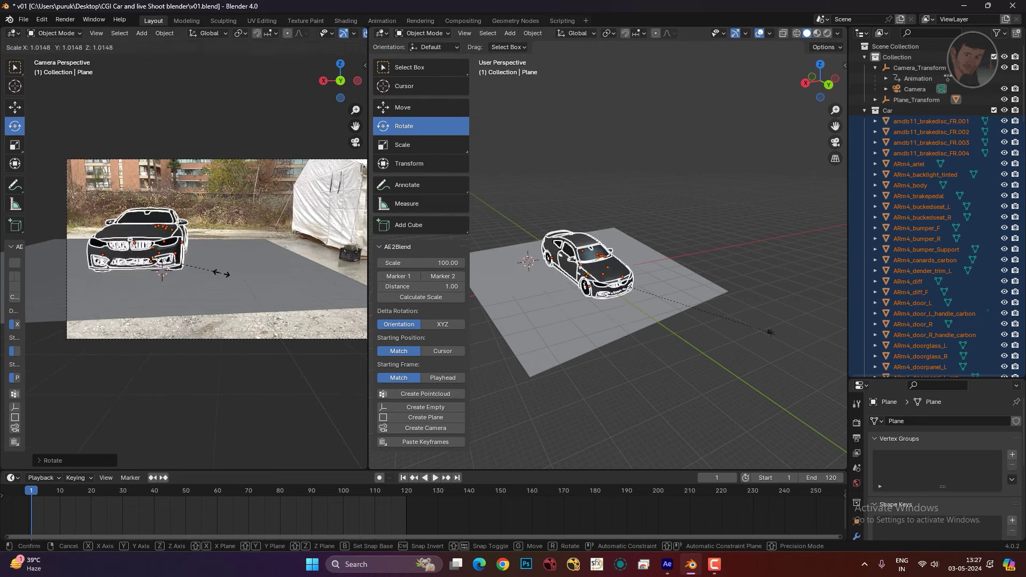
left_click(230, 275)
key("s")
right_click(230, 276)
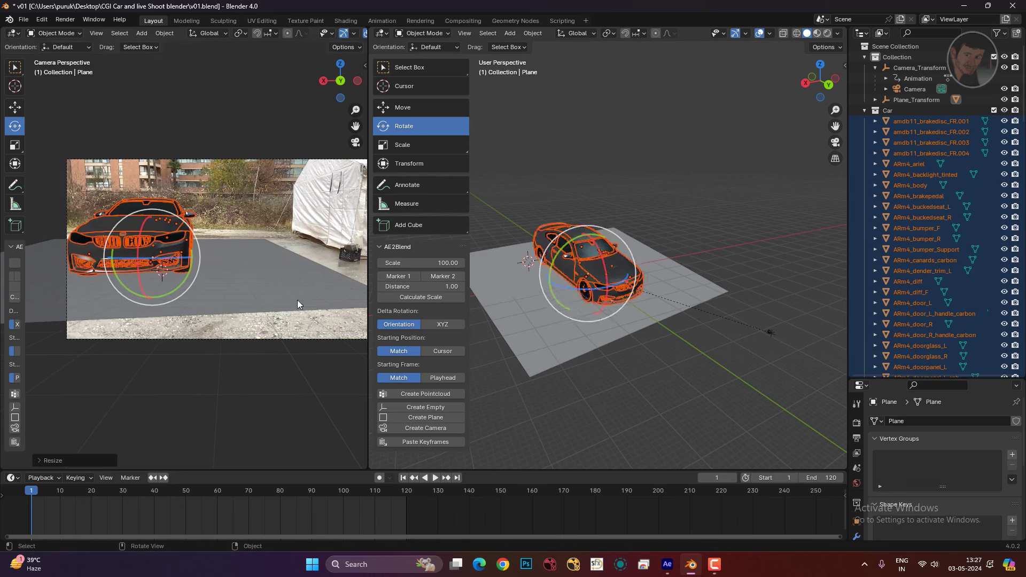
middle_click_drag(642, 342, 678, 353)
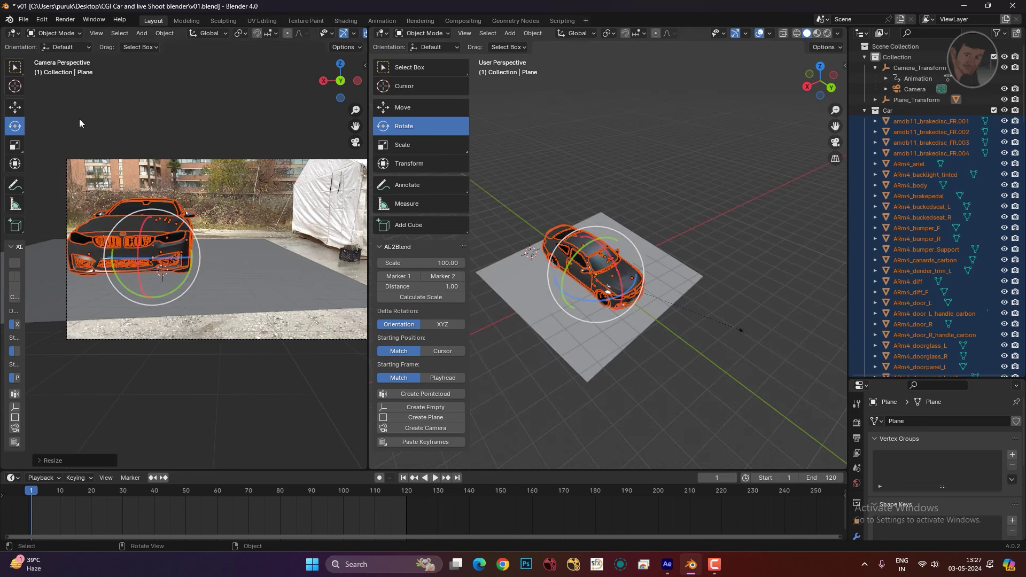
left_click(19, 111)
middle_click_drag(676, 328, 660, 307)
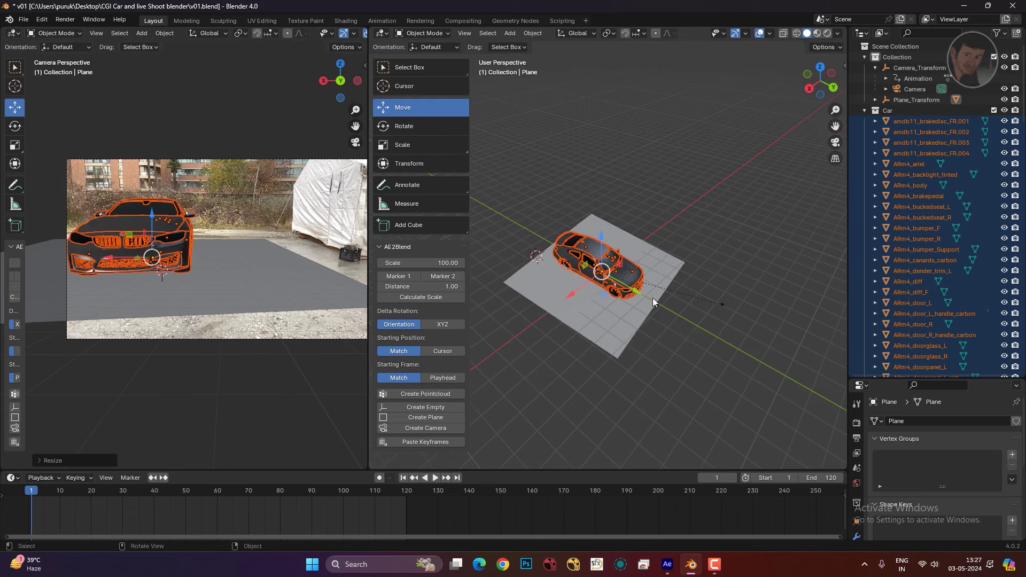
left_click_drag(631, 292, 566, 284)
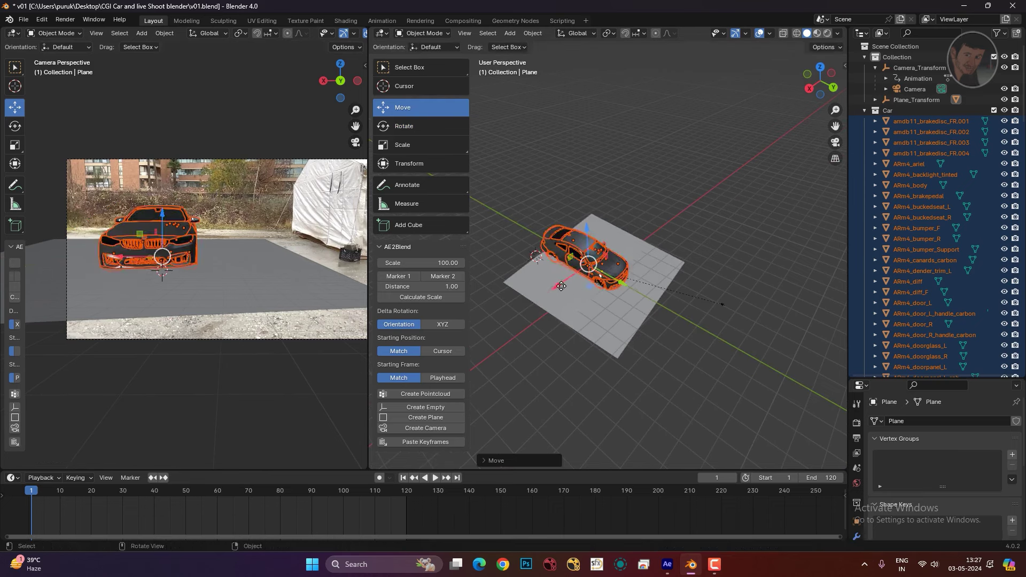
key("g")
key("x")
left_click(601, 309)
middle_click_drag(601, 309, 569, 251)
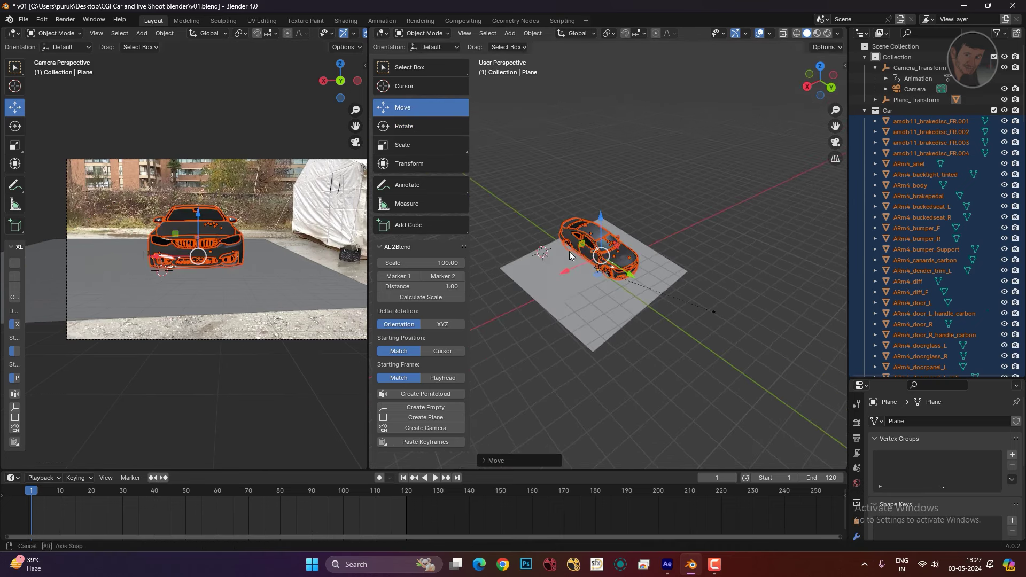
- Spin the car around its vertical axis and raise it upward
left_click(431, 128)
middle_click_drag(664, 328, 621, 279)
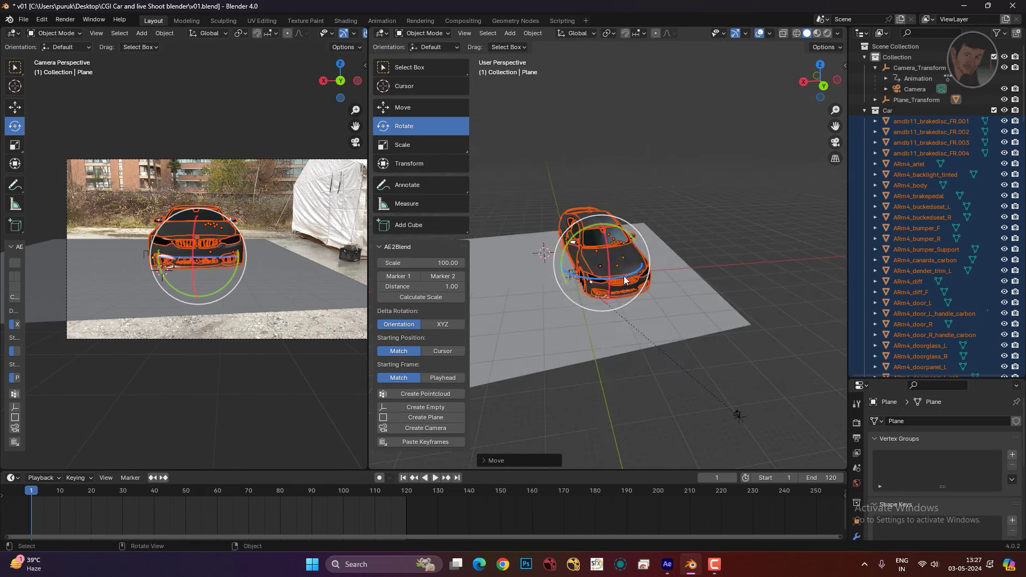
left_click_drag(621, 279, 643, 293)
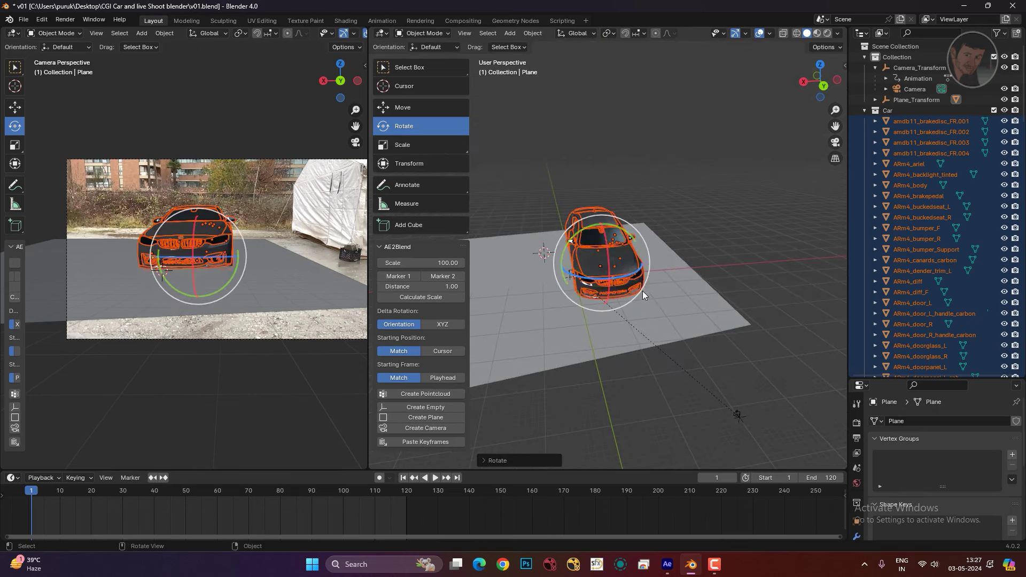
mouse_move(648, 291)
middle_mouse_down()
mouse_move(627, 290)
mouse_move(636, 299)
middle_mouse_up()
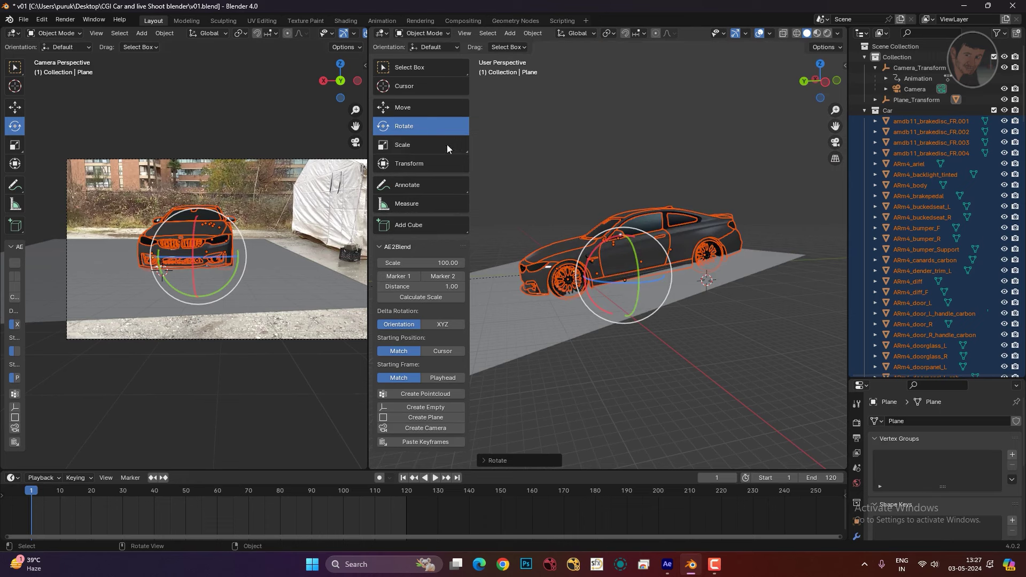
left_click(423, 114)
left_click_drag(629, 236, 641, 268)
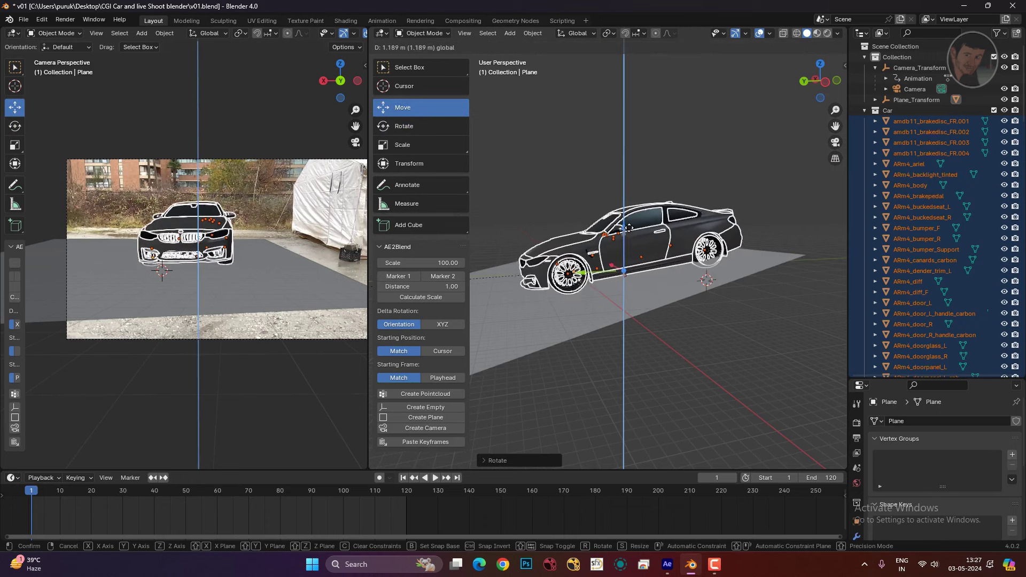
mouse_move(641, 264)
middle_mouse_down()
mouse_move(591, 280)
mouse_move(594, 261)
middle_mouse_up()
- Tilt the car to match the plane and adjust its height along the vertical axis
left_click(428, 125)
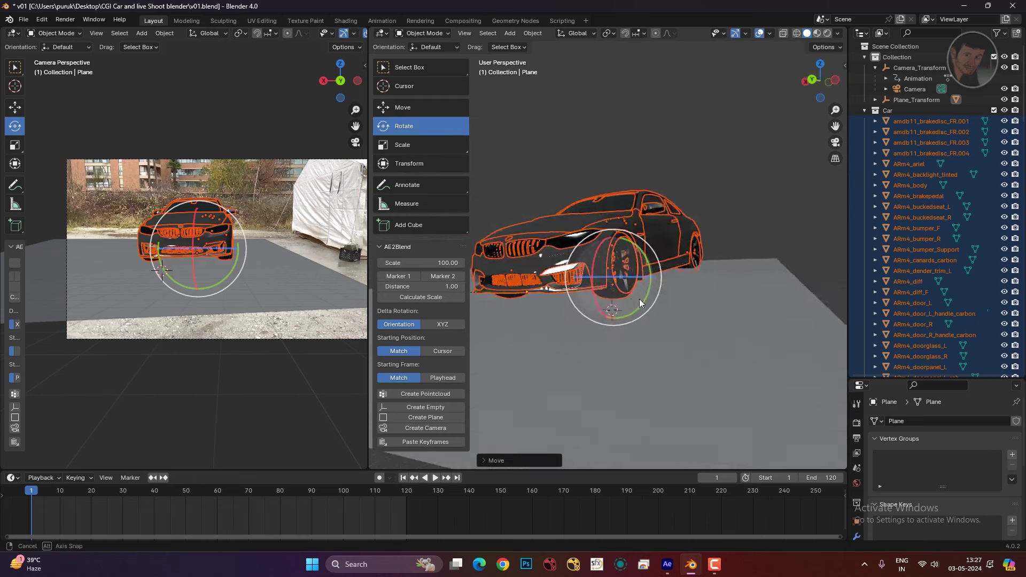
left_click_drag(592, 261, 593, 267)
middle_click_drag(678, 287, 617, 233)
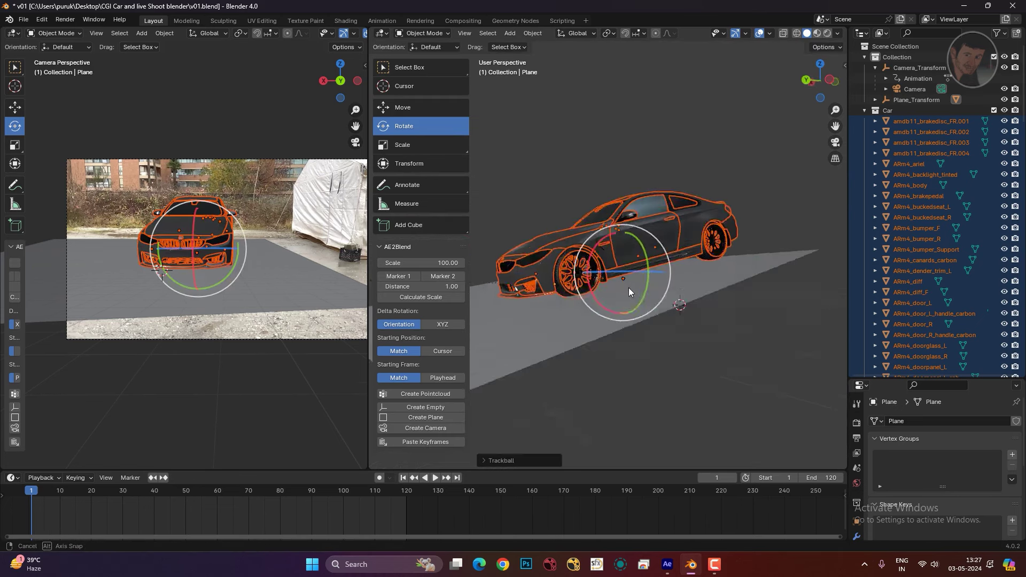
left_click(418, 107)
left_click_drag(628, 234, 628, 231)
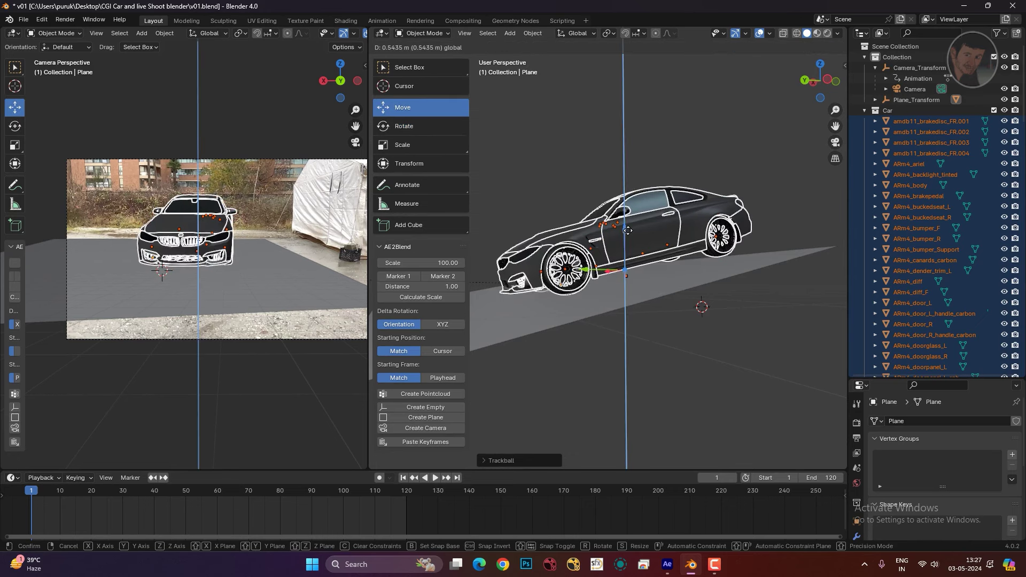
left_click_drag(656, 268, 667, 301)
mouse_move(667, 302)
middle_mouse_down()
mouse_move(605, 329)
mouse_move(576, 293)
mouse_move(603, 287)
mouse_move(611, 291)
mouse_move(603, 300)
mouse_move(610, 286)
mouse_move(610, 306)
mouse_move(626, 279)
mouse_move(729, 267)
mouse_move(652, 294)
mouse_move(516, 203)
mouse_move(733, 314)
mouse_move(674, 313)
mouse_move(611, 294)
mouse_move(630, 286)
mouse_move(593, 228)
middle_mouse_up()
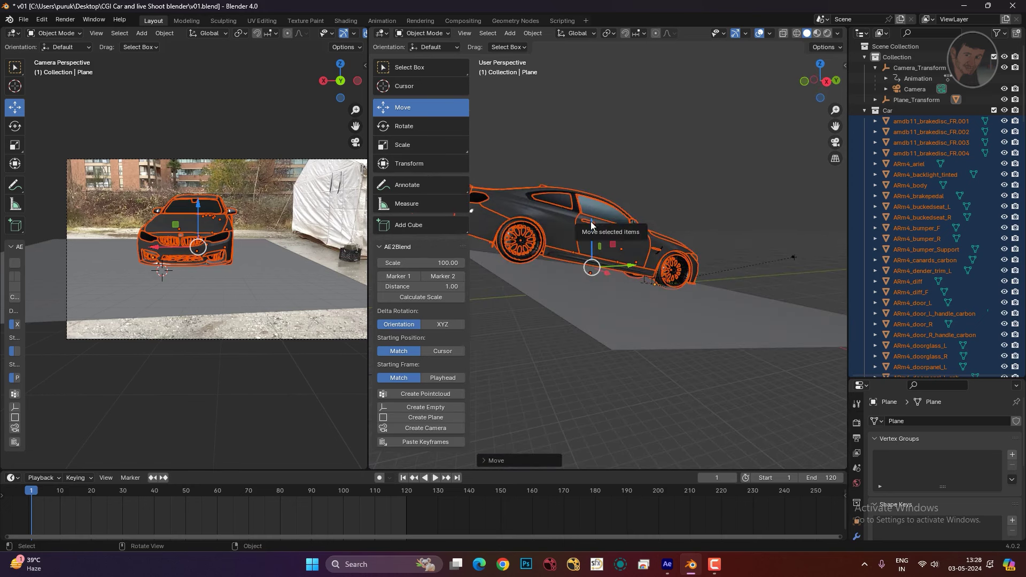
left_click_drag(591, 220, 591, 225)
left_click(591, 225)
- Tilt the car slightly about X, nudge it vertically, and scale it down slightly
left_click(428, 130)
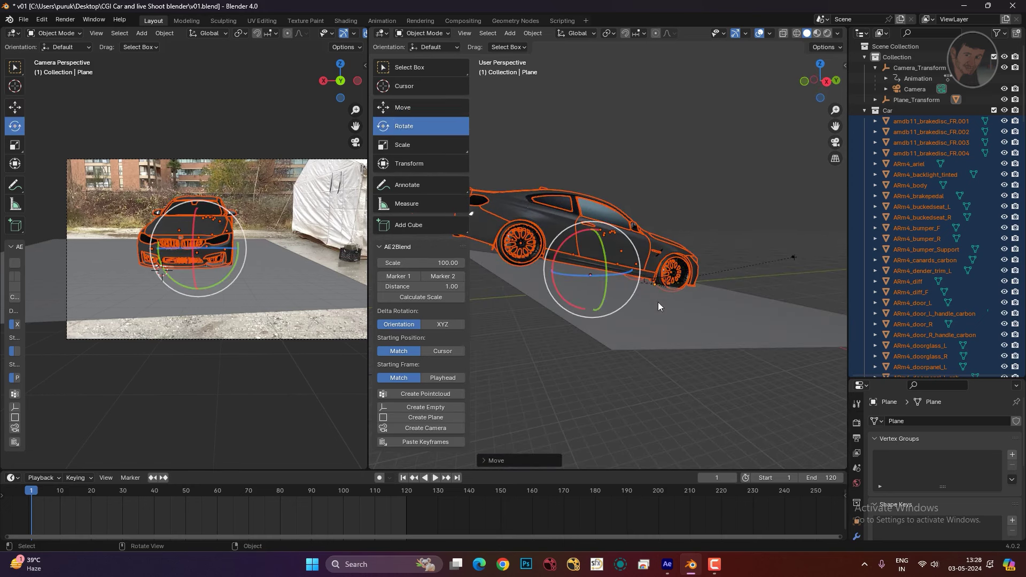
mouse_move(596, 250)
middle_mouse_down()
mouse_move(613, 287)
mouse_move(611, 260)
middle_mouse_up()
left_click_drag(609, 259, 604, 252)
middle_click_drag(611, 322, 666, 316)
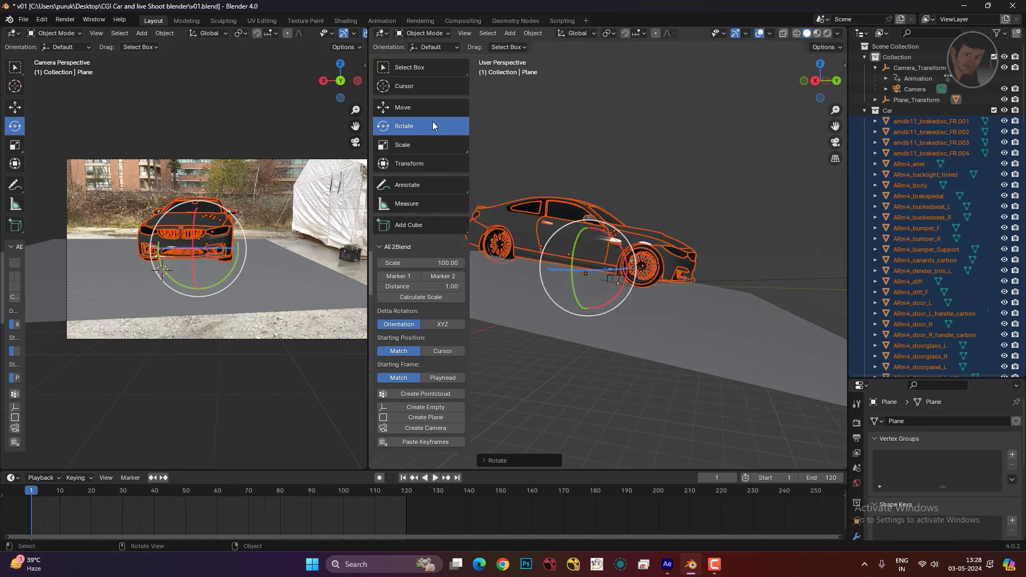
left_click(422, 107)
left_click_drag(588, 227, 588, 230)
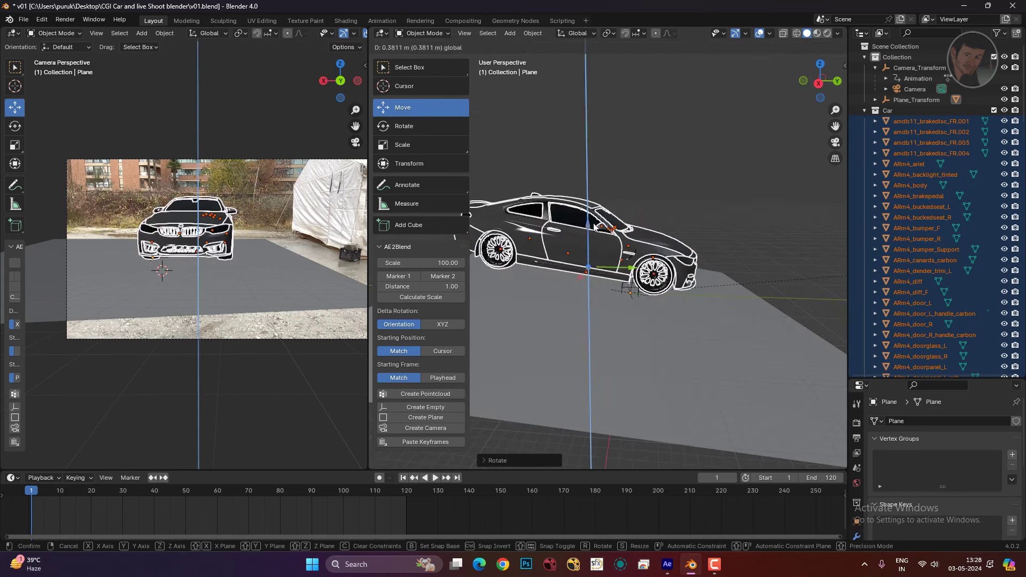
middle_click_drag(588, 230, 656, 272)
scroll(655, 272, "down", 3)
key("s")
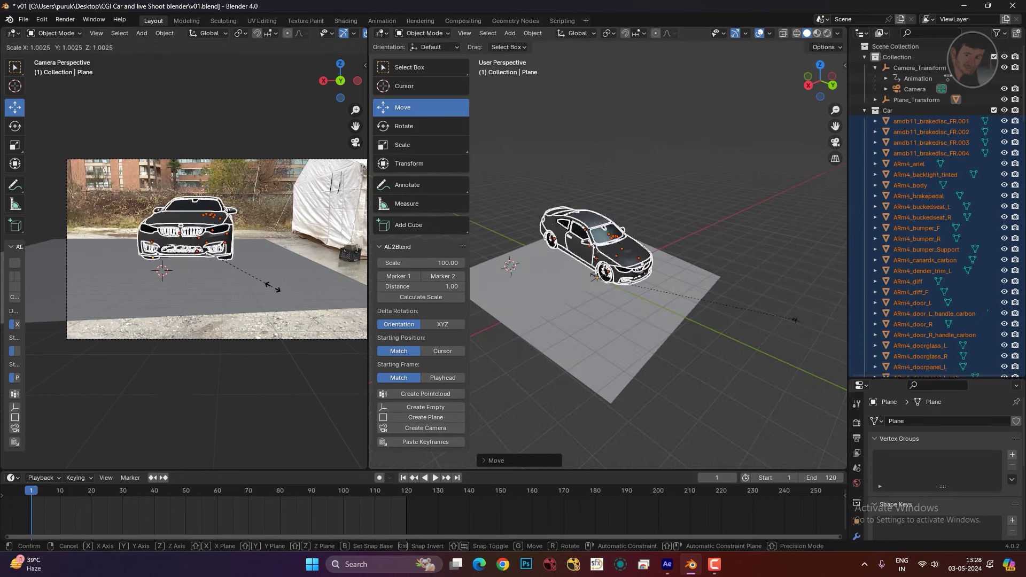
left_click(270, 287)
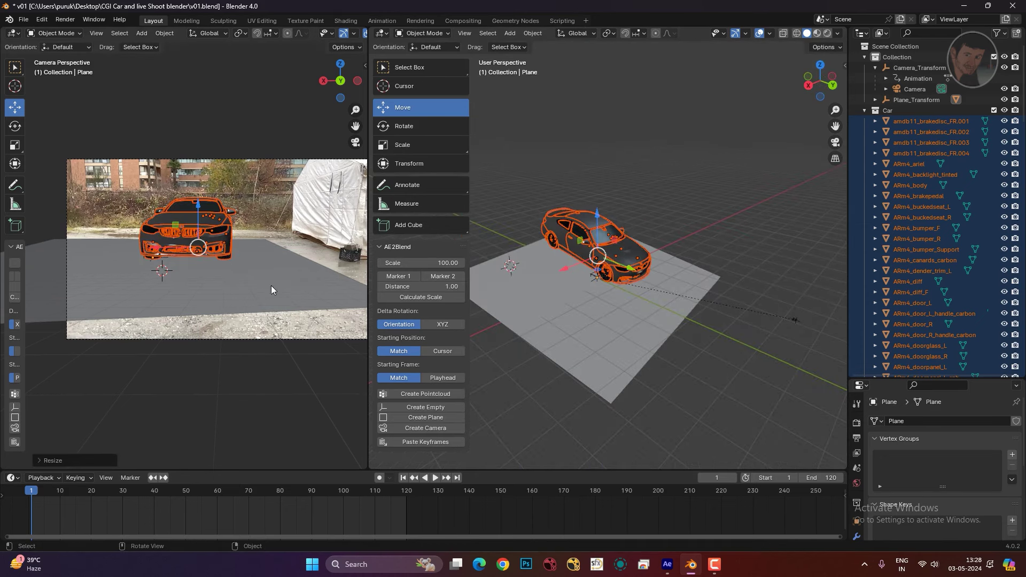
left_click(660, 398)
- Enlarge the camera view, play back the tracked shot, then scrub back to frame 0
middle_click_drag(738, 339, 534, 321)
scroll(216, 280, "up", 2)
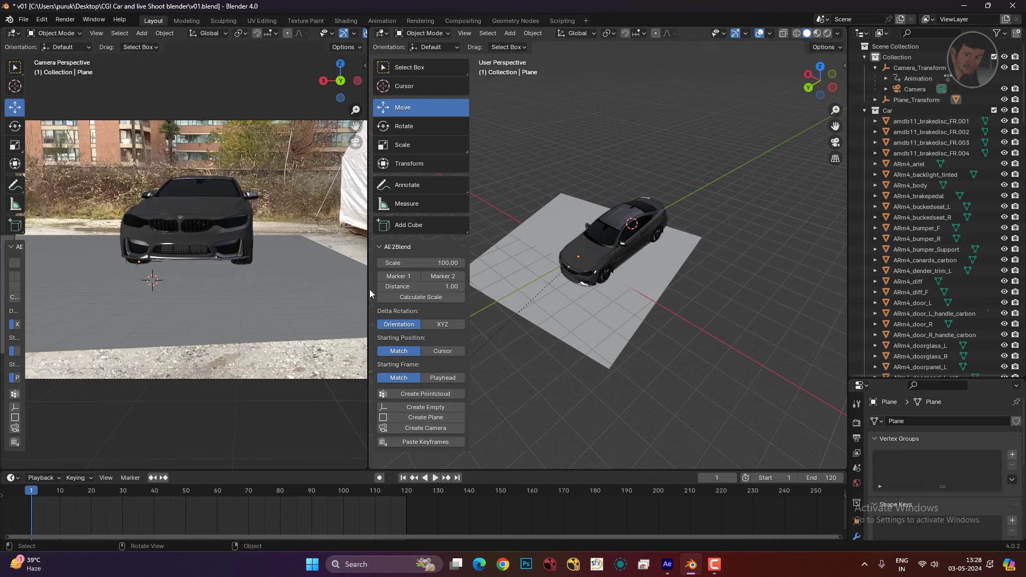
left_click_drag(447, 289, 465, 288)
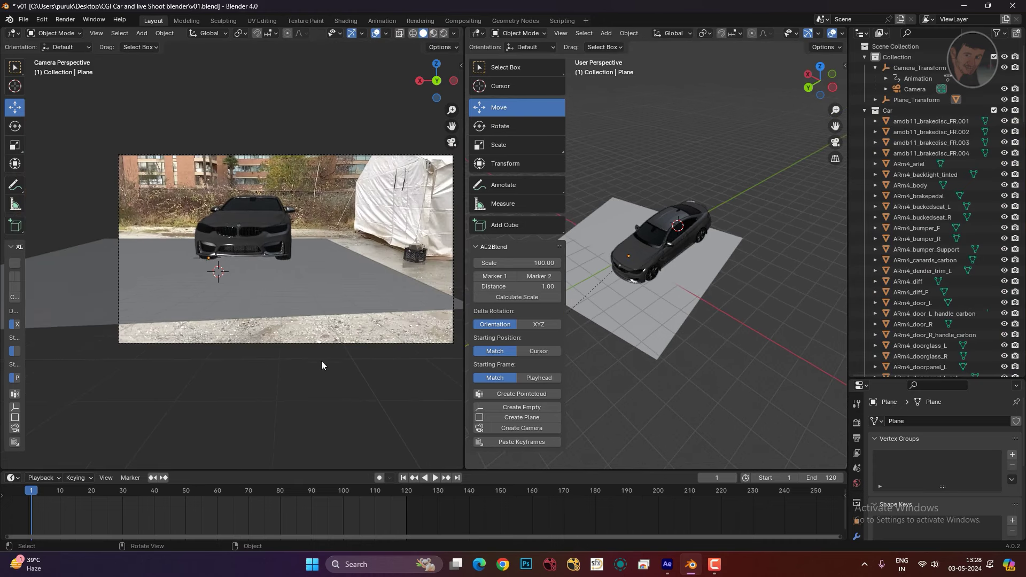
left_click(431, 477)
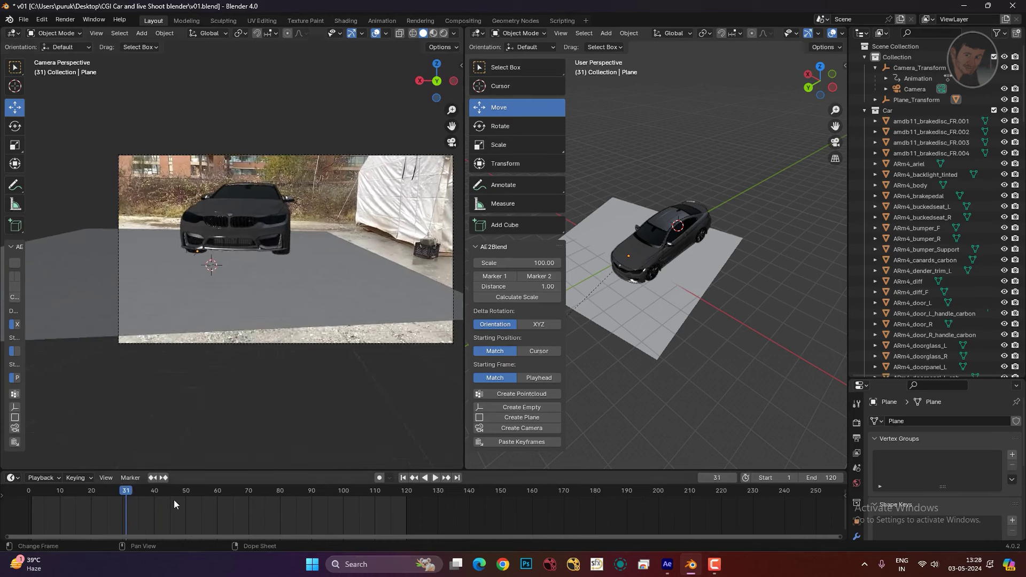
key("space")
mouse_move(148, 497)
left_mouse_down()
mouse_move(405, 493)
mouse_move(56, 505)
mouse_move(29, 497)
left_mouse_up()
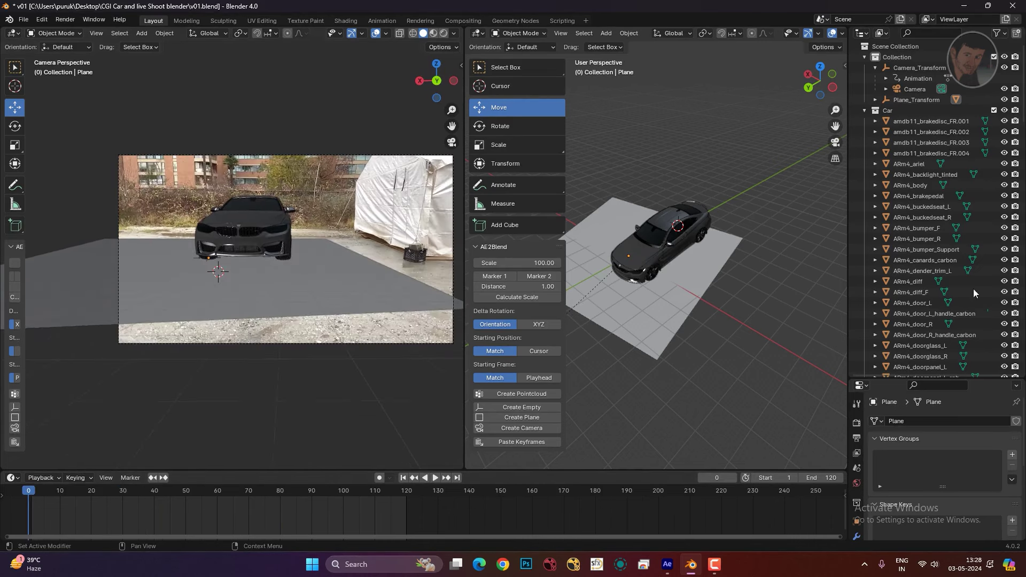
middle_click_drag(727, 329, 875, 201)
left_click(891, 111)
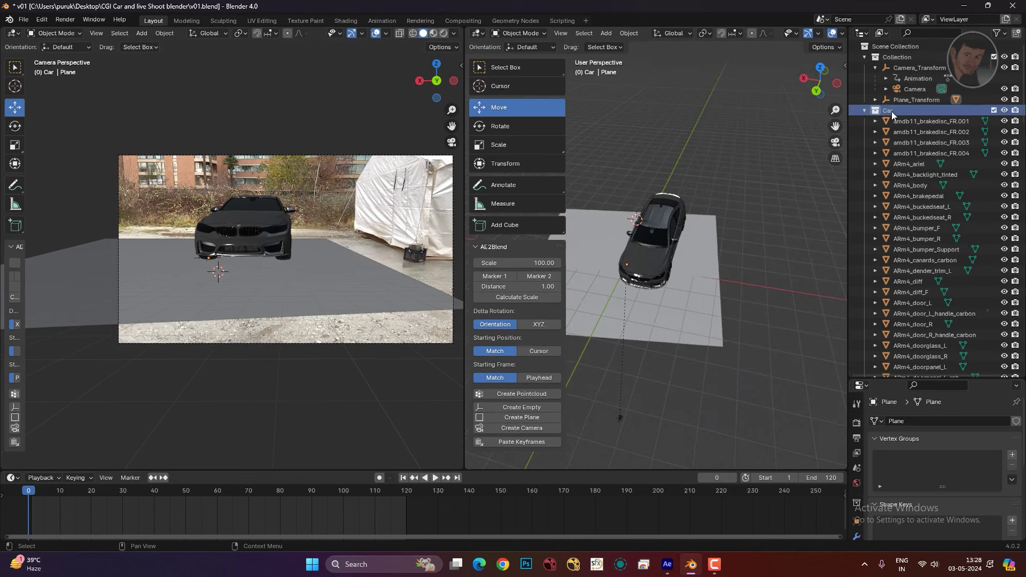
- Select all objects in the Car collection and scale the BMW up slightly
right_click(897, 115)
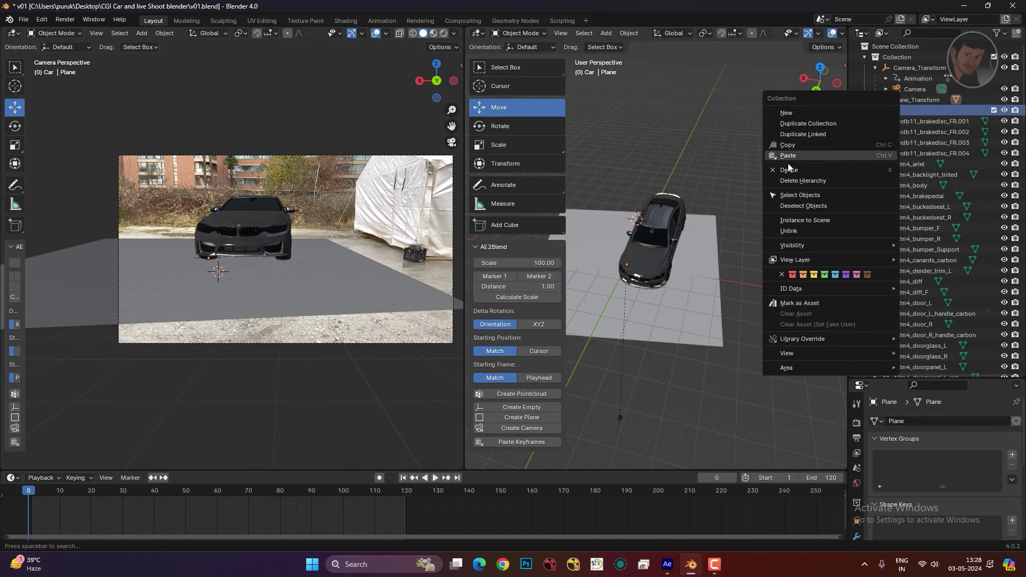
left_click(824, 193)
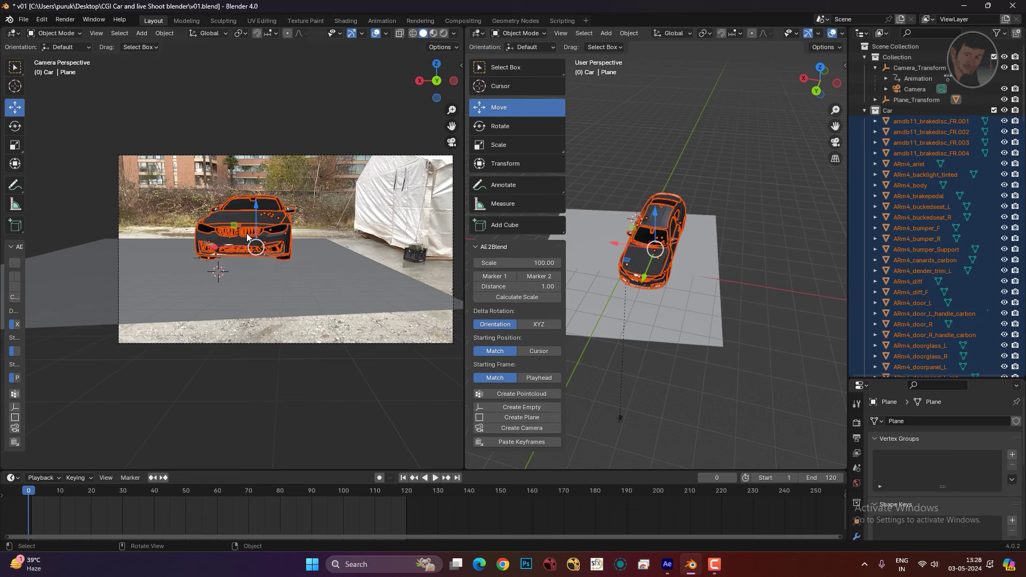
key("s")
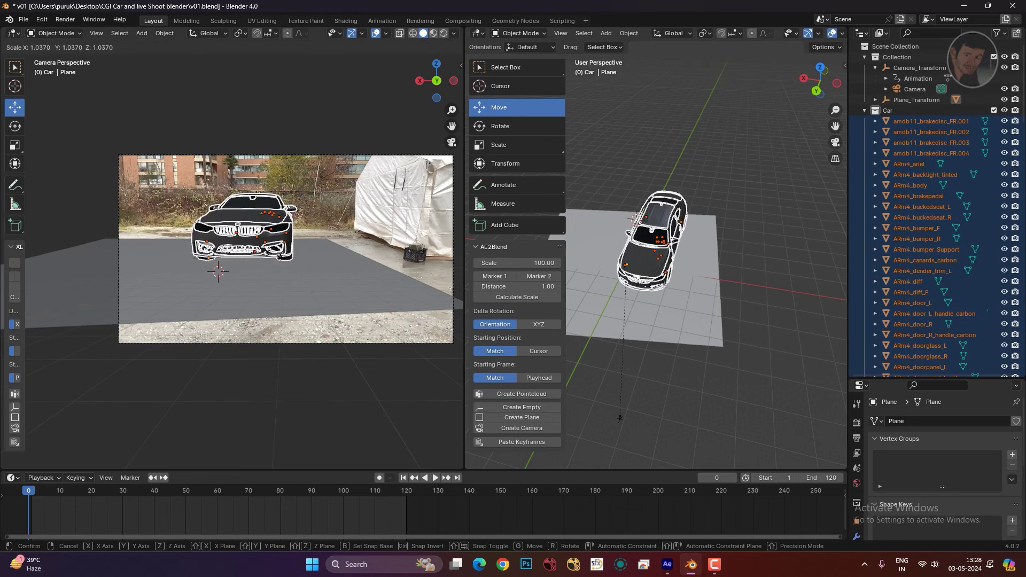
left_click(274, 259)
middle_click_drag(678, 290, 644, 270)
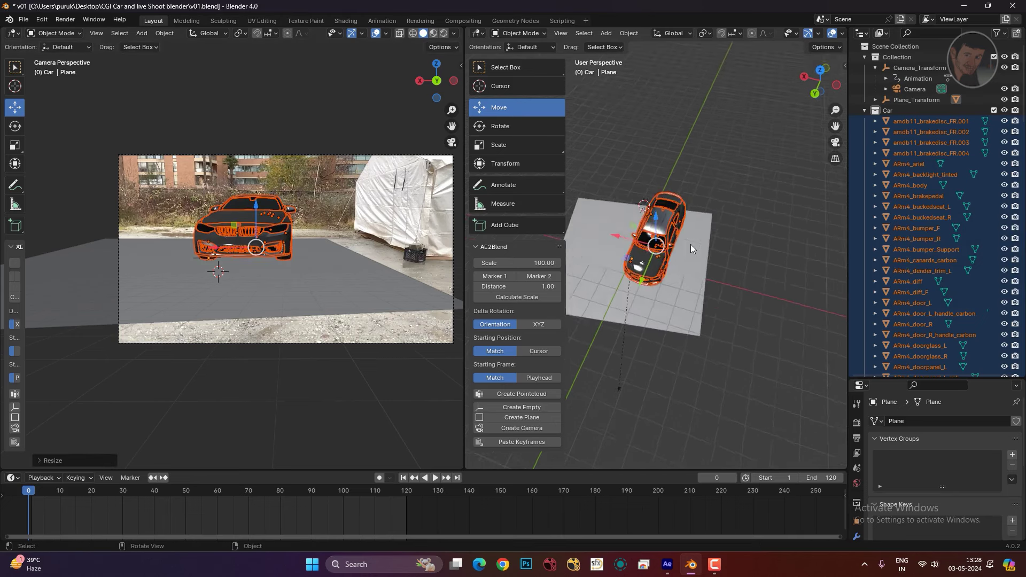
- Shift the BMW along the Y axis on the tracked plane, then deselect it
key("g")
key("y")
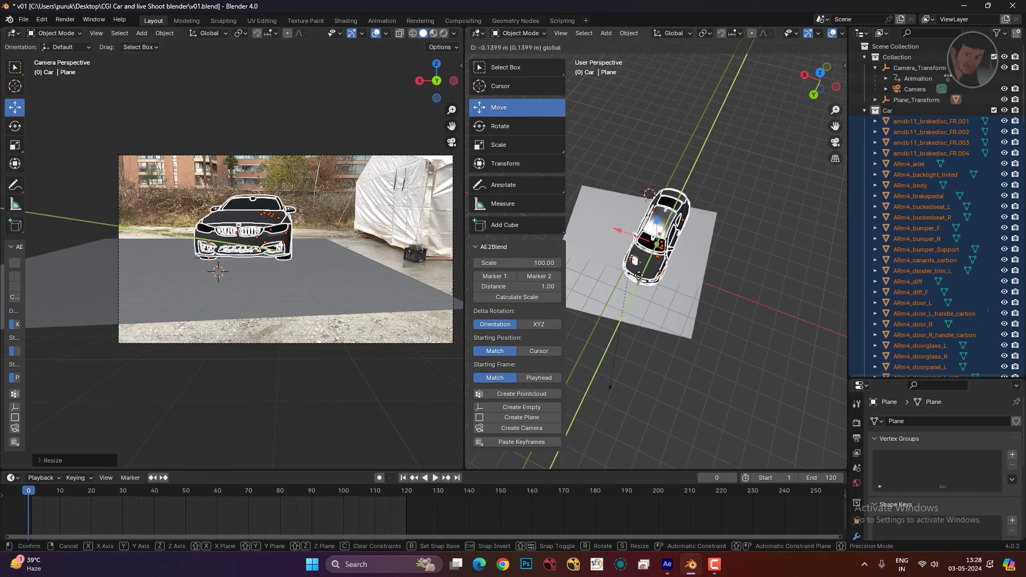
left_click(640, 277)
left_click(323, 364)
- Scrub the shot to check the car's alignment and enlarge the Properties area
middle_click_drag(707, 323, 643, 310)
mouse_move(112, 502)
left_mouse_down()
mouse_move(298, 501)
mouse_move(61, 492)
left_mouse_up()
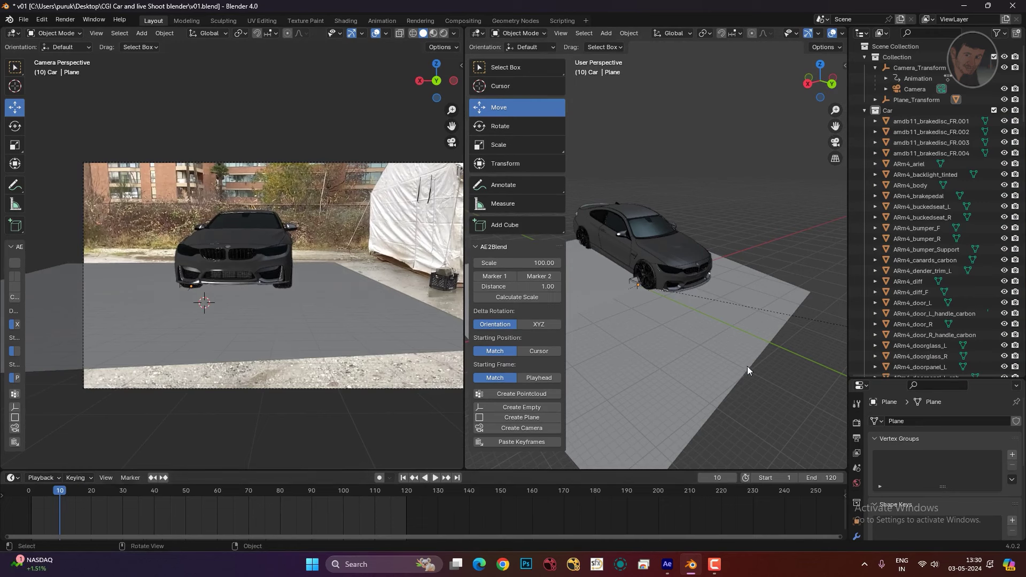
left_click_drag(896, 380, 896, 159)
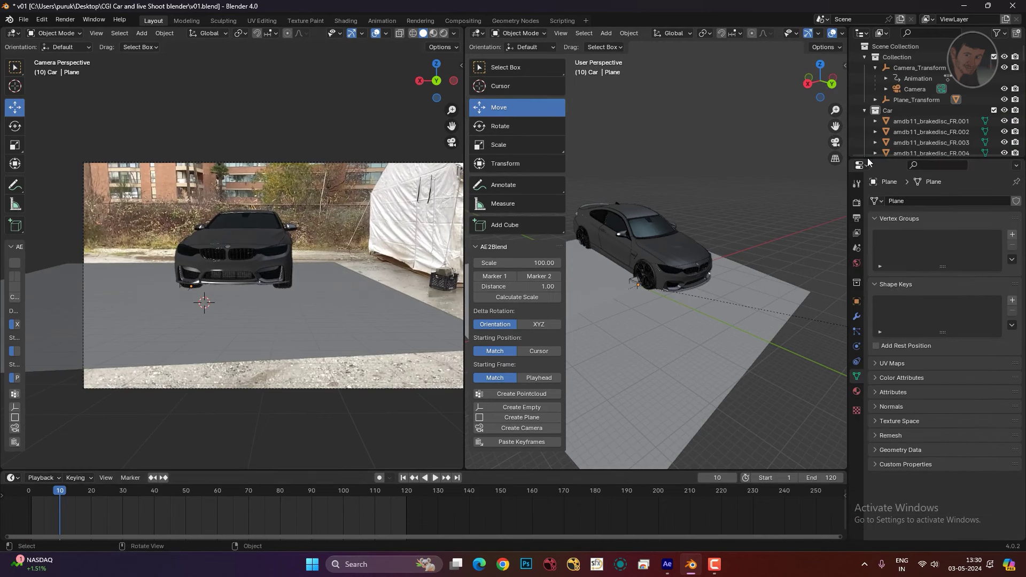
- Set the render engine to Cycles with the Supported feature set on GPU
left_click(858, 208)
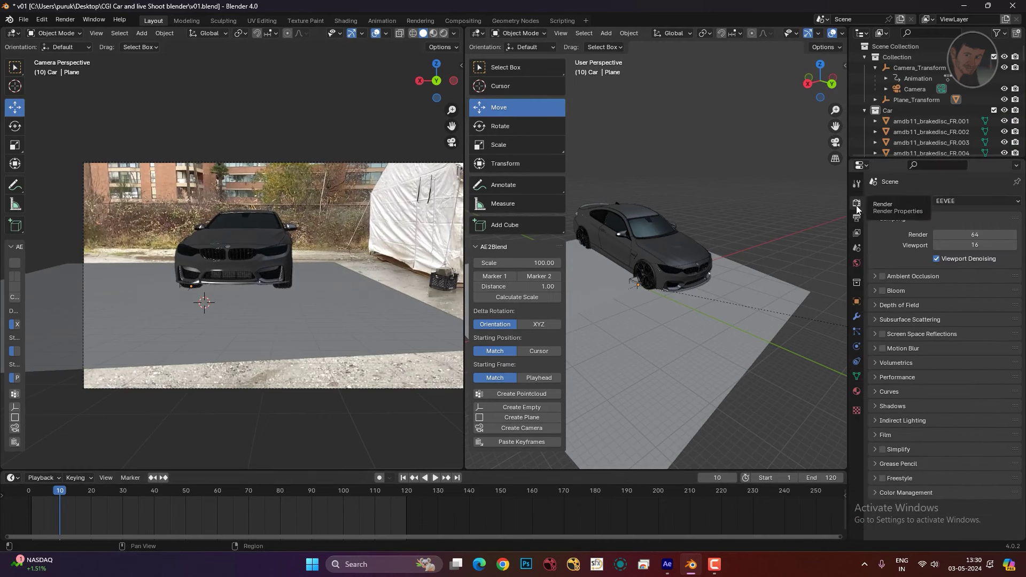
left_click(946, 202)
left_click(960, 203)
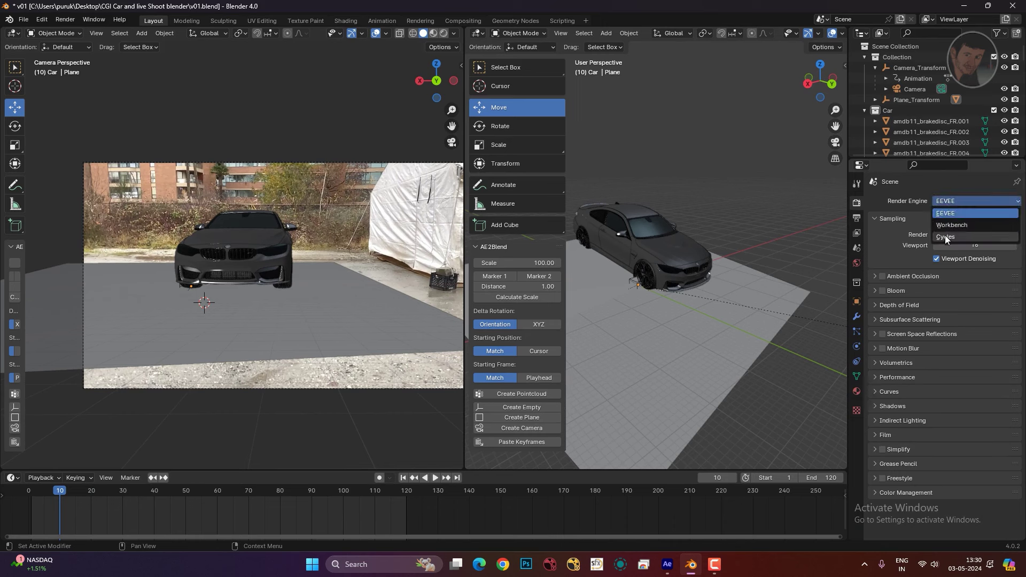
left_click(945, 236)
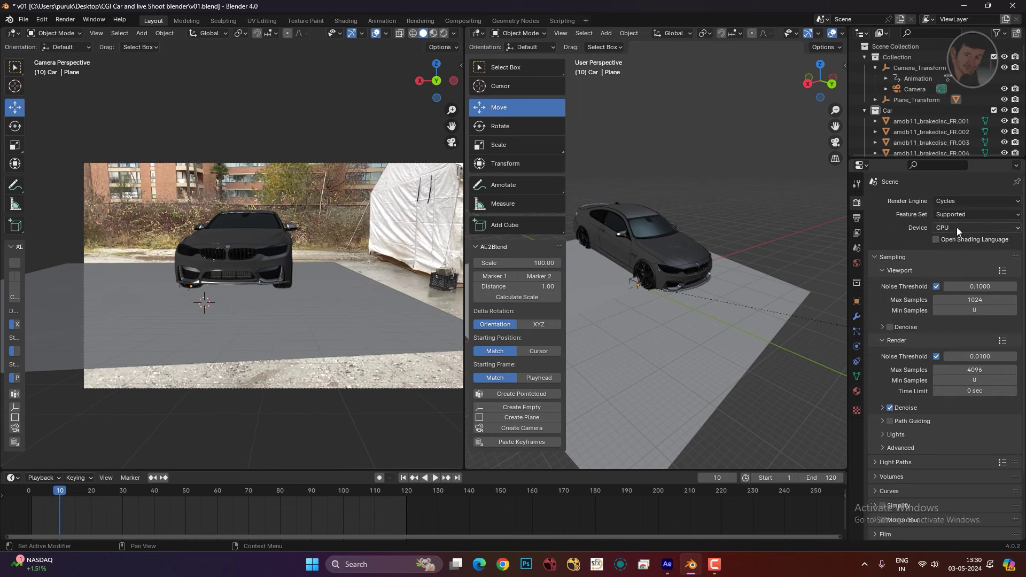
left_click(968, 214)
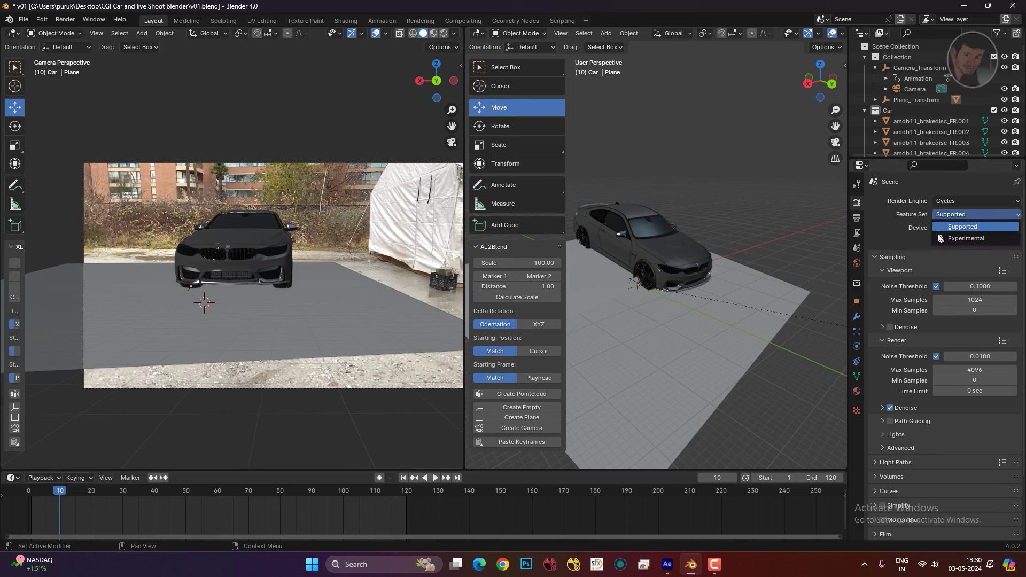
left_click(966, 226)
left_click(956, 226)
left_click(942, 252)
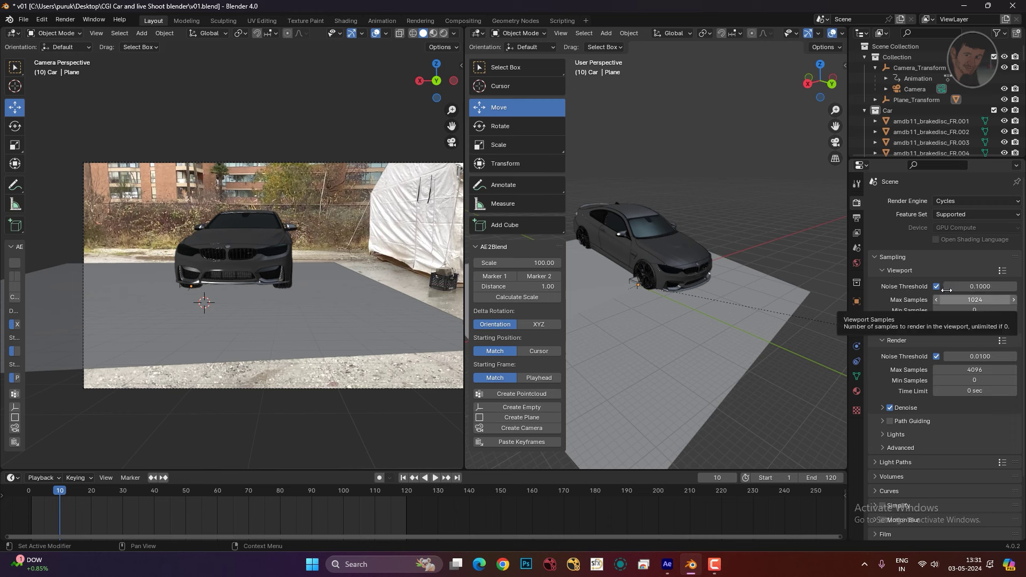
- Set viewport Max Samples to 100 and begin lowering render Max Samples
double_click(969, 299)
type("100")
key("Return")
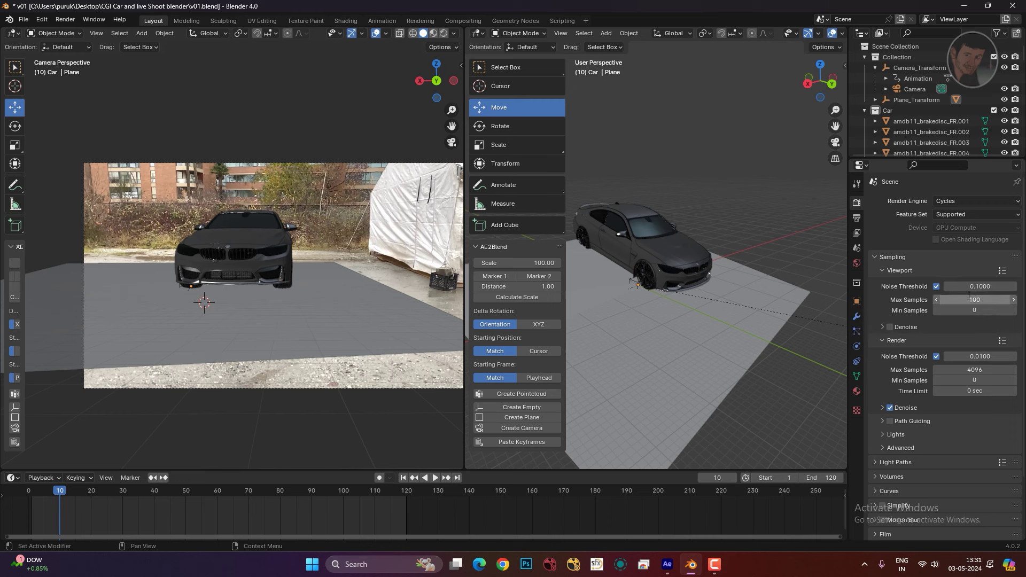
double_click(974, 370)
type("10")
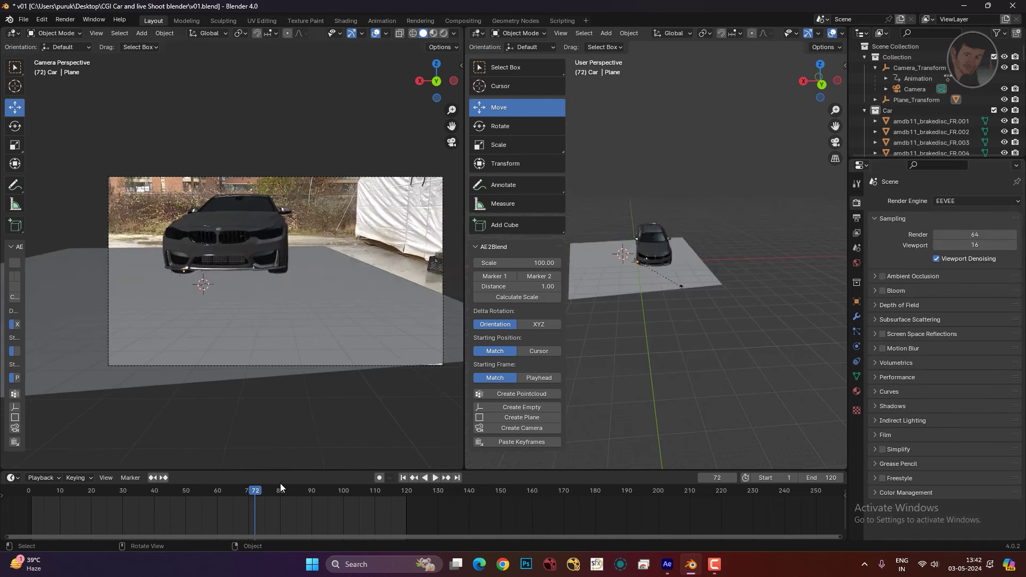
- Move the current frame to frame 5 and show the Render Properties
key("space")
left_click(56, 496)
left_click_drag(56, 496, 44, 495)
key("space")
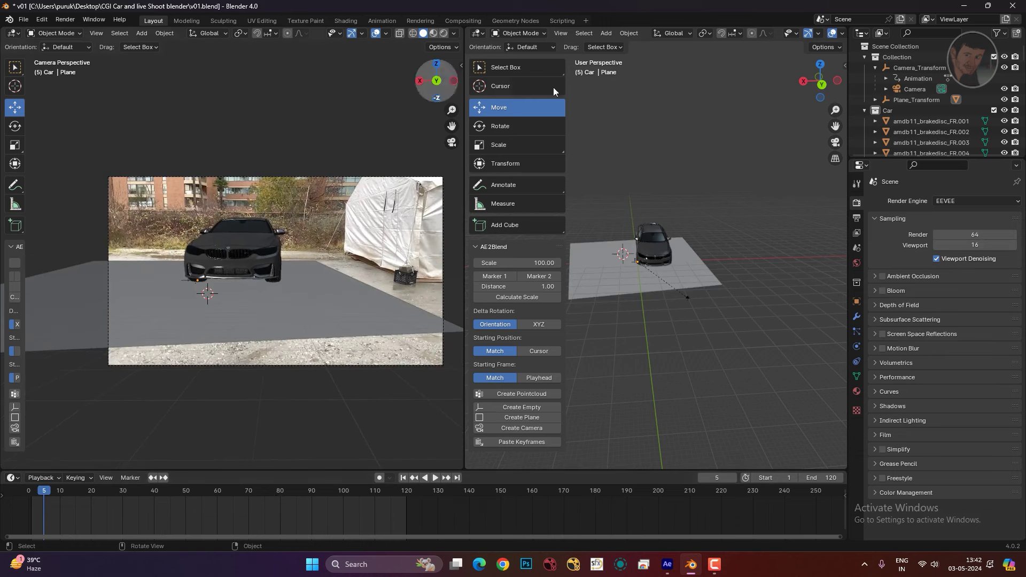
left_click(856, 223)
left_click(856, 203)
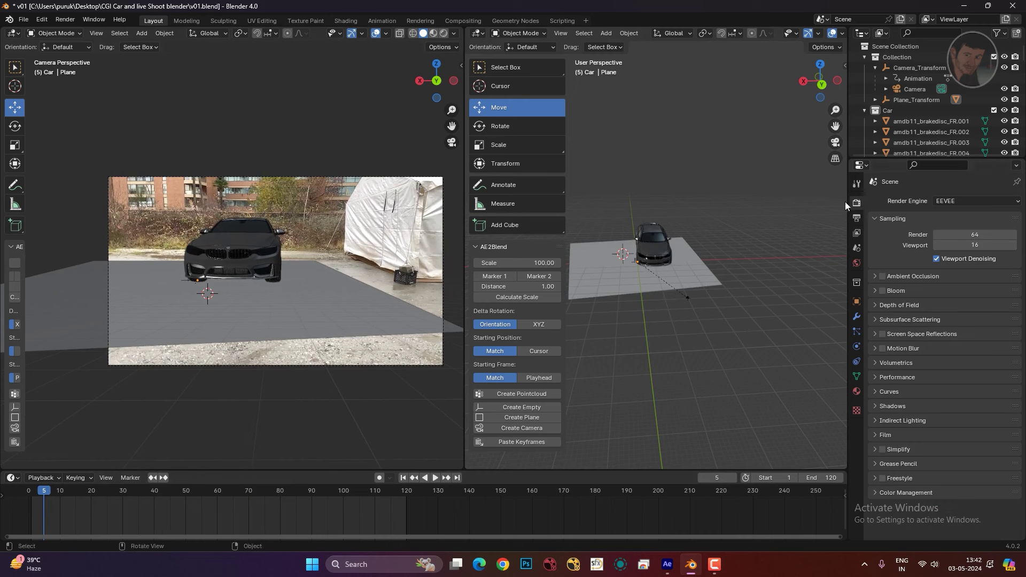
- Make Cycles the render engine and keep the Supported feature set
left_click(986, 201)
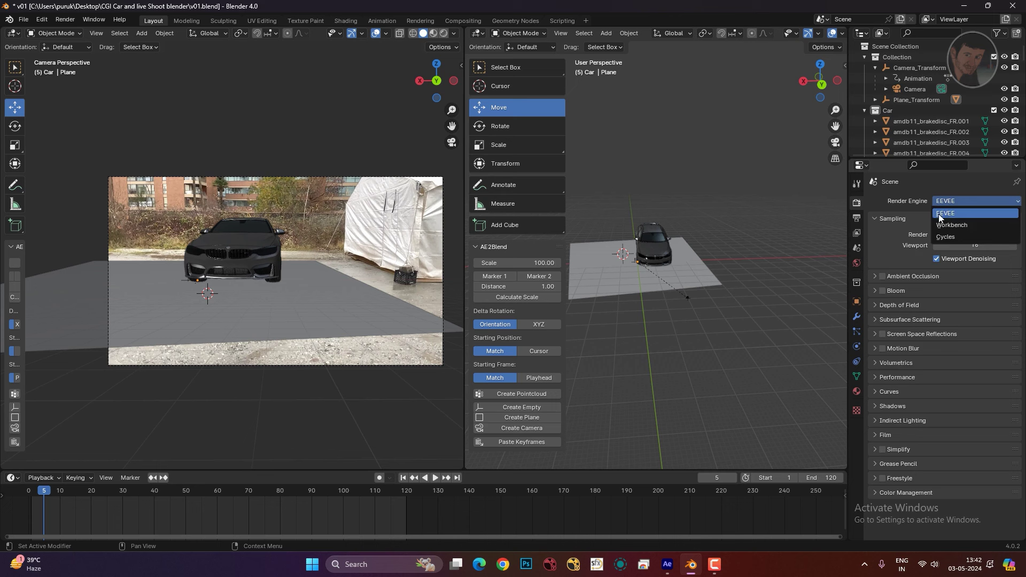
left_click(962, 237)
left_click(957, 201)
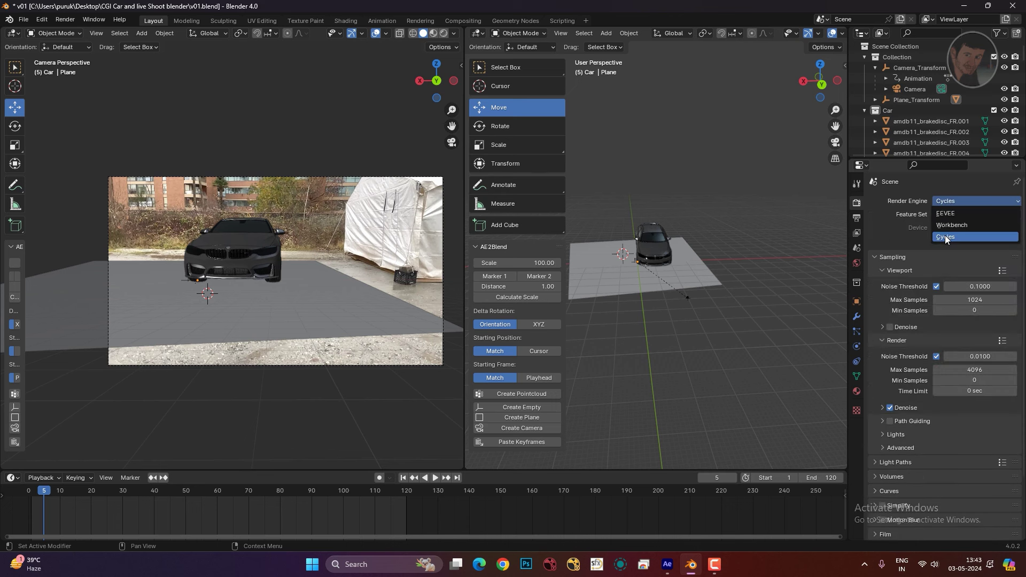
left_click(943, 237)
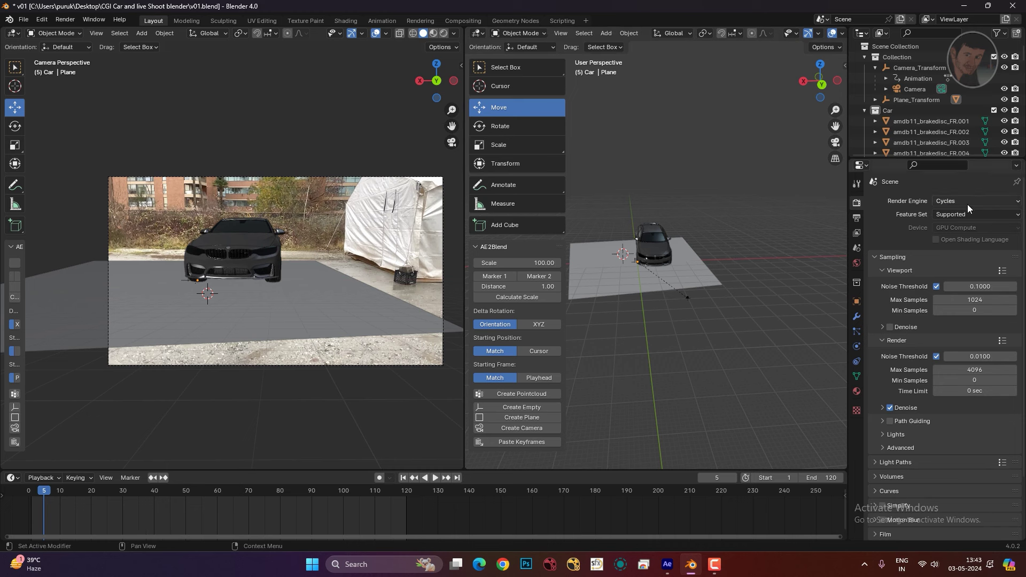
left_click(935, 219)
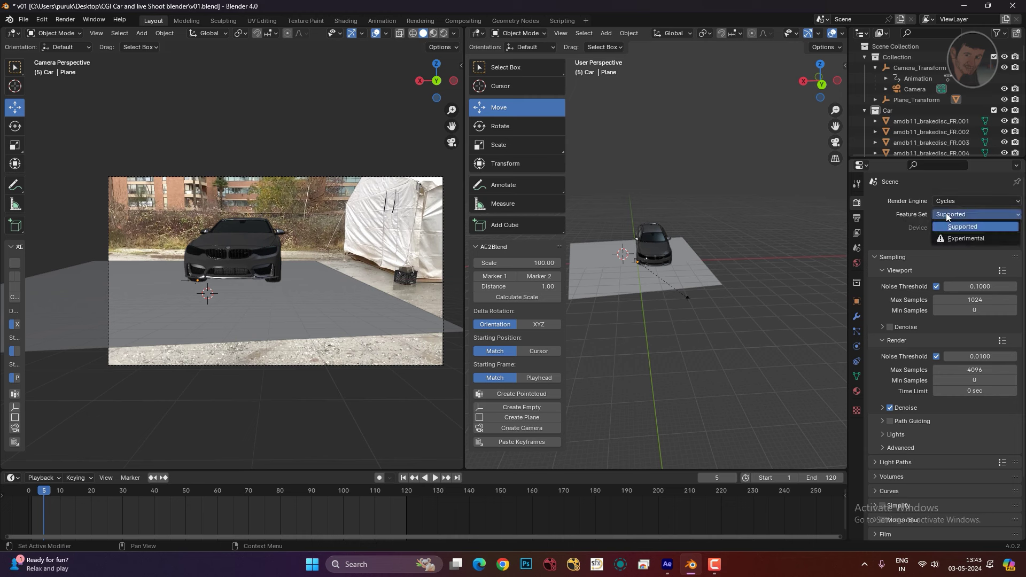
left_click(949, 226)
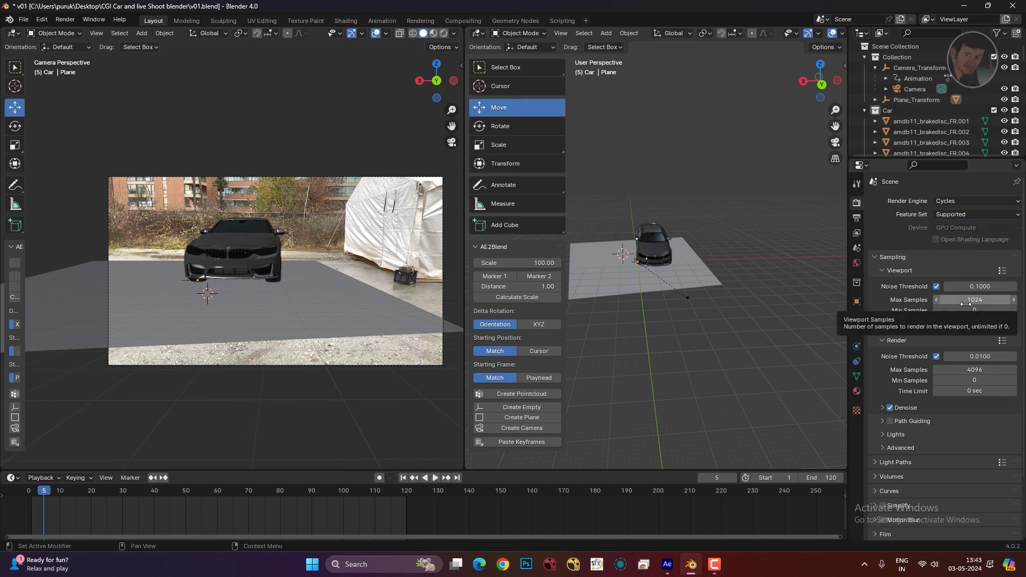
- Set viewport and render Max Samples both to 100, then preview rendered shading
left_click_drag(965, 304, 971, 299)
left_click(985, 301)
type("100")
key("Return")
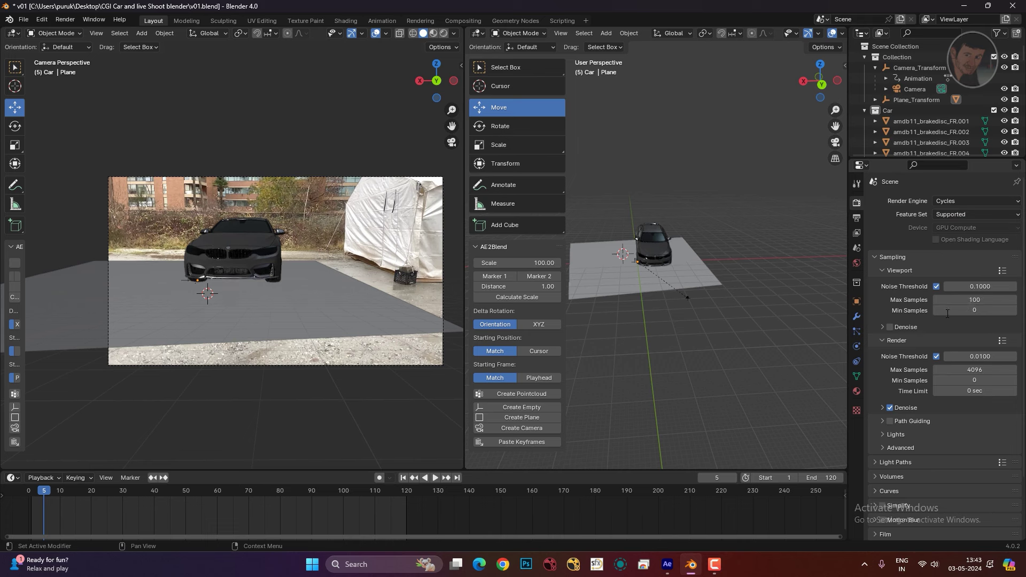
left_click(975, 370)
type("1")
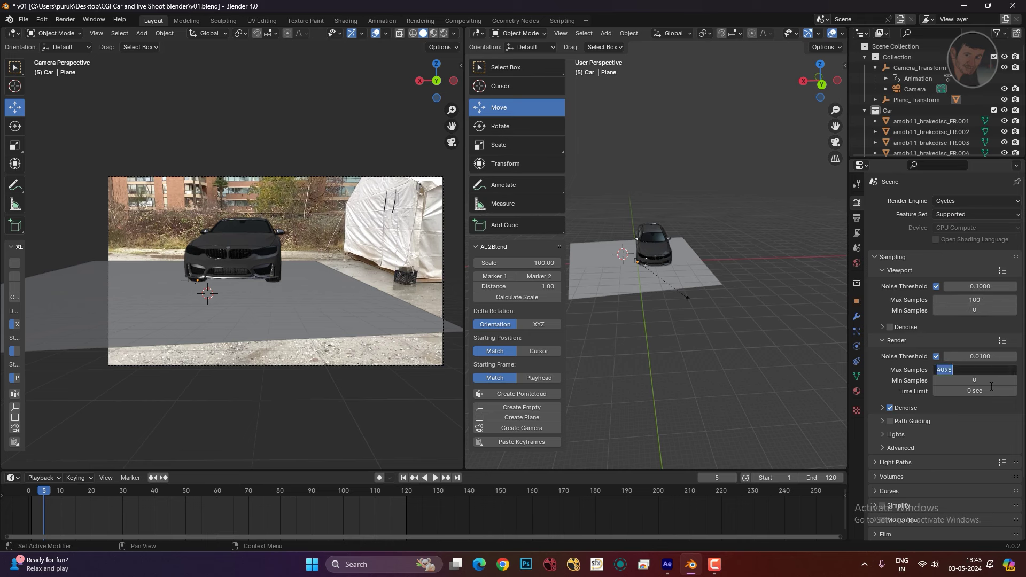
type("00")
key("Return")
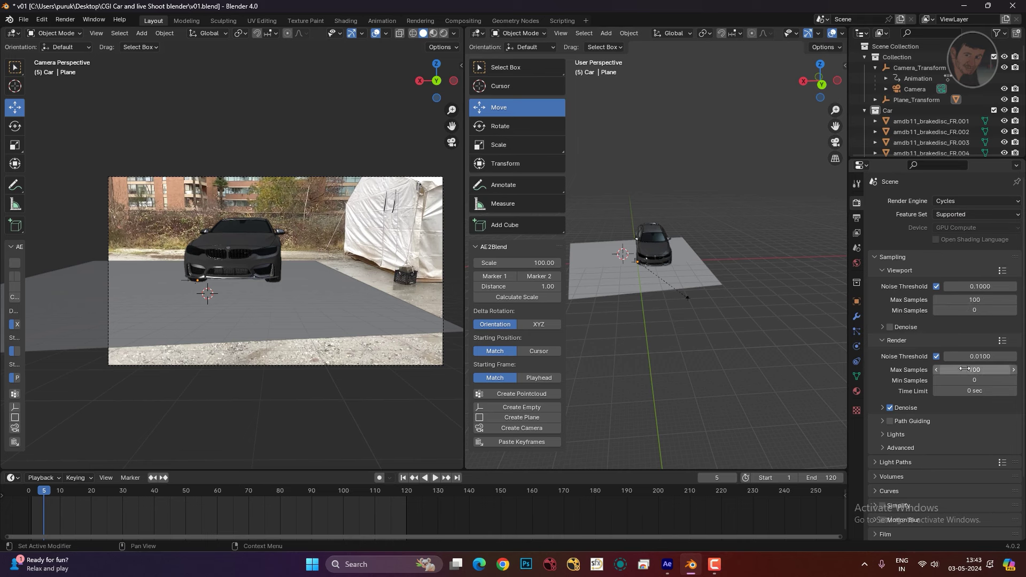
left_click(440, 34)
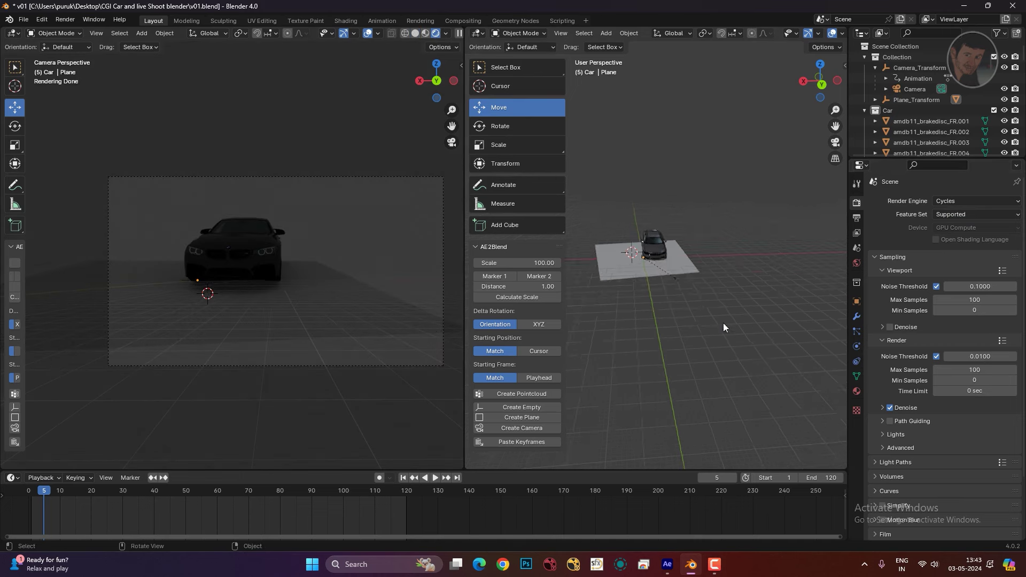
- Orbit and zoom around the car, then switch the viewport to Material Preview
middle_click_drag(739, 326, 743, 346)
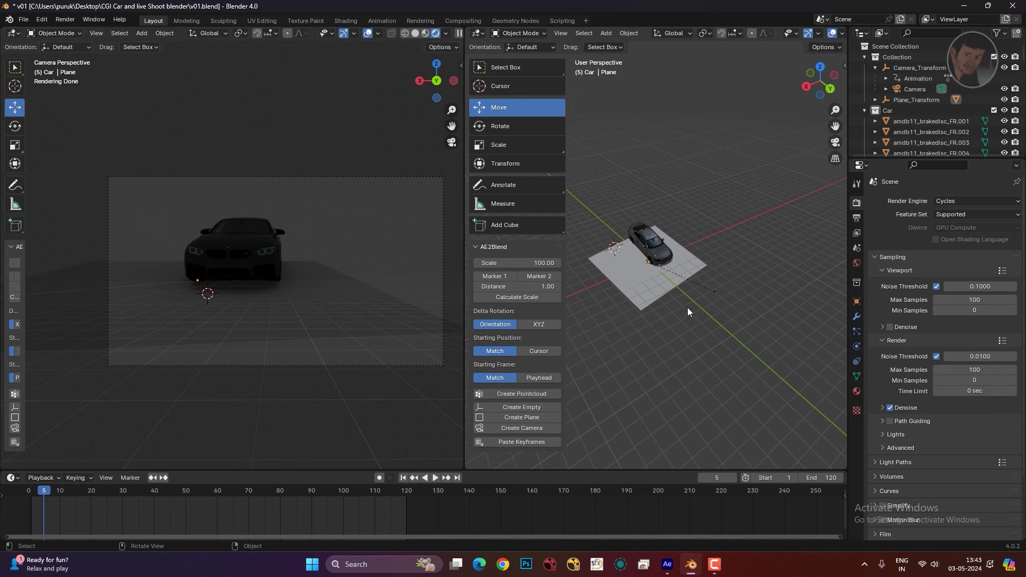
scroll(443, 61, "up", 2)
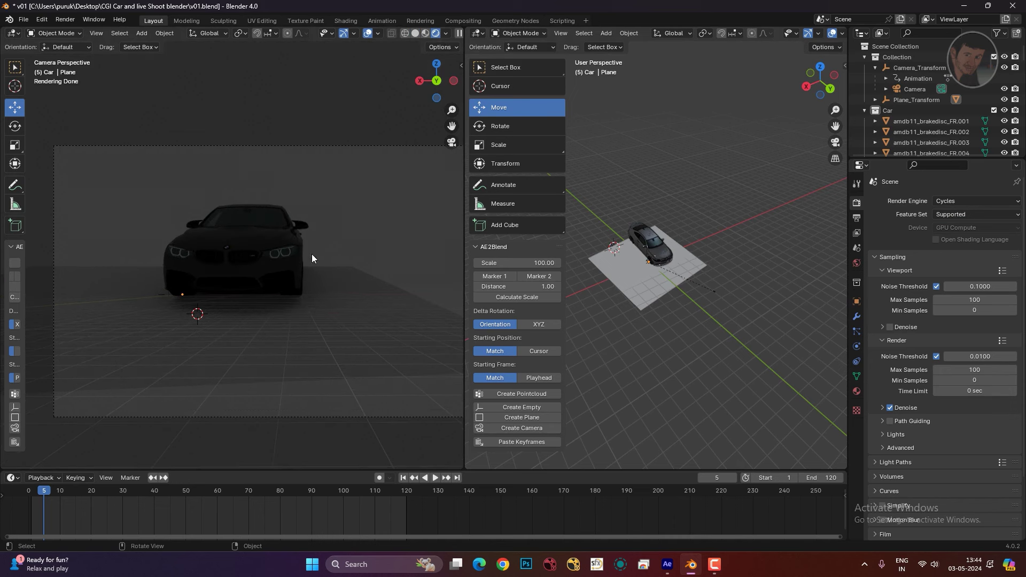
scroll(289, 291, "down", 3)
scroll(285, 292, "up", 1)
scroll(286, 226, "up", 1)
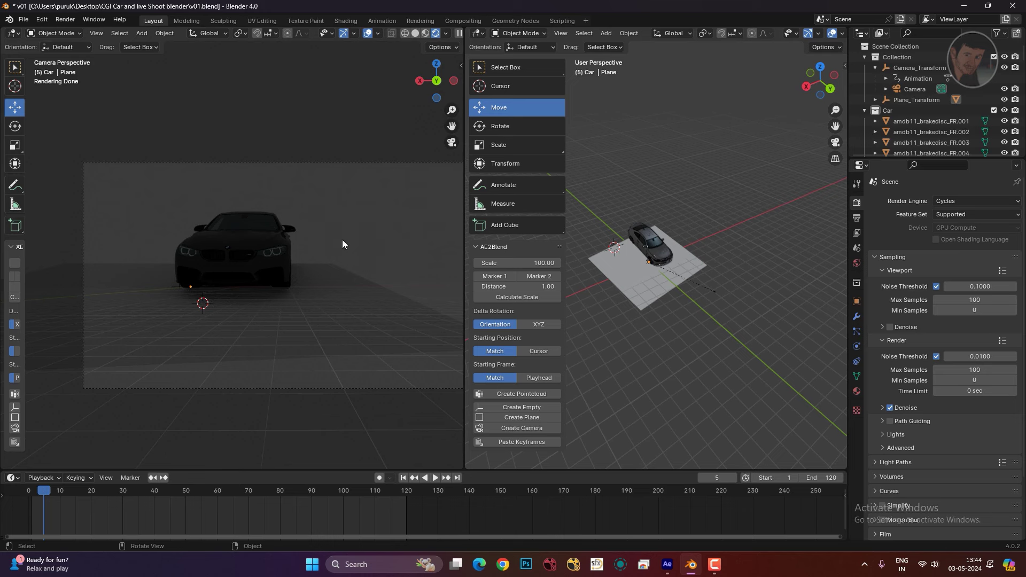
left_click(425, 35)
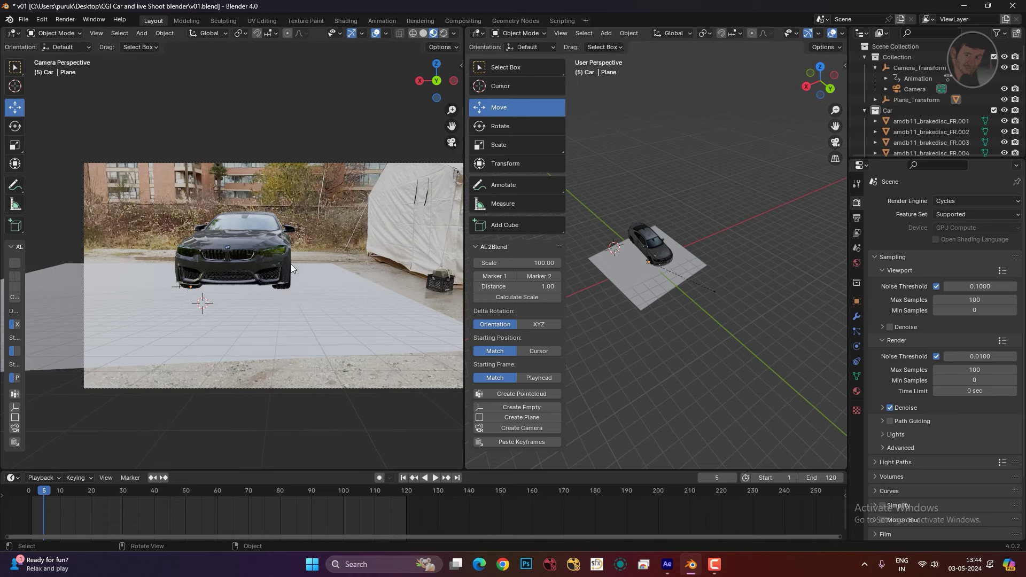
- Render frame 5 as an image, close the result, and return to Rendered shading
left_click(65, 19)
left_click(91, 33)
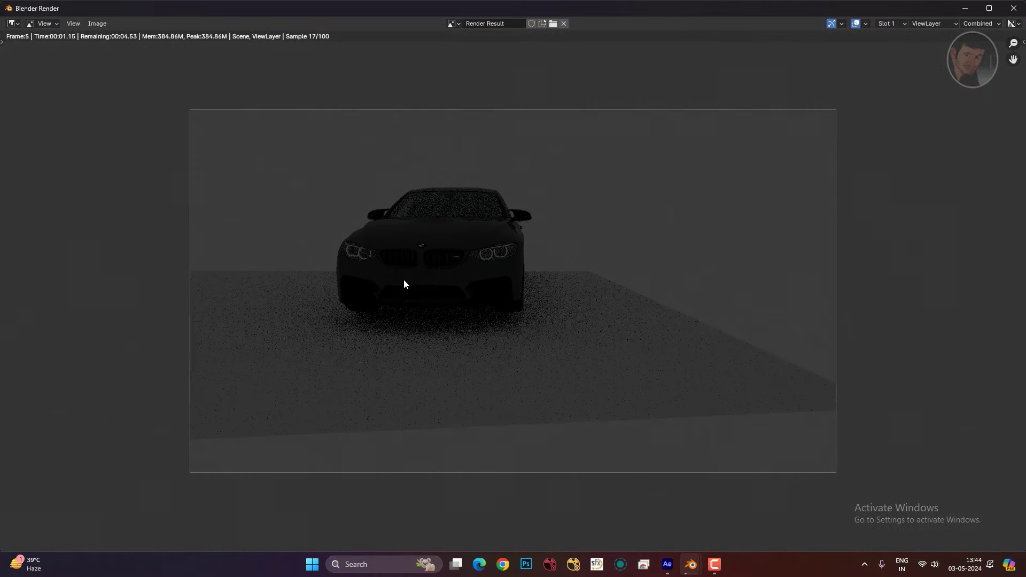
left_click(1014, 8)
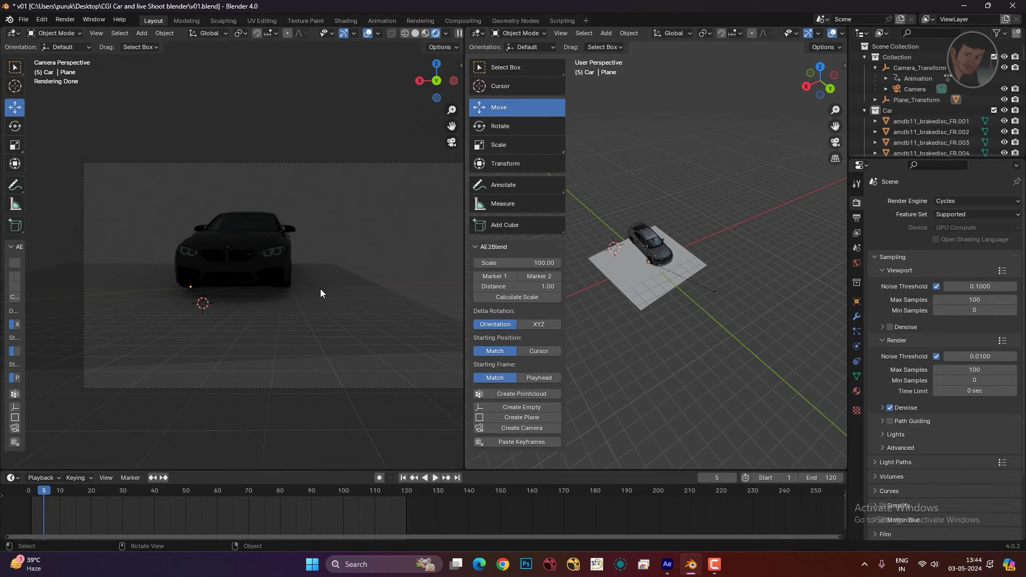
left_click(425, 33)
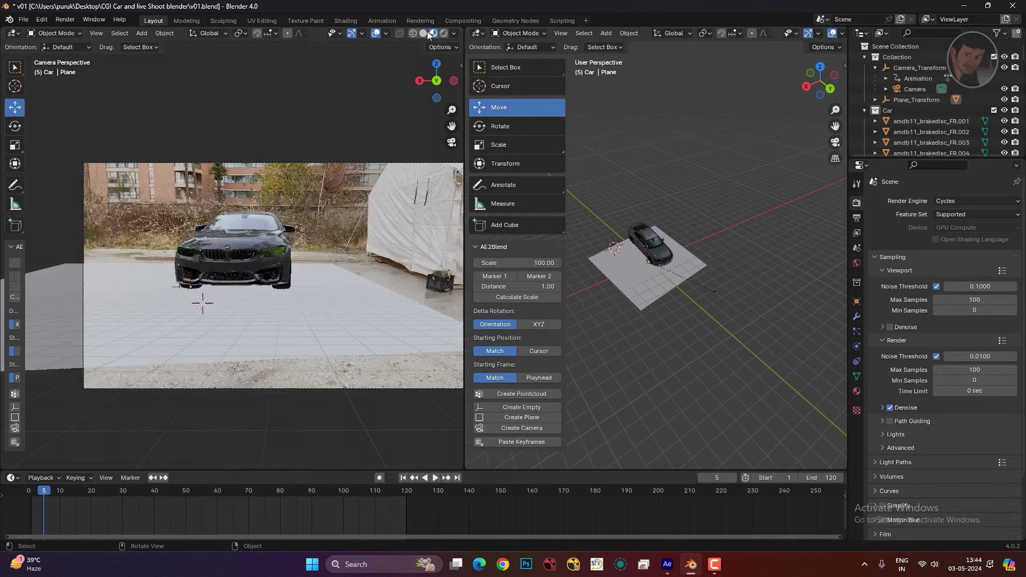
left_click(443, 34)
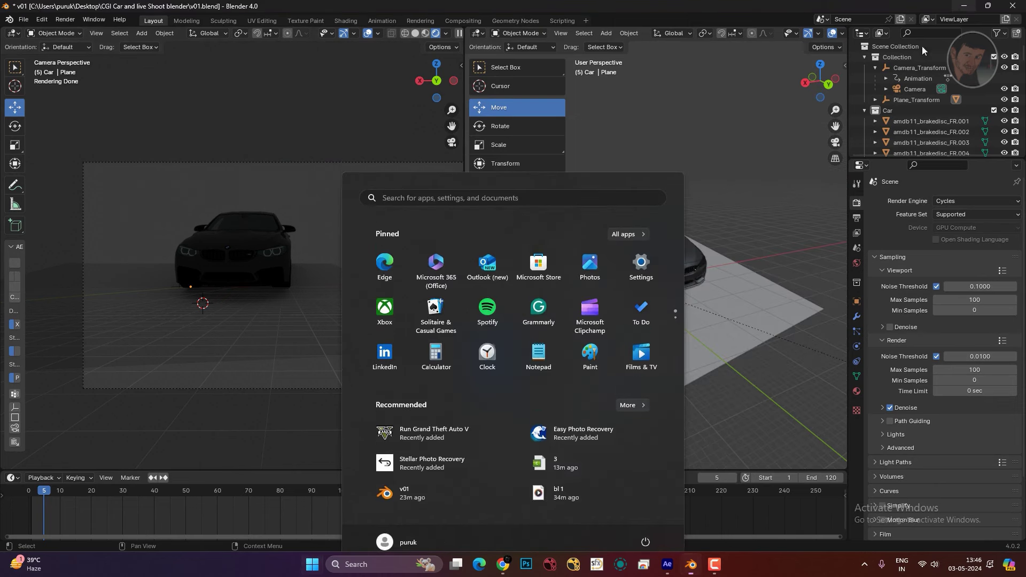
- Minimize Blender and open the CGI Car project's HDRm folder
left_click(962, 10)
left_click(964, 5)
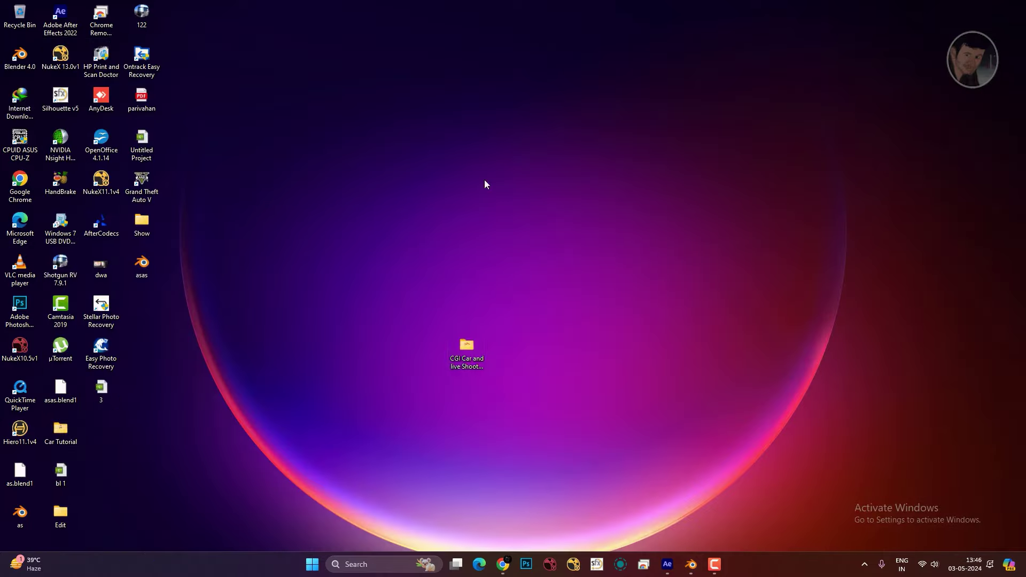
double_click(483, 359)
double_click(239, 130)
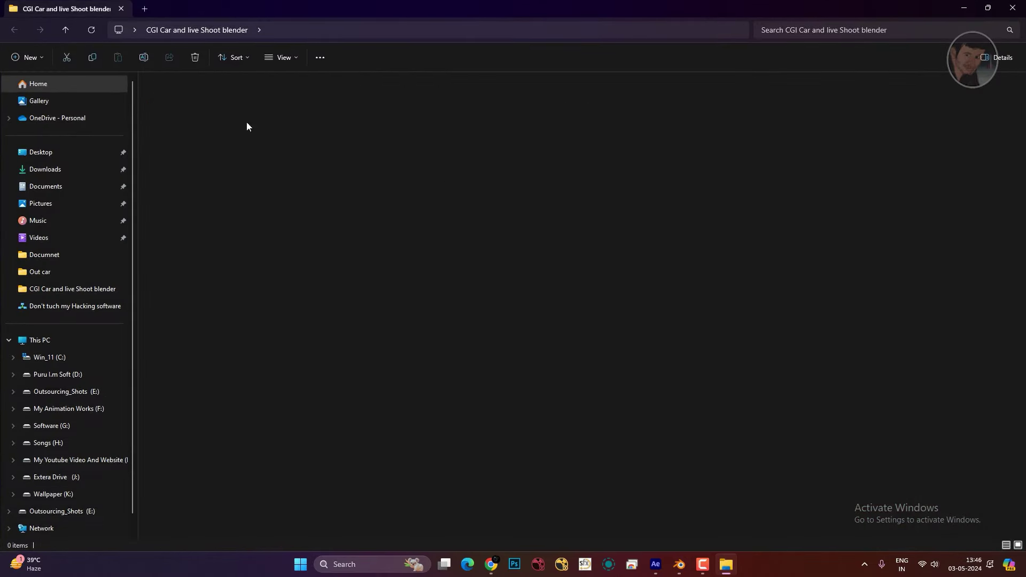
- Scroll through Poly Haven's HDRIs listing, then return to the HDRm folder
left_click(492, 565)
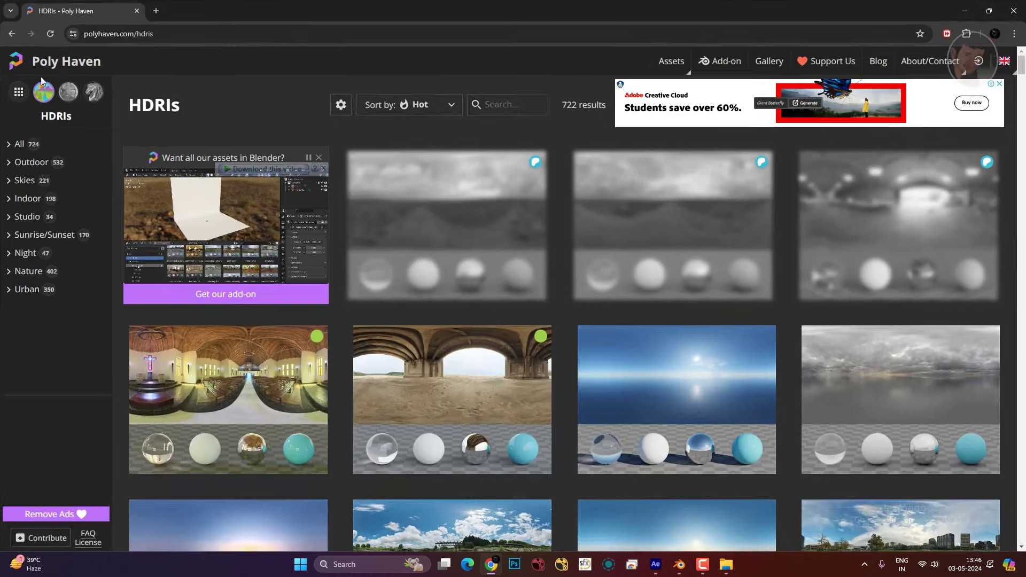
left_click(671, 61)
left_click(662, 85)
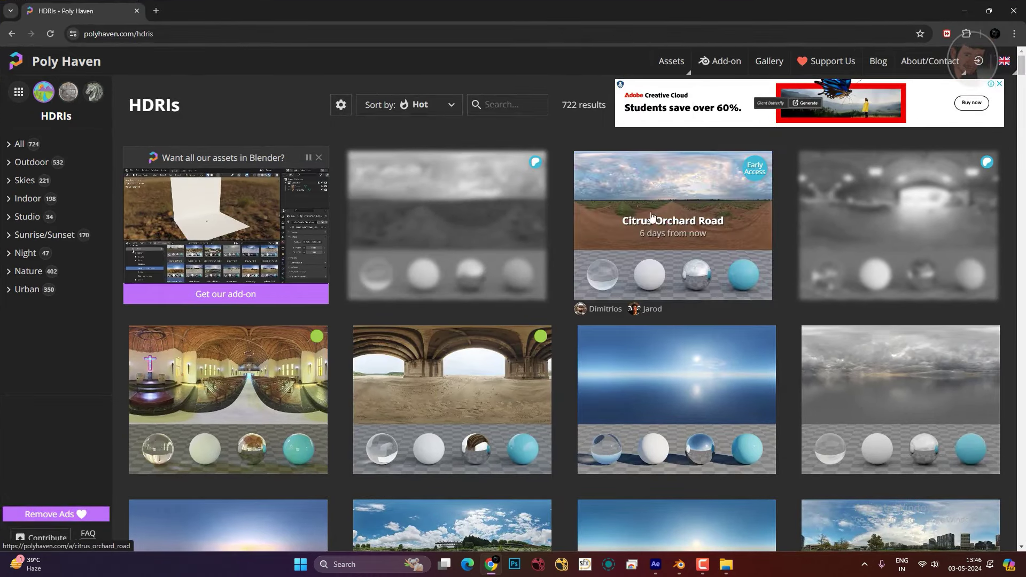
scroll(691, 289, "down", 3)
scroll(570, 317, "down", 4)
scroll(568, 315, "down", 4)
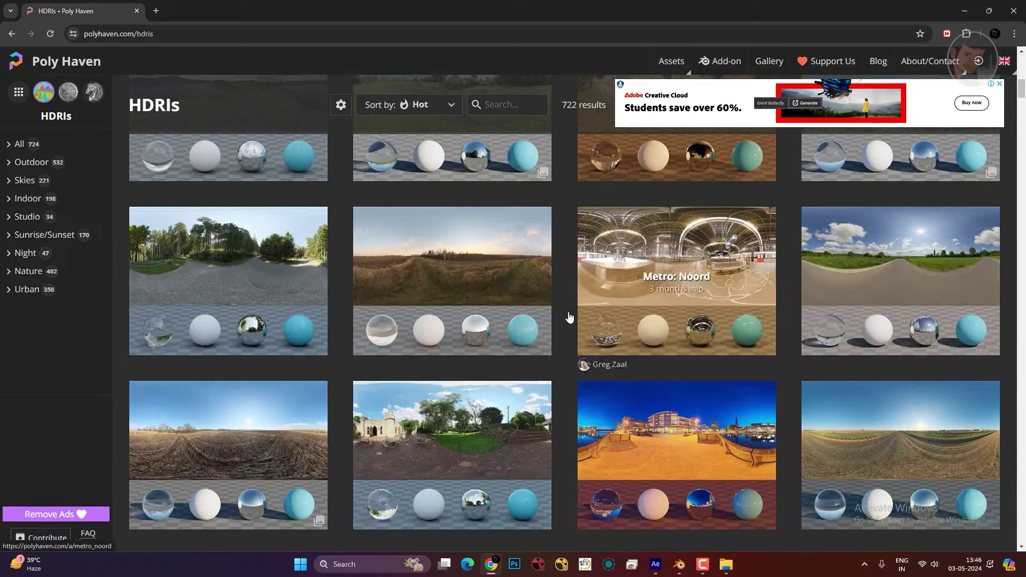
scroll(517, 309, "down", 5)
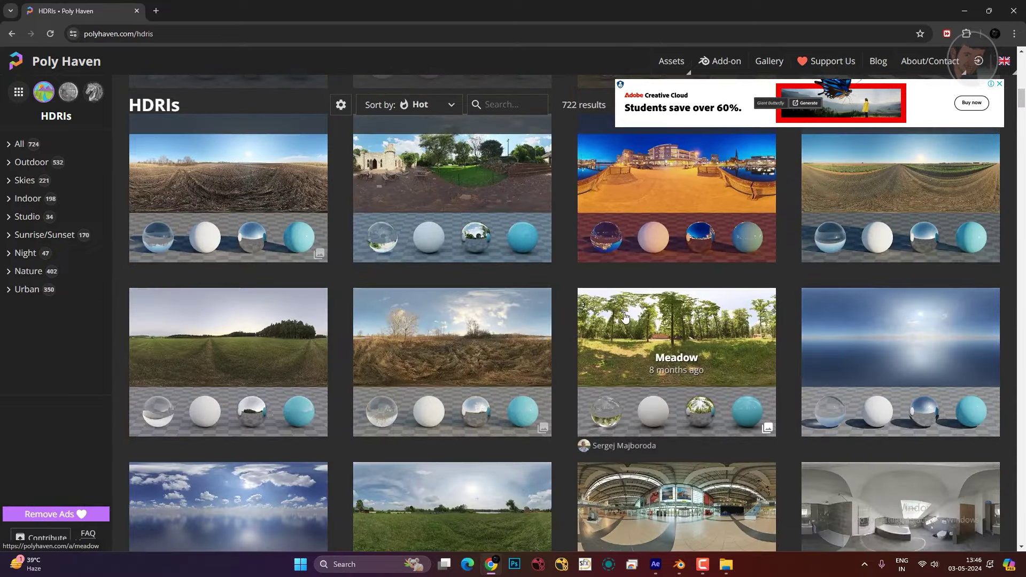
scroll(597, 273, "down", 1)
scroll(597, 273, "down", 3)
key("alt+Tab")
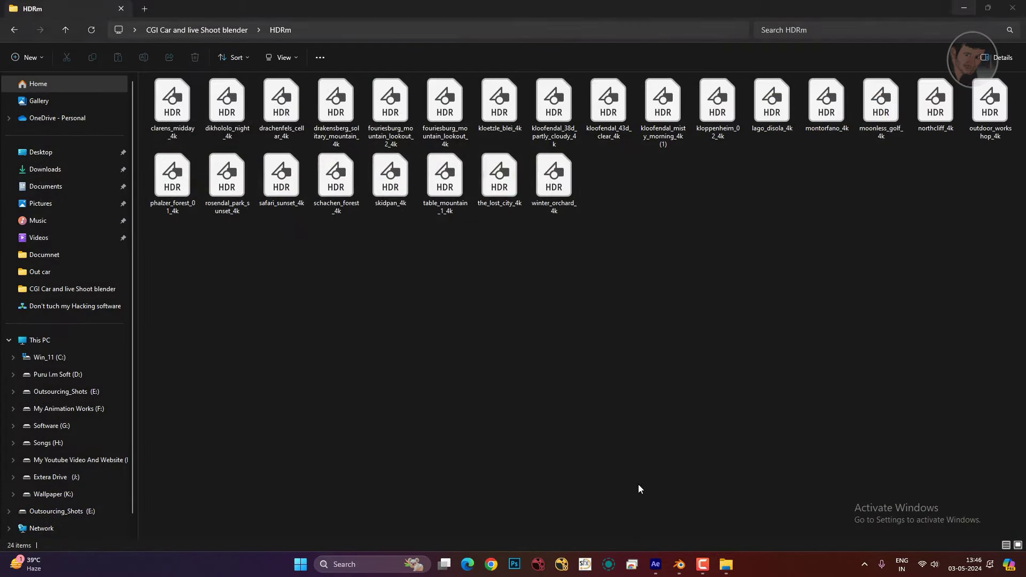
- Minimize the HDRm Explorer window and restore the Blender car scene from the taskbar
left_click(427, 34)
left_click(615, 255)
left_click(963, 7)
mouse_move(678, 564)
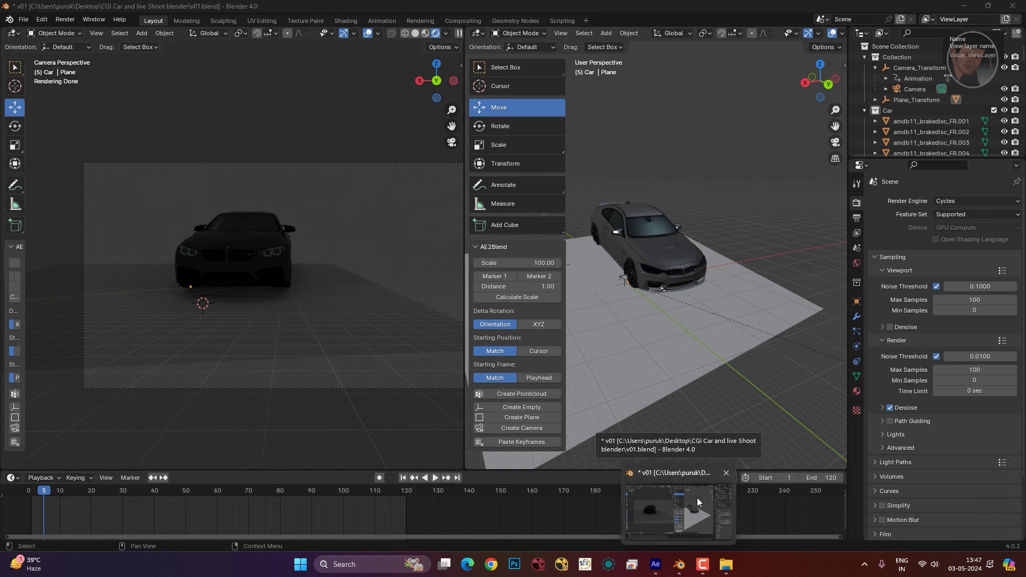
left_click(697, 498)
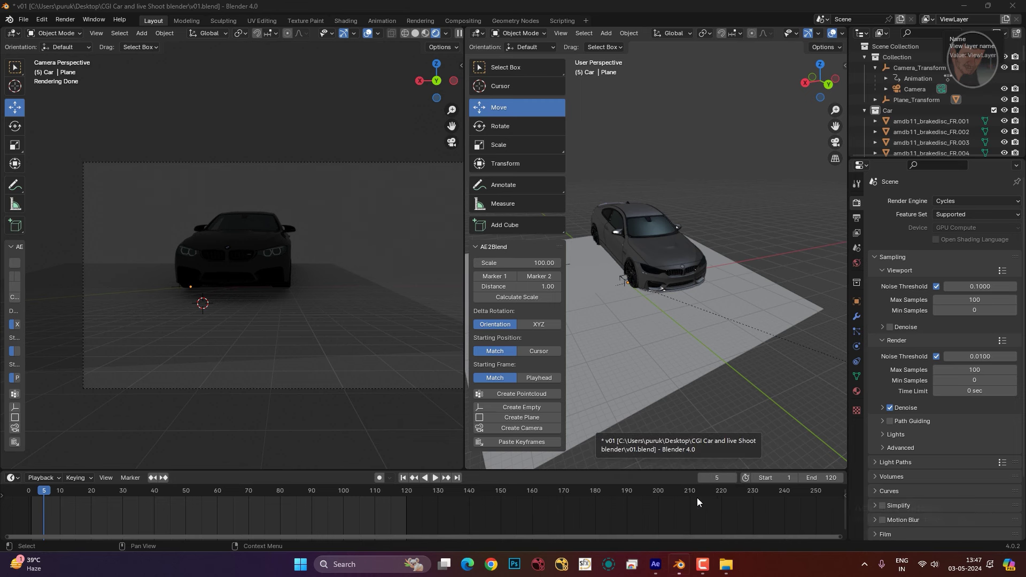
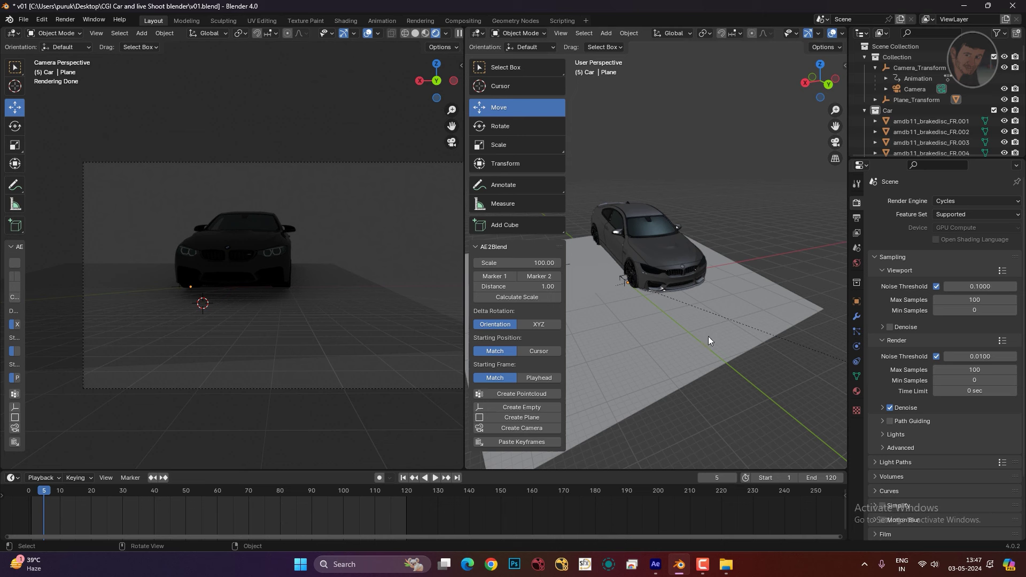
- Orbit around the car and ground plane, briefly selecting and deselecting the plane
scroll(699, 329, "down", 1)
scroll(436, 262, "up", 1)
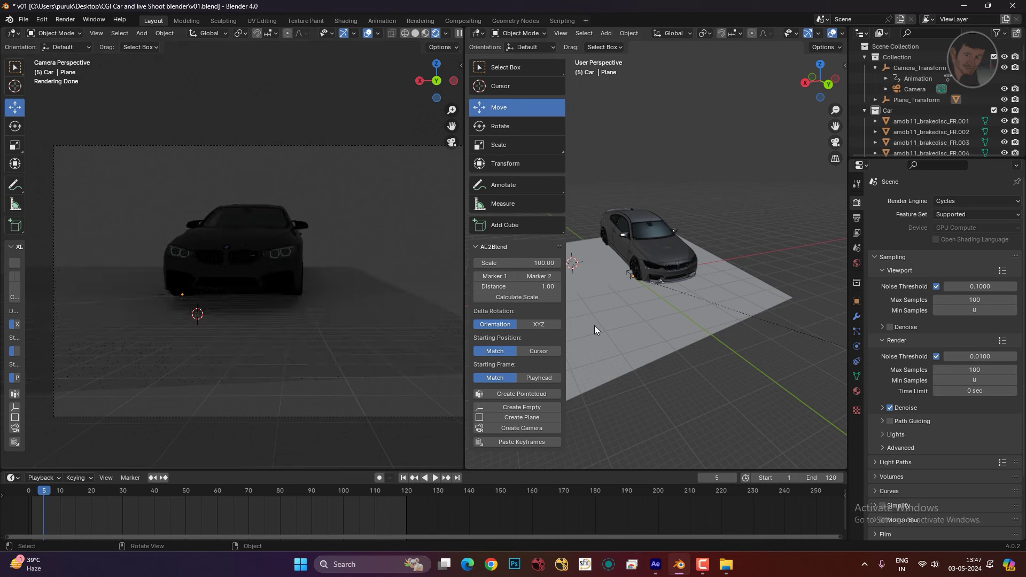
middle_click_drag(775, 285, 676, 329)
left_click(650, 317)
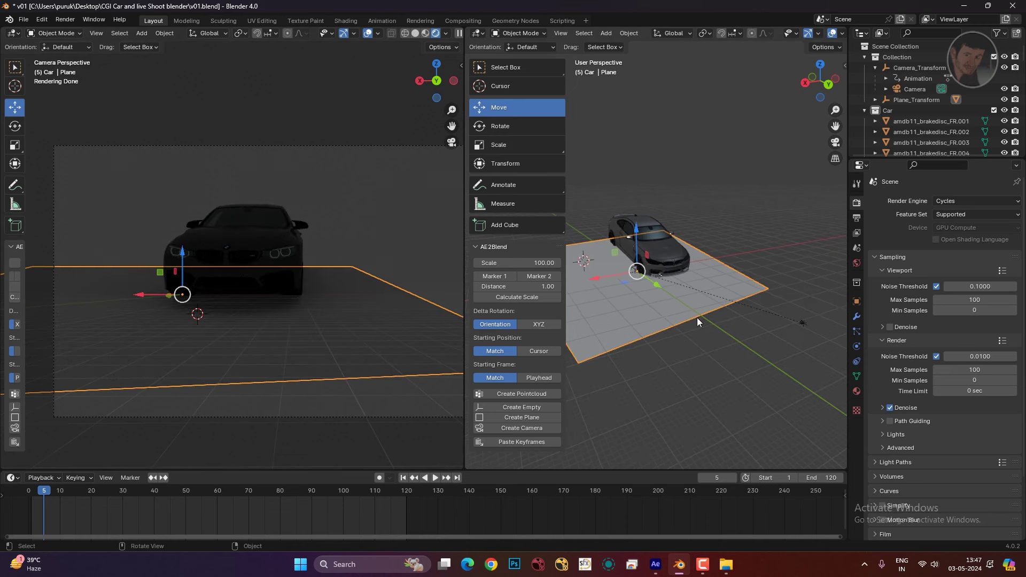
left_click(737, 253)
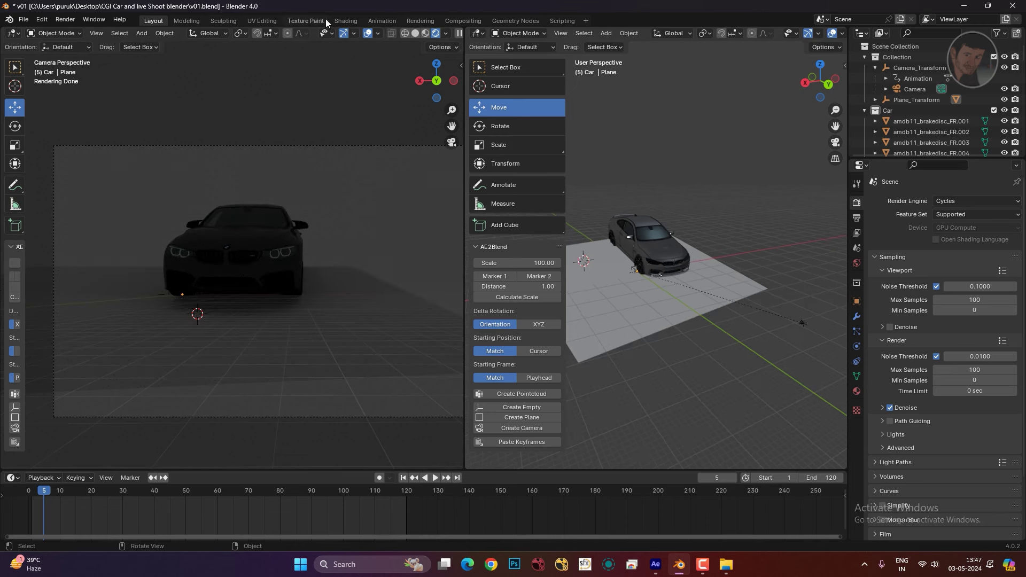
- In the Shading workspace, look through the scene camera with Rendered viewport shading
left_click(345, 21)
scroll(580, 284, "down", 5)
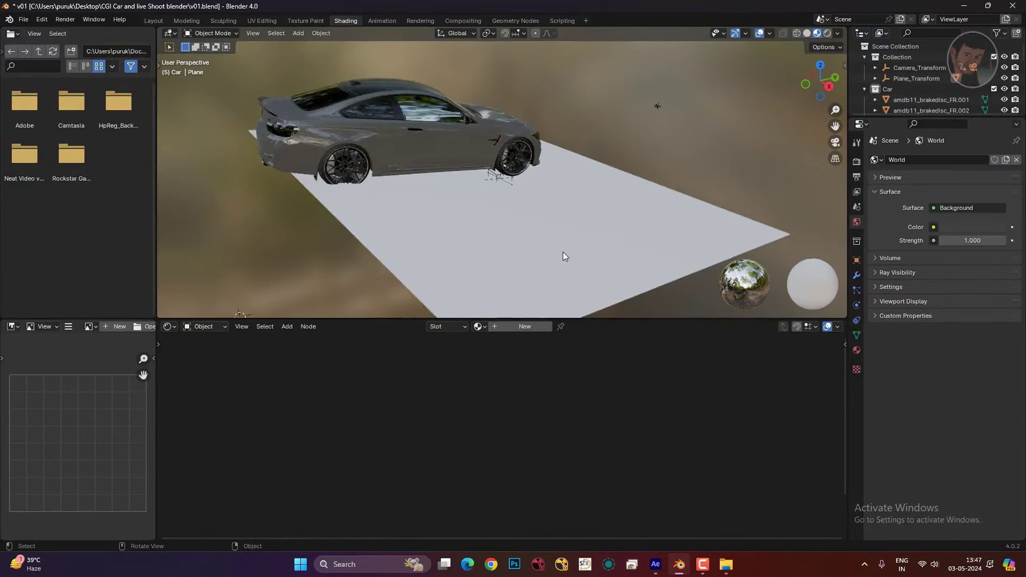
scroll(562, 256, "down", 3)
middle_click_drag(555, 232, 531, 221)
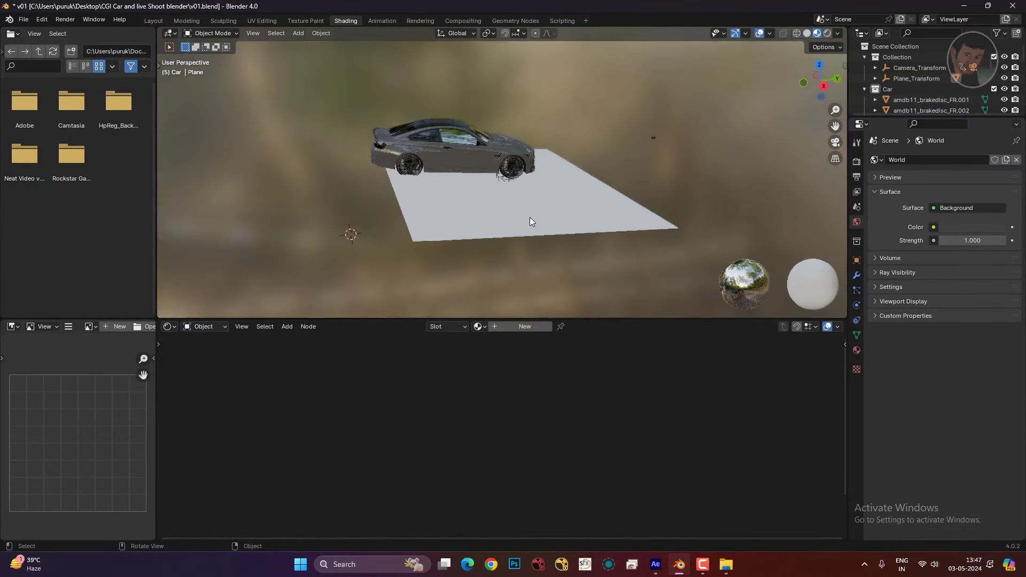
key("KP_0")
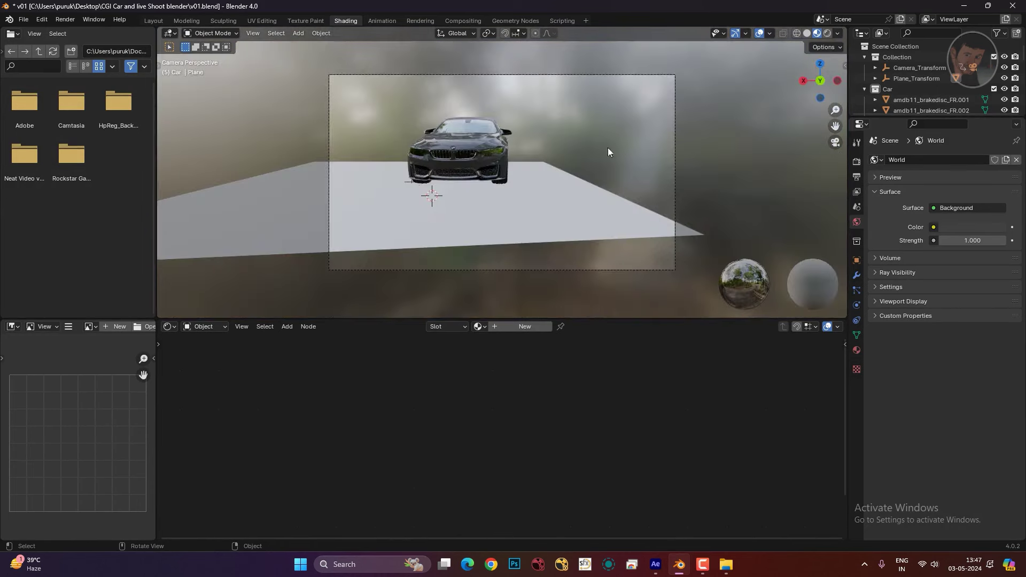
scroll(449, 250, "up", 1)
key("z")
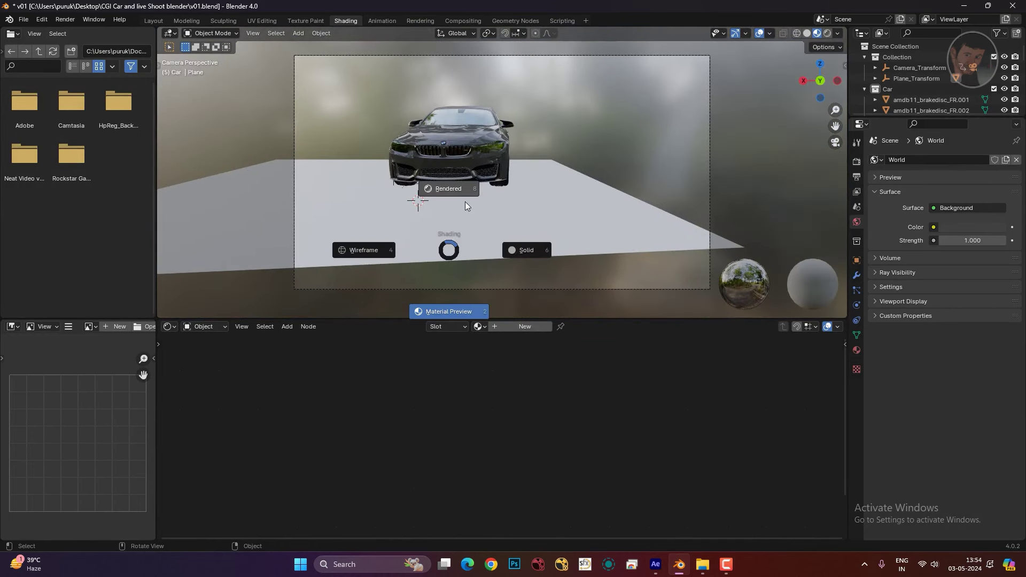
left_click(462, 200)
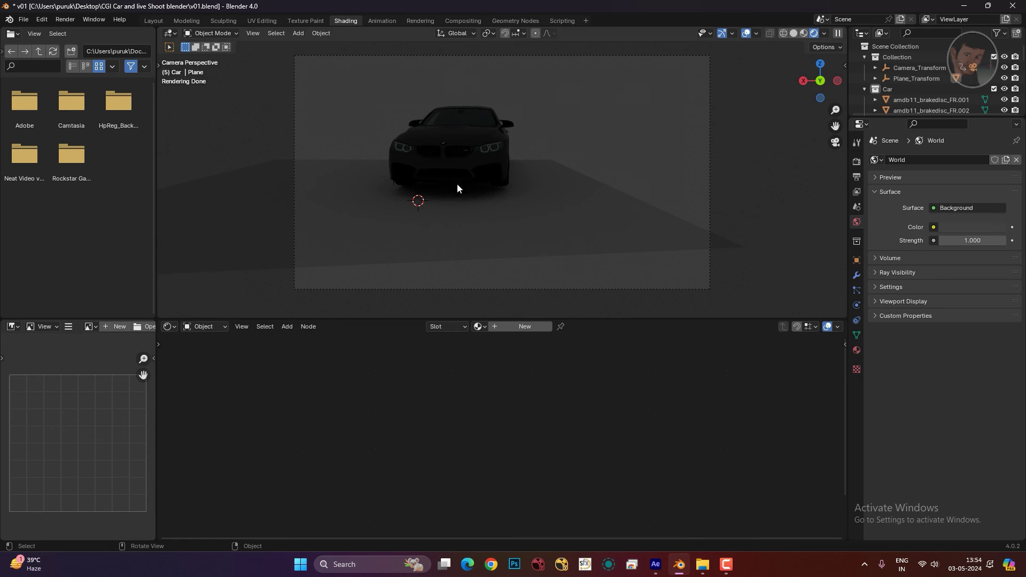
- Switch the node editor's Shader Type to World to show Background and World Output
left_click_drag(430, 318, 429, 320)
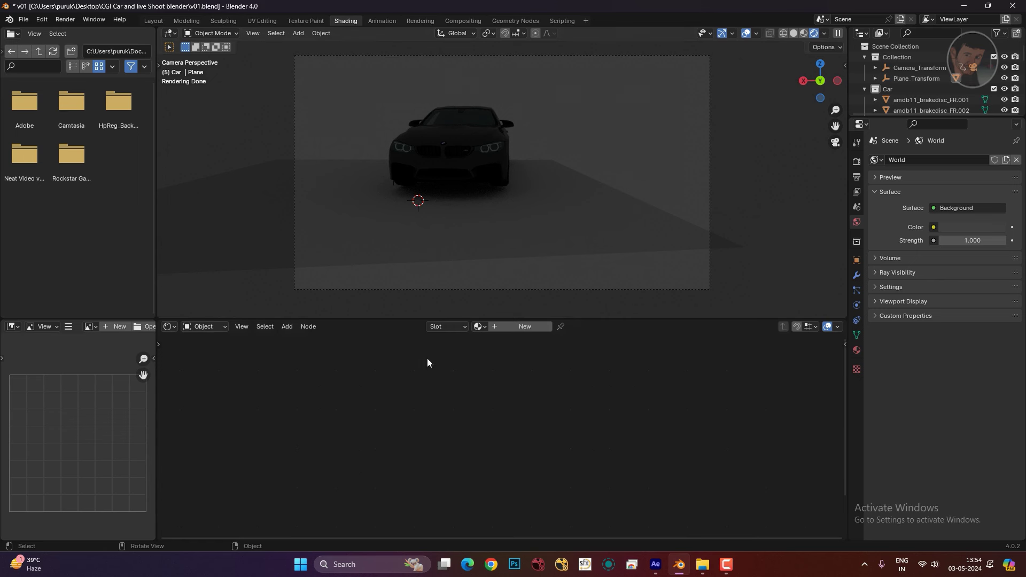
left_click(208, 328)
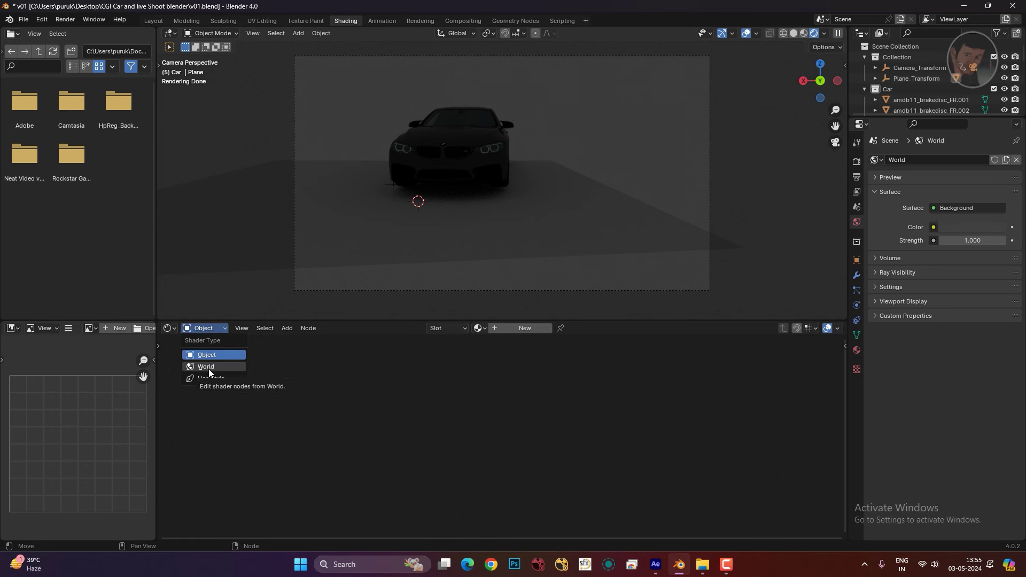
left_click(209, 372)
scroll(476, 386, "up", 1)
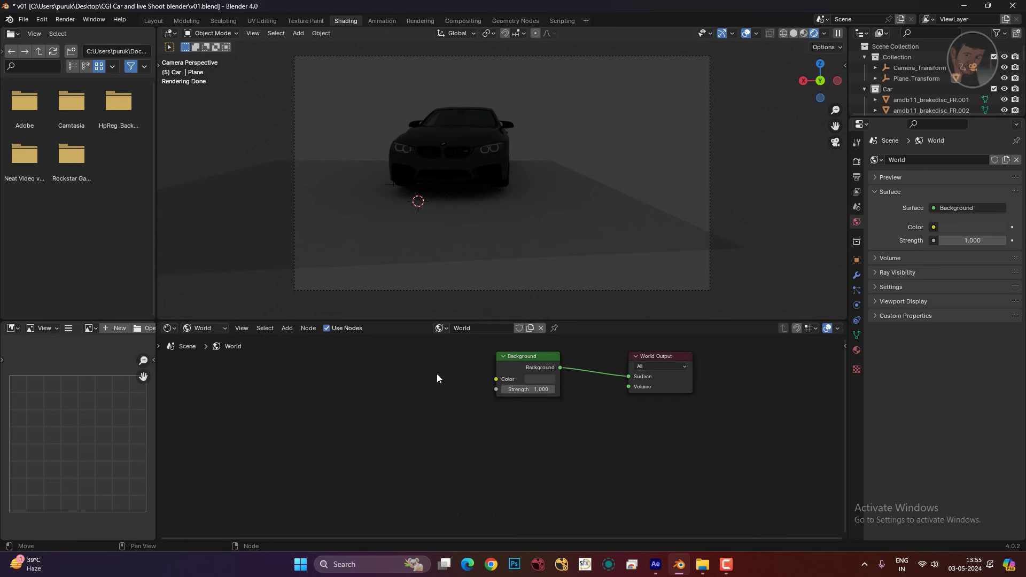
mouse_move(409, 401)
middle_mouse_down()
mouse_move(447, 437)
mouse_move(398, 393)
middle_mouse_up()
- Add an Environment Texture node to the left of the Background node
key("shift+a")
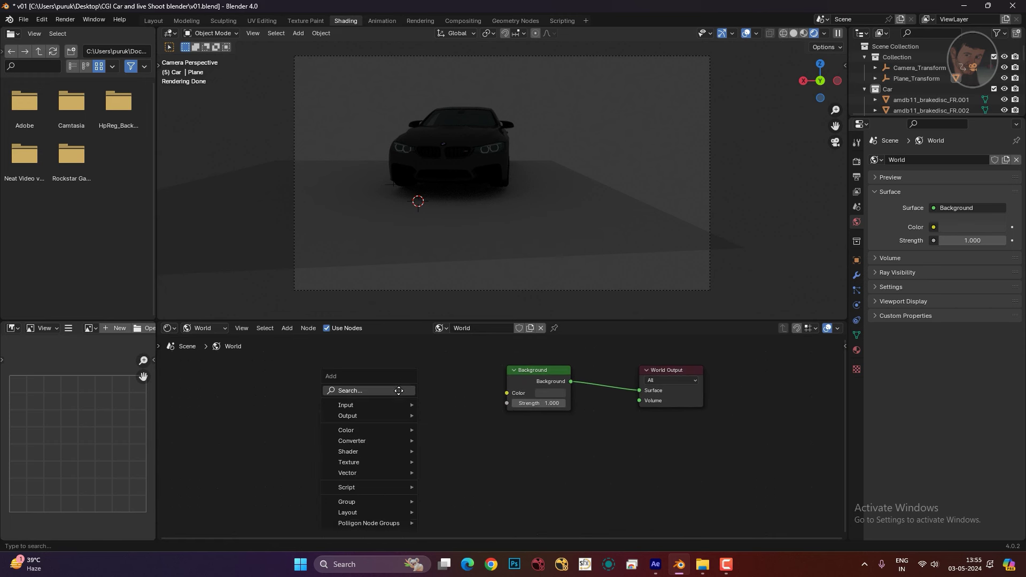
type("en")
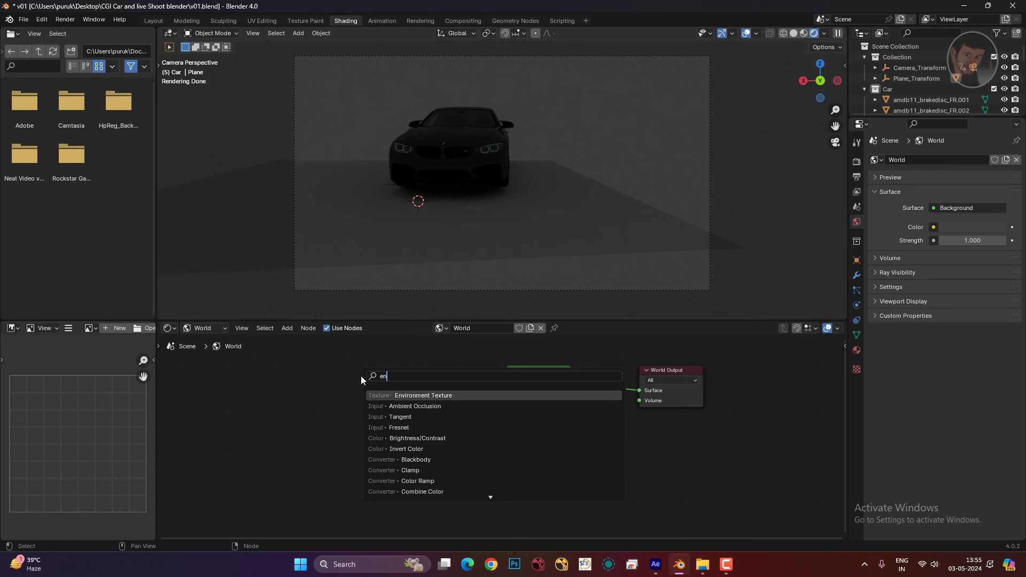
left_click(398, 396)
left_click(310, 365)
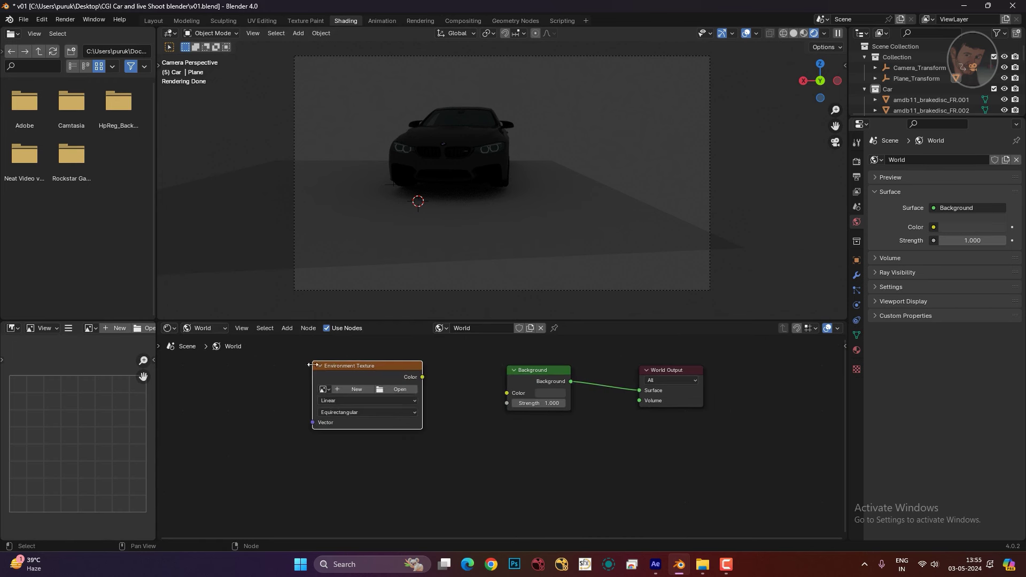
- Load clarens_midday_4k.hdr from the HDRm folder and link its Color to Background Color
left_click(408, 392)
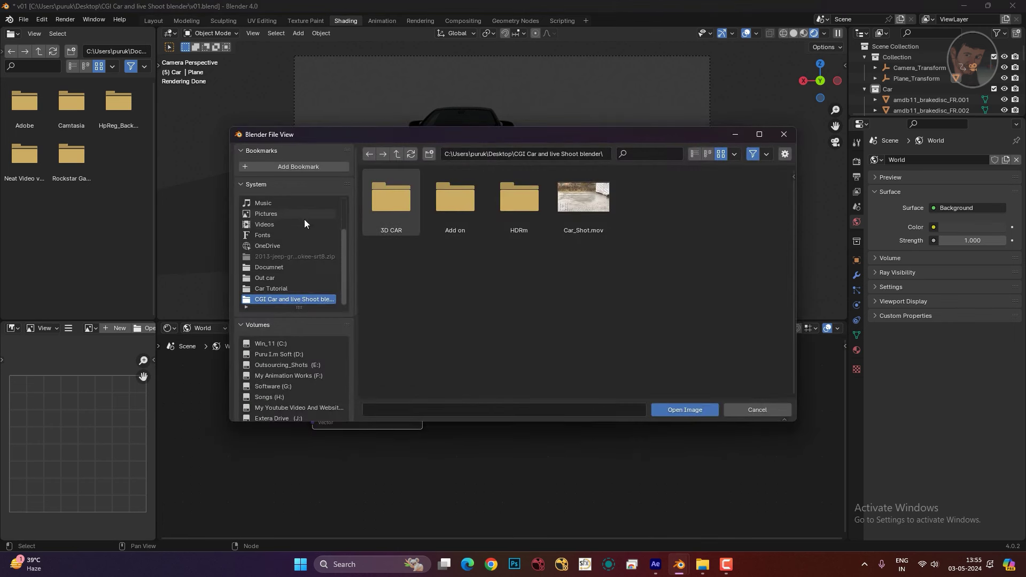
scroll(257, 281, "up", 2)
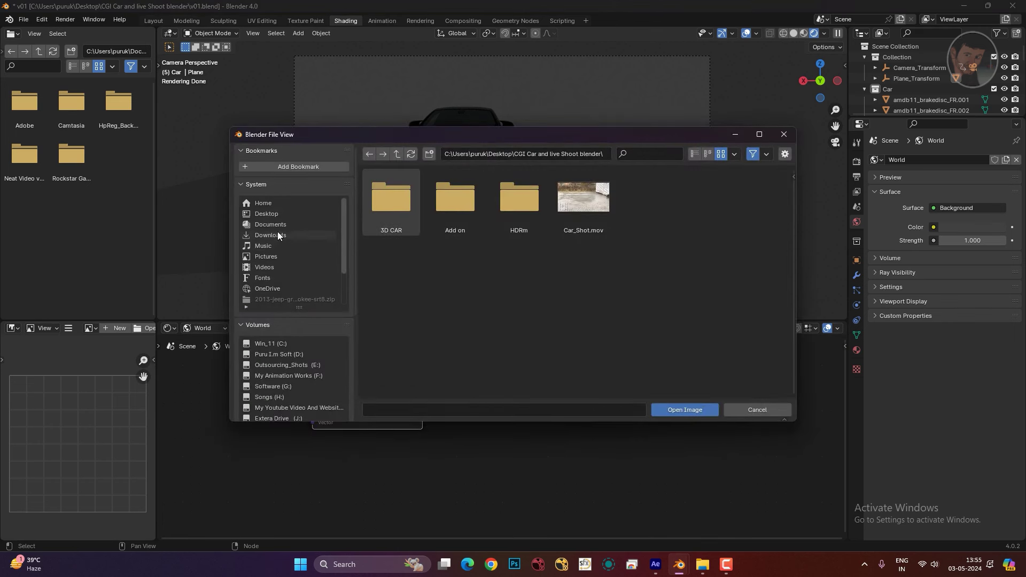
left_click(284, 215)
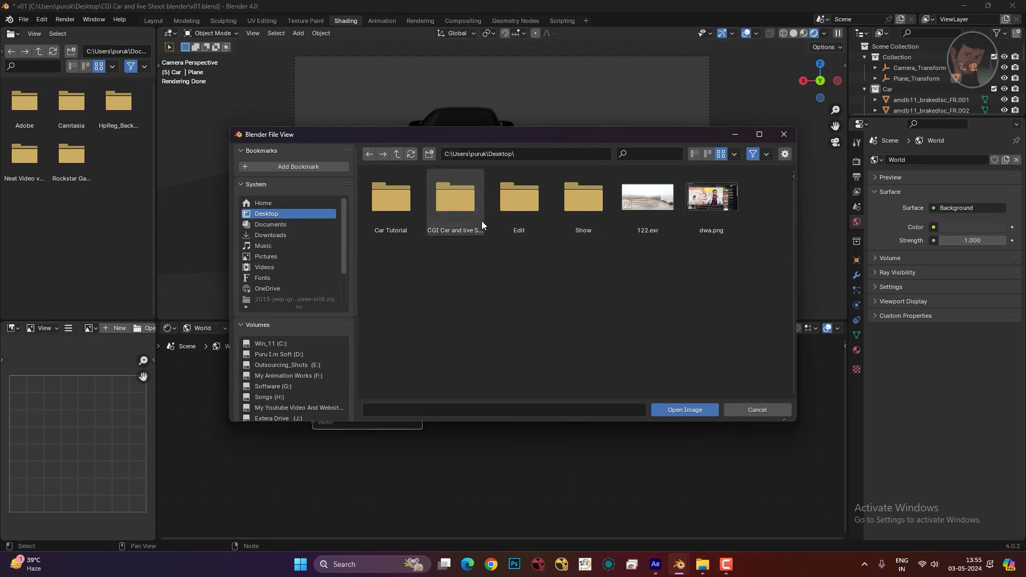
left_click(482, 221)
left_click(514, 216)
scroll(582, 278, "down", 1)
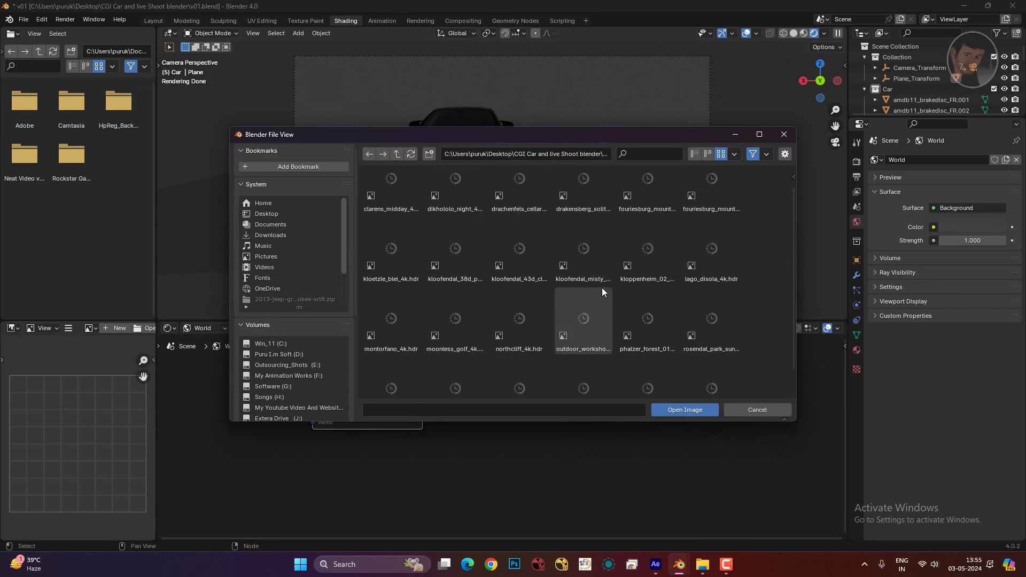
scroll(600, 292, "up", 1)
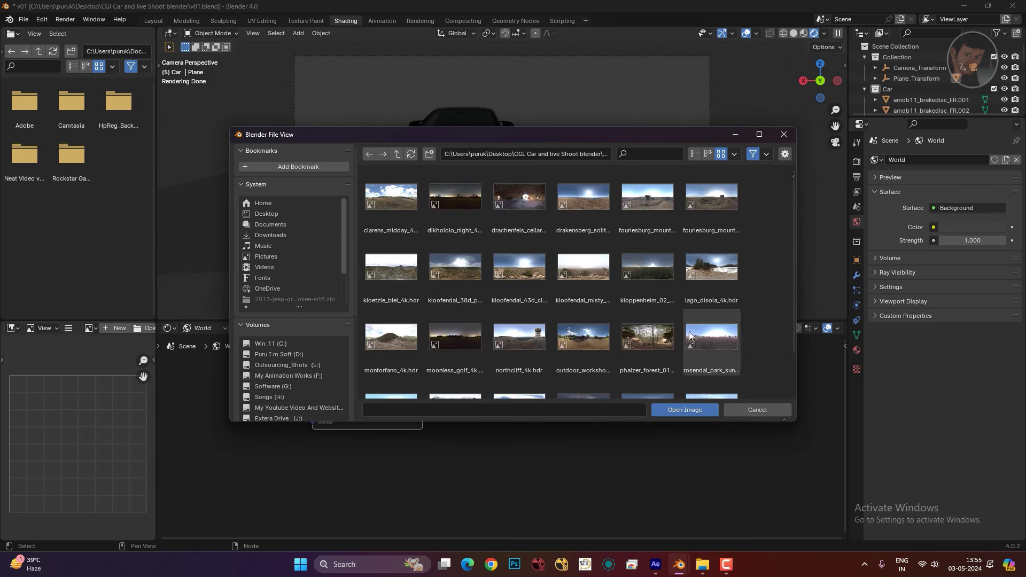
scroll(580, 336, "down", 2)
scroll(591, 357, "up", 2)
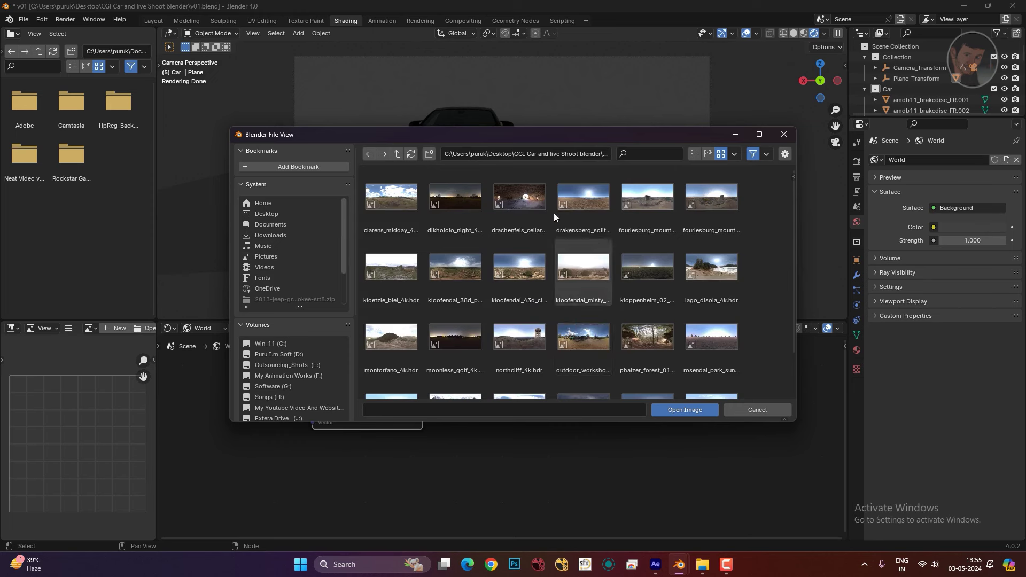
left_click(408, 207)
left_click(672, 415)
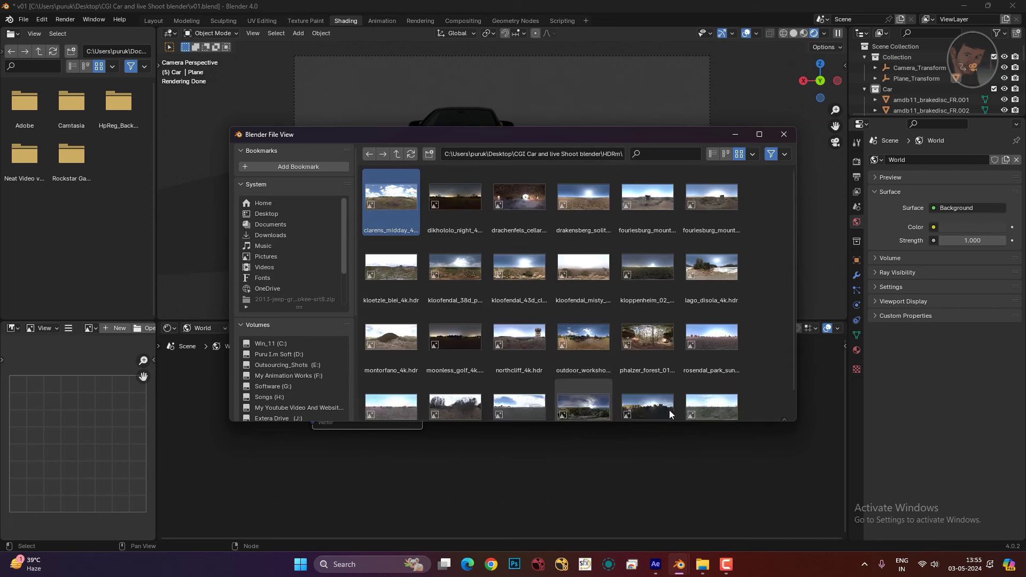
left_click_drag(421, 377, 506, 393)
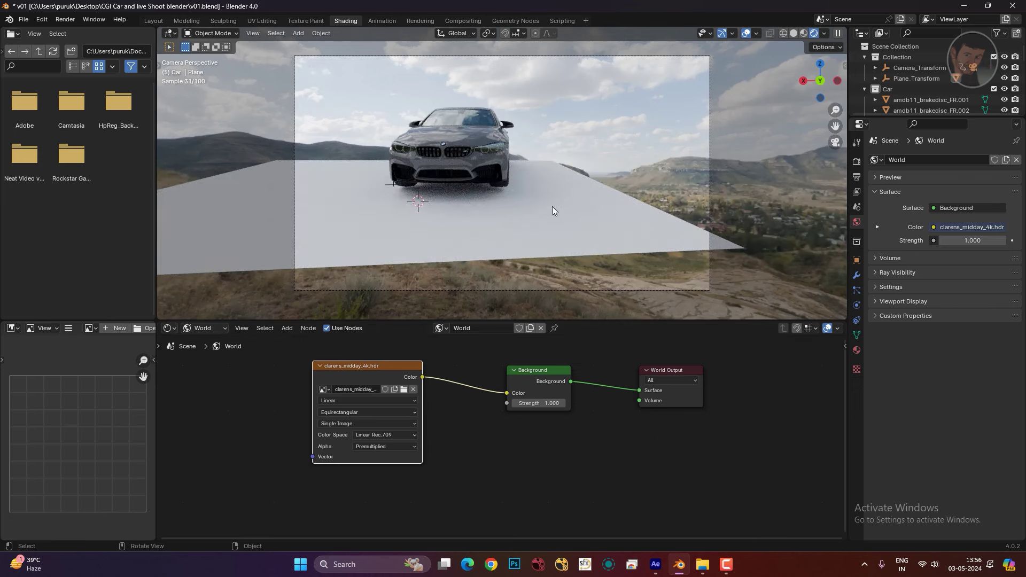
- Try kloofendal_38d_partly_cloudy_4k.hdr as the environment and toggle the Plane's visibility off and on
left_click(407, 391)
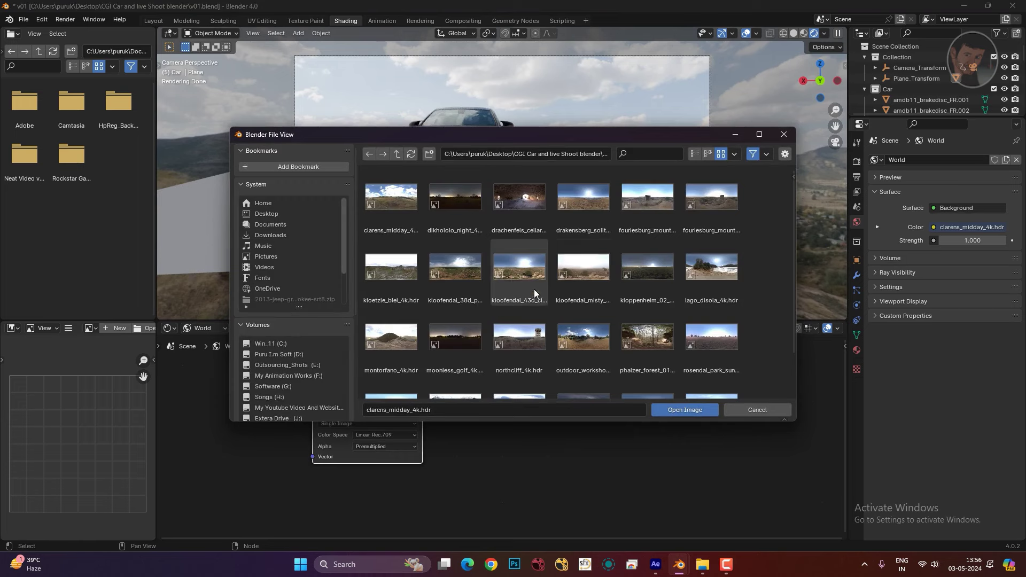
double_click(467, 282)
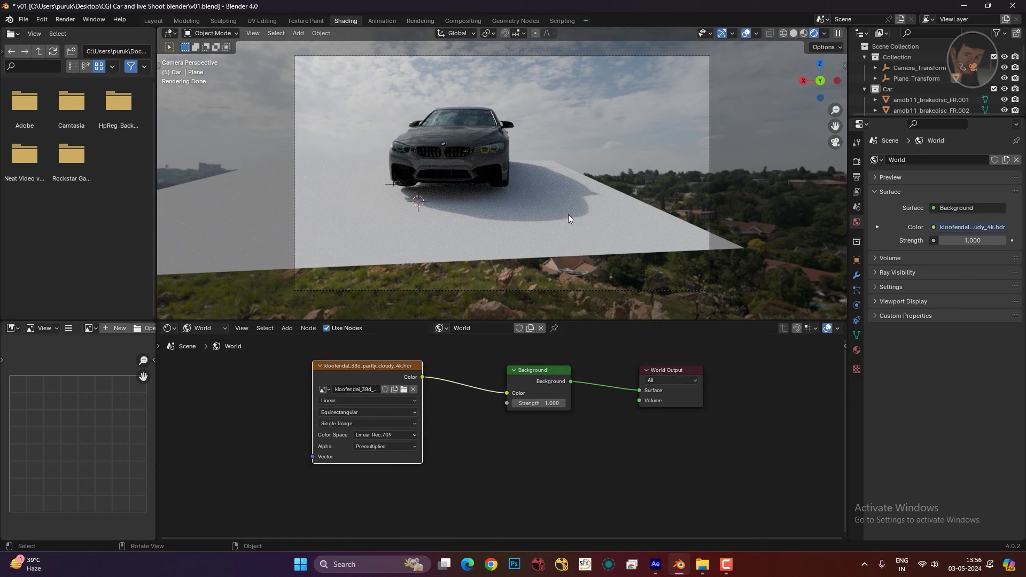
left_click(595, 244)
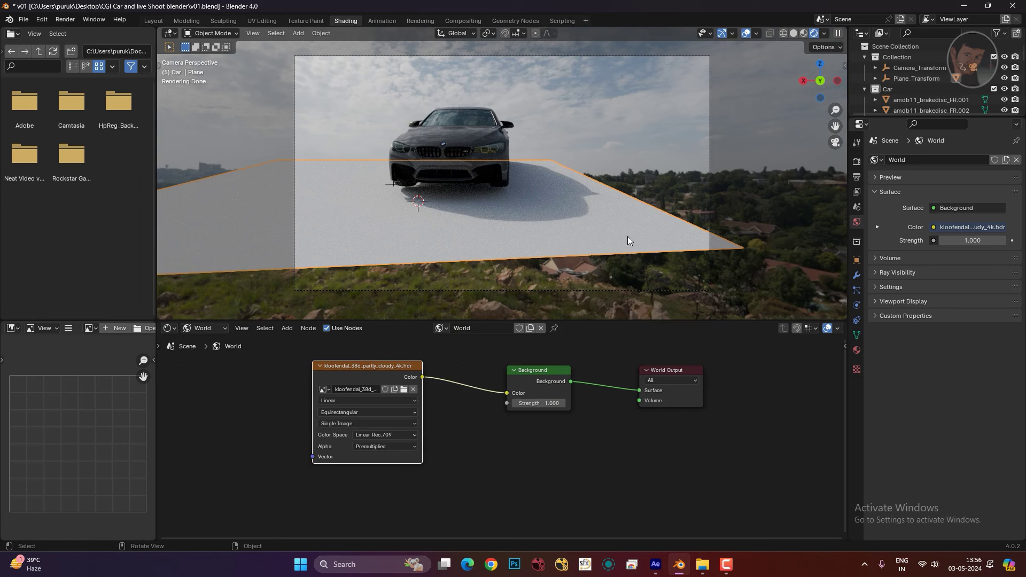
left_click_drag(952, 118, 951, 230)
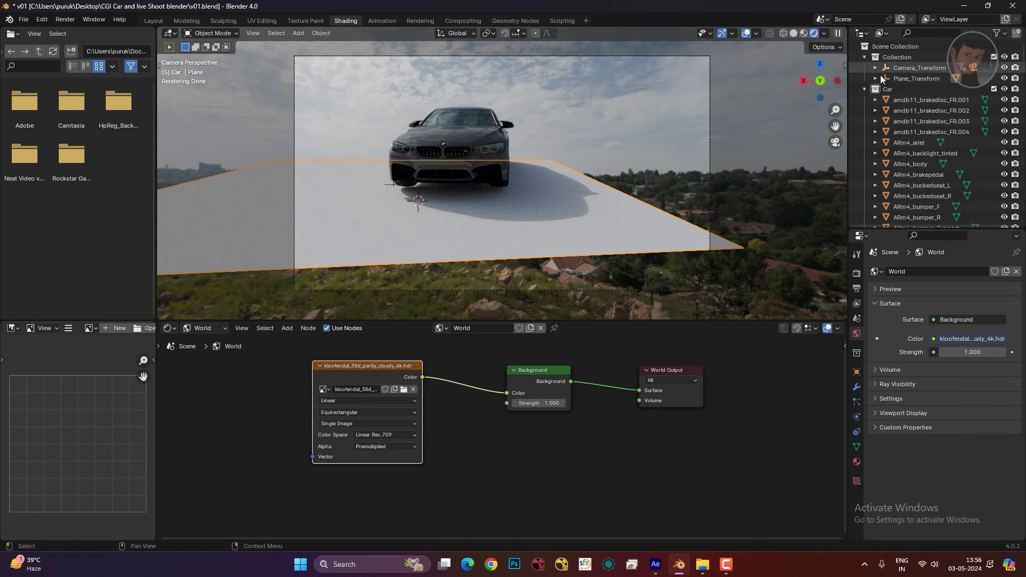
left_click(875, 79)
left_click(1004, 89)
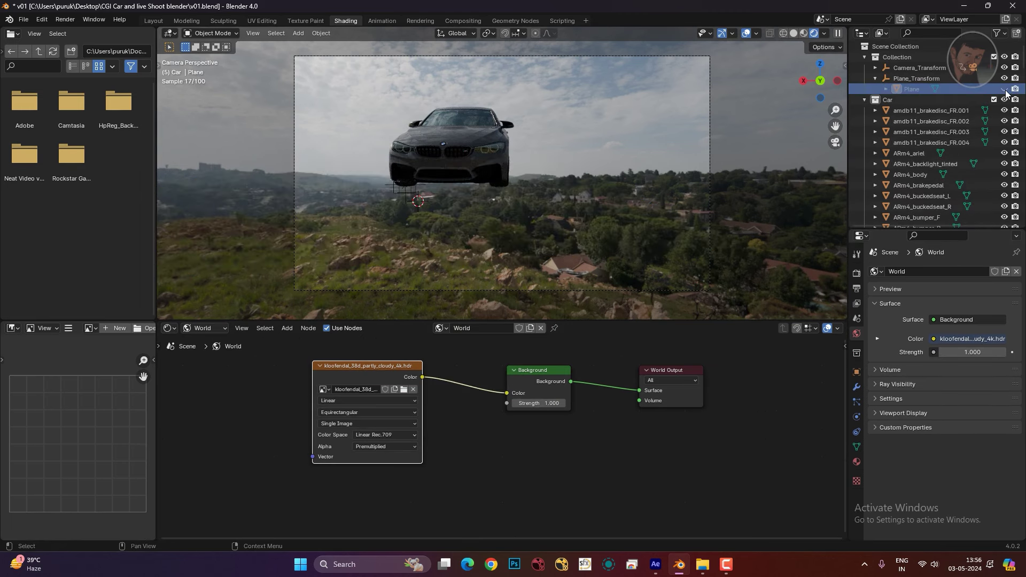
left_click(1005, 89)
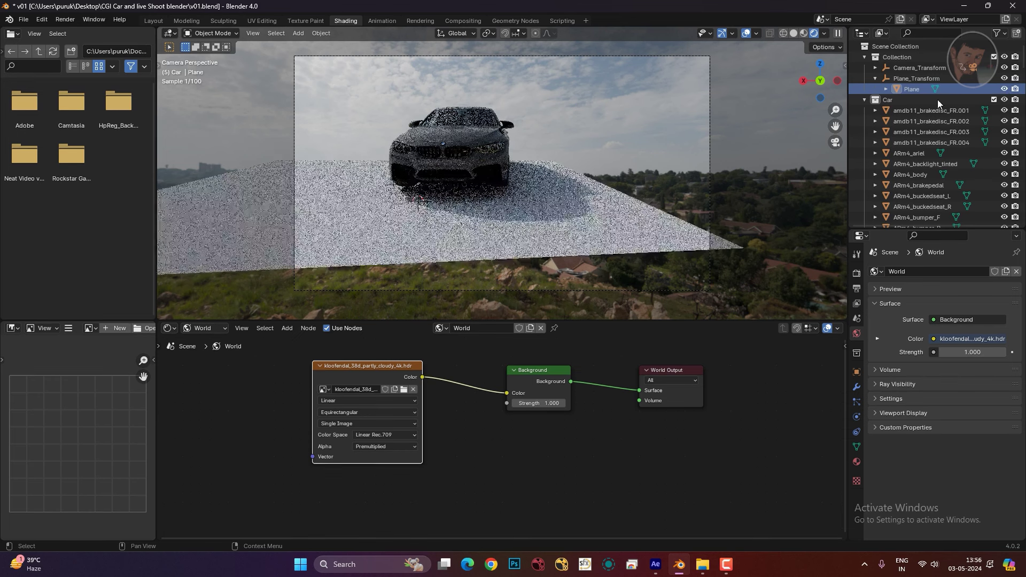
- Swap the environment image to the snowy lake lago_disola_4k.hdr, then return to Layout
left_click(401, 389)
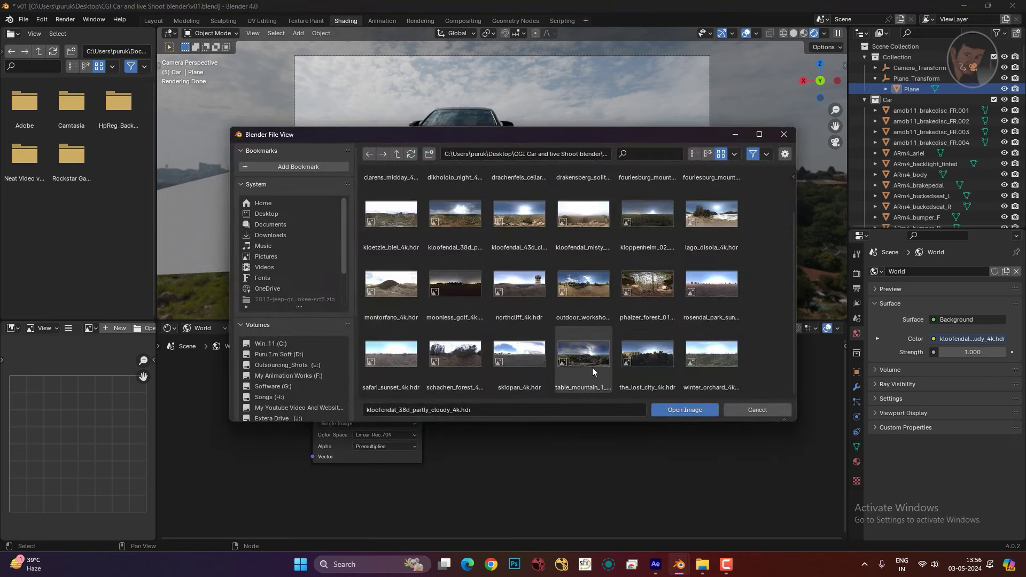
scroll(592, 366, "up", 2)
double_click(712, 259)
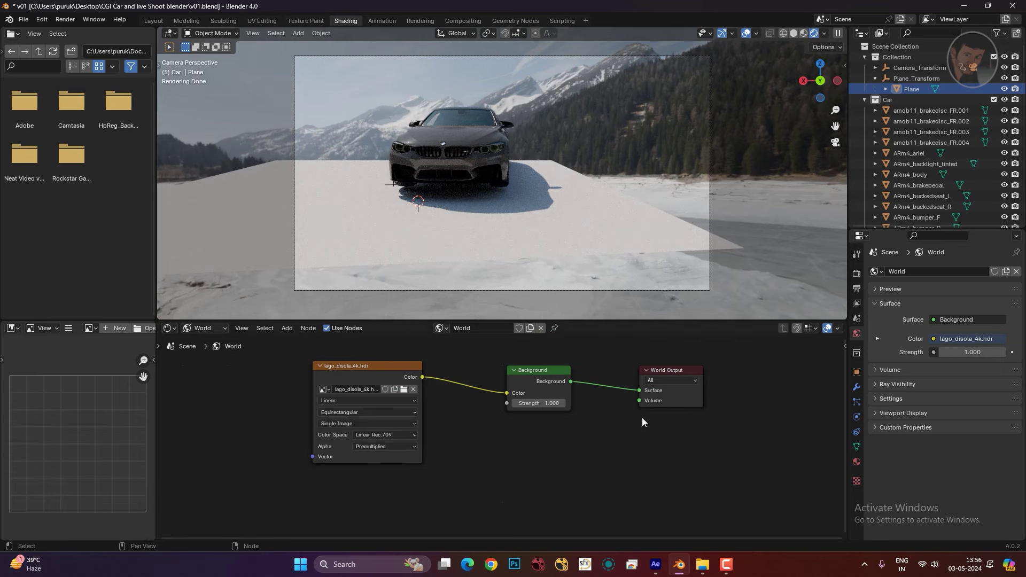
scroll(563, 218, "down", 2)
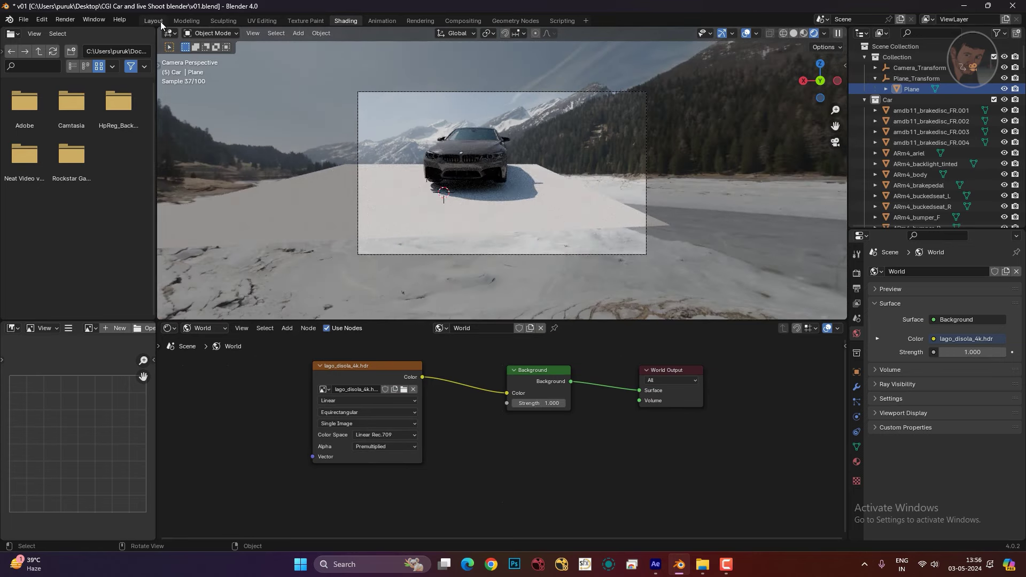
left_click(153, 21)
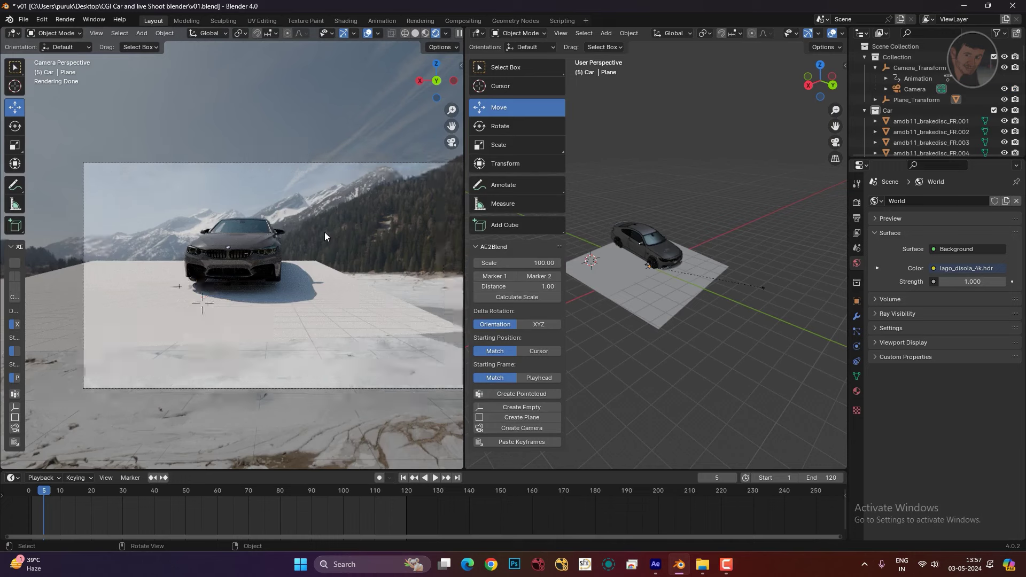
- Enable Film Transparent and Transparent Glass in the Render Properties
scroll(210, 262, "up", 1)
scroll(262, 248, "down", 1)
scroll(339, 226, "down", 2)
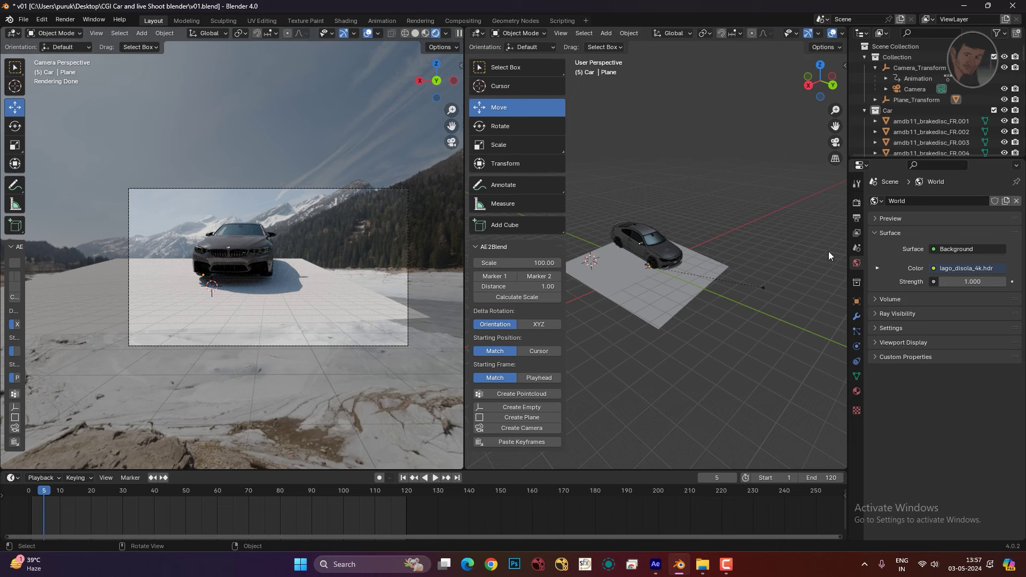
left_click(857, 203)
scroll(898, 343, "down", 2)
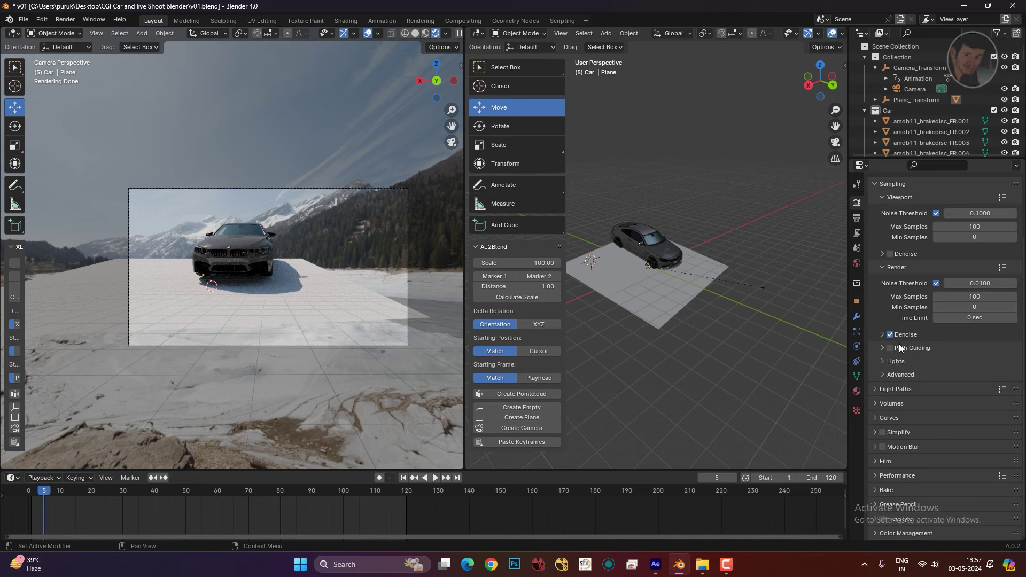
left_click(874, 462)
scroll(904, 452, "down", 4)
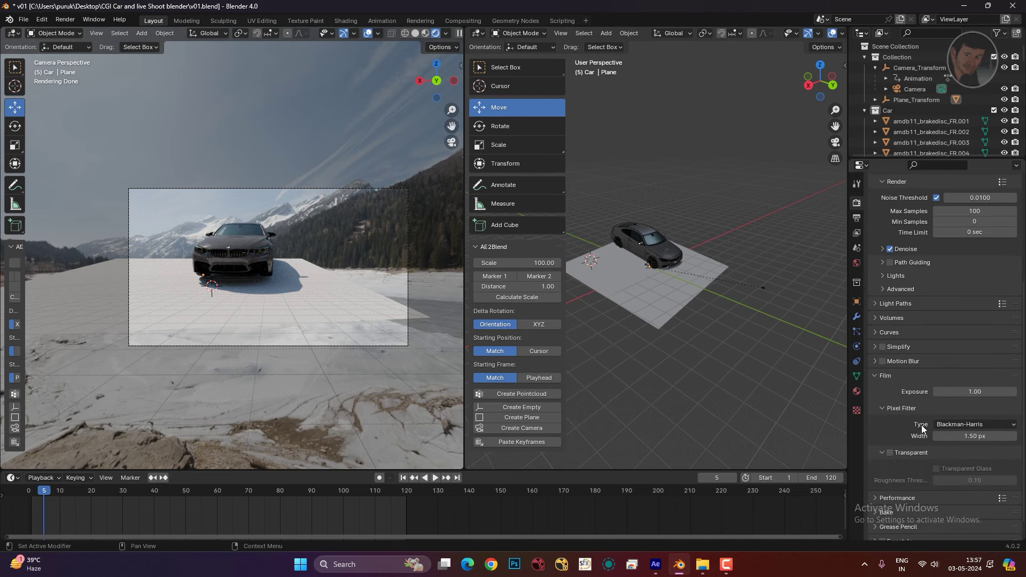
left_click(891, 454)
scroll(909, 457, "down", 1)
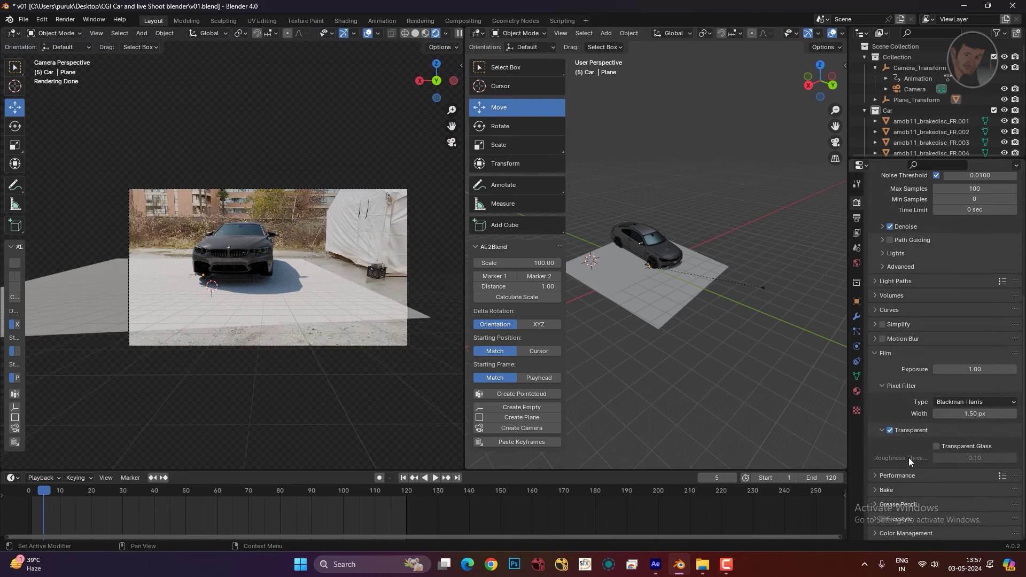
left_click(936, 446)
scroll(309, 249, "up", 1)
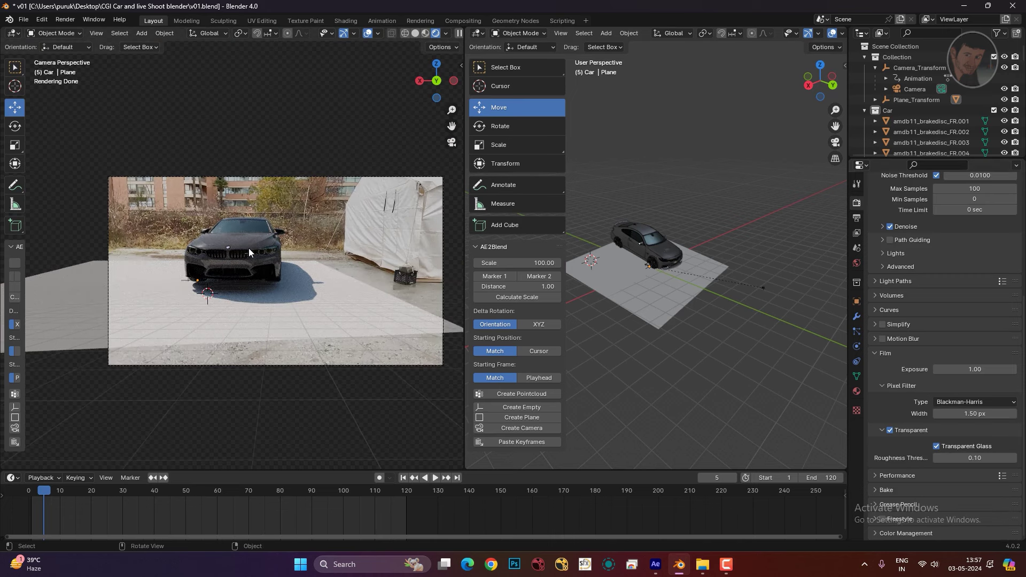
- Make the ground Plane a Shadow Catcher under Object Properties > Visibility
left_click(337, 333)
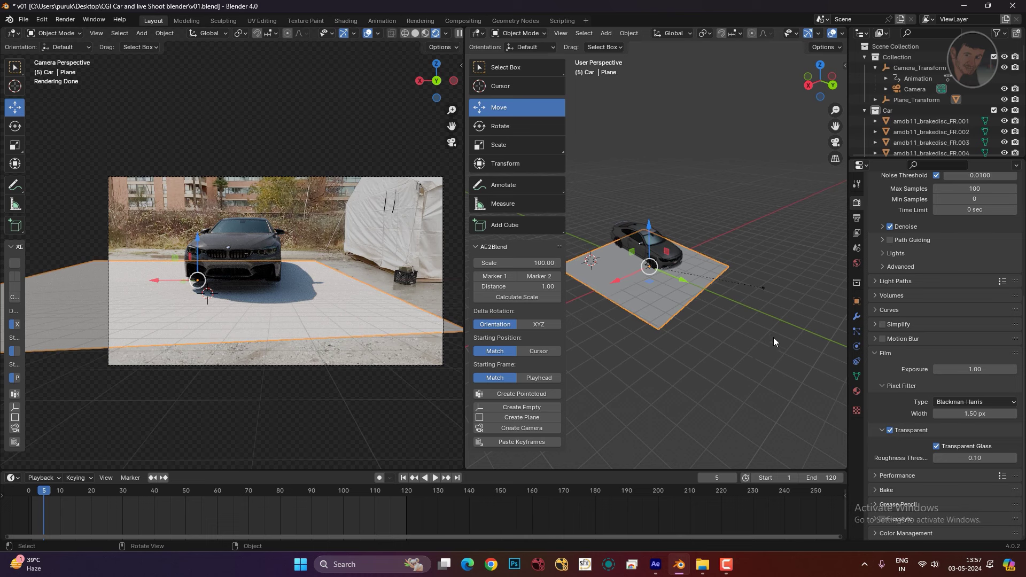
left_click(856, 301)
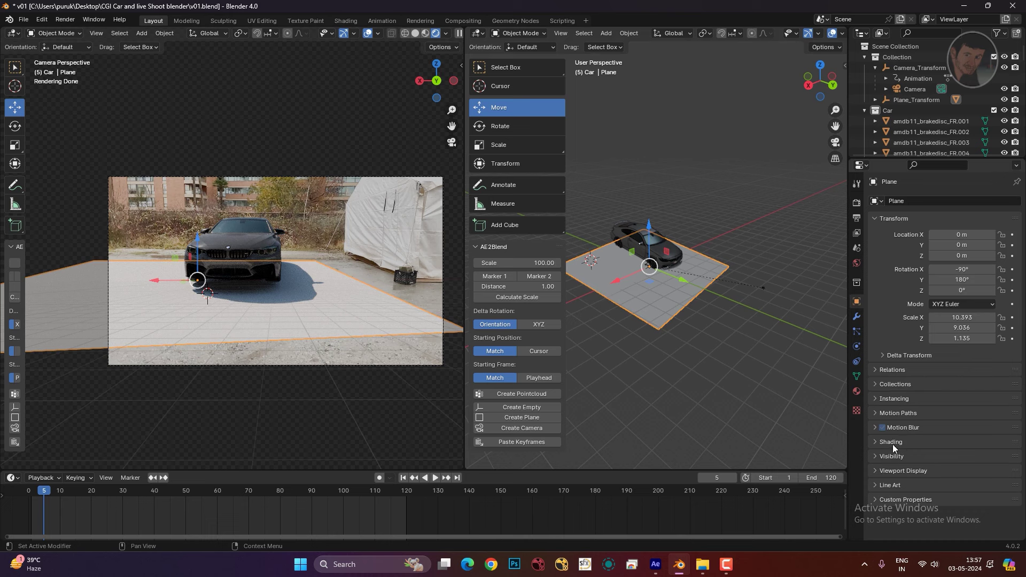
left_click(903, 471)
scroll(913, 459, "down", 4)
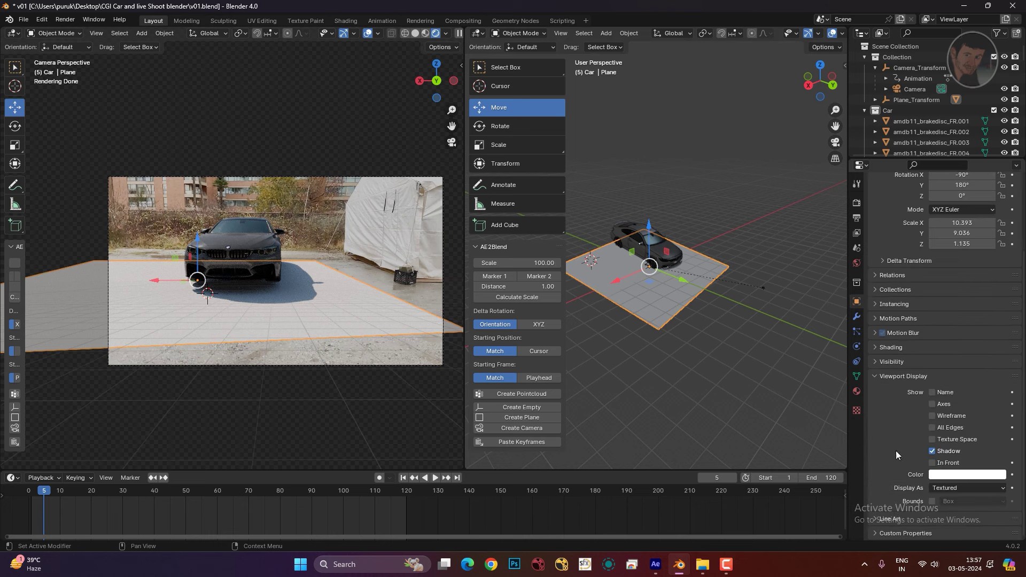
scroll(893, 515, "down", 2)
left_click(909, 400)
left_click(942, 372)
left_click(719, 385)
- Resize the editor borders to widen the camera view and make the 3D viewports taller
middle_click_drag(719, 385, 732, 374)
scroll(226, 310, "up", 2)
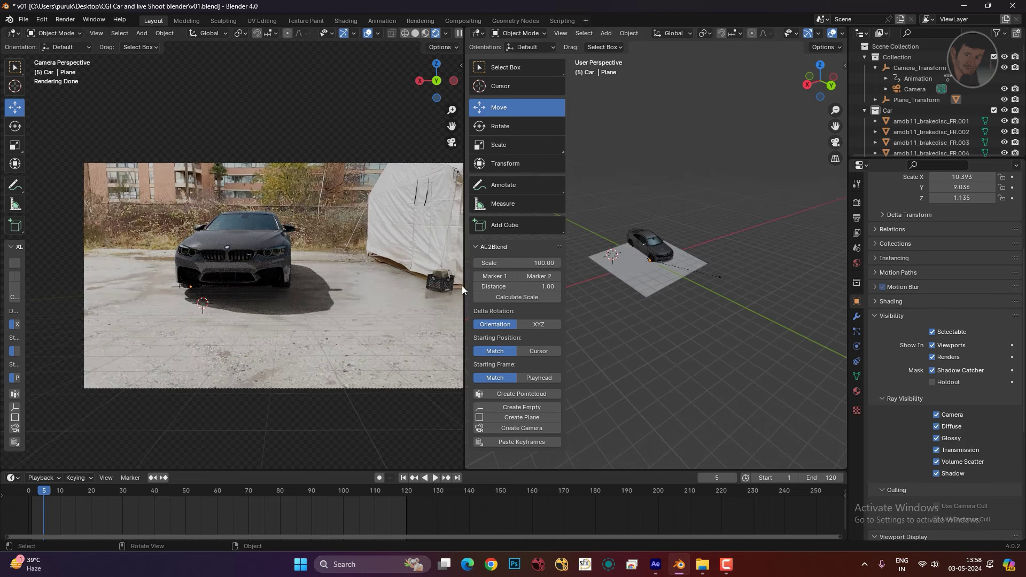
left_click_drag(459, 290, 447, 290)
mouse_move(679, 342)
middle_mouse_down()
mouse_move(669, 319)
mouse_move(687, 323)
mouse_move(643, 254)
middle_mouse_up()
scroll(642, 254, "up", 6)
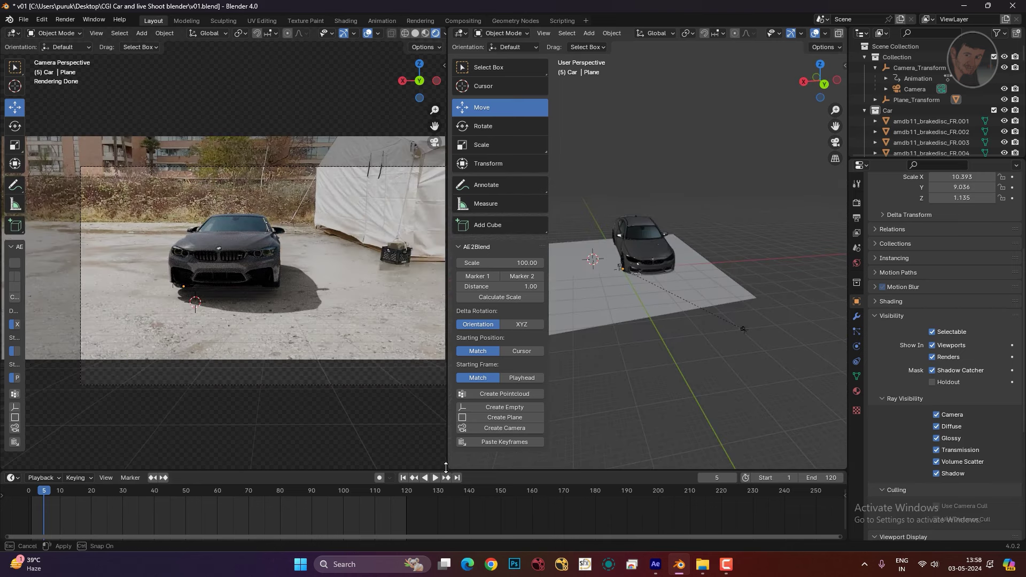
left_click_drag(446, 464, 447, 409)
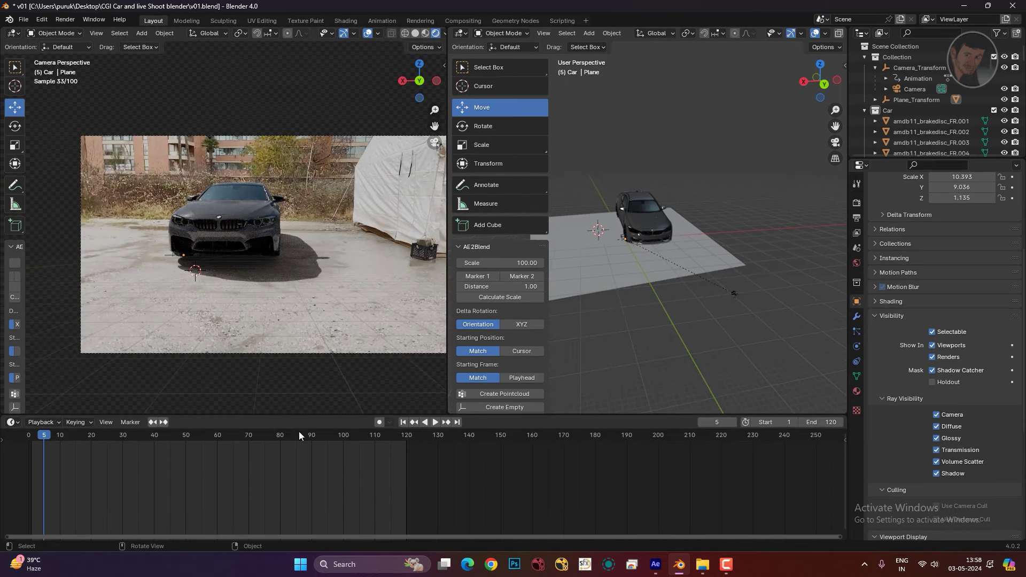
left_click_drag(319, 414, 318, 326)
left_click_drag(30, 326, 199, 335)
left_click(14, 341)
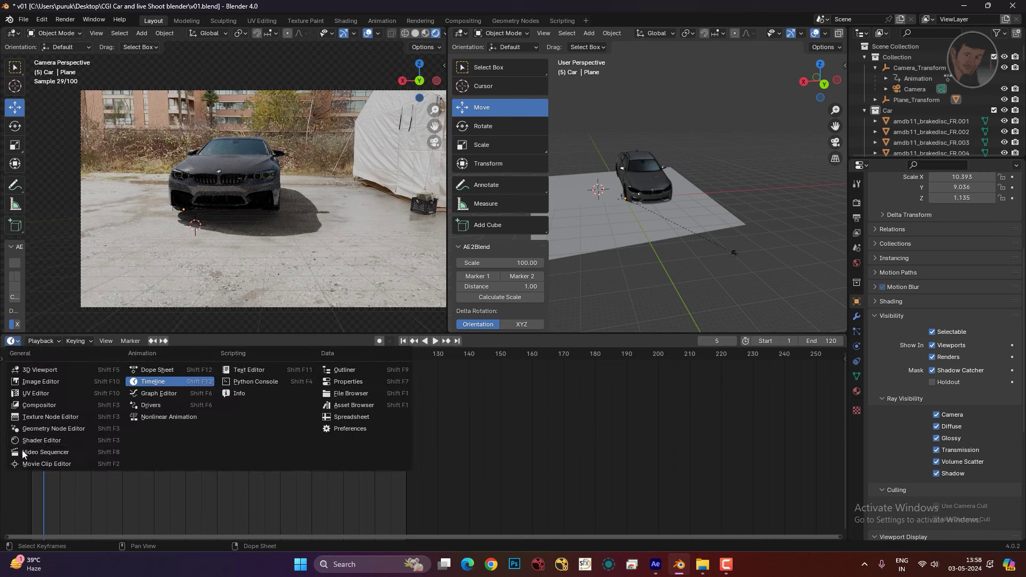
- Turn the timeline area into the Shader Editor and inspect the front bumper's material nodes
left_click(46, 439)
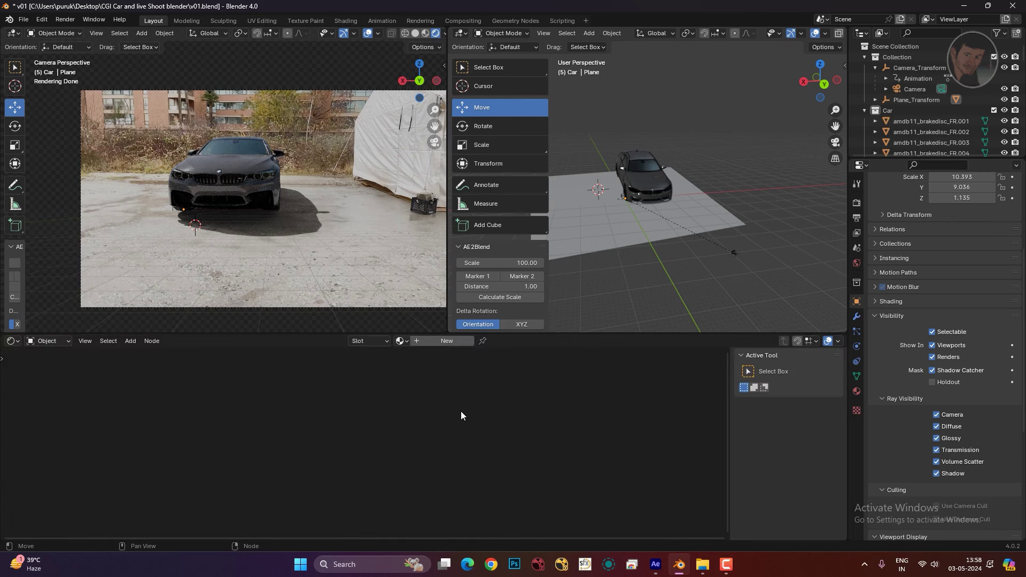
left_click(370, 341)
left_click(63, 341)
left_click(247, 206)
scroll(340, 452, "up", 2)
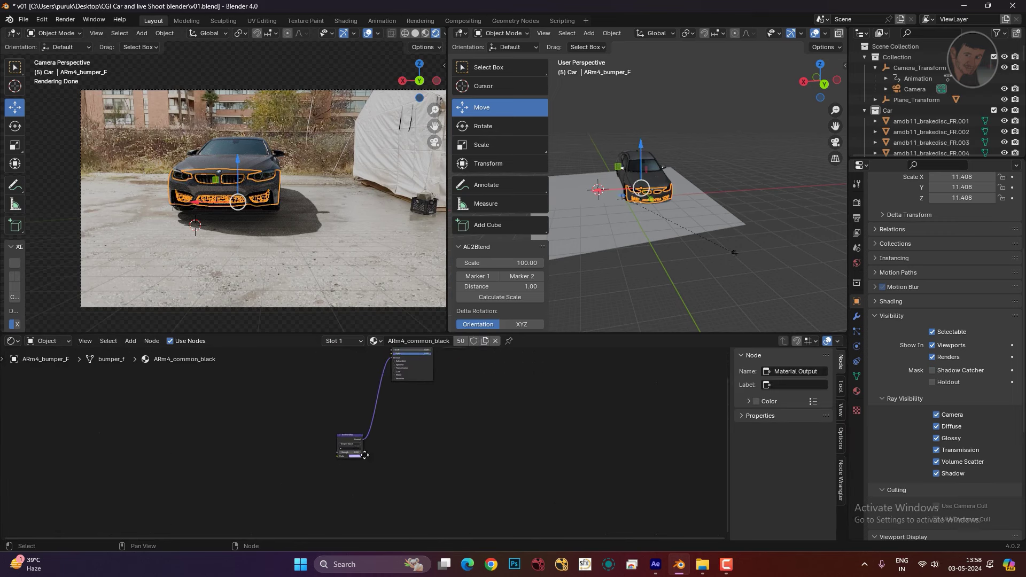
scroll(366, 438, "up", 2)
left_click(346, 466)
scroll(401, 443, "up", 1)
scroll(374, 422, "up", 2)
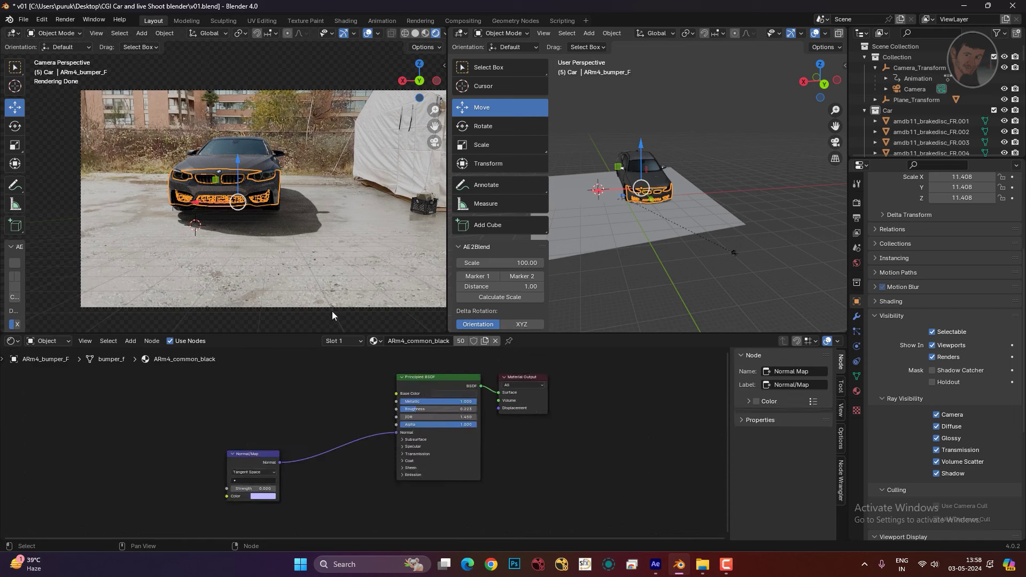
- Set the bonnet's ARm4_common_black material to Metallic 0.677 and Roughness 0.264
left_click(267, 171)
scroll(366, 443, "up", 2)
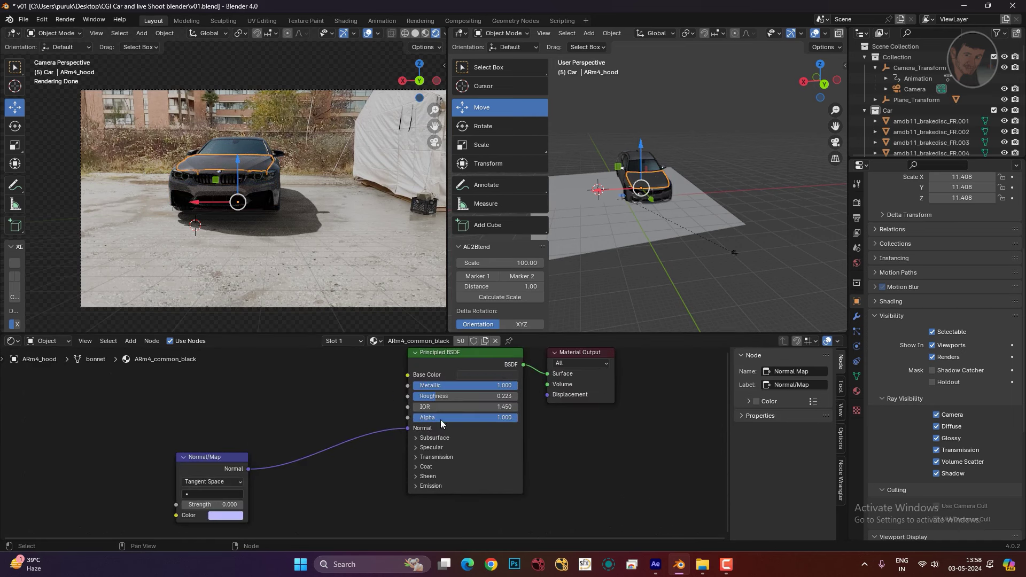
mouse_move(455, 407)
left_mouse_down()
mouse_move(497, 408)
mouse_move(454, 397)
left_mouse_up()
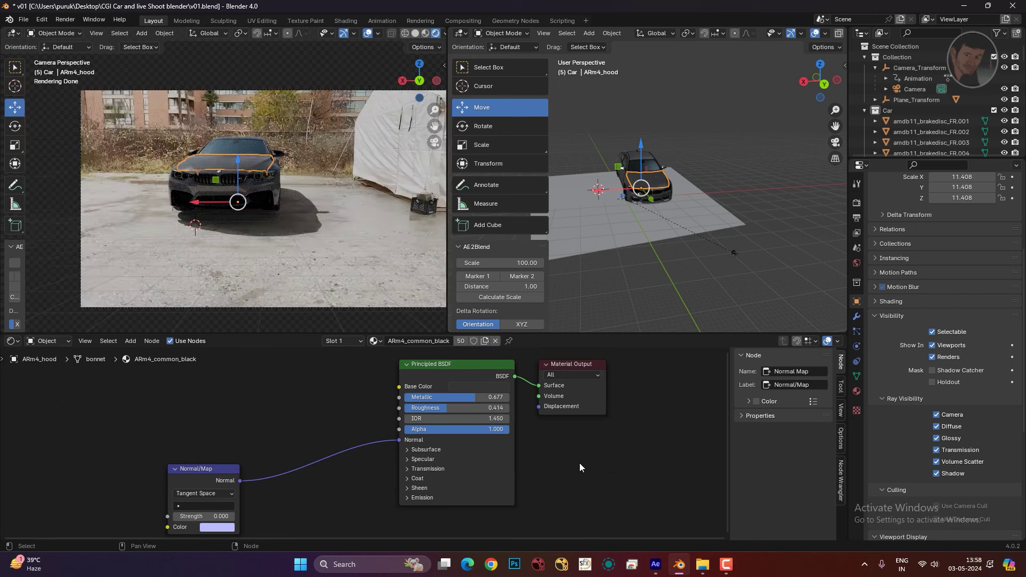
left_click_drag(482, 408, 454, 409)
left_click(353, 170)
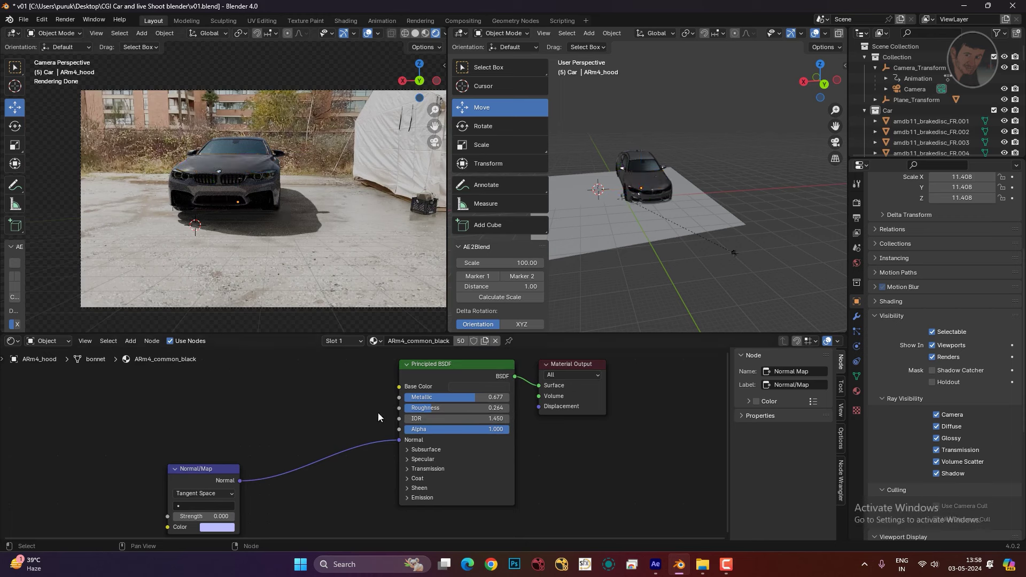
- Move the Material Output and Principled BSDF nodes aside and orbit around the car
scroll(479, 366, "down", 1)
left_click_drag(553, 375, 580, 380)
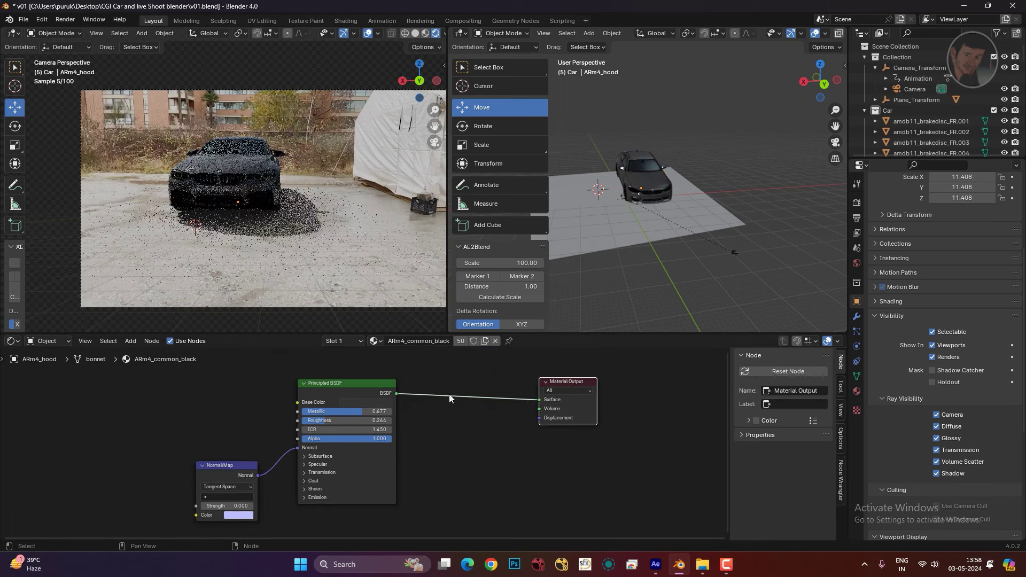
left_click_drag(361, 383, 435, 389)
scroll(435, 422, "up", 1)
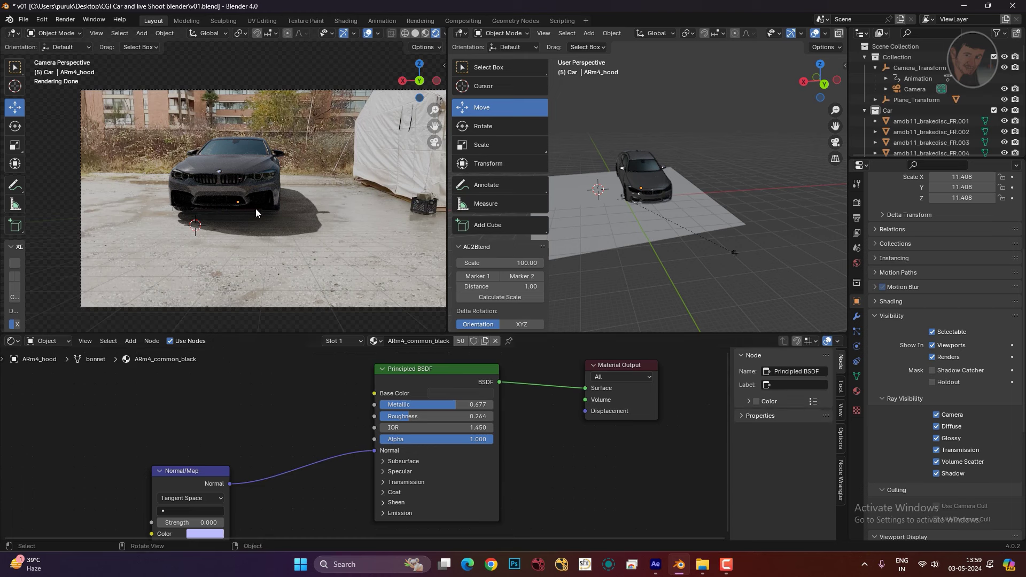
scroll(214, 214, "down", 1)
middle_click_drag(214, 211, 278, 226)
scroll(229, 205, "up", 5)
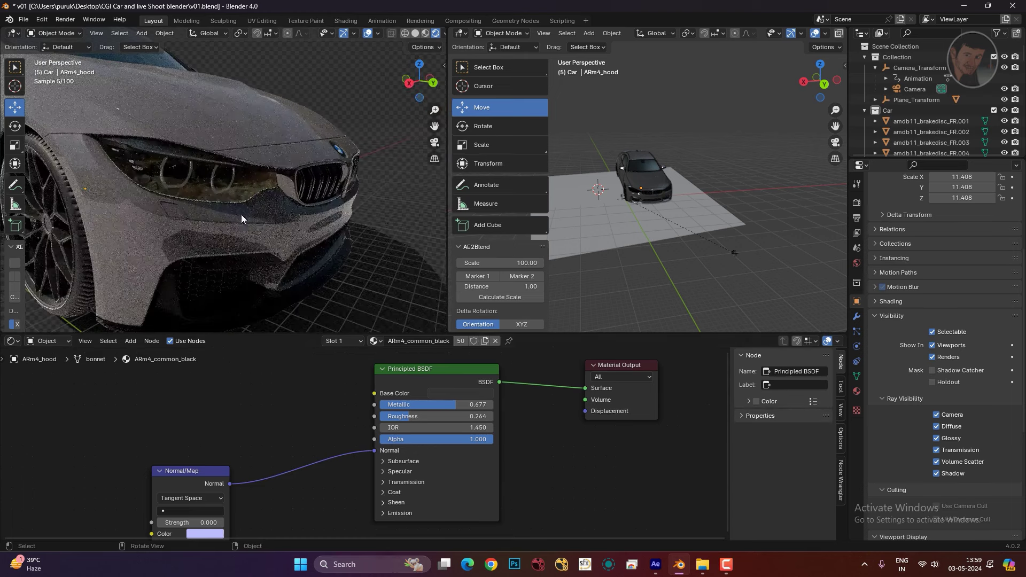
mouse_move(264, 223)
middle_mouse_down()
mouse_move(200, 235)
mouse_move(226, 203)
mouse_move(256, 207)
mouse_move(295, 237)
middle_mouse_up()
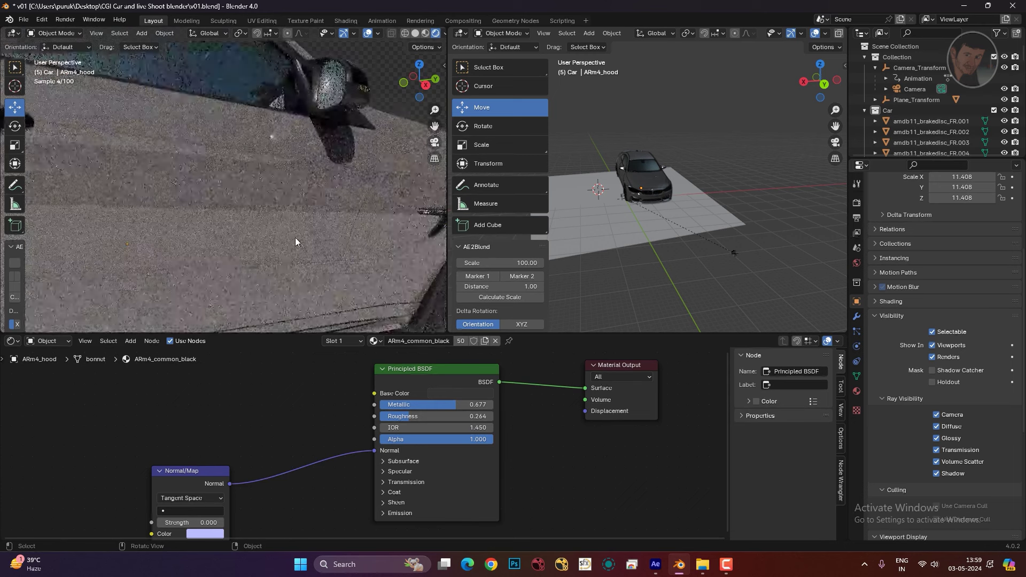
scroll(295, 237, "down", 3)
scroll(295, 237, "down", 3)
scroll(251, 214, "up", 5)
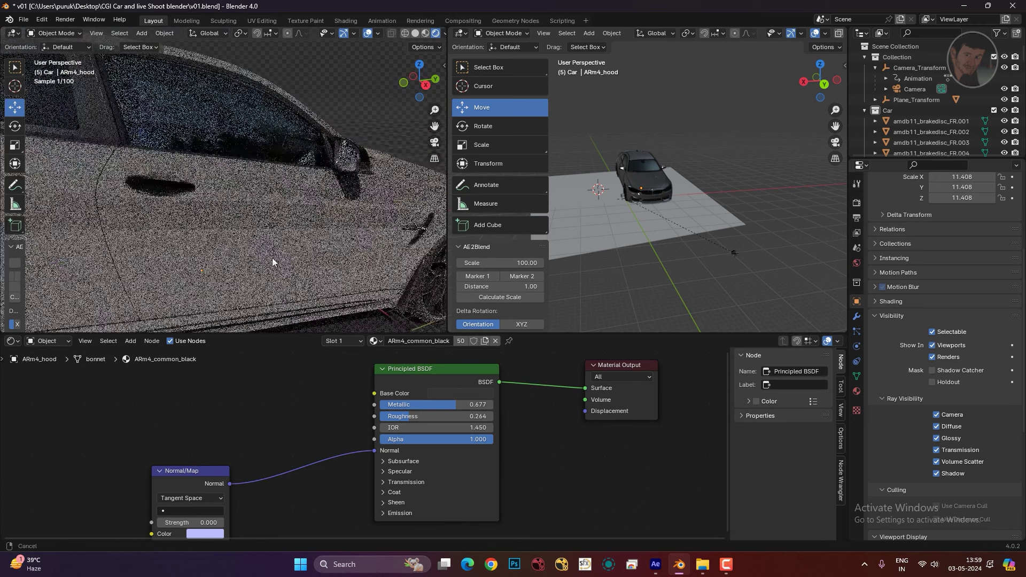
- Make ARm4_common_black fully metallic (1.000, roughness 0.541) and return to the camera view
left_click_drag(471, 408, 420, 408)
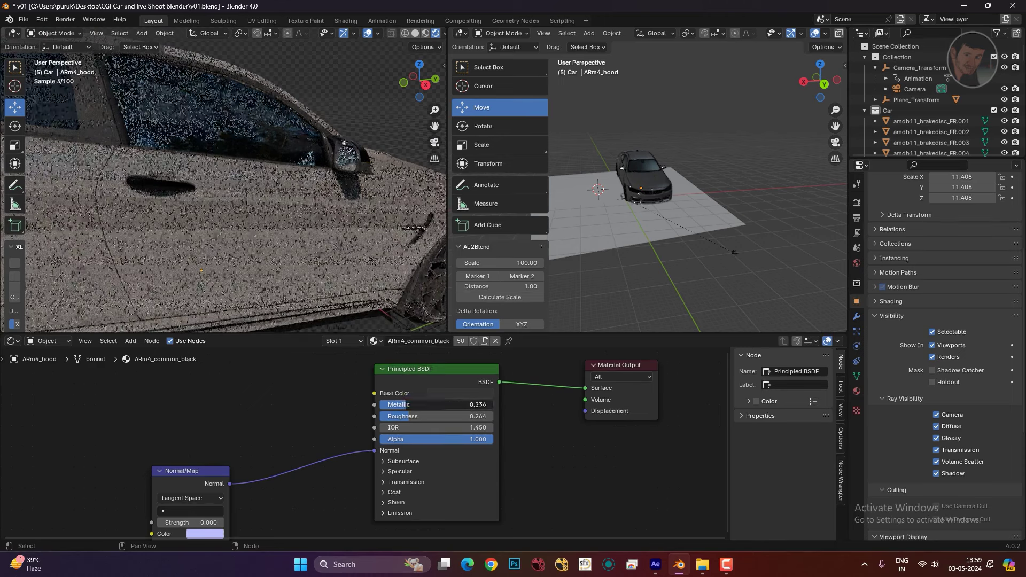
mouse_move(420, 408)
left_mouse_down()
mouse_move(457, 423)
mouse_move(439, 416)
mouse_move(449, 419)
left_mouse_up()
scroll(572, 444, "down", 1)
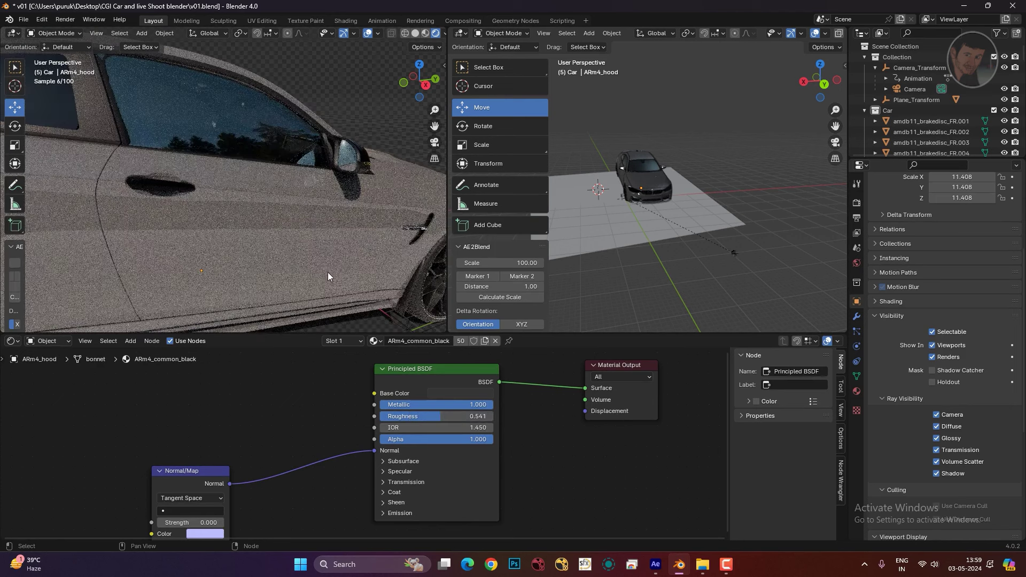
scroll(342, 272, "down", 5)
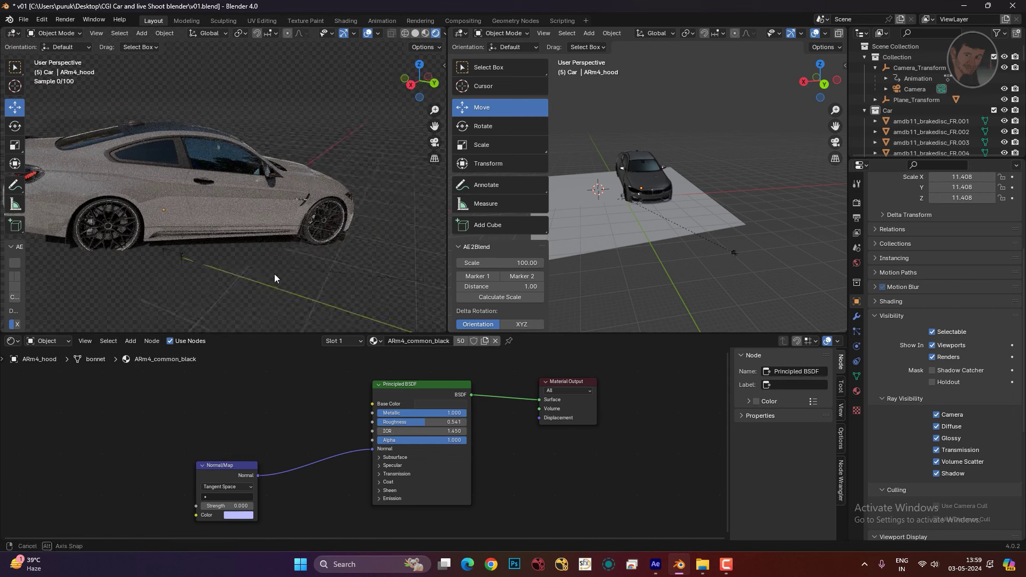
scroll(278, 281, "down", 1)
key("KP_0")
left_click(344, 290)
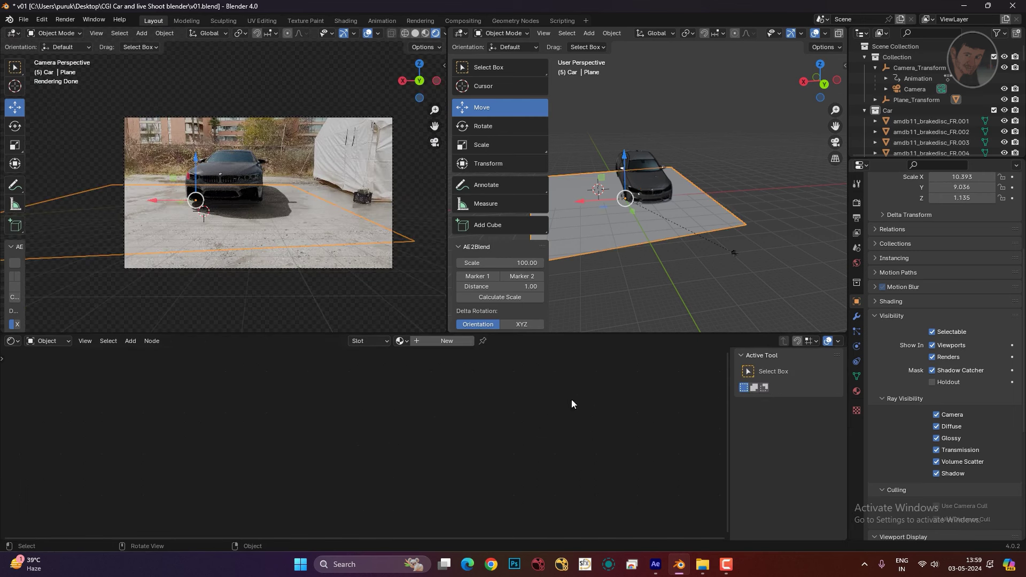
- Switch the Shader Editor to the World tree and set Background Strength to 0.700
left_click(614, 292)
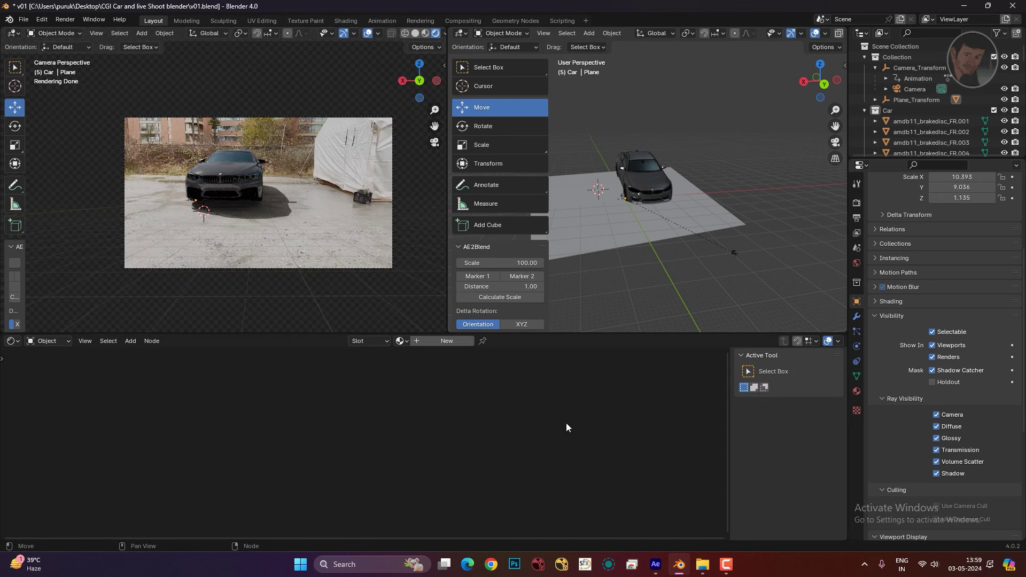
middle_click_drag(640, 324, 625, 320)
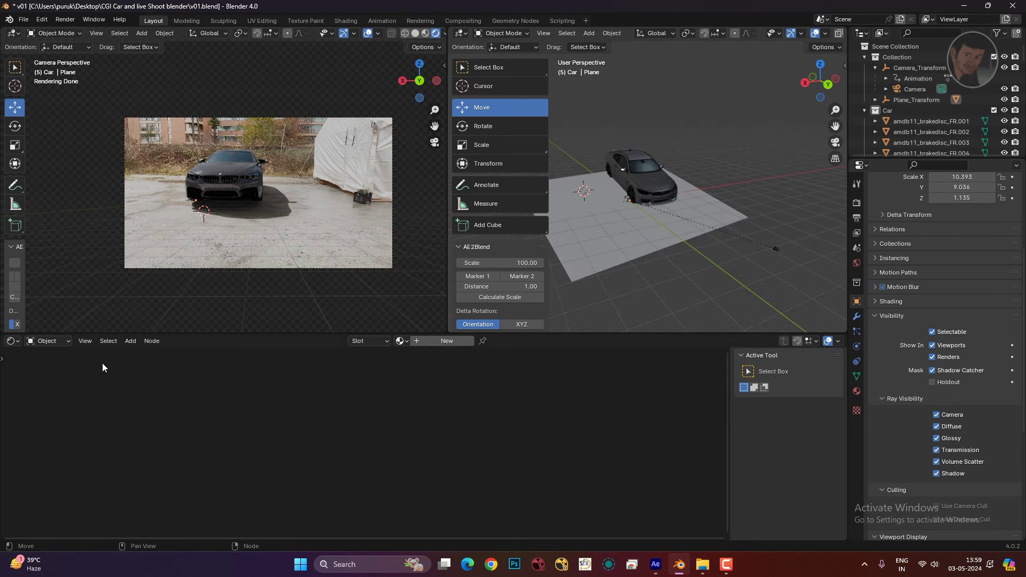
left_click(562, 219)
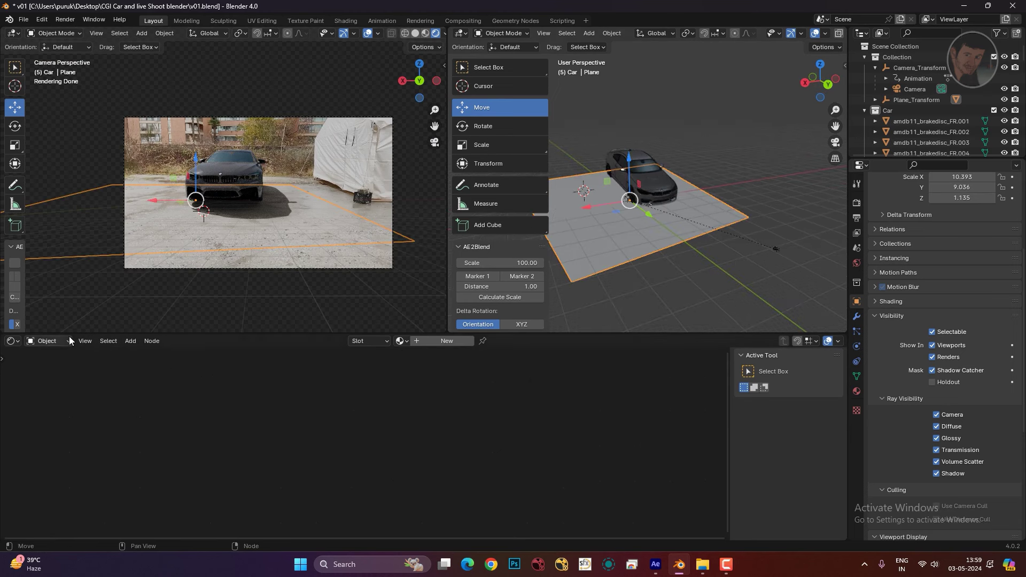
left_click(52, 342)
left_click(52, 380)
scroll(400, 432, "up", 3)
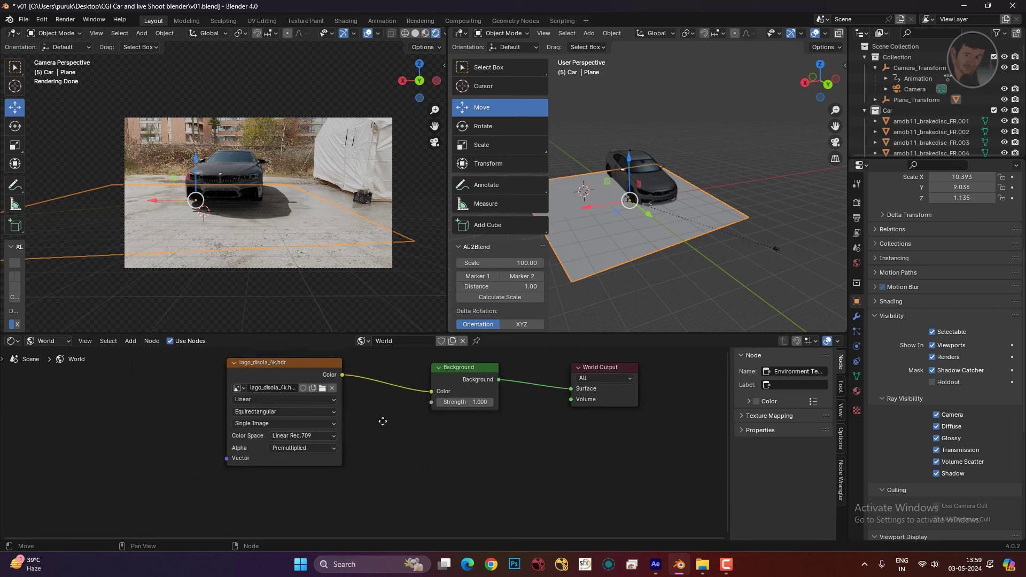
left_click_drag(297, 367, 260, 382)
left_click_drag(483, 403, 443, 404)
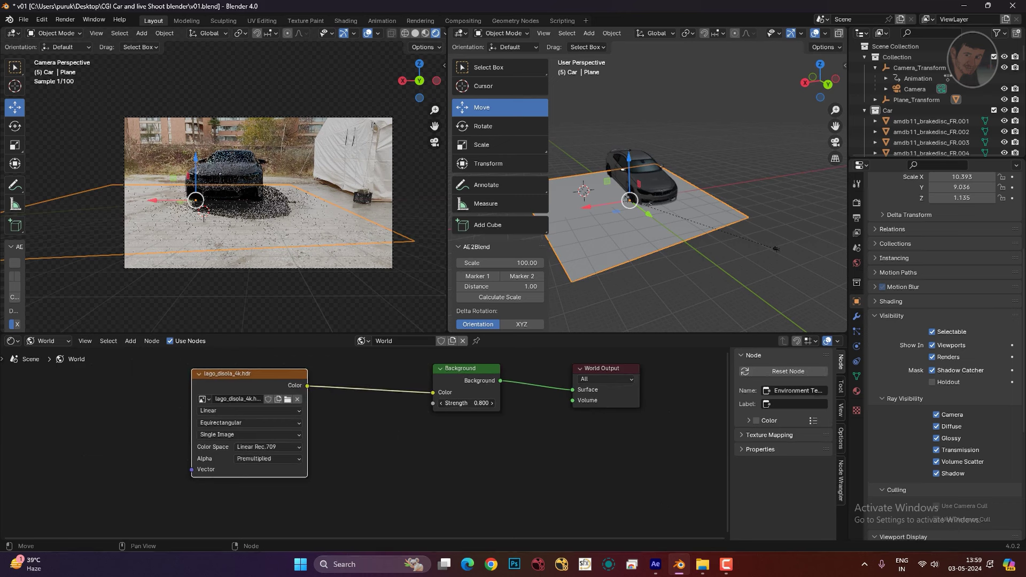
left_click_drag(444, 404, 481, 403)
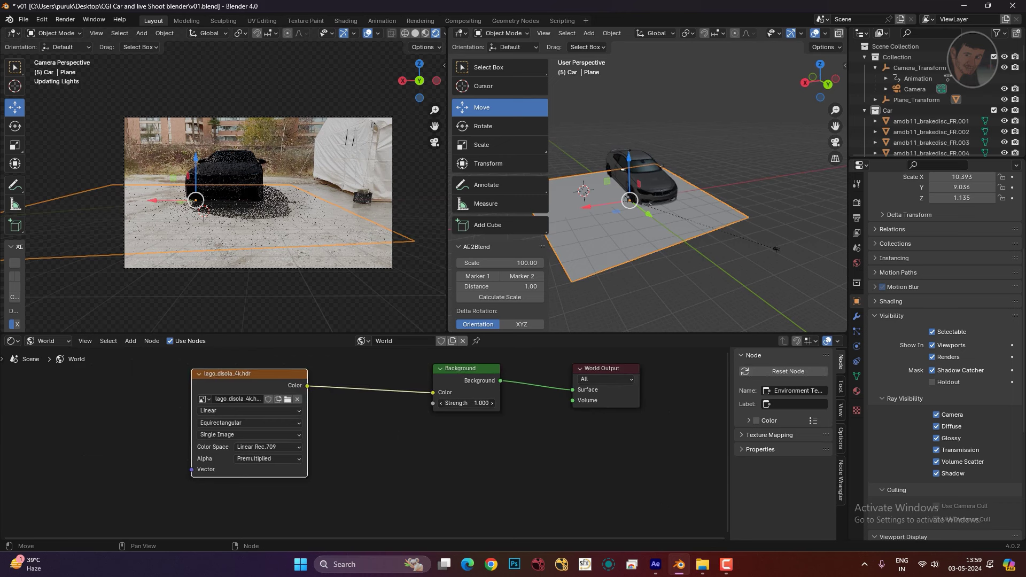
left_click(423, 306)
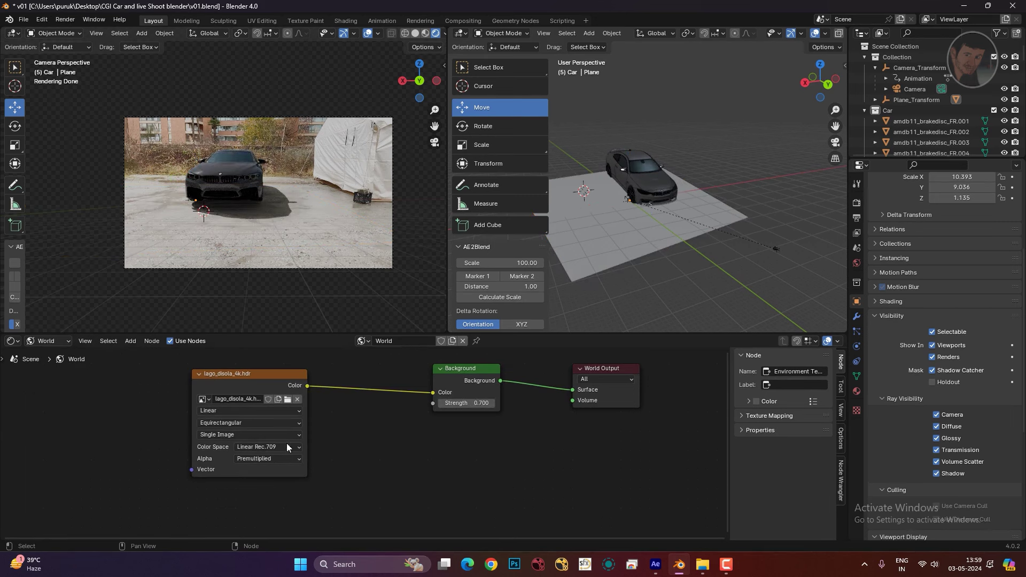
left_click(289, 401)
- Compare clarens_midday, lago_disola and schachen_forest HDRIs, settling on clarens_midday_4k.hdr
left_click(409, 201)
double_click(409, 200)
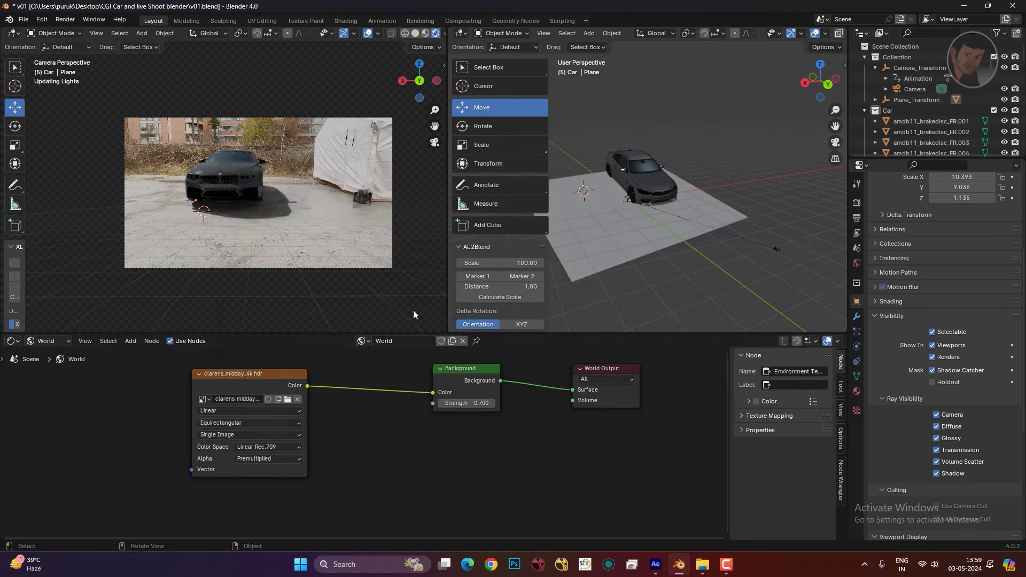
left_click(288, 400)
double_click(698, 271)
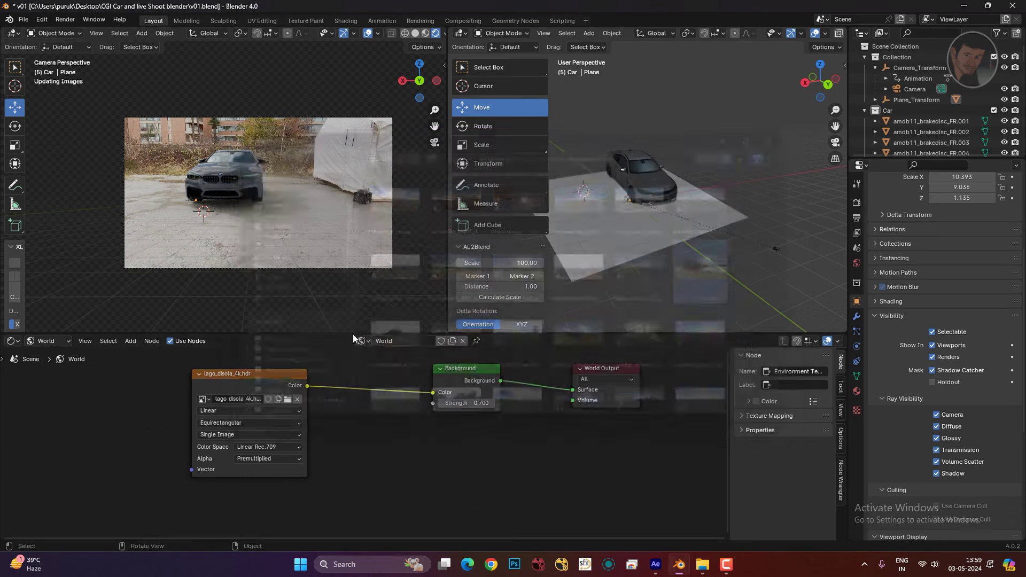
left_click(288, 399)
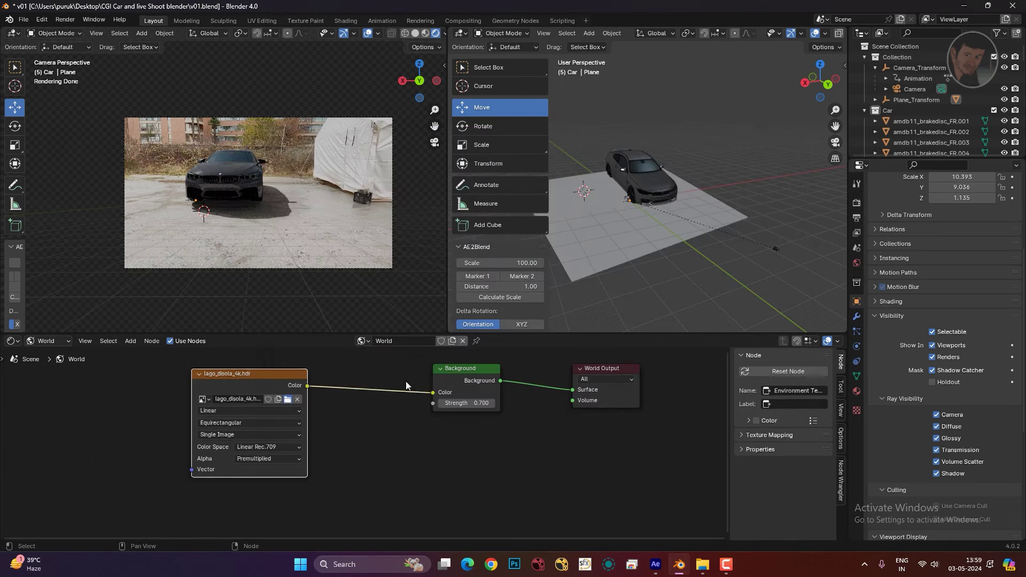
left_click(455, 367)
double_click(454, 366)
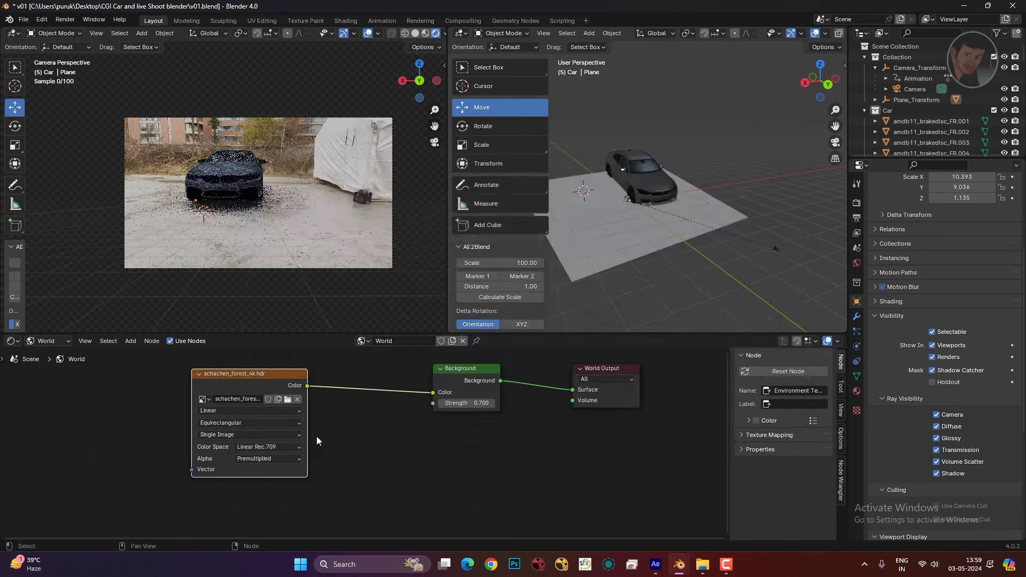
left_click(288, 400)
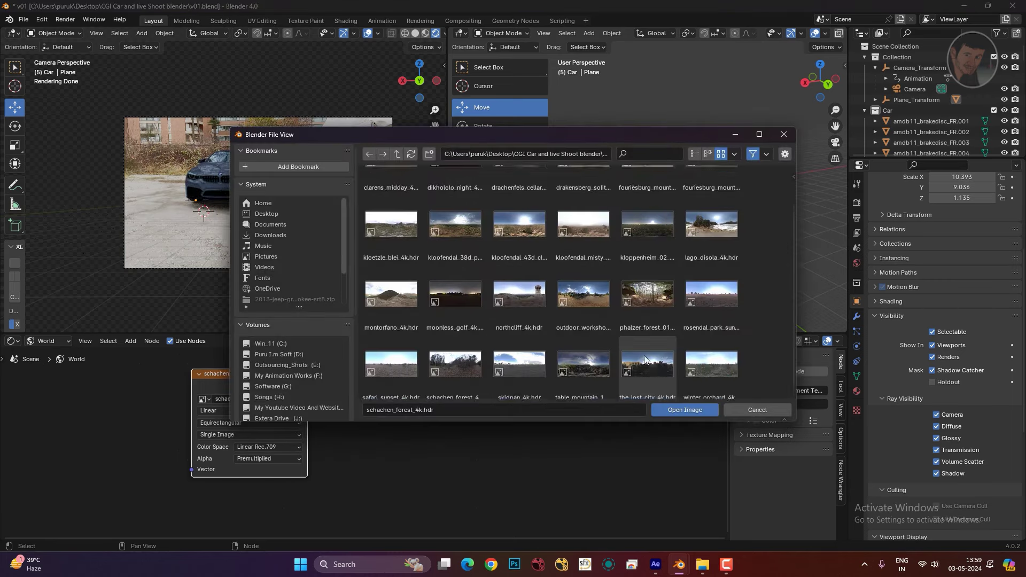
double_click(399, 213)
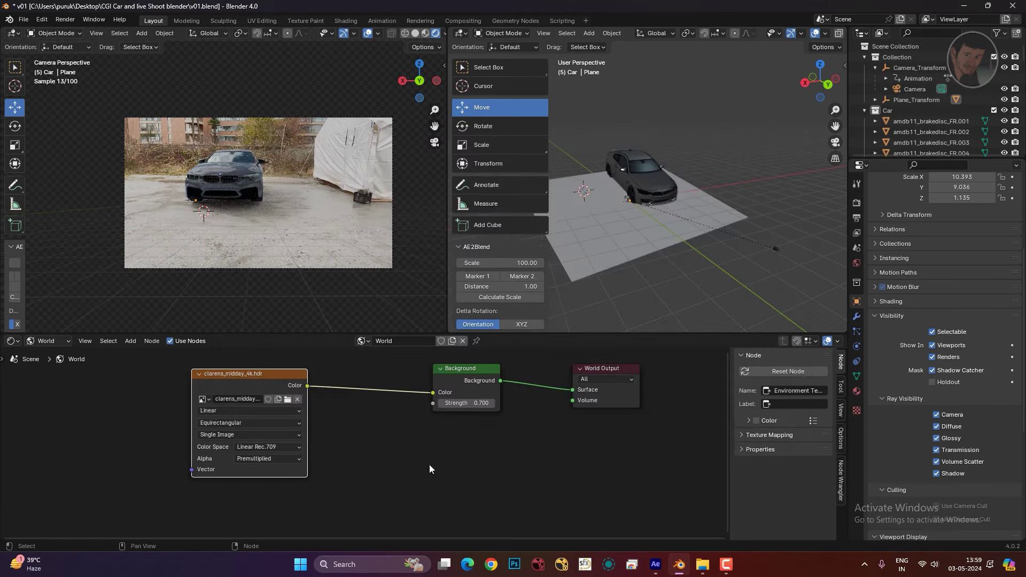
- Raise the world Background Strength to 0.800
middle_click_drag(431, 428, 422, 454)
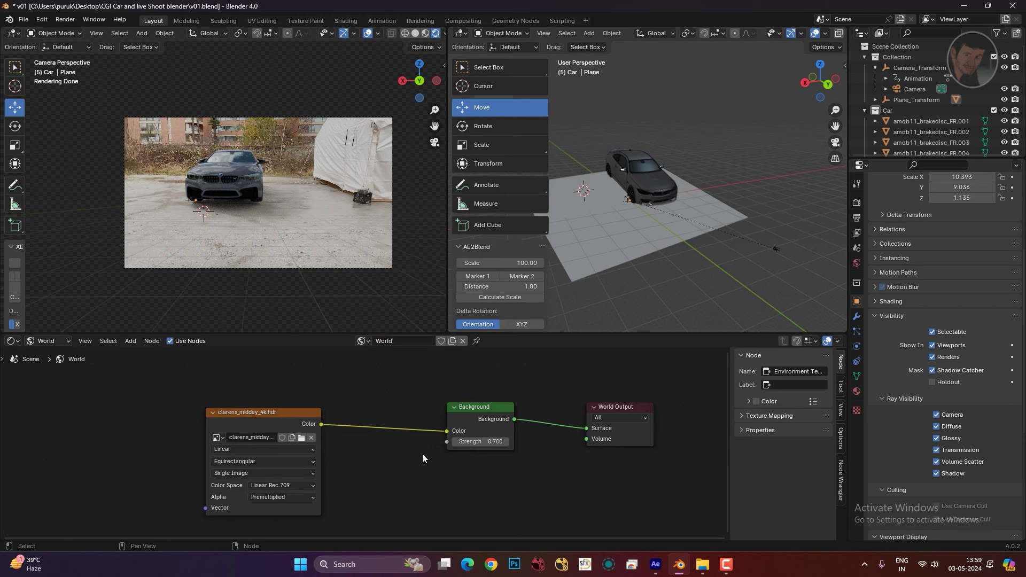
left_click_drag(483, 436, 489, 436)
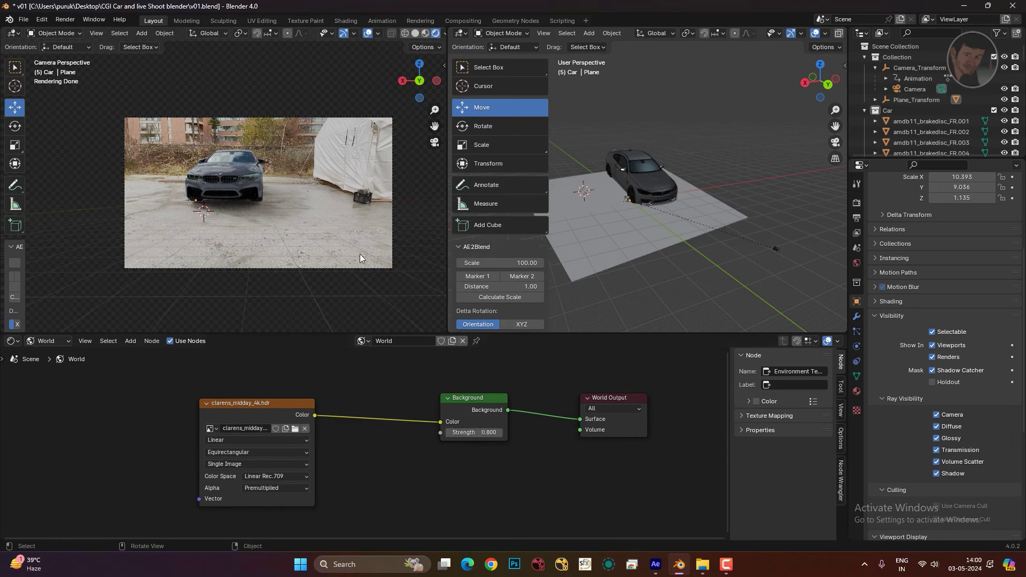
scroll(361, 255, "up", 1)
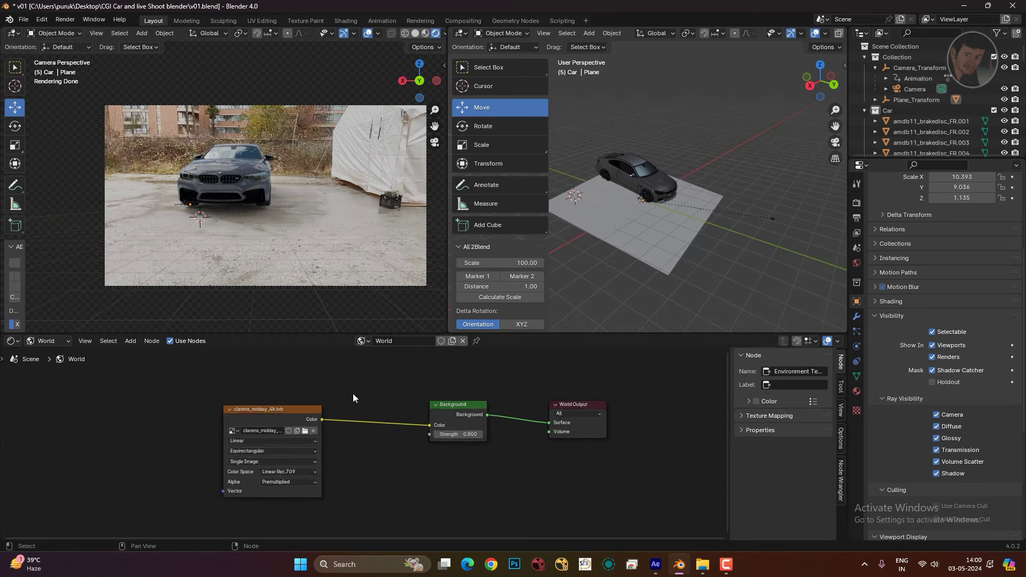
scroll(314, 265, "down", 1)
key("Up")
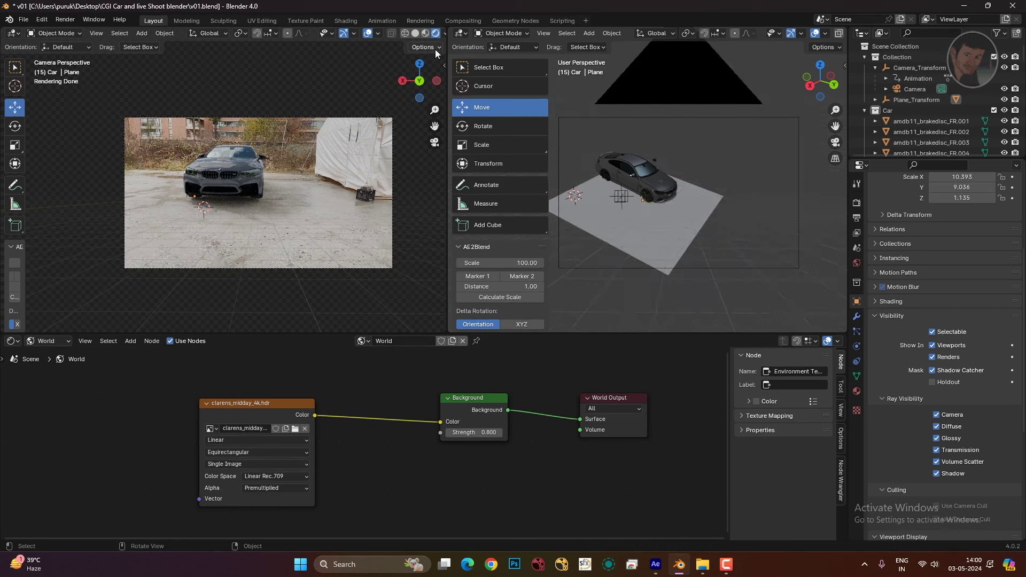
- Play the shot in Material Preview over the footage, stopping at frame 14
left_click(426, 33)
key("space")
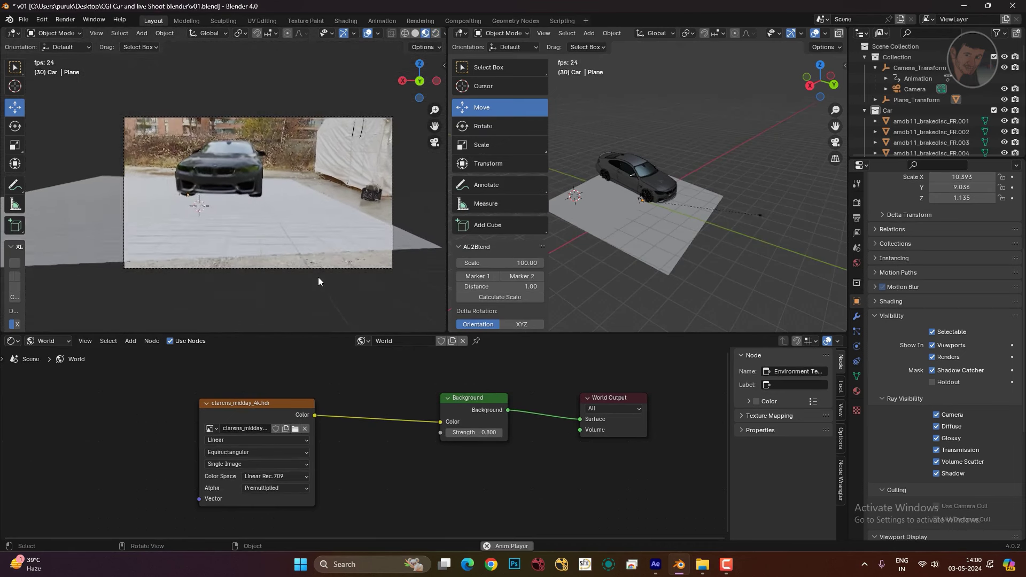
key("space")
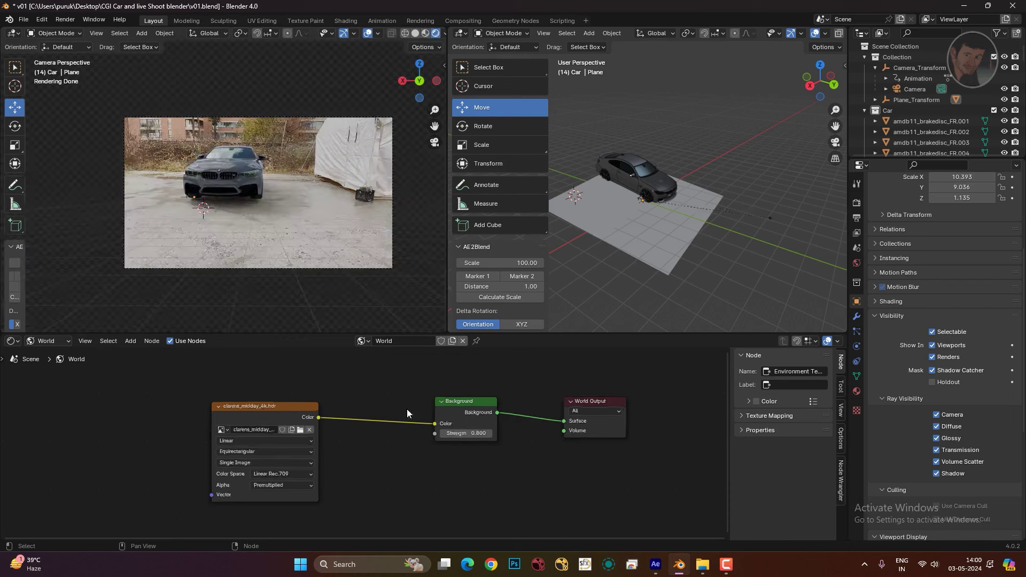
scroll(406, 409, "up", 2)
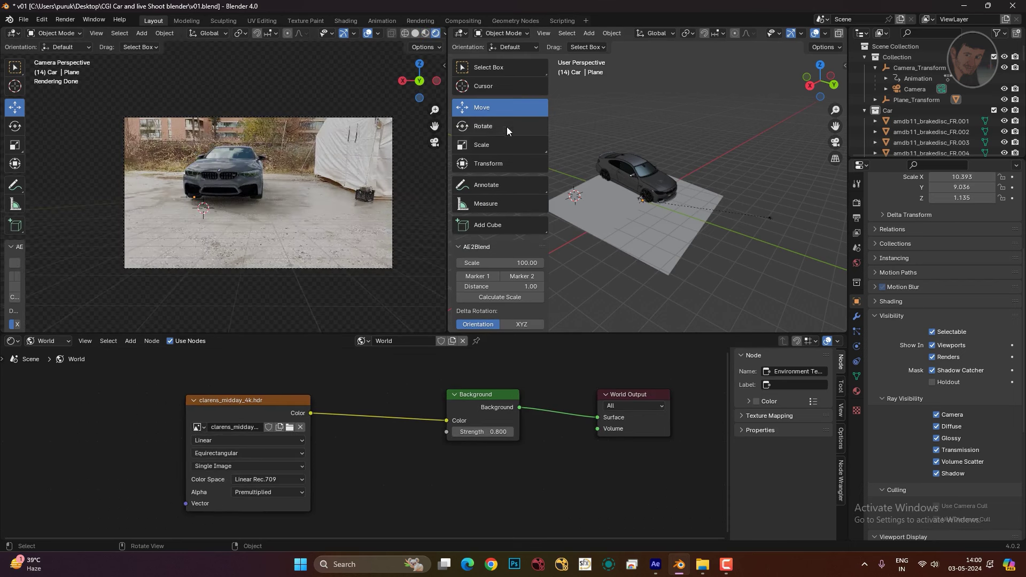
- Select all Car collection objects and drag them along Z so the car sits on the ground
right_click(893, 111)
left_click(822, 124)
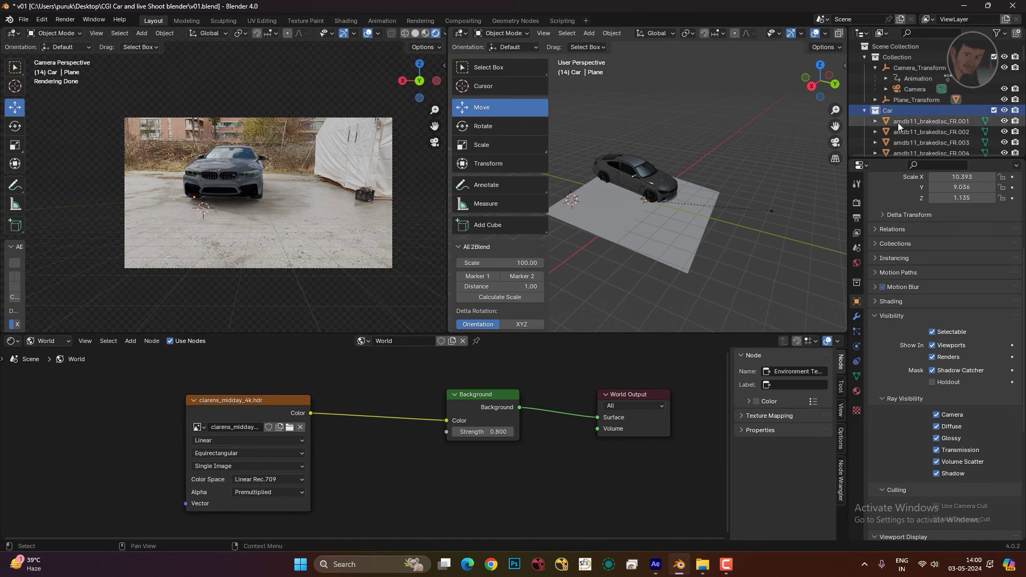
right_click(899, 113)
left_click(899, 125)
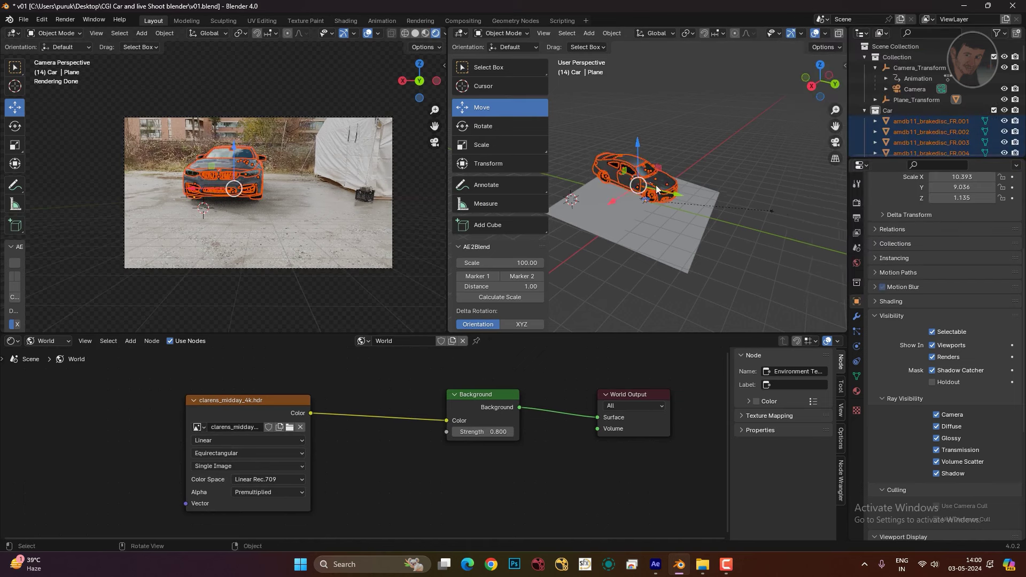
scroll(652, 147, "up", 1)
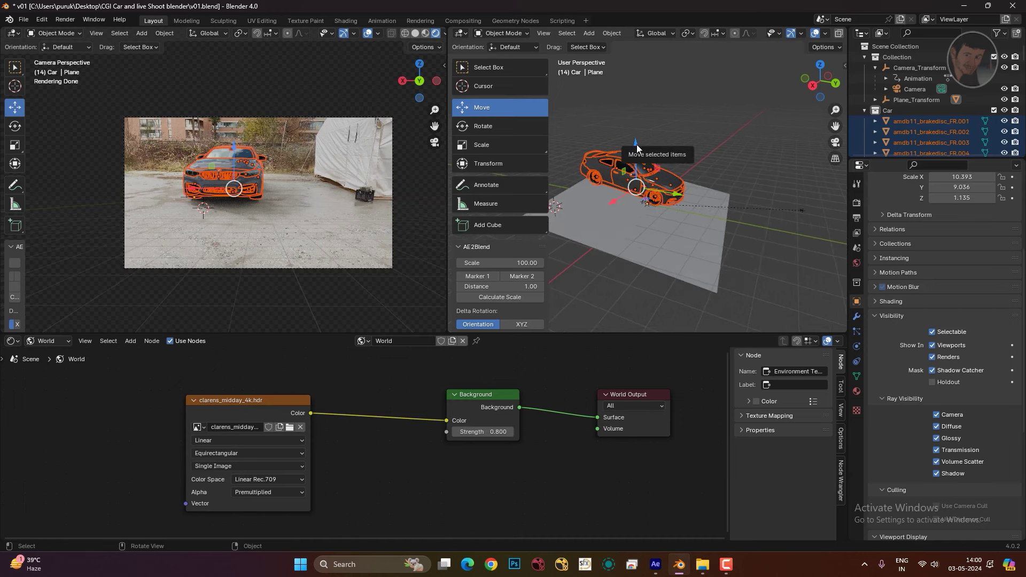
left_click_drag(637, 144, 636, 147)
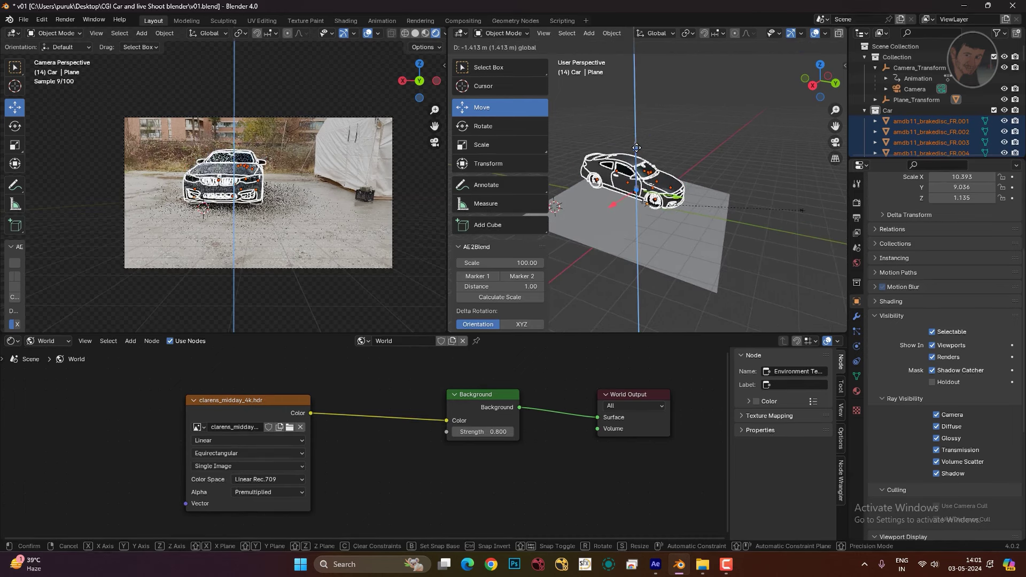
left_click_drag(637, 147, 685, 139)
left_click(367, 287)
- Orbit to a more frontal view and select the ground plane
scroll(716, 257, "down", 1)
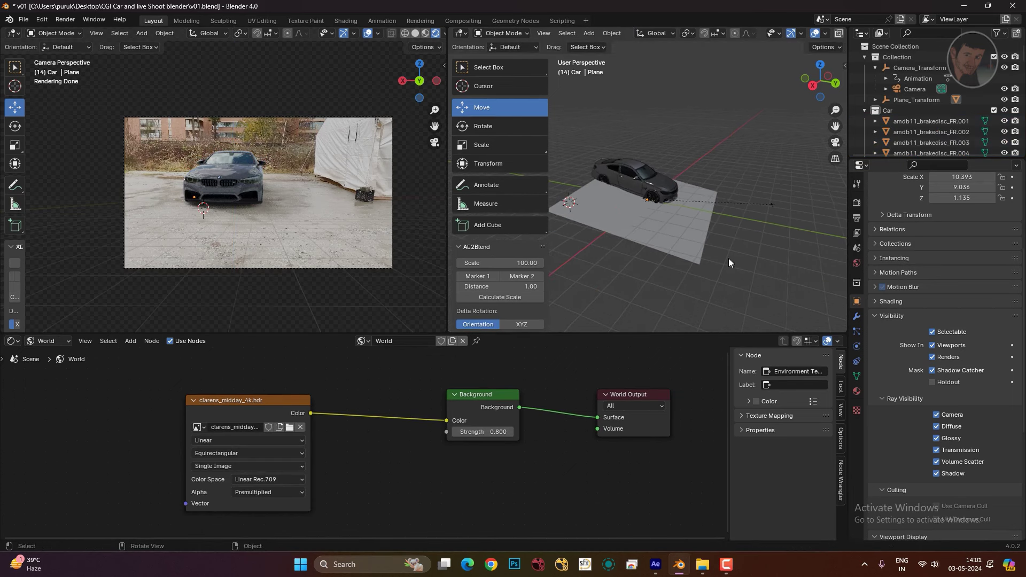
middle_click_drag(625, 275, 639, 281)
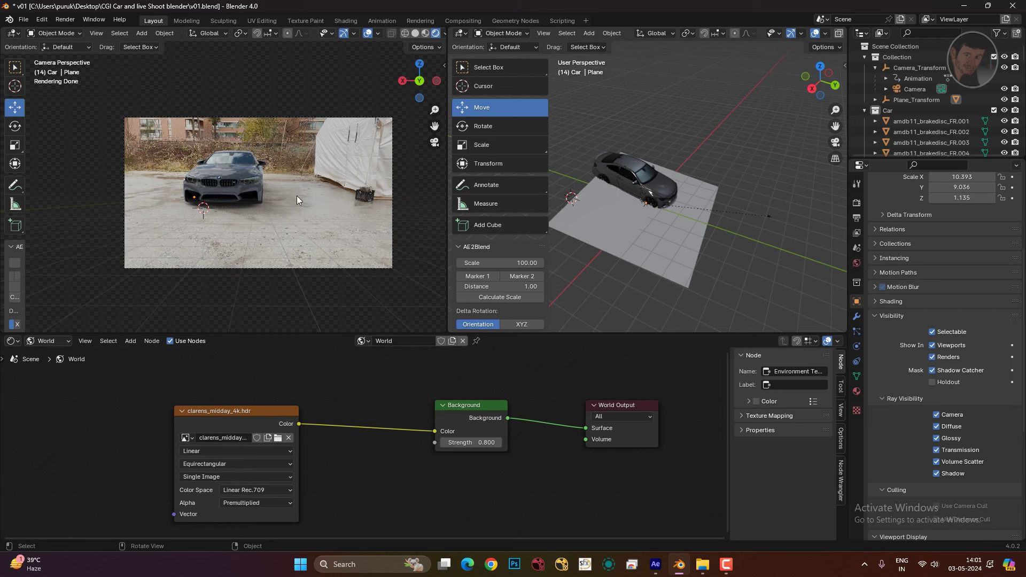
mouse_move(770, 283)
middle_mouse_down()
mouse_move(755, 267)
mouse_move(649, 239)
middle_mouse_up()
left_click(649, 238)
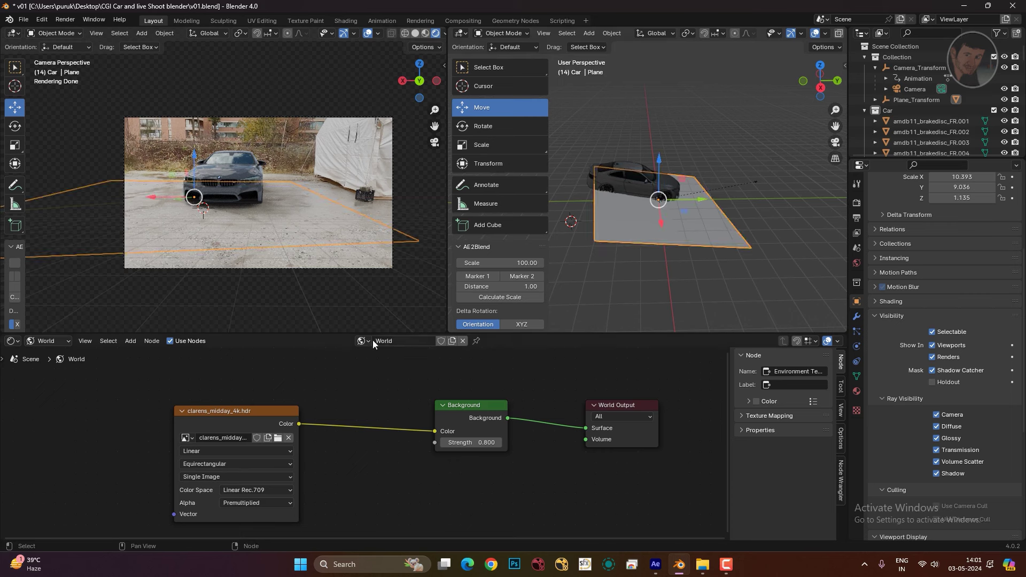
left_click(70, 346)
- Create a new material for the plane and add an Environment Texture node
left_click(53, 361)
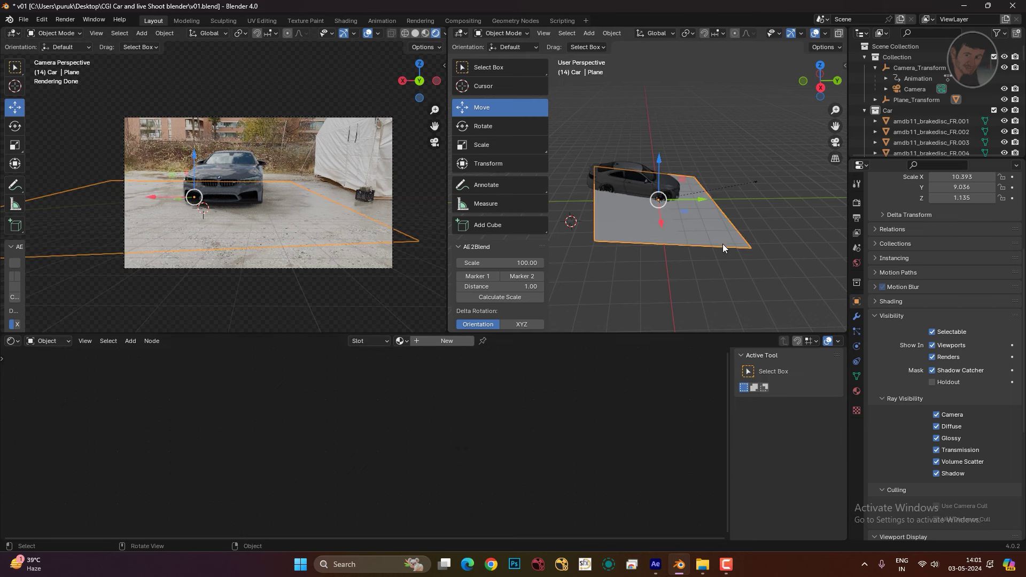
left_click(447, 341)
key("Home")
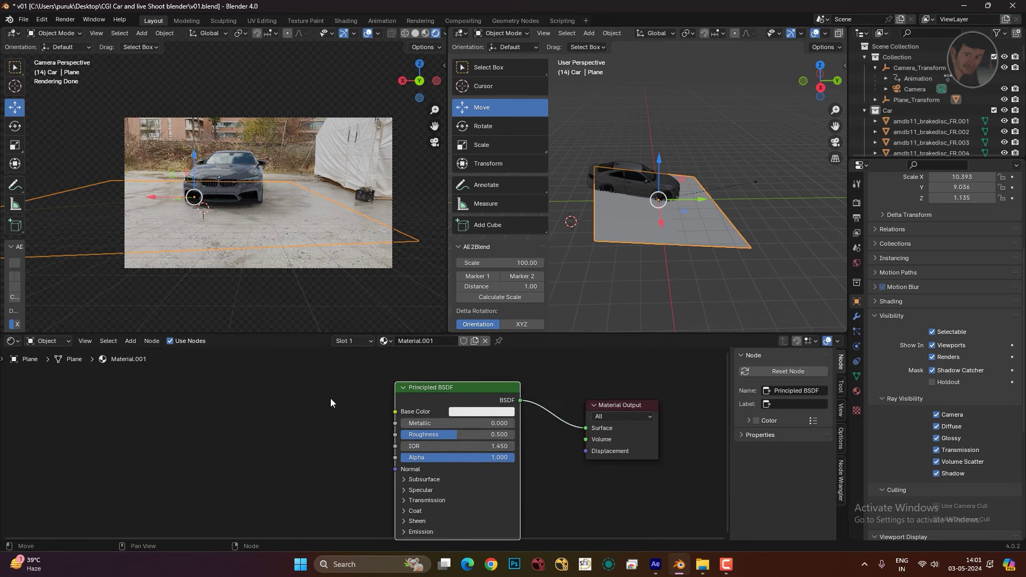
key("shift+a")
type("e")
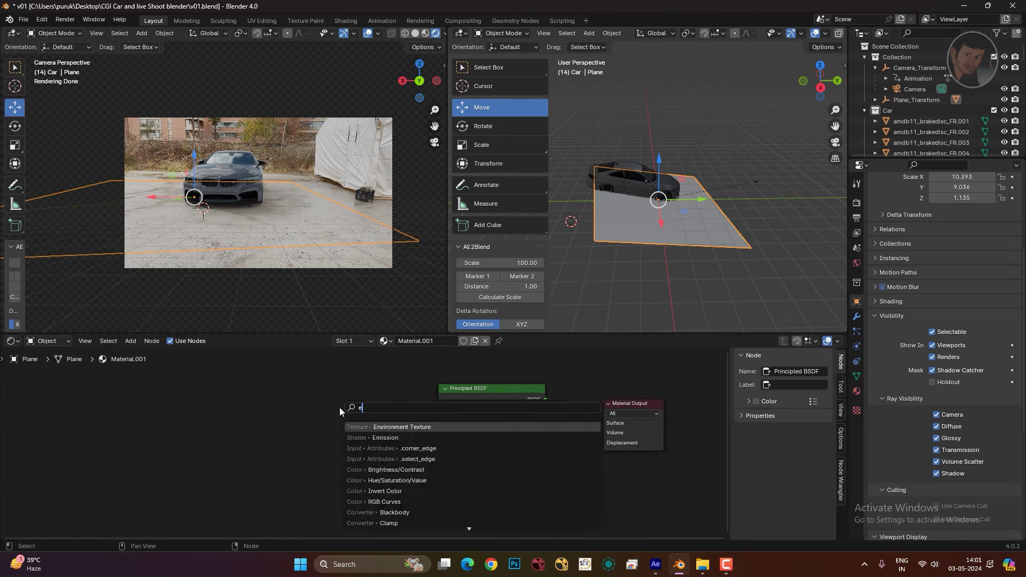
type("n")
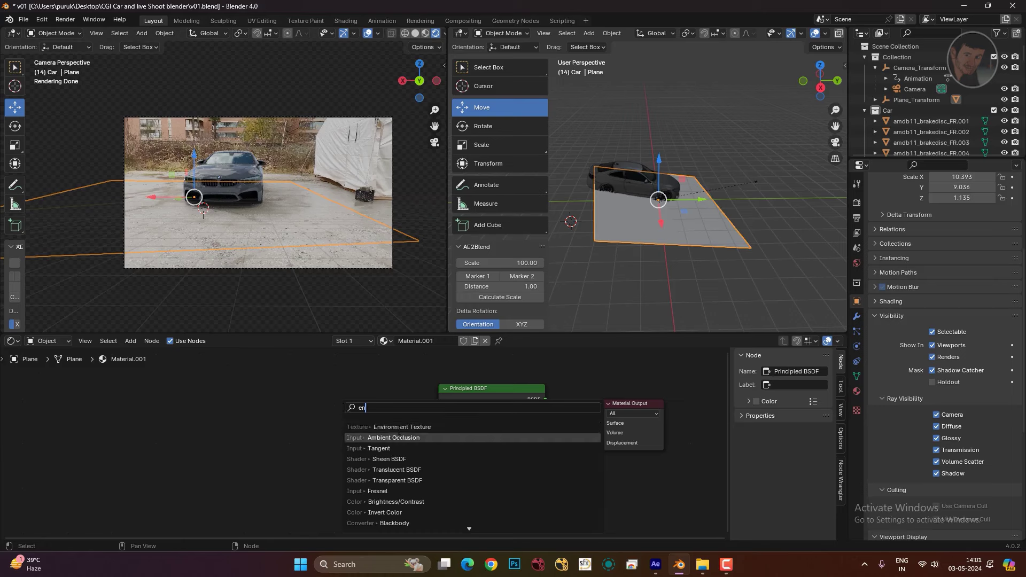
key("Return")
left_click(367, 418)
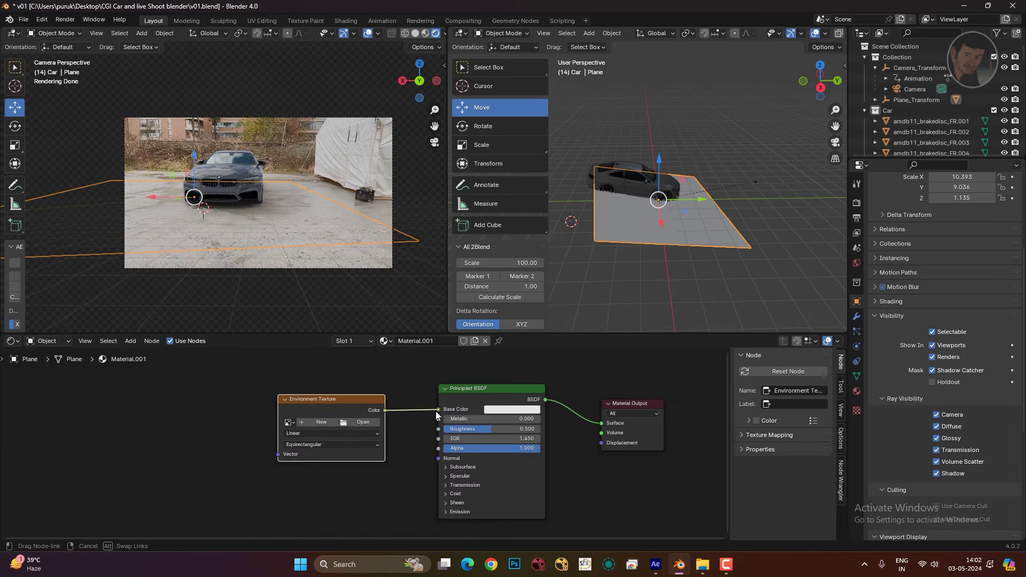
- Load Car_Shot.mov from the CGI Car and live Shoot blender folder into the texture node
left_click(364, 423)
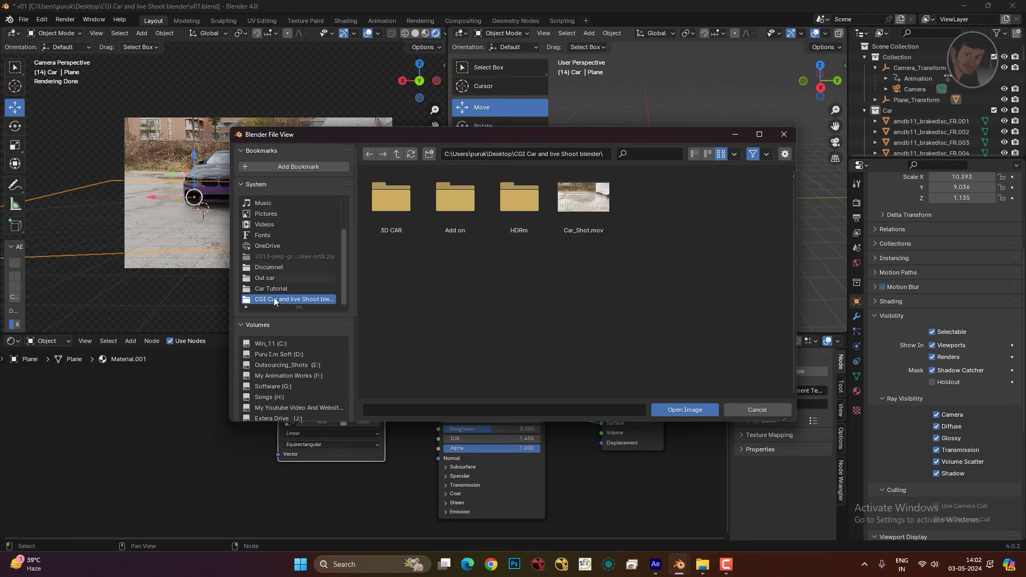
scroll(277, 286, "up", 3)
left_click(280, 213)
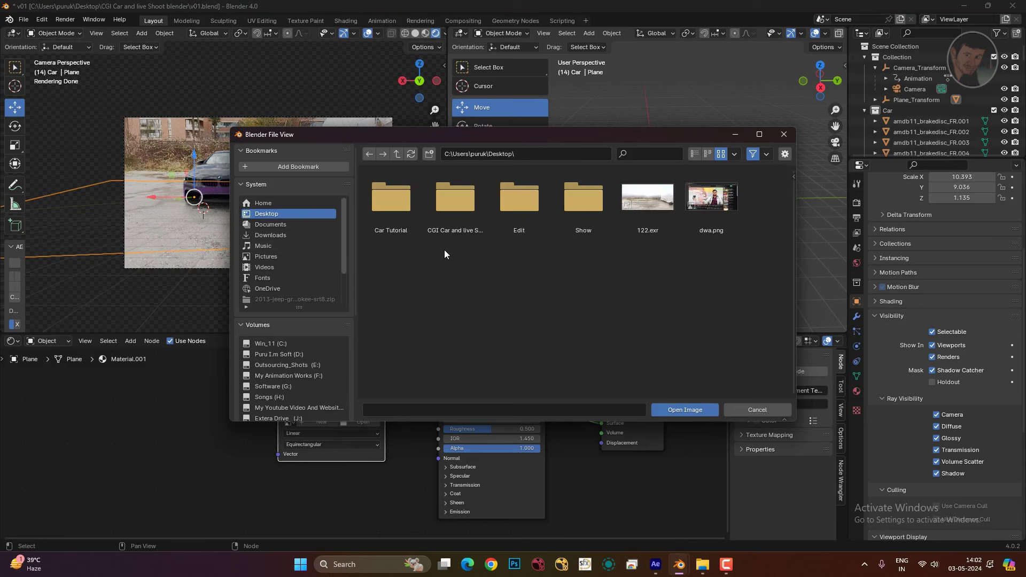
double_click(455, 200)
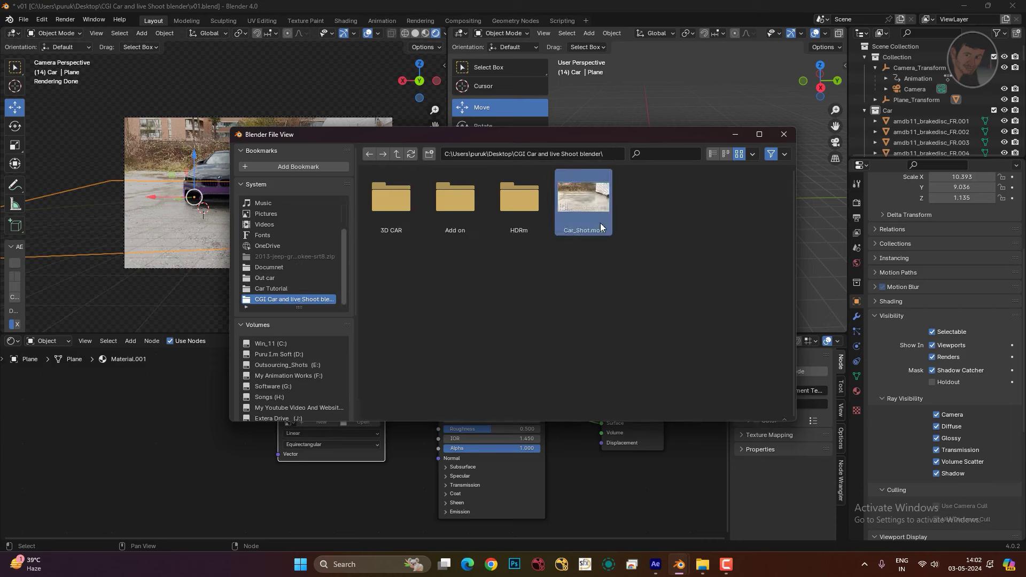
double_click(593, 200)
middle_click_drag(246, 441, 248, 415)
- Set the footage to loop, with Auto Refresh on and 15 frames
left_click(288, 459)
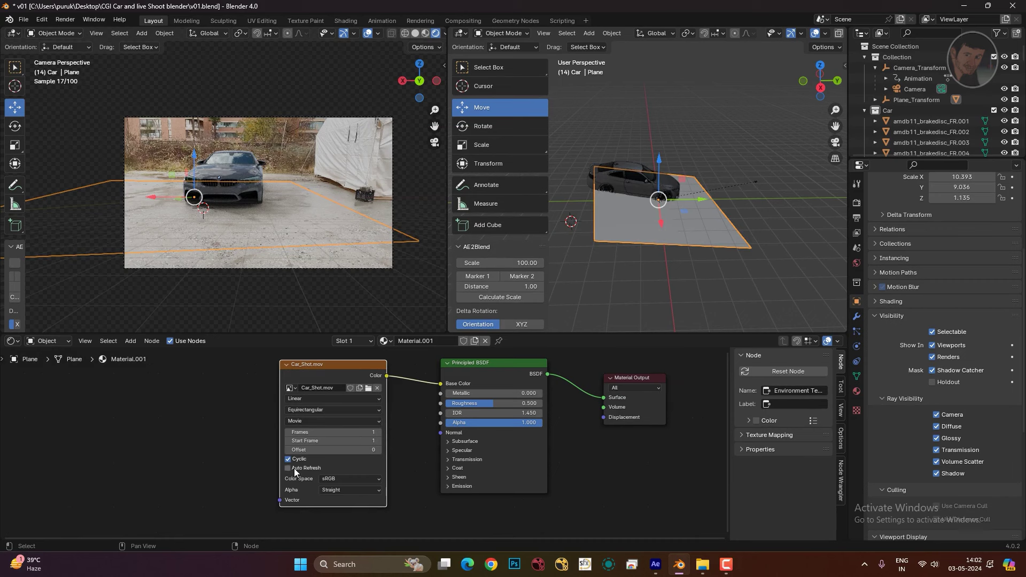
left_click(369, 432)
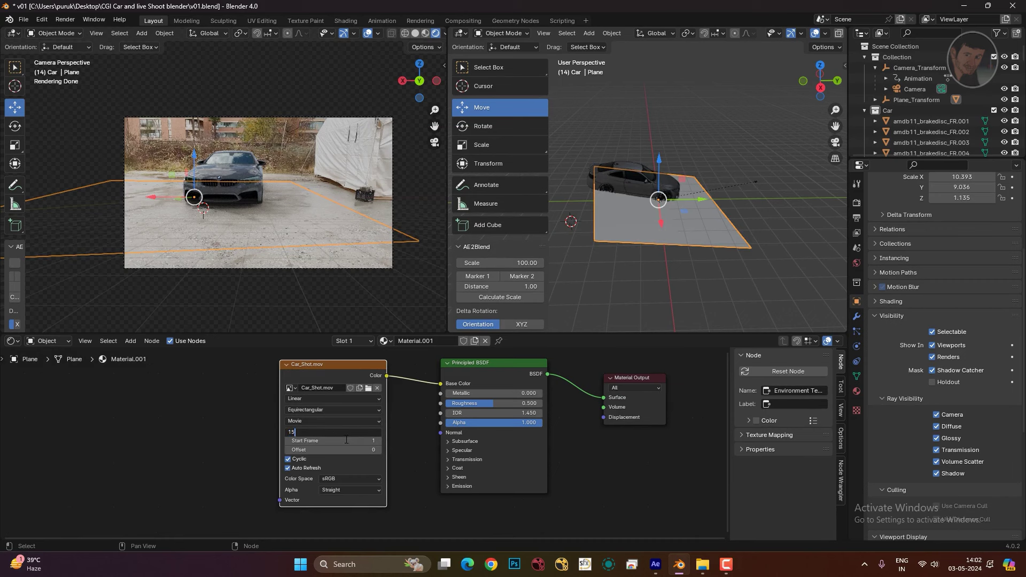
key("Return")
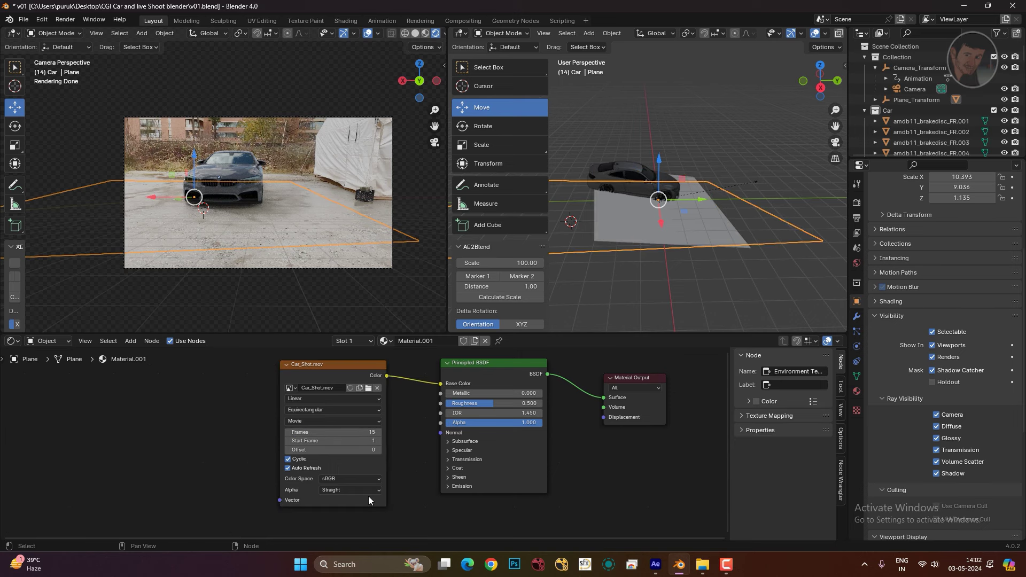
mouse_move(403, 498)
middle_mouse_down()
mouse_move(330, 380)
mouse_move(341, 368)
middle_mouse_up()
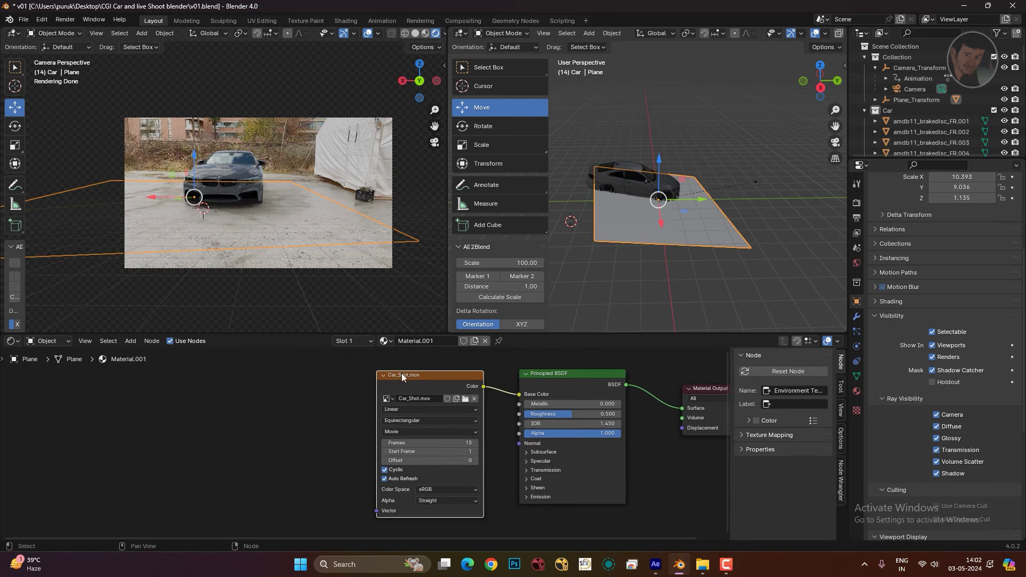
- Add Texture Coordinate and Mapping nodes to the footage with Ctrl+T
key("ctrl+t")
scroll(297, 401, "down", 1)
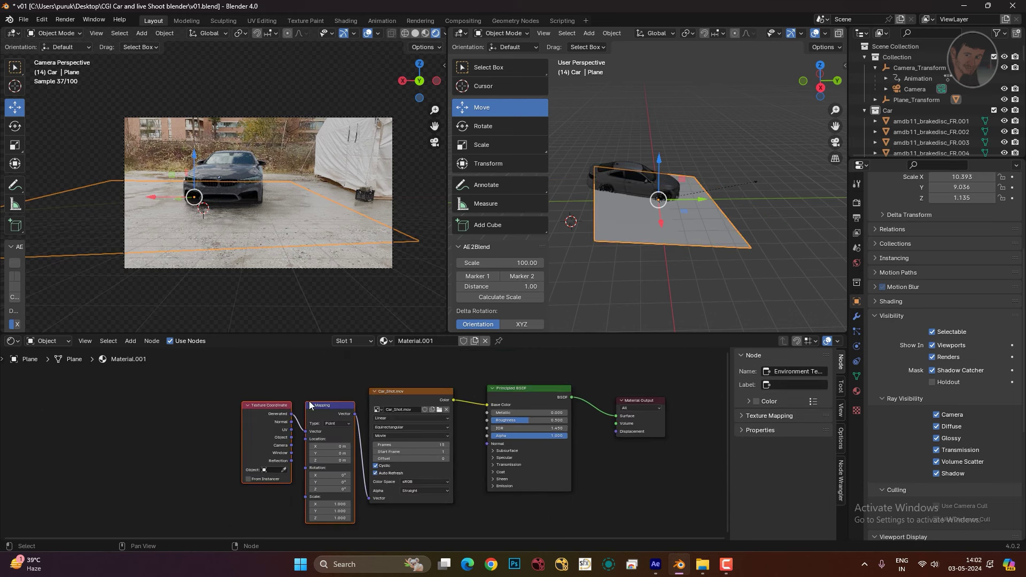
middle_click_drag(297, 401, 312, 383)
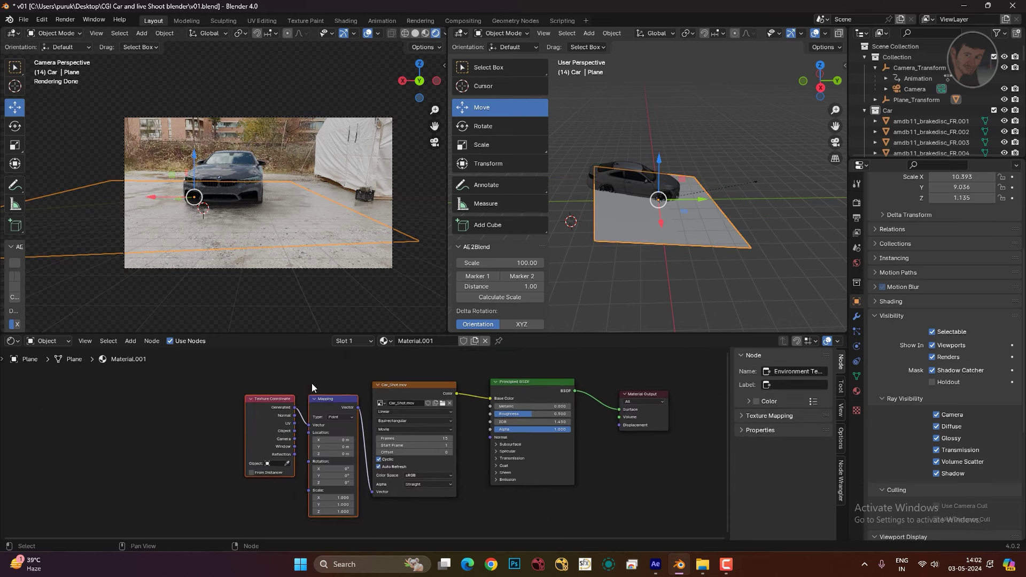
- Search Preferences add-ons for 'node' to enable Node Wrangler
left_click(45, 23)
left_click(57, 153)
left_click(281, 43)
type("node")
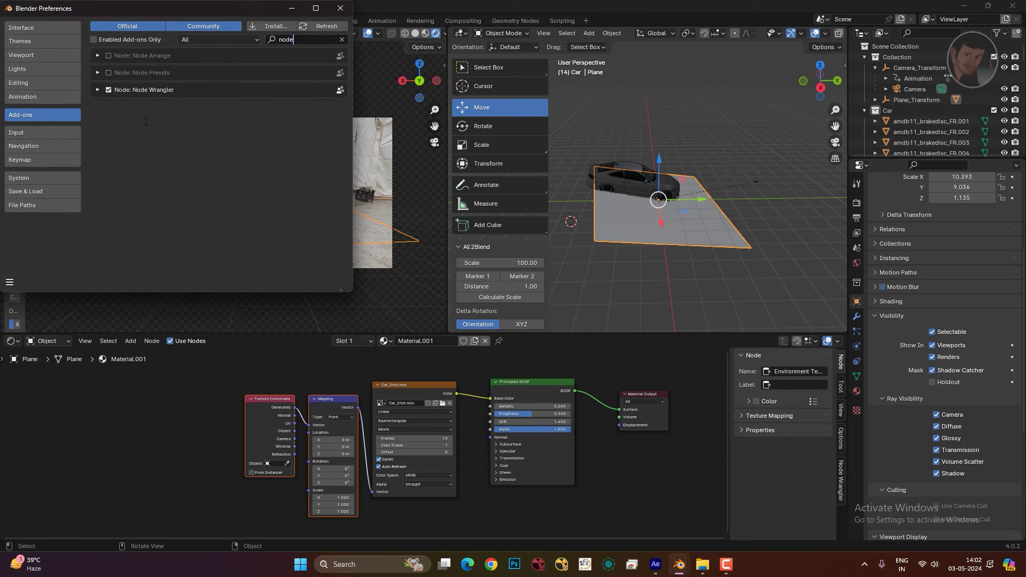
left_click(341, 8)
- Connect the Texture Coordinate Window output to the Mapping node's Vector input
left_click_drag(281, 398, 212, 405)
scroll(240, 438, "up", 3)
key("Escape")
left_click(292, 411)
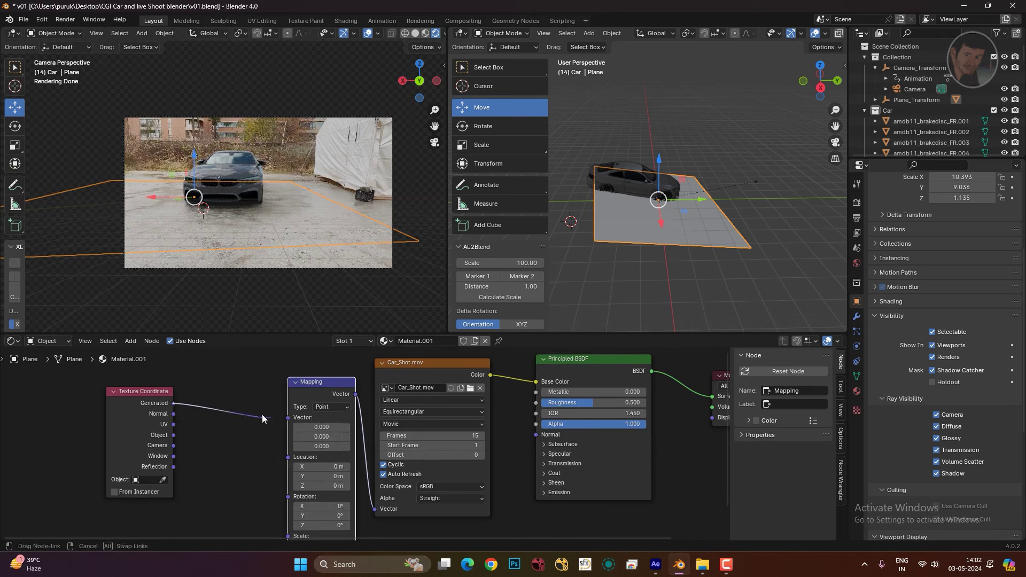
left_click_drag(174, 455, 288, 418)
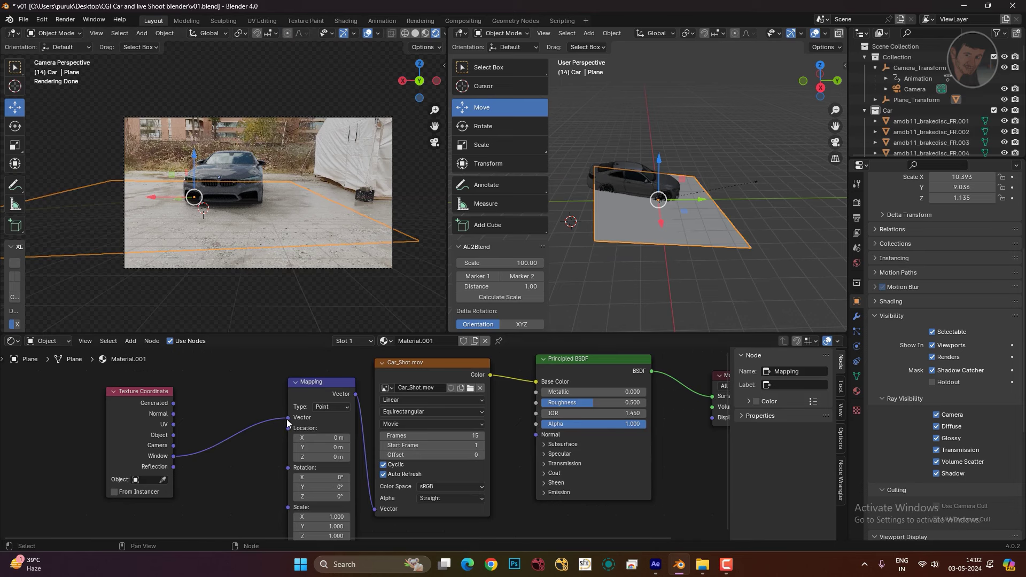
left_click_drag(288, 417, 245, 419)
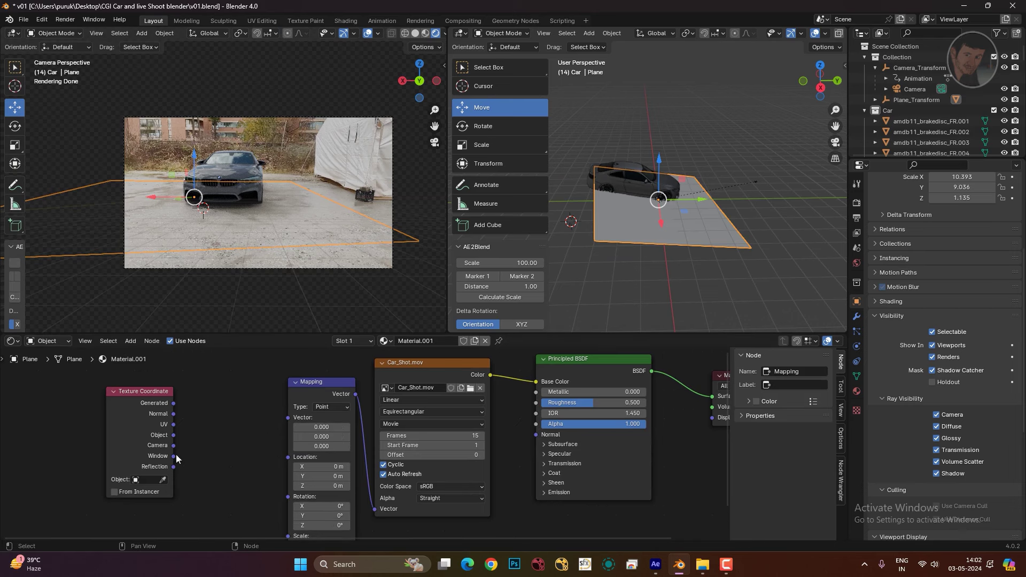
left_click_drag(174, 456, 288, 418)
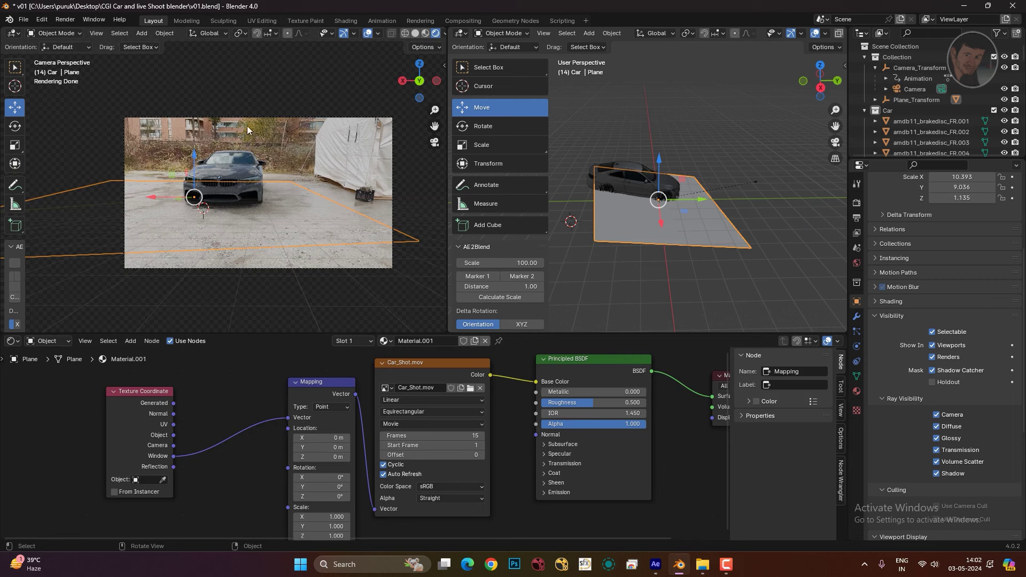
- Deselect the plane and orbit to view the car and plane from above
left_click(277, 306)
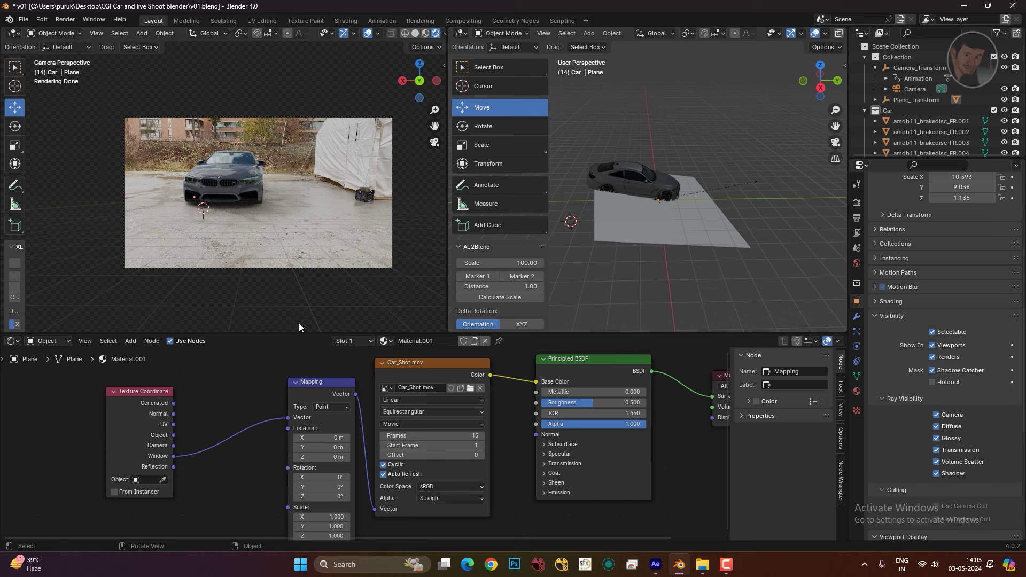
scroll(607, 422, "down", 2)
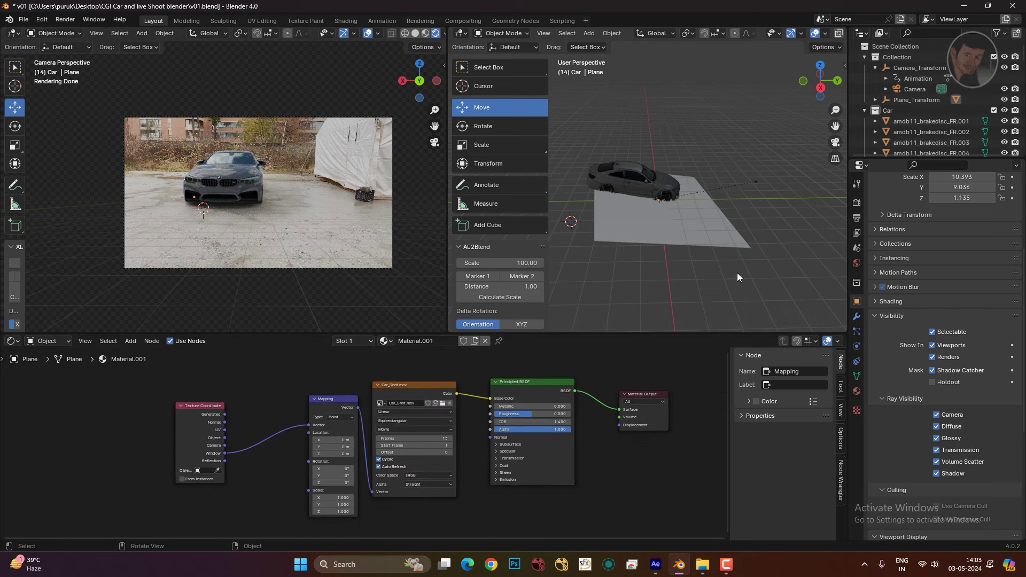
middle_click_drag(739, 271, 679, 281)
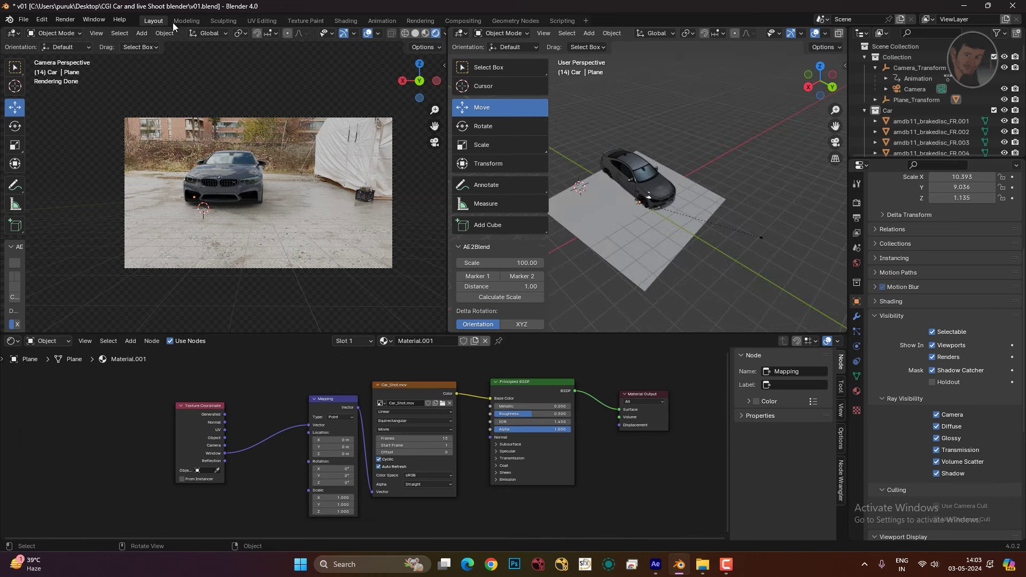
left_click(177, 21)
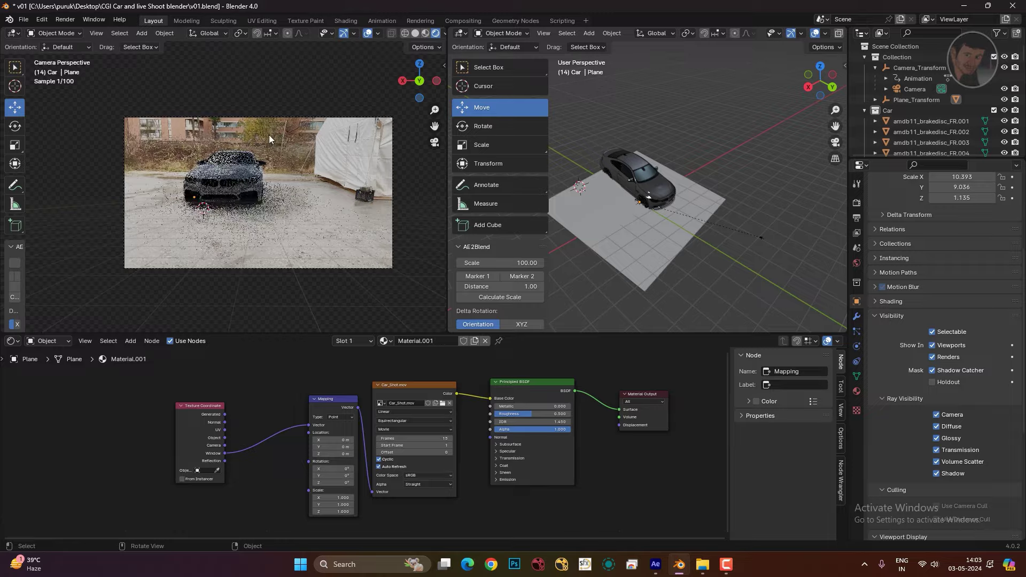
- View through the scene camera in Rendered shading and bring up the render settings
key("KP_0")
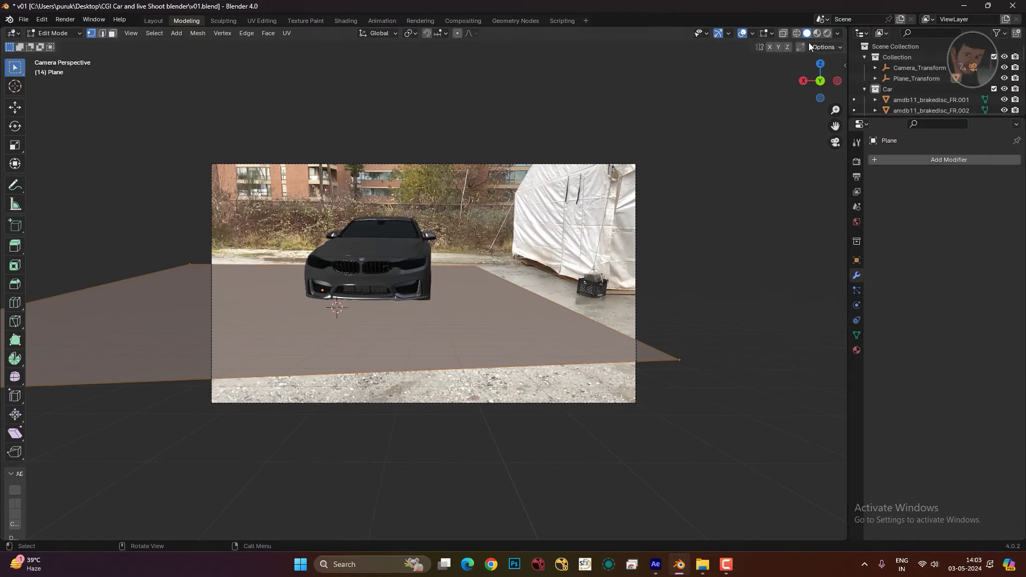
left_click(828, 33)
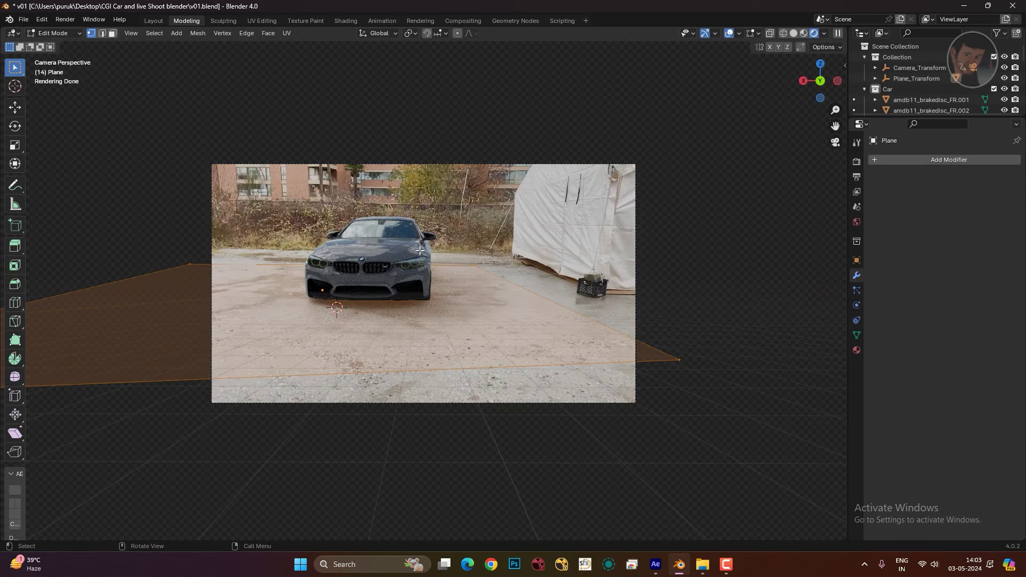
left_click_drag(936, 119, 934, 216)
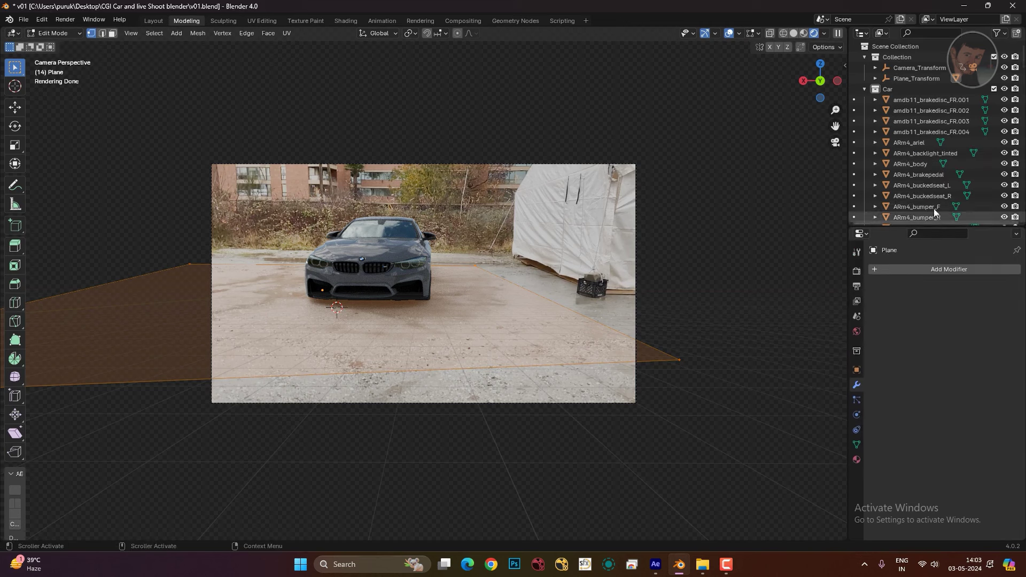
left_click(856, 287)
scroll(938, 362, "down", 4)
scroll(937, 372, "up", 4)
left_click(856, 271)
- Set the viewport Max Samples to 100 after first trying 1024
scroll(974, 368, "down", 2)
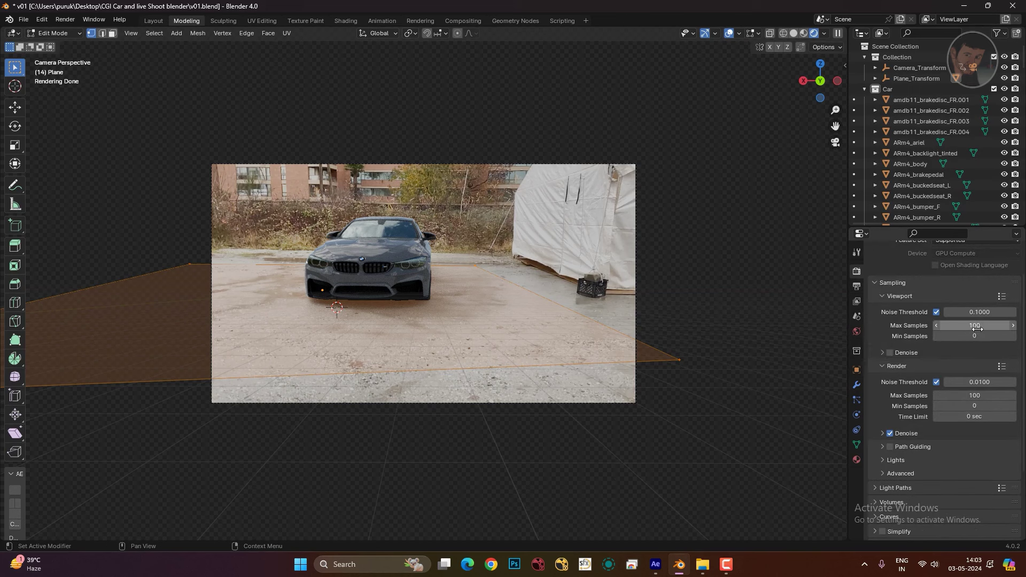
left_click(974, 325)
type("1024")
key("Return")
left_click(978, 327)
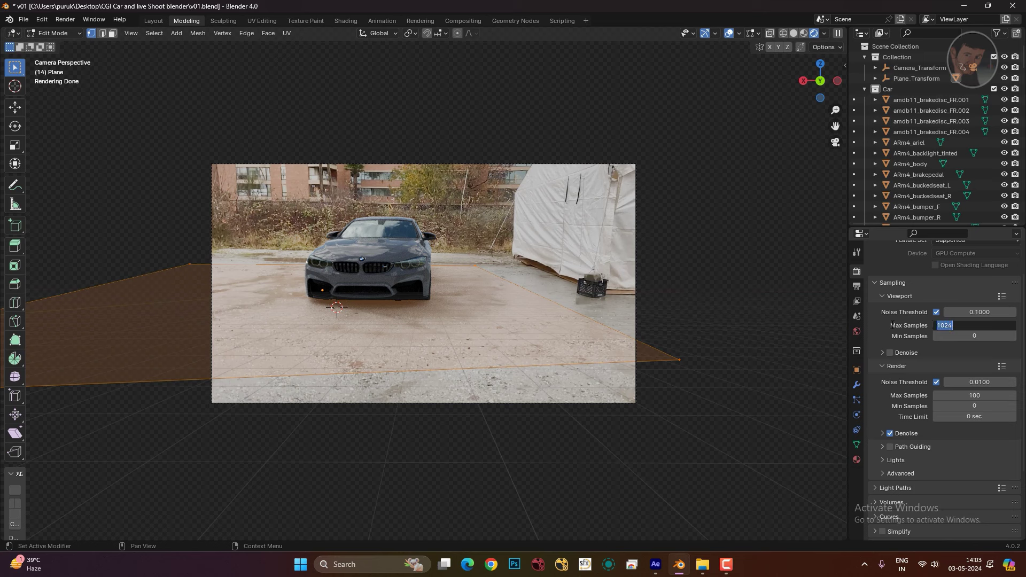
key("Return")
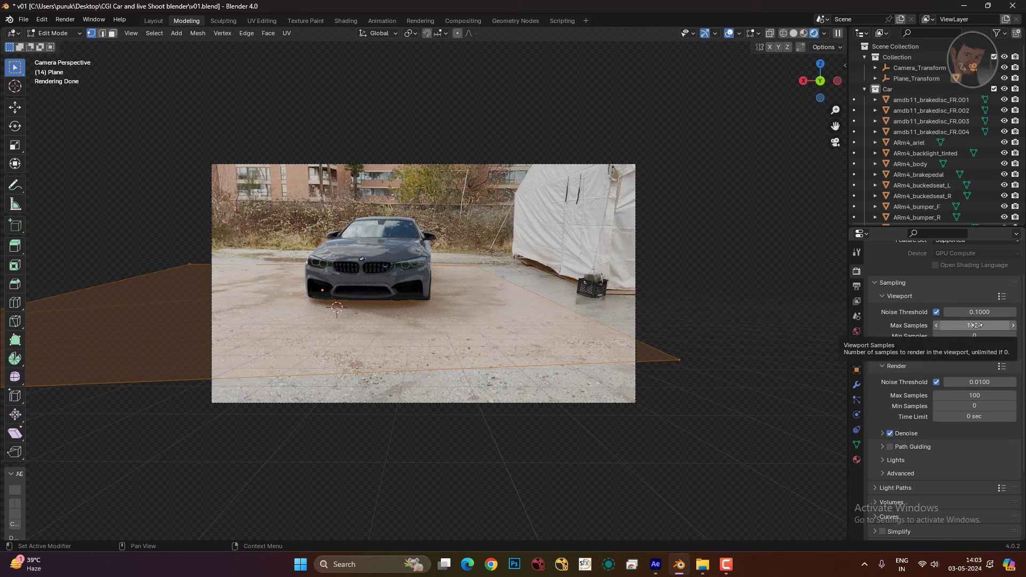
left_click(979, 324)
type("1")
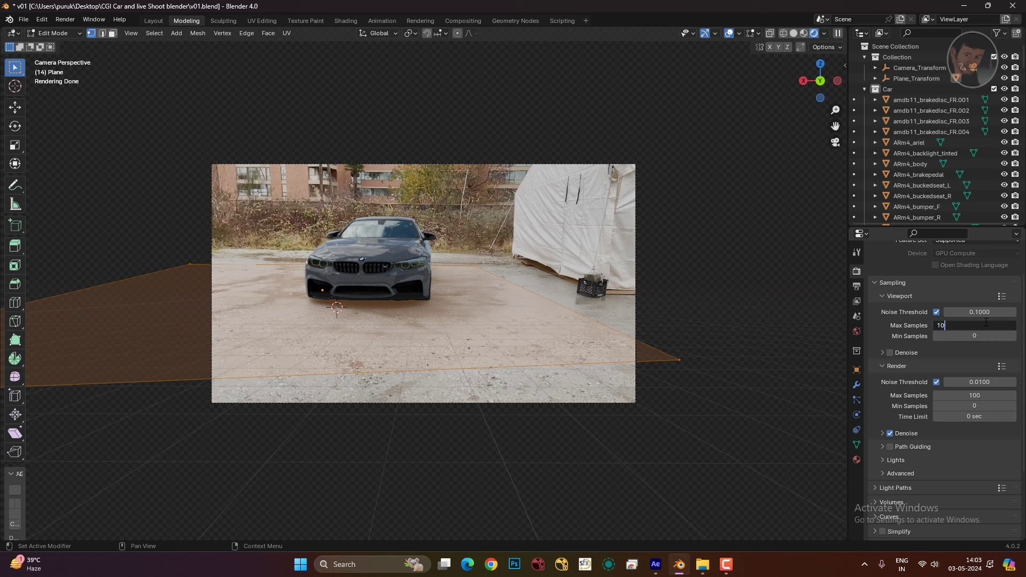
type("0")
key("Return")
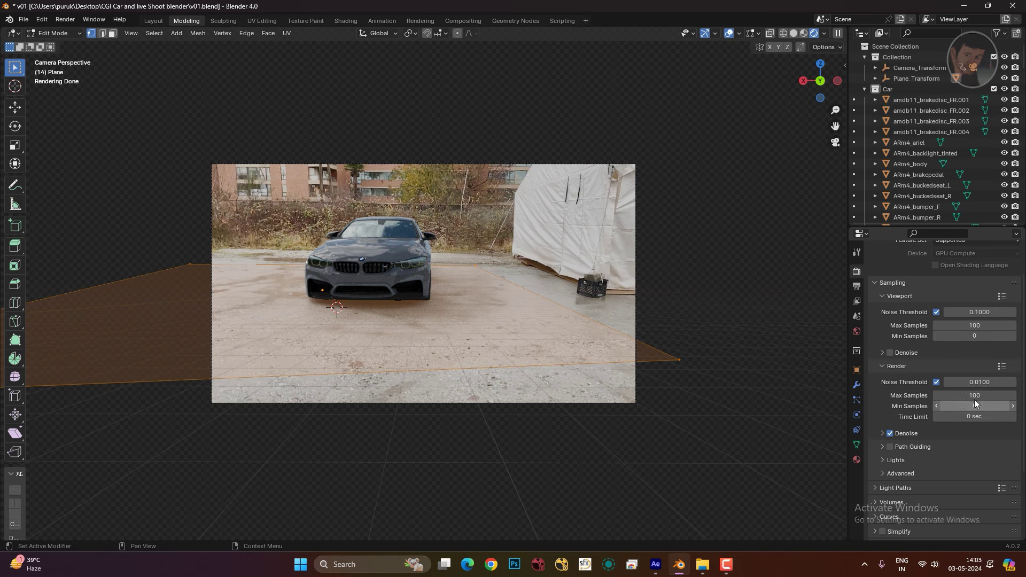
scroll(944, 456, "down", 5)
left_click(857, 287)
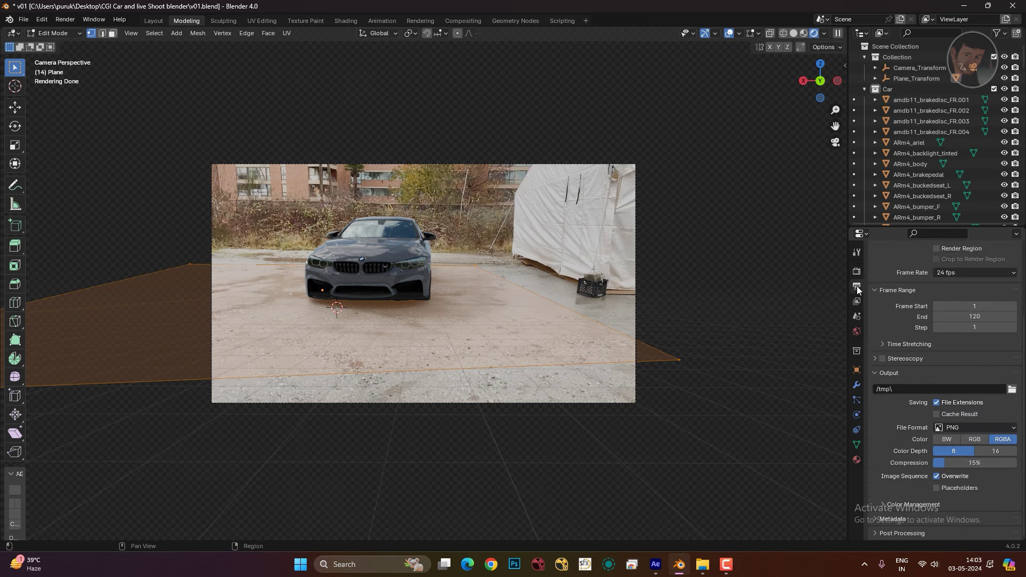
- Create a Render folder in the project folder and set it as the output path
left_click(1011, 390)
left_click(276, 214)
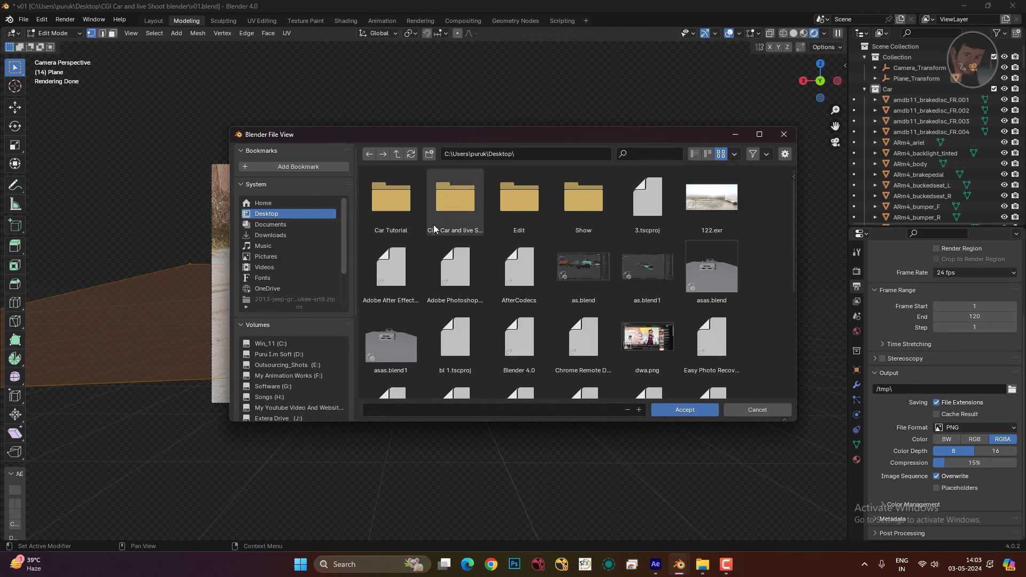
double_click(451, 206)
right_click(419, 303)
left_click(369, 351)
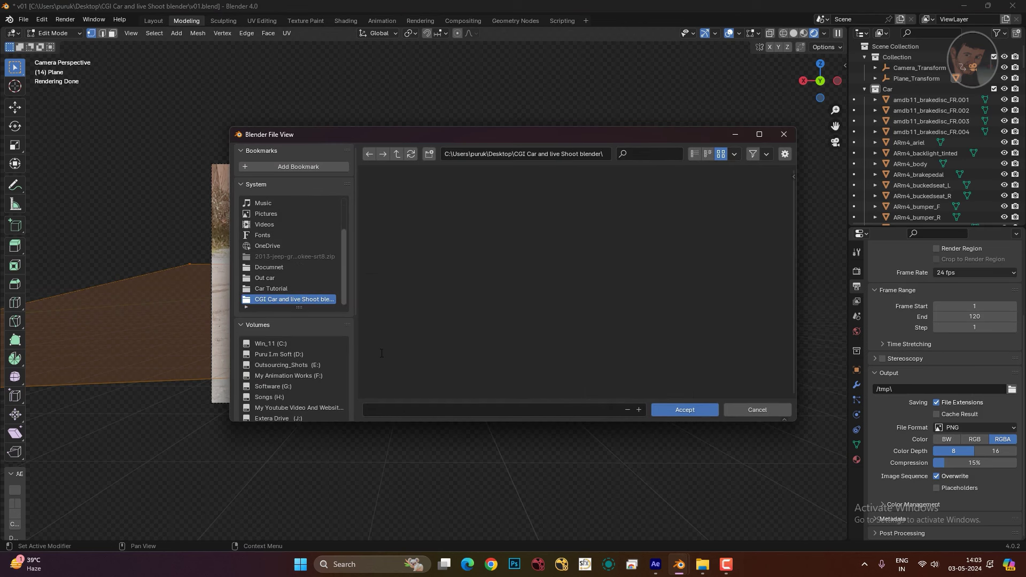
type("Render")
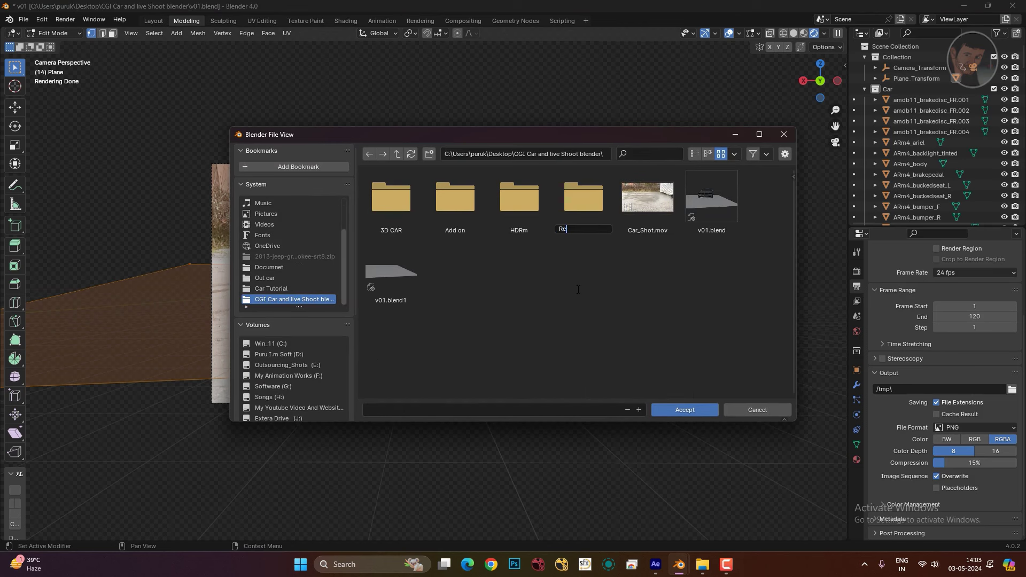
key("Return")
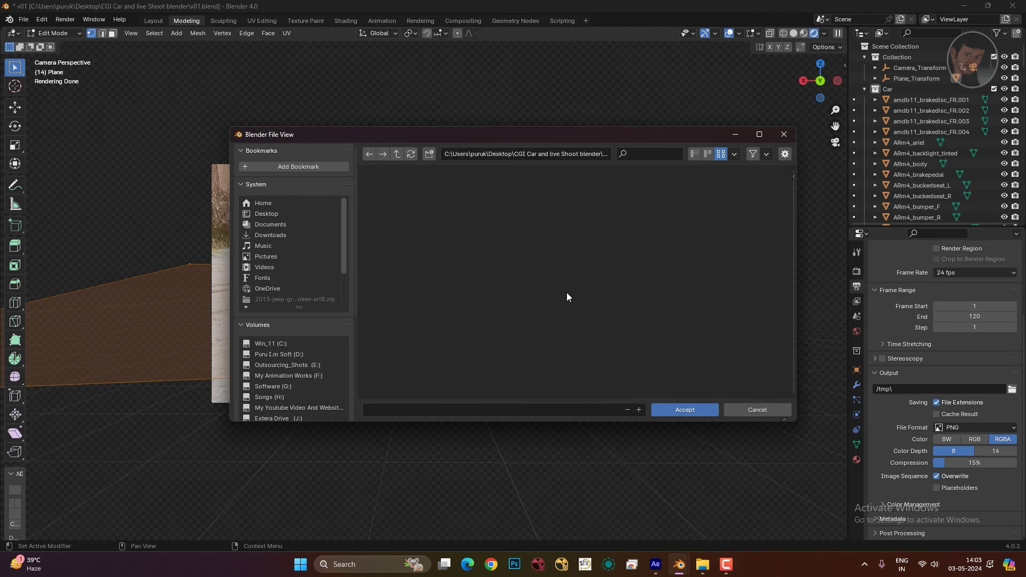
left_click(681, 410)
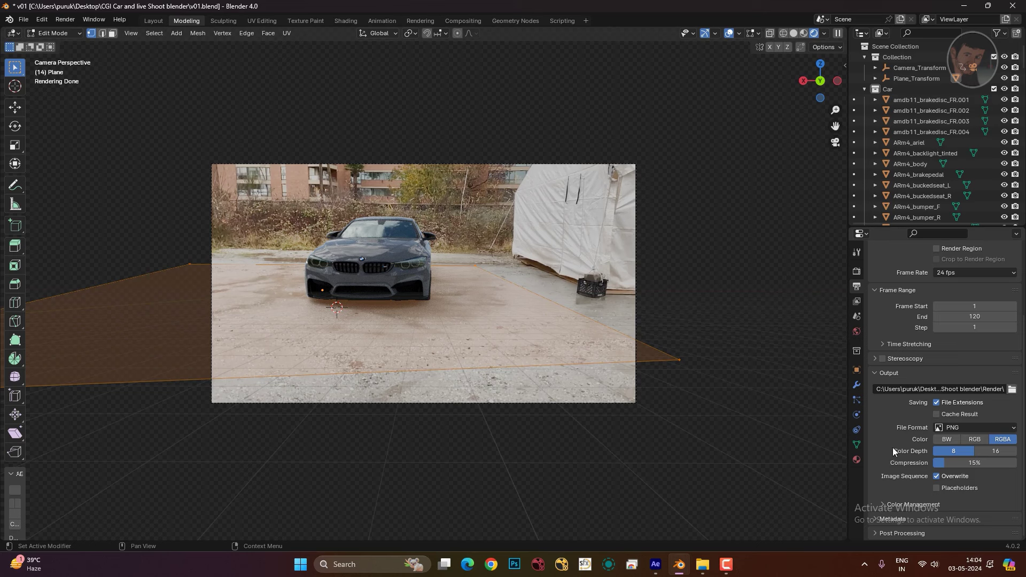
- Keep PNG as the output file format
left_click(948, 427)
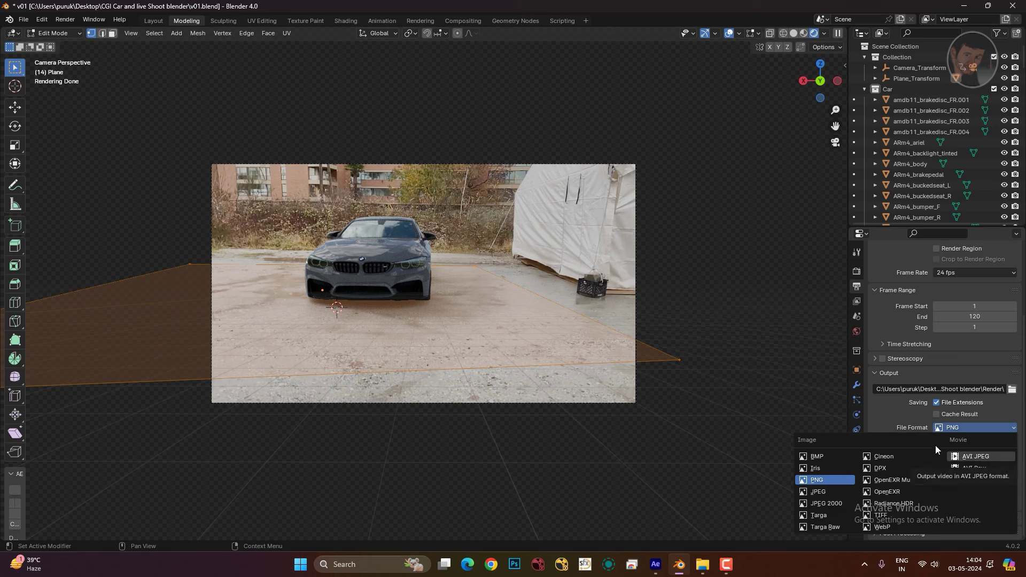
left_click(897, 417)
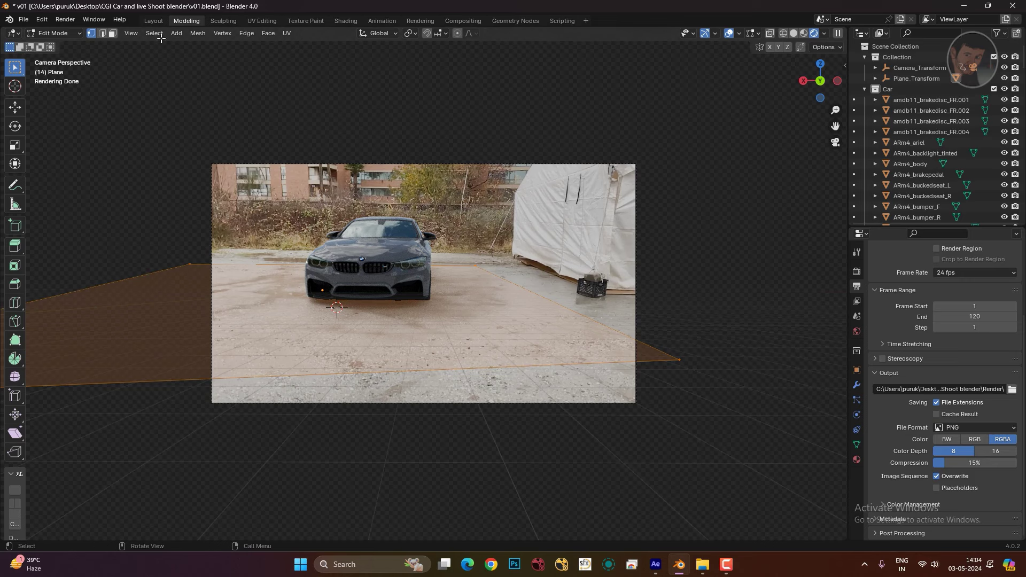
left_click(159, 20)
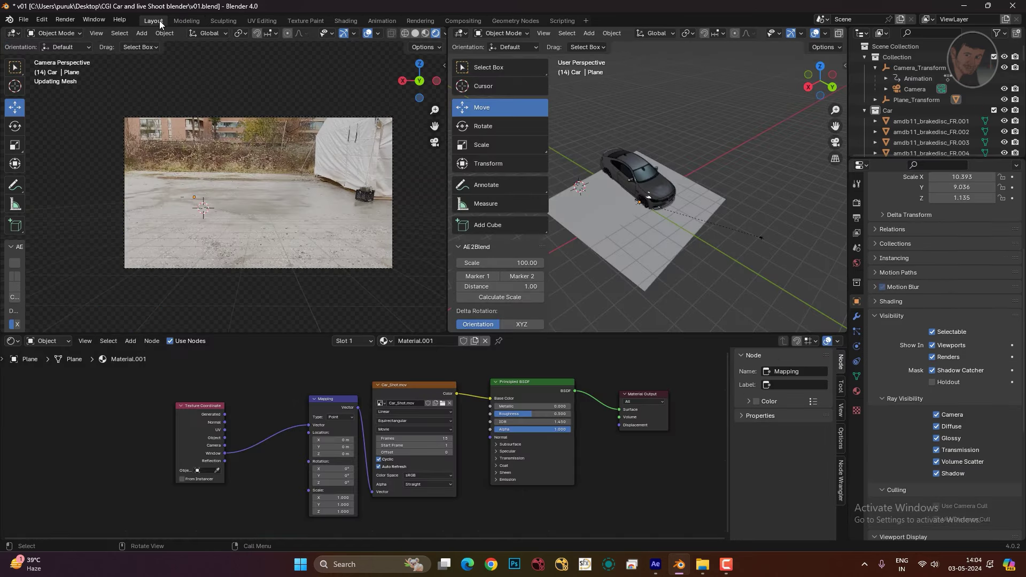
- Make the bottom area a timeline and shrink it to enlarge the viewports
left_click(13, 341)
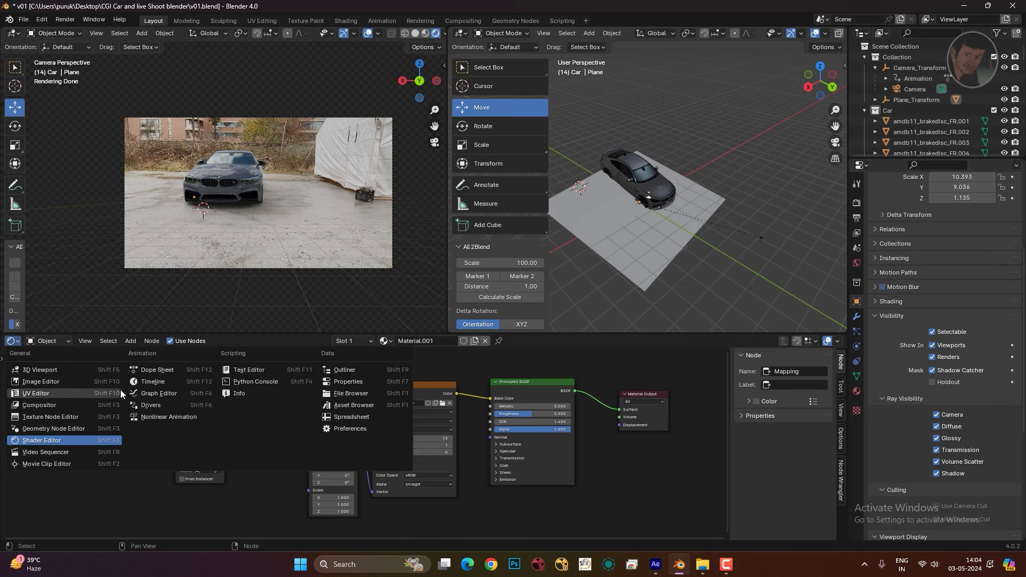
left_click(152, 382)
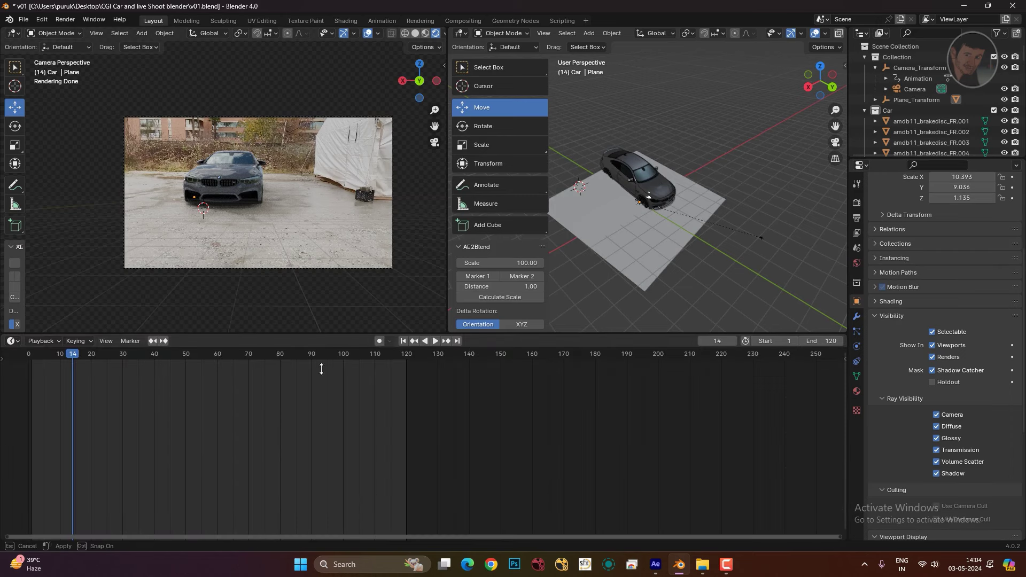
left_click_drag(224, 336, 107, 398)
- Play the shot and scrub to frame 50, leaving the start frame at 1
left_click(31, 418)
key("space")
left_click_drag(129, 416, 185, 415)
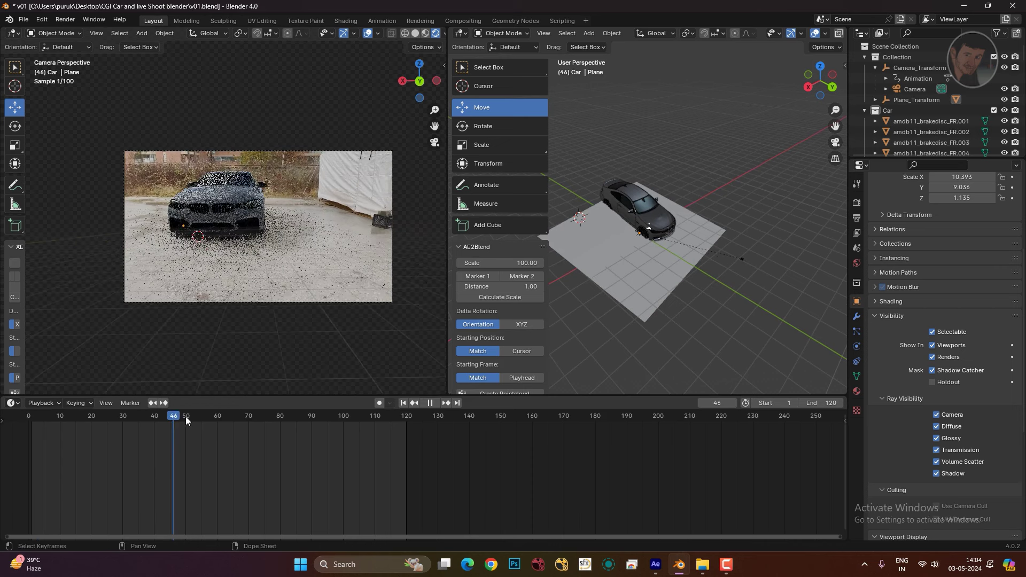
double_click(777, 402)
key("Return")
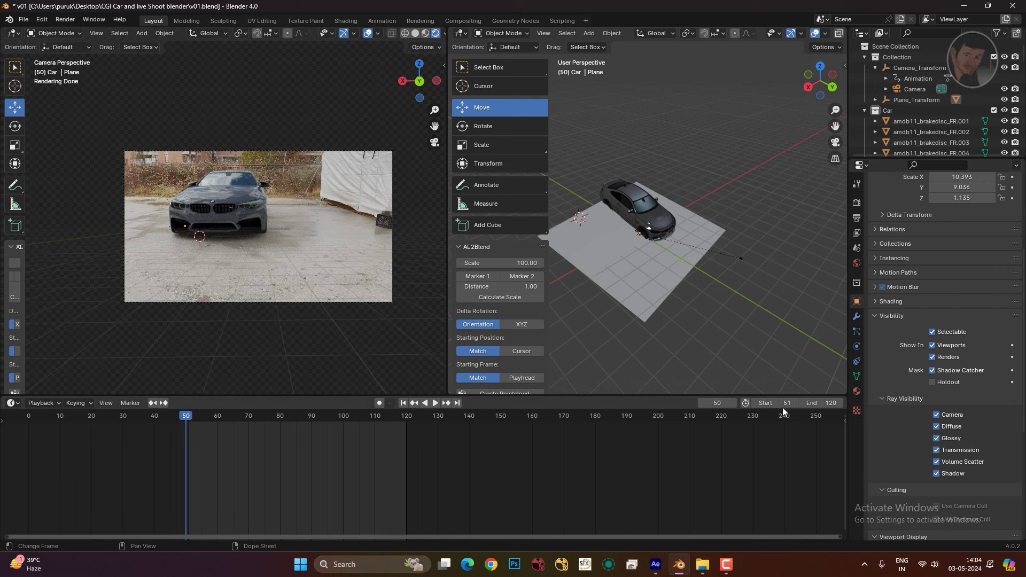
key("Return")
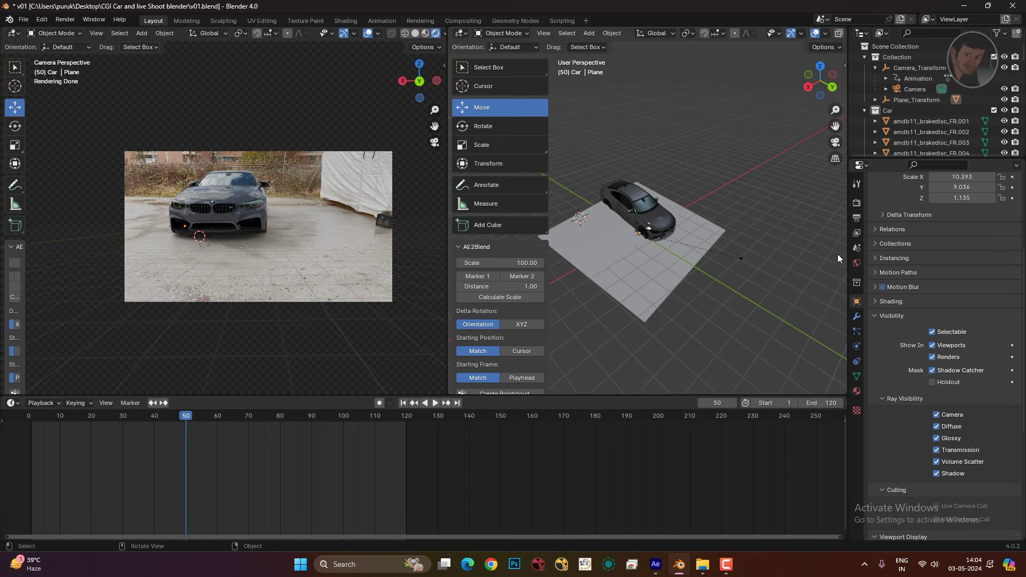
left_click(857, 220)
- Keep PNG output and override output colour management with the Medium High Contrast look
left_click(984, 427)
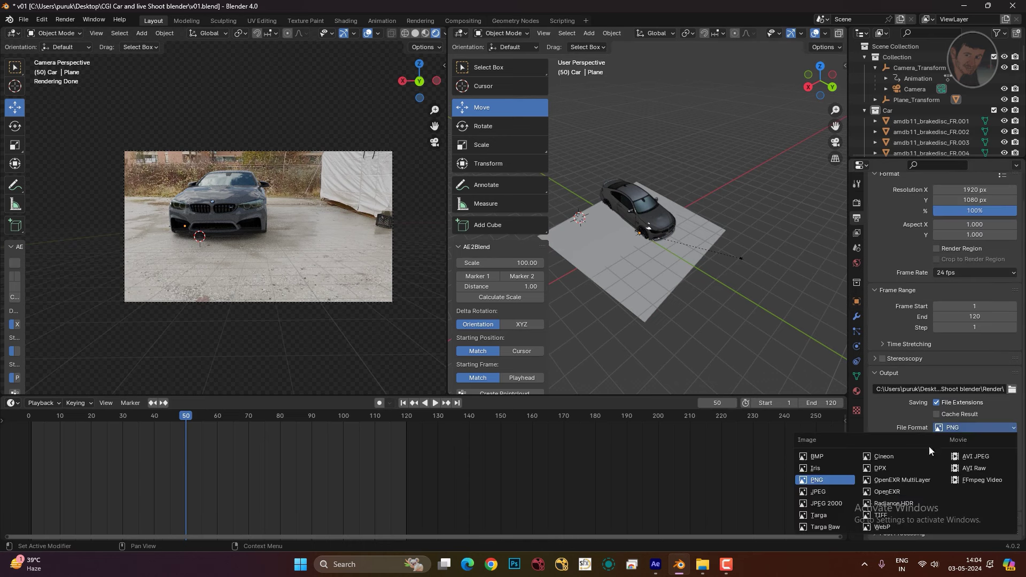
left_click(835, 480)
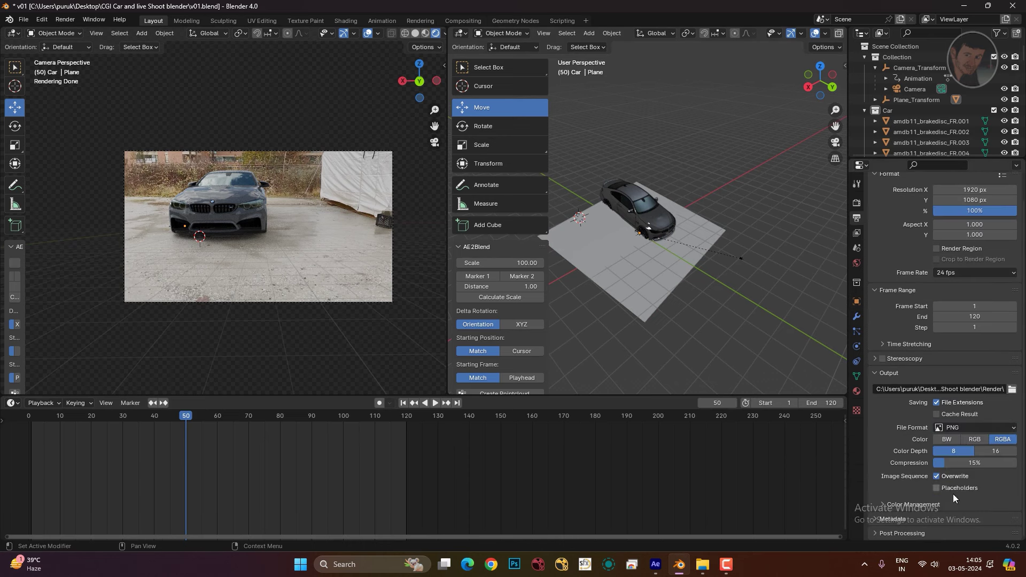
left_click(893, 507)
scroll(897, 486, "down", 4)
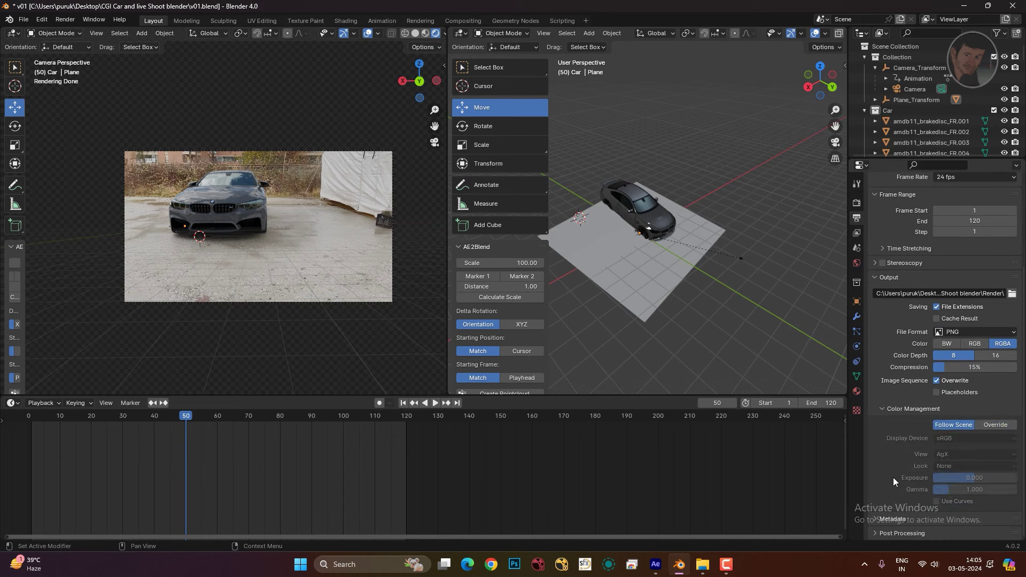
left_click(989, 426)
left_click(962, 440)
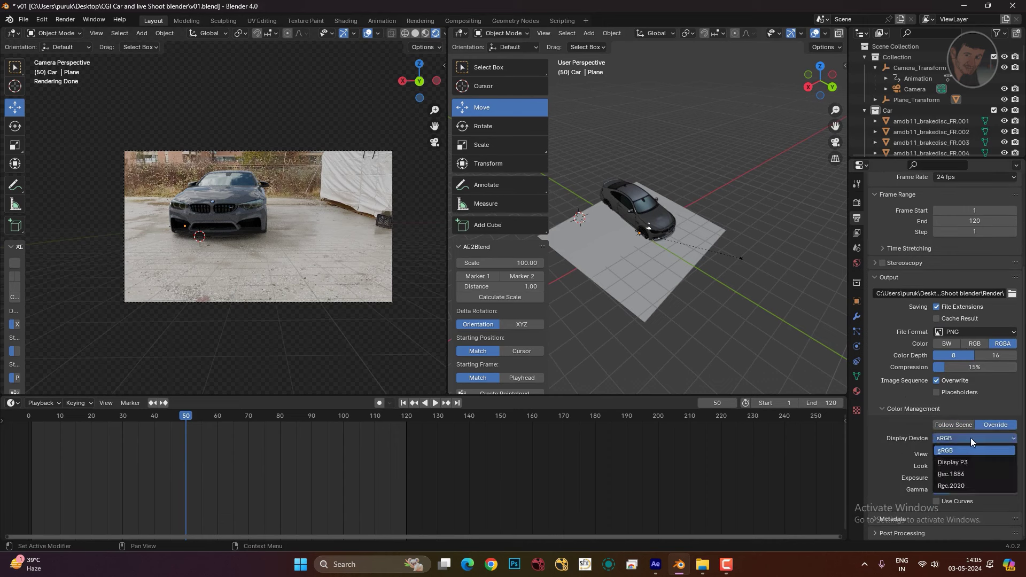
left_click(957, 468)
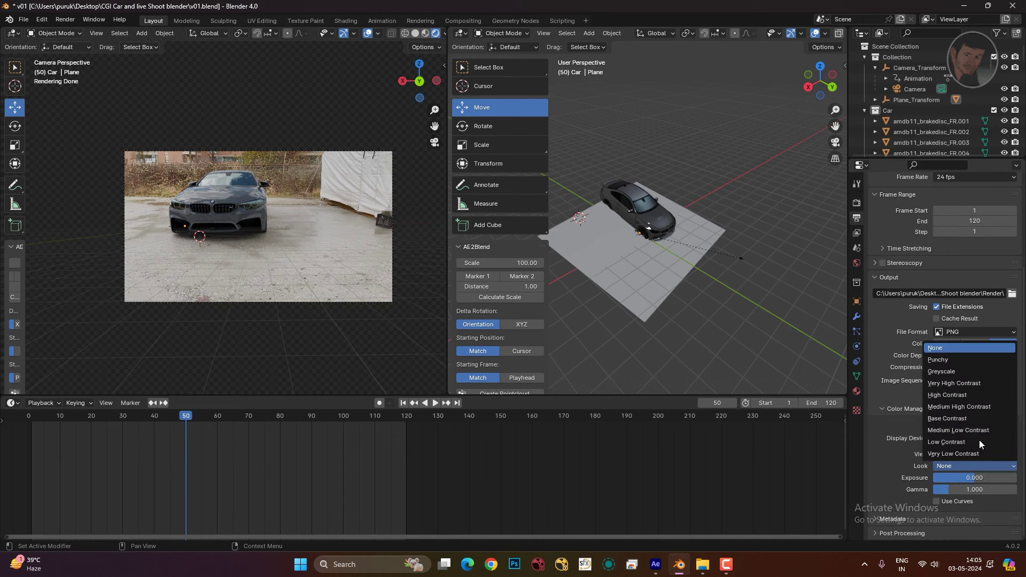
left_click(968, 409)
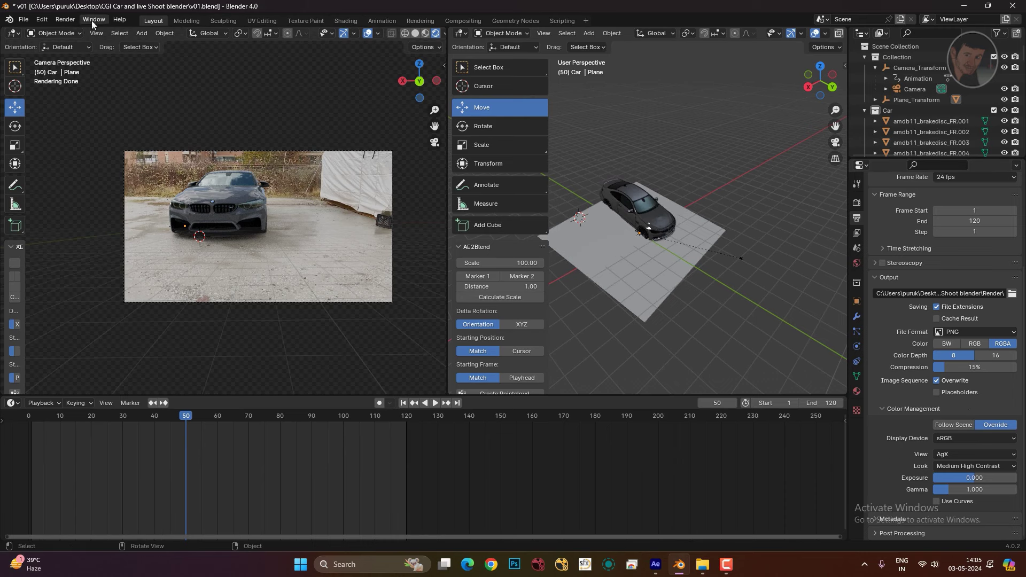
left_click(69, 20)
- Render a test image of the current frame and close it
left_click(79, 31)
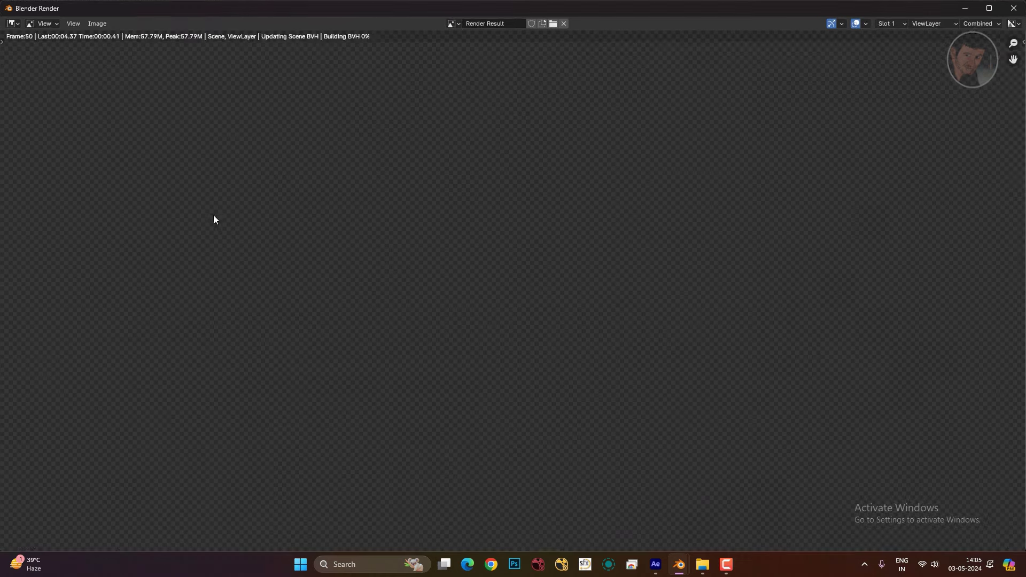
scroll(354, 245, "down", 2)
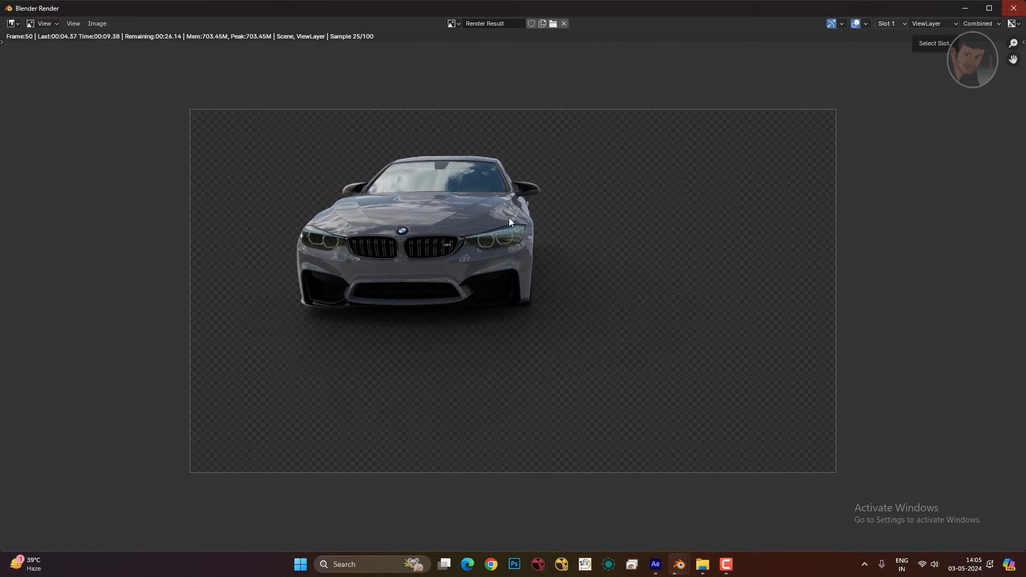
left_click(1014, 8)
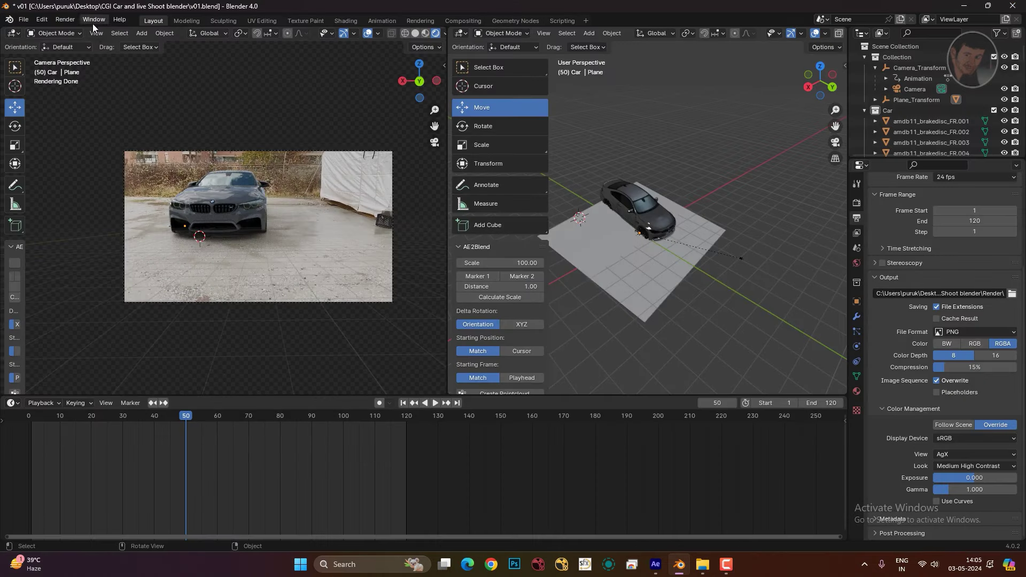
- Render the full 120-frame animation
left_click(65, 19)
left_click(100, 43)
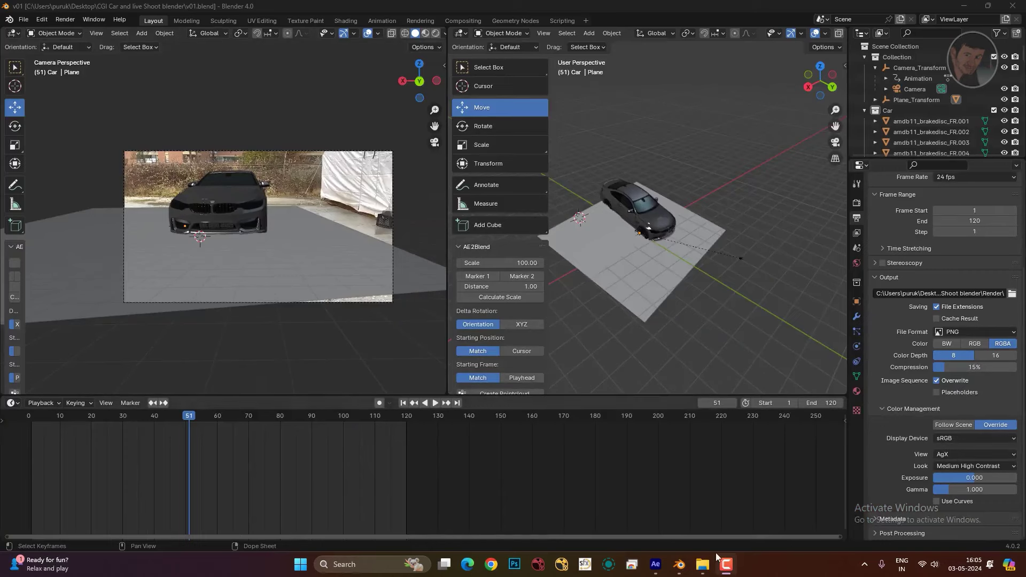
left_click(706, 566)
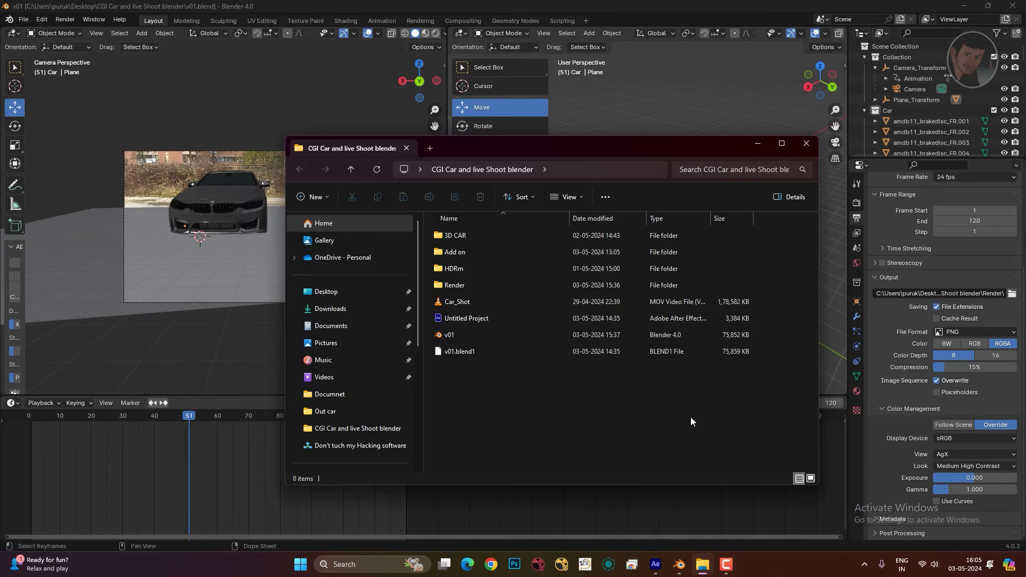
- Open the Render folder and select its full path from the address bar
double_click(459, 290)
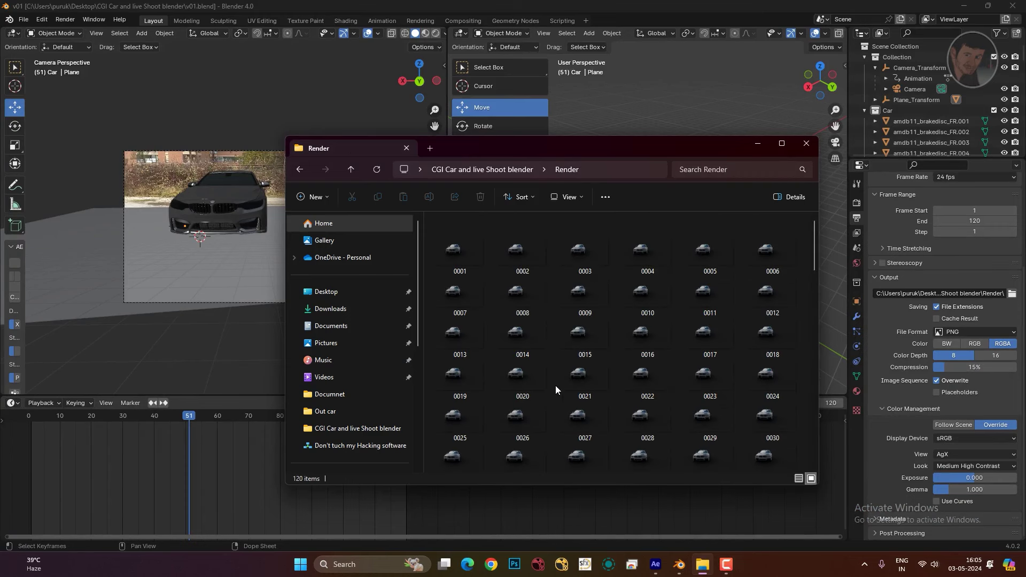
left_click(633, 171)
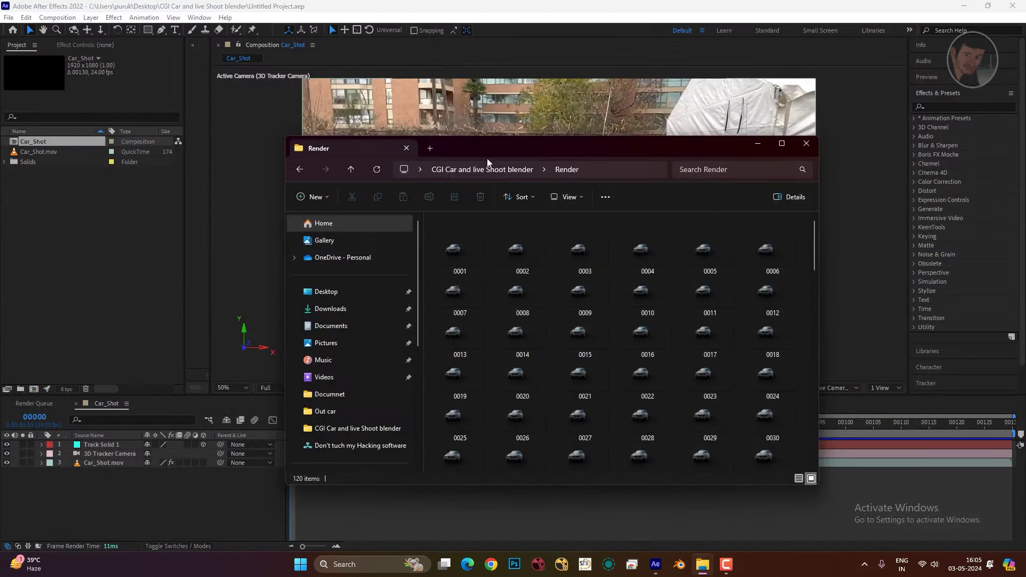
left_click(139, 246)
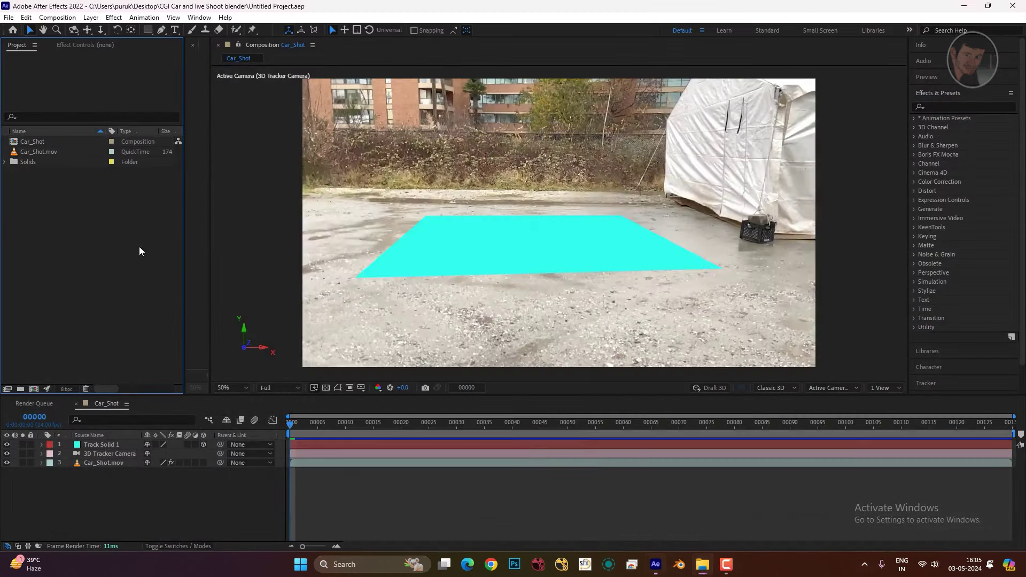
- Hide the Track Solid 1 and 3D Tracker Camera layers
scroll(522, 251, "down", 2)
left_click(6, 453)
left_click(6, 457)
left_click(75, 190)
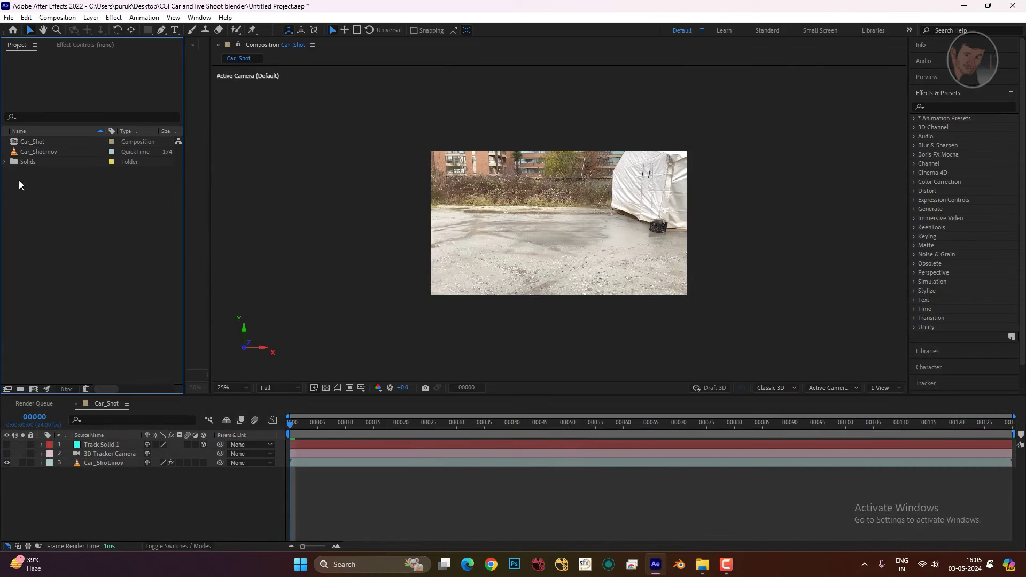
- Import the rendered frames from the pasted Render path as a PNG sequence
double_click(70, 246)
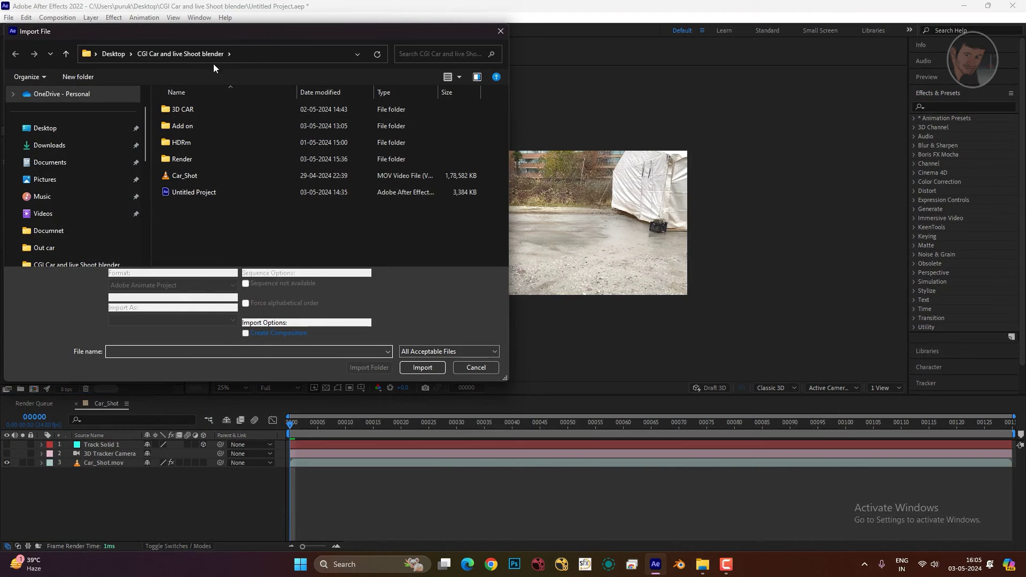
type("C:\\Users\\puruk\\Desktop\\CGI Car and live Shoot blender\\Render")
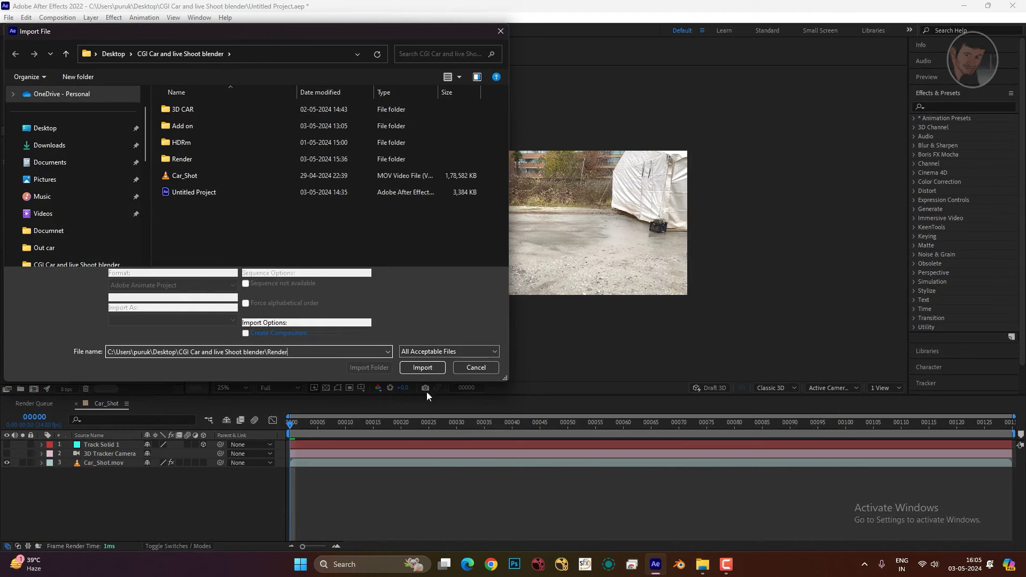
left_click(433, 371)
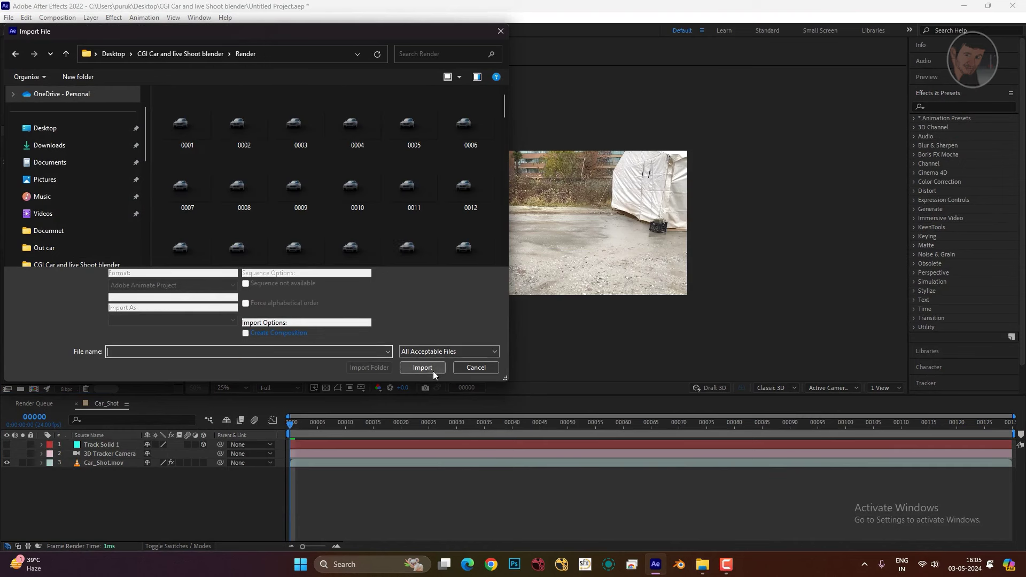
left_click(200, 126)
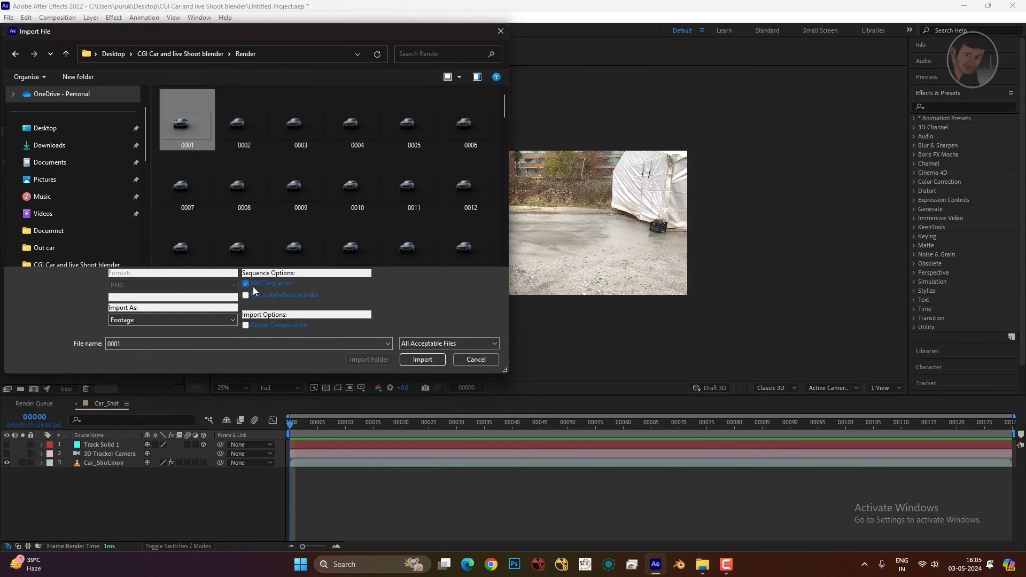
left_click(422, 360)
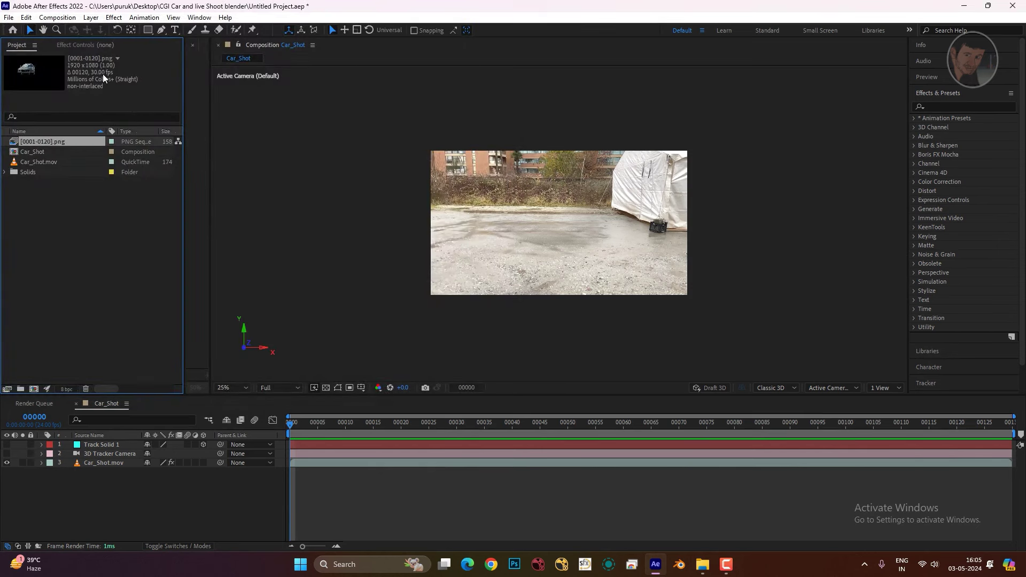
- Interpret [0001-0120].png as premultiplied at 24 fps and place it above Car_Shot.mov
left_click(46, 162)
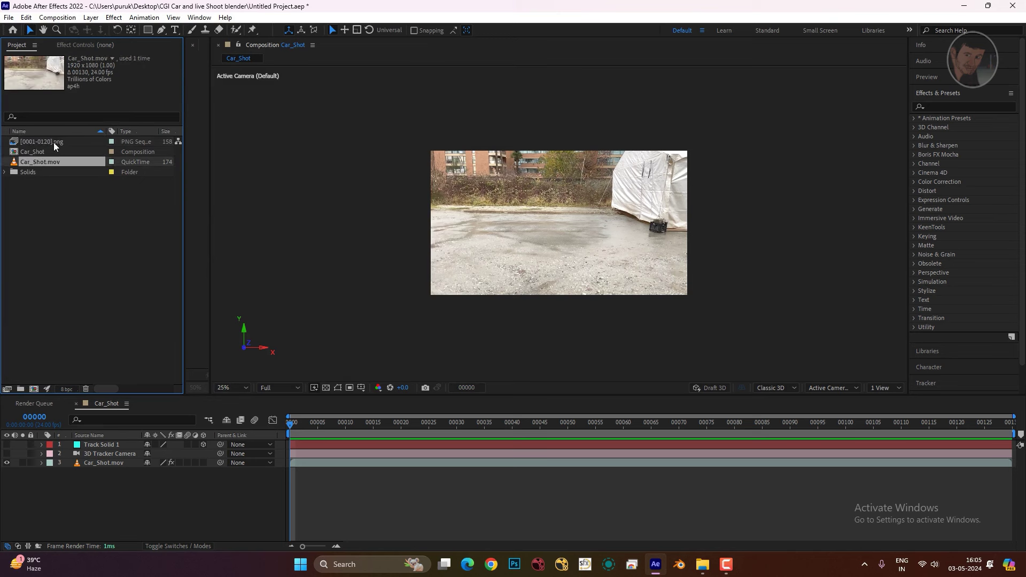
left_click(37, 141)
right_click(66, 142)
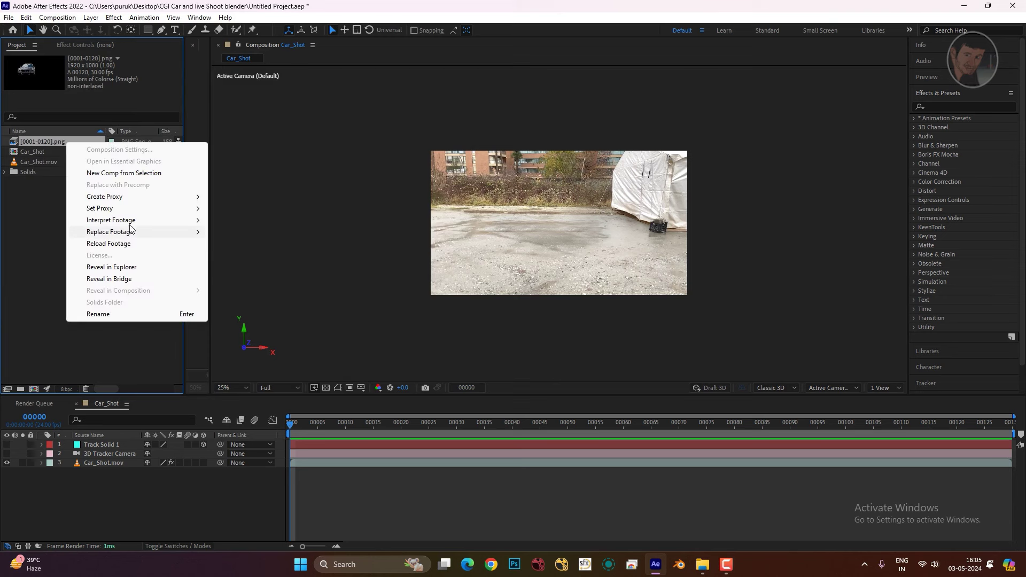
mouse_move(110, 220)
left_click(249, 220)
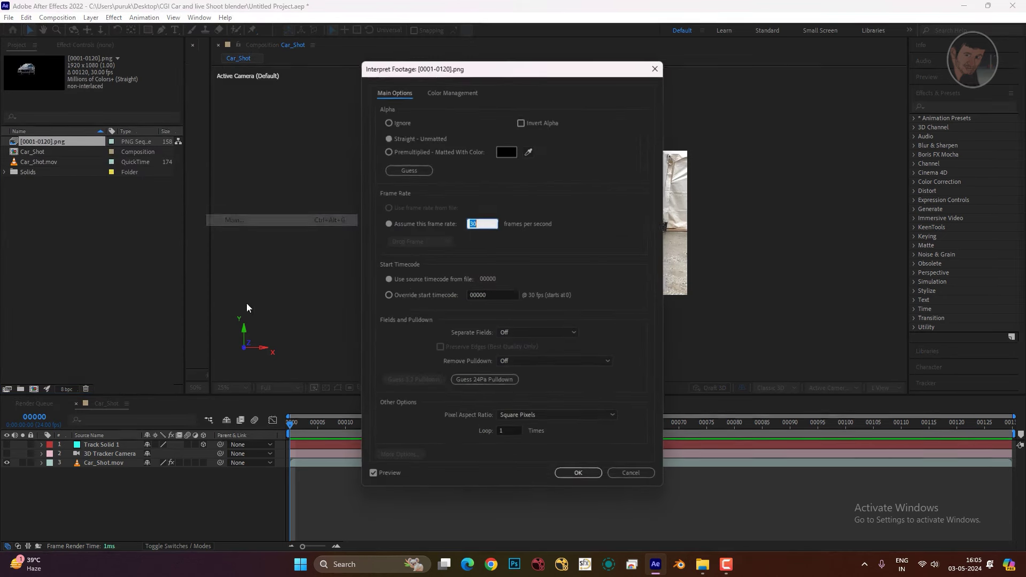
left_click(415, 152)
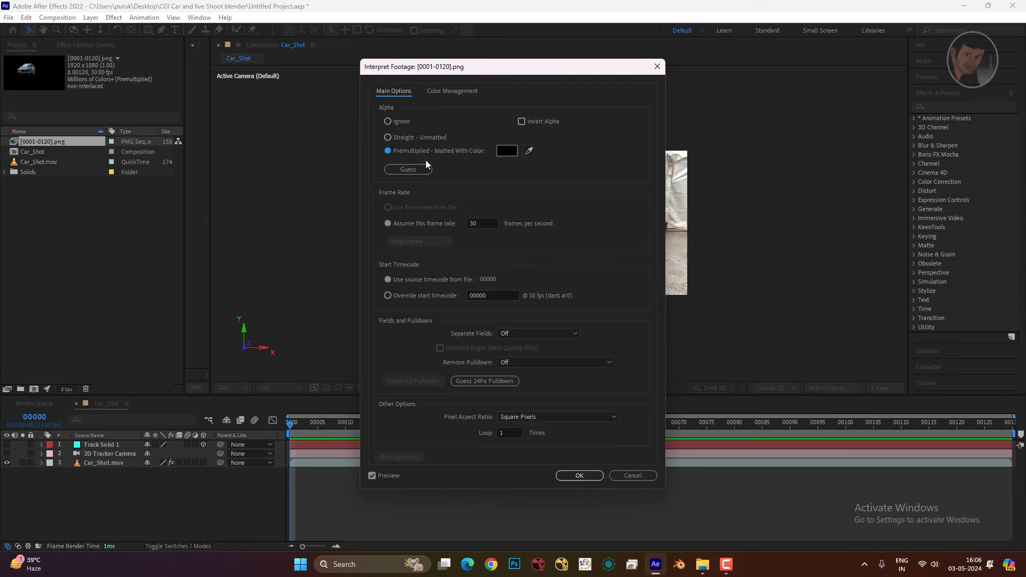
left_click(452, 225)
type("24")
left_click(579, 475)
mouse_move(59, 142)
left_mouse_down()
mouse_move(66, 403)
mouse_move(107, 458)
left_mouse_up()
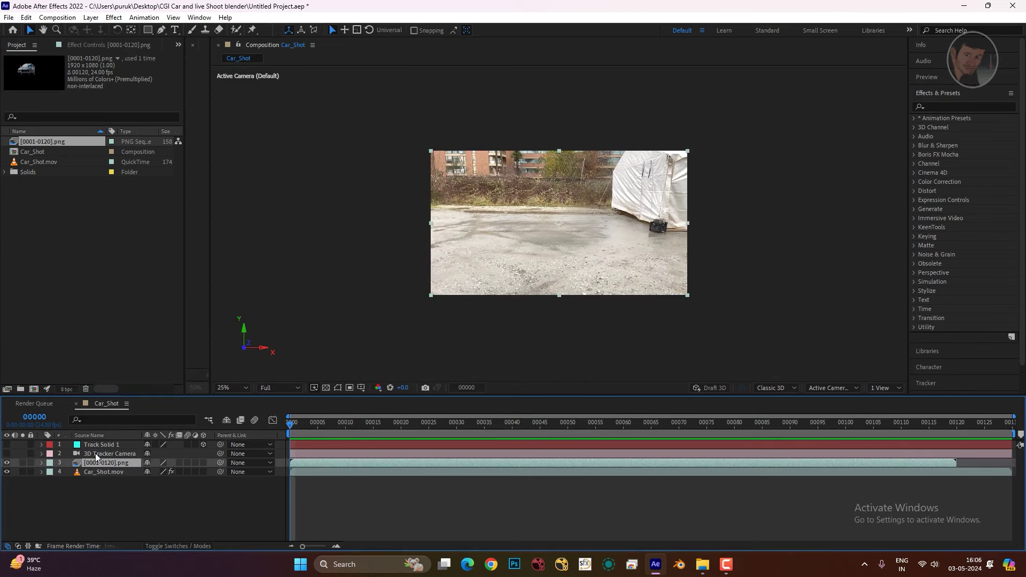
- Preview the composite and trim the comp to a work area ending at frame 120
key("space")
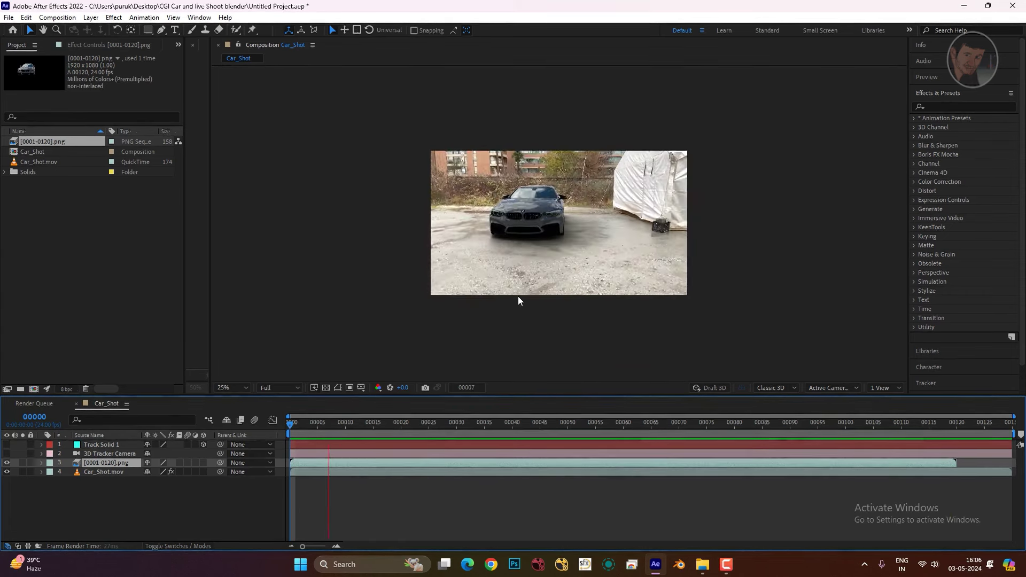
key("space")
left_click(956, 421)
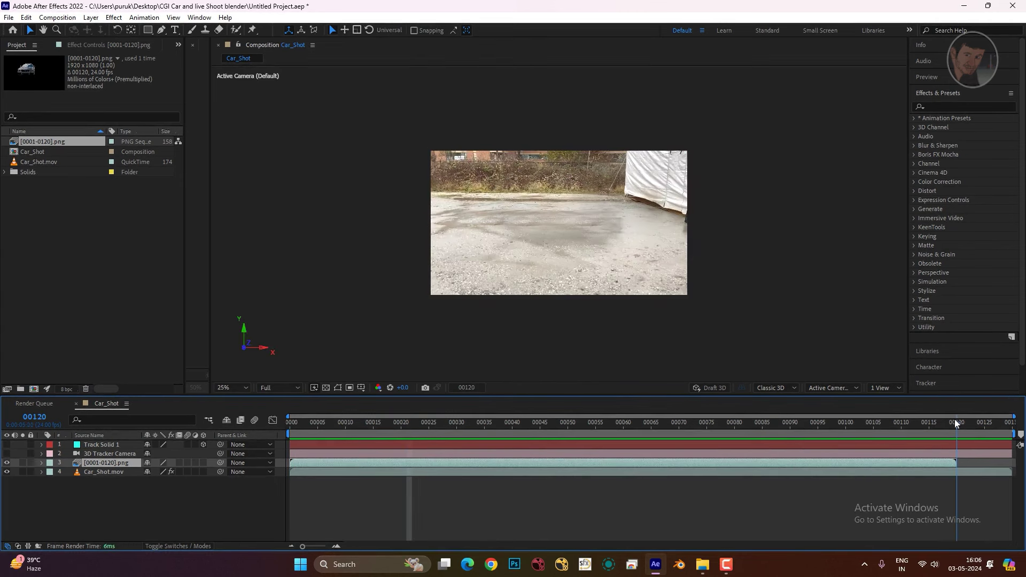
left_click(961, 424)
left_click_drag(961, 424, 952, 425)
left_click_drag(1013, 432, 958, 433)
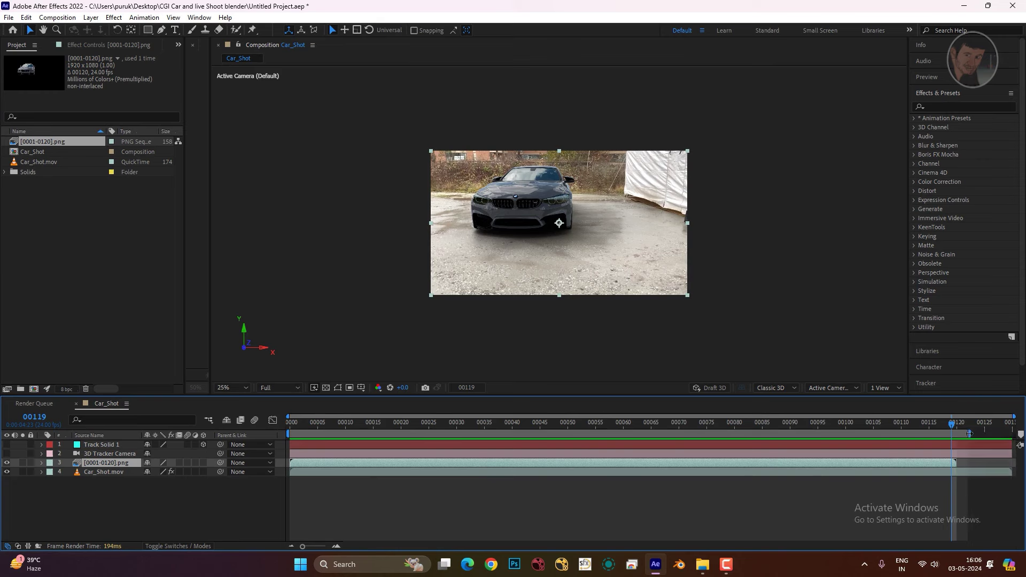
right_click(957, 433)
left_click(913, 466)
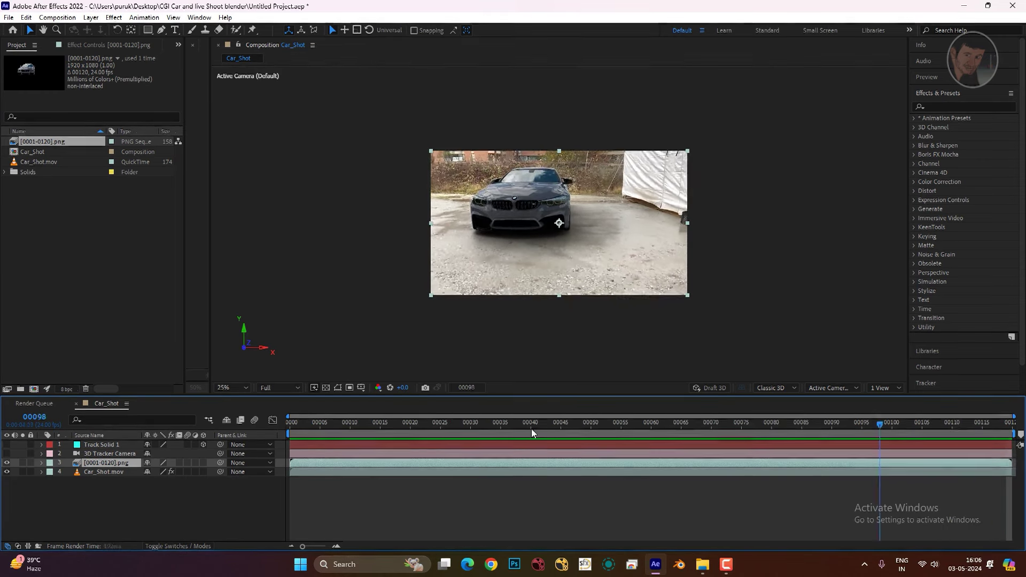
- At the first frame, zoom in on the car, then back out to the whole composite
key("Home")
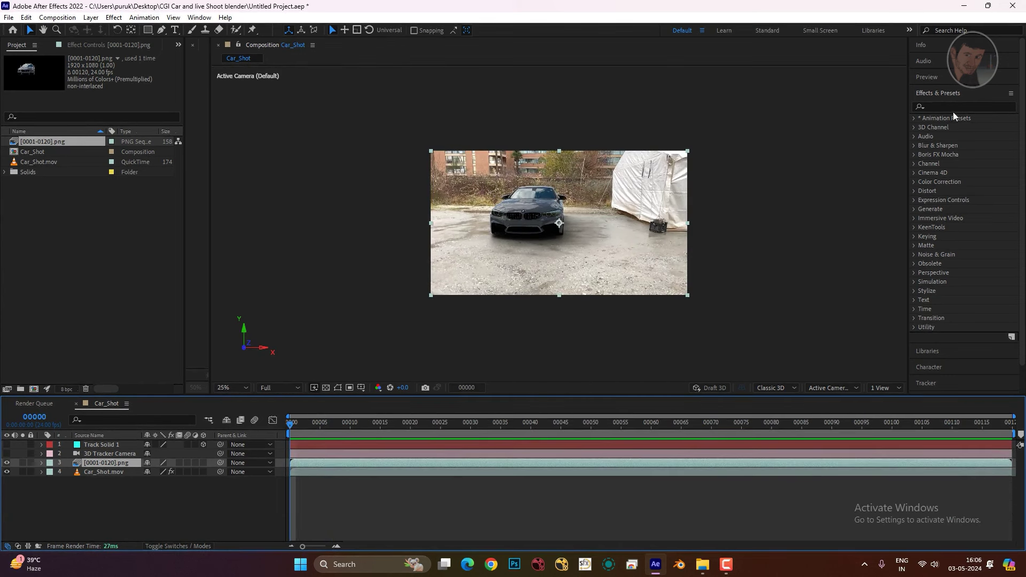
key("period")
key("period")
key("period")
key("period")
key("period")
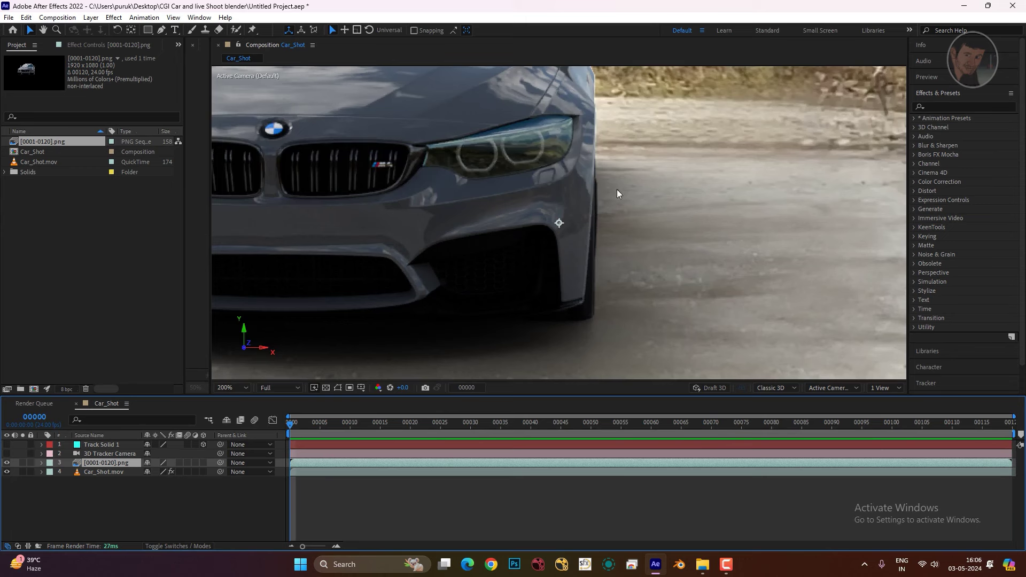
key("comma")
key("comma")
key("h")
key("comma")
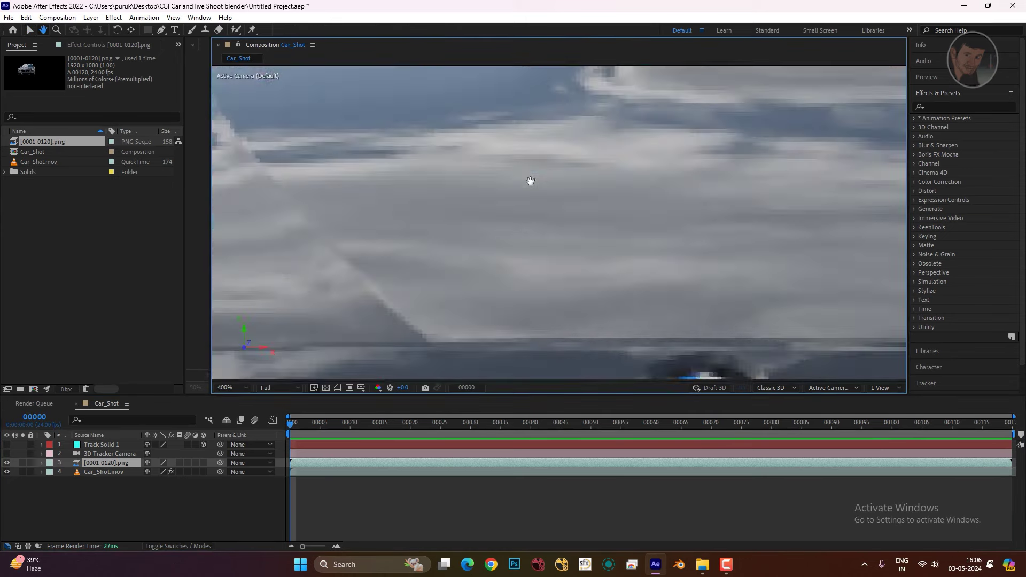
key("comma")
key("v")
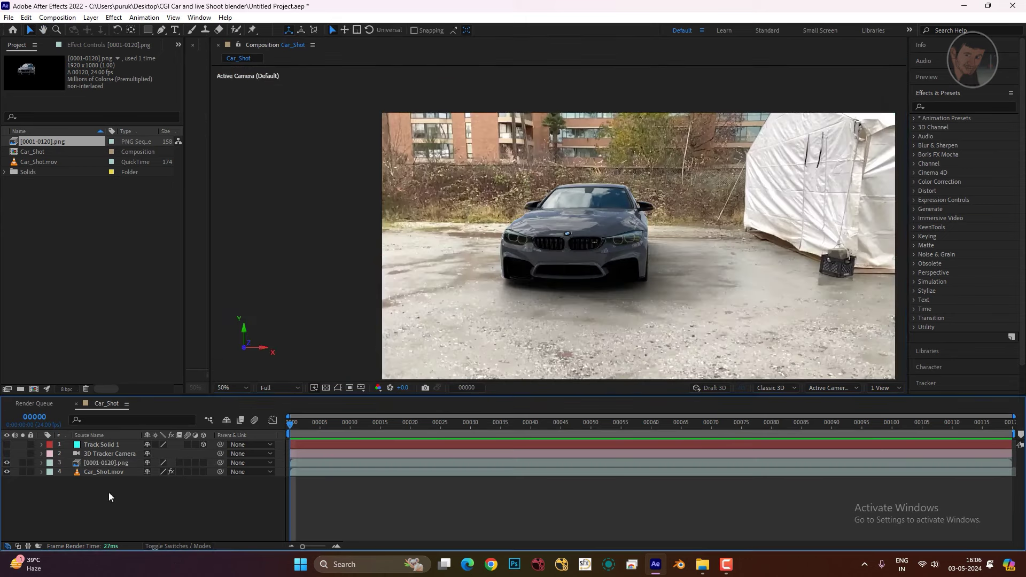
- Show Effect Controls for the car render layer and browse the effect categories
key("F3")
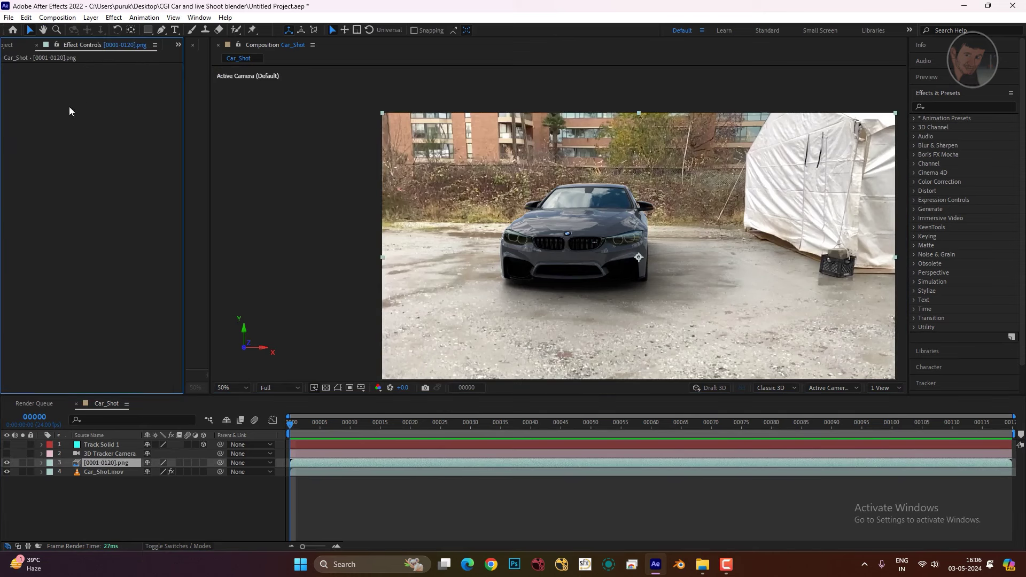
left_click(974, 106)
left_click(114, 17)
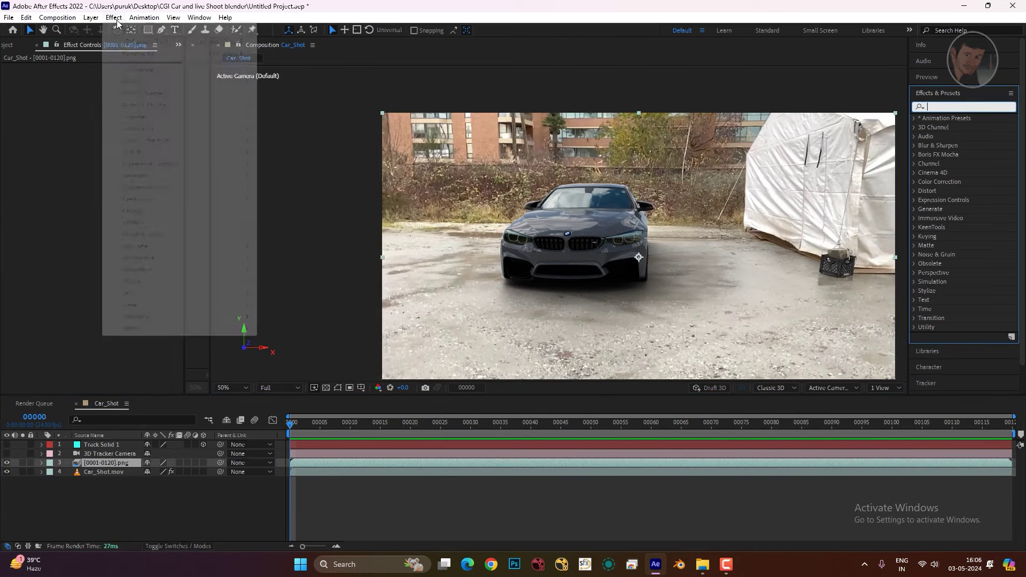
left_click(108, 463)
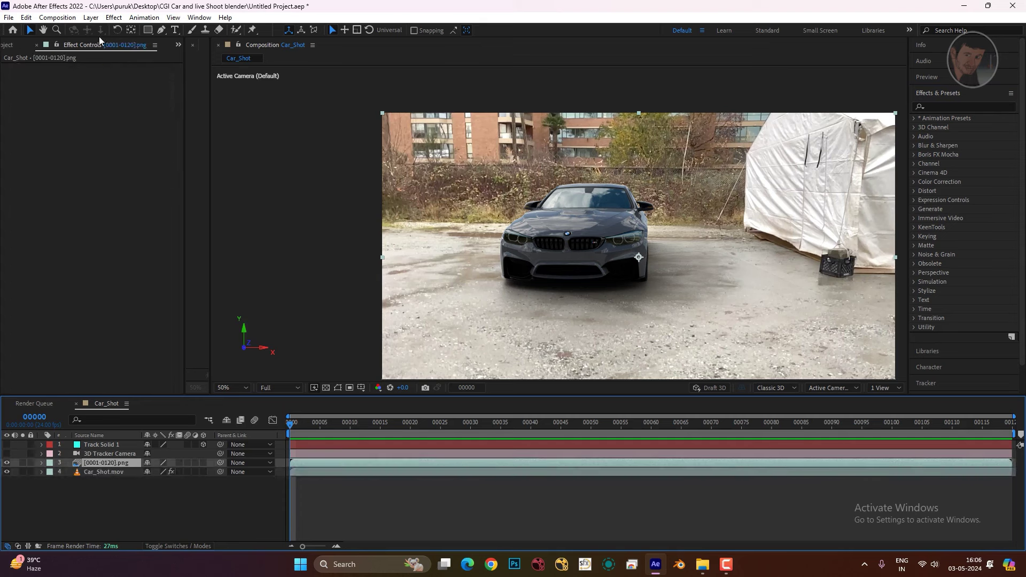
left_click(114, 17)
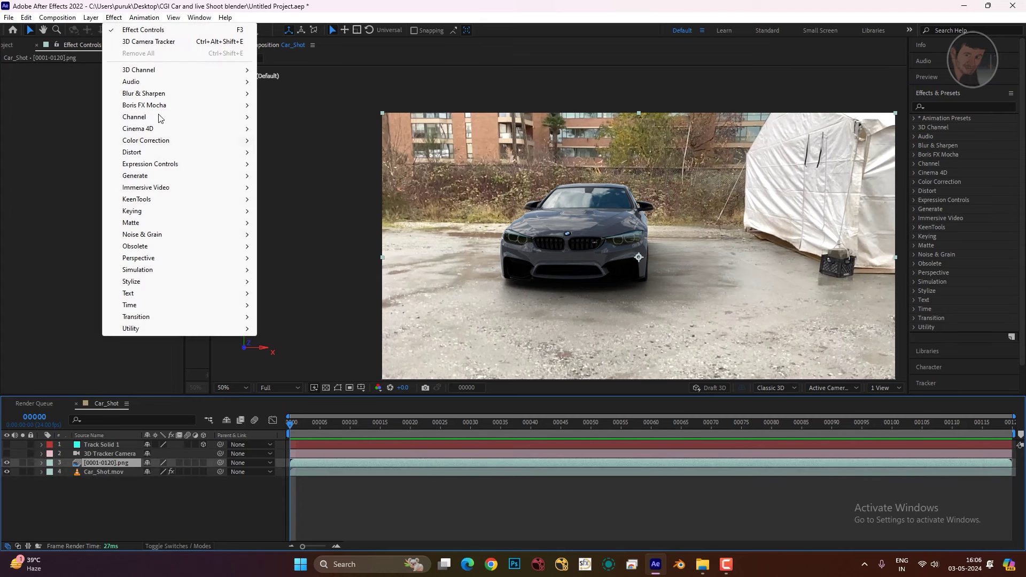
mouse_move(143, 93)
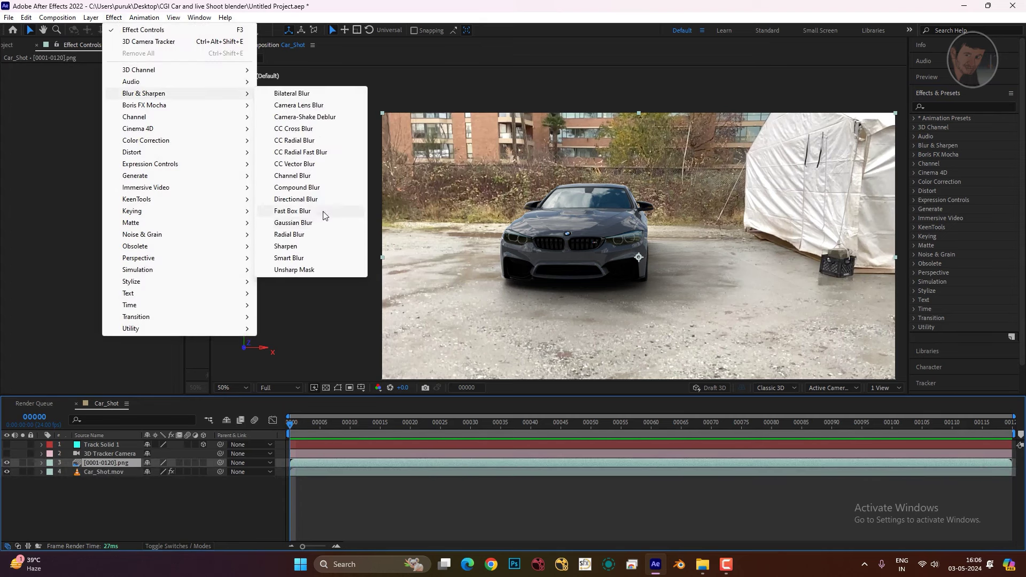
- Add a Fast Box Blur with radius 1 and 1 iteration to the car layer
left_click(323, 212)
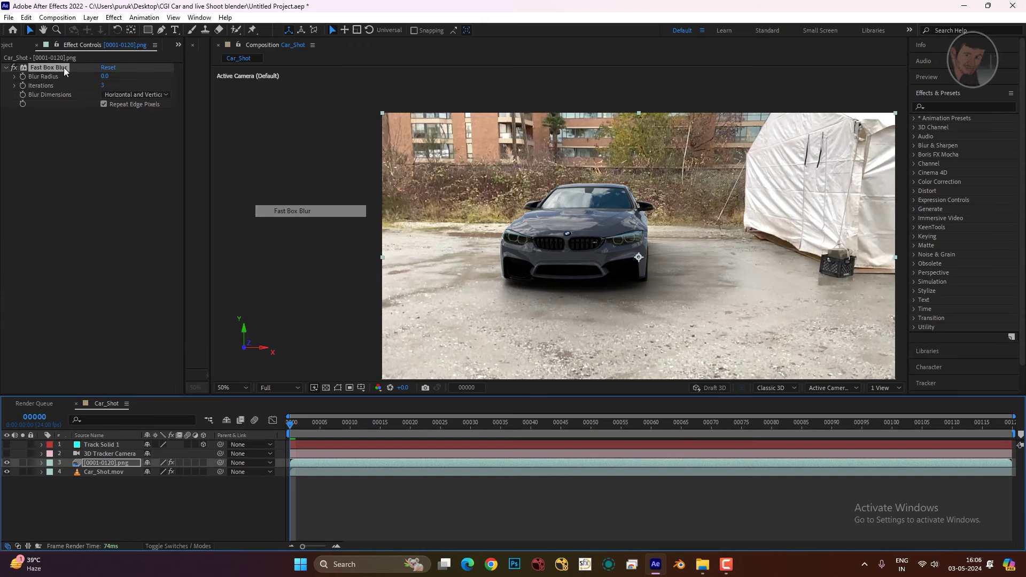
left_click(105, 88)
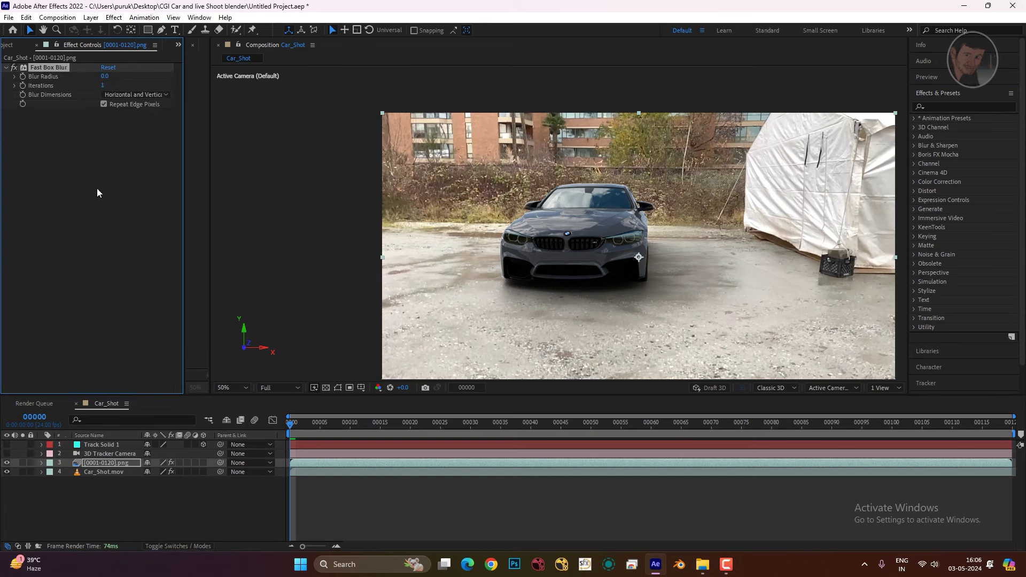
key("period")
key("period")
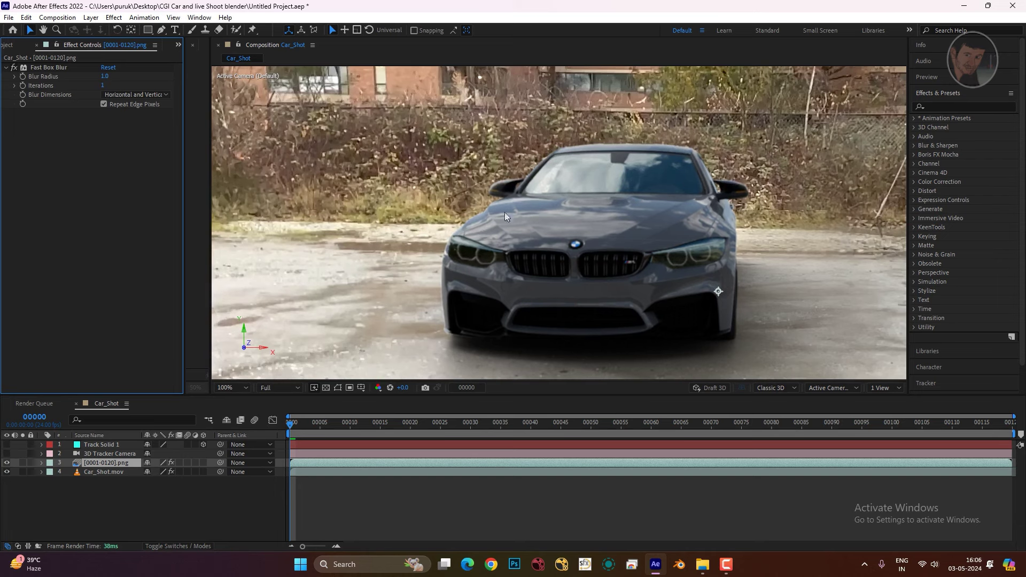
- Add a Sharpen effect with amount 40, then preview to the last frame
right_click(68, 218)
key("Escape")
left_click(114, 18)
mouse_move(132, 211)
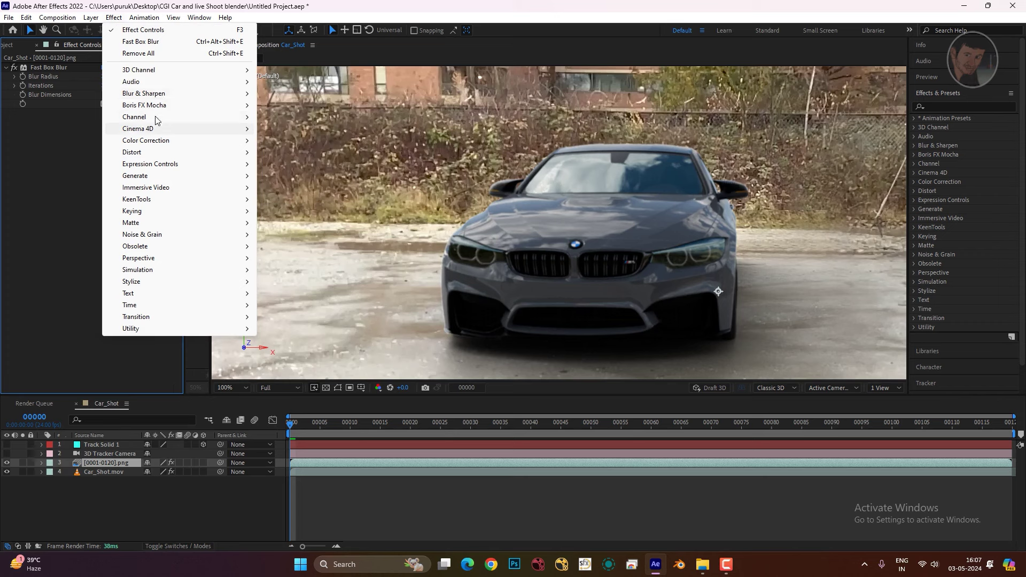
mouse_move(143, 93)
left_click(301, 251)
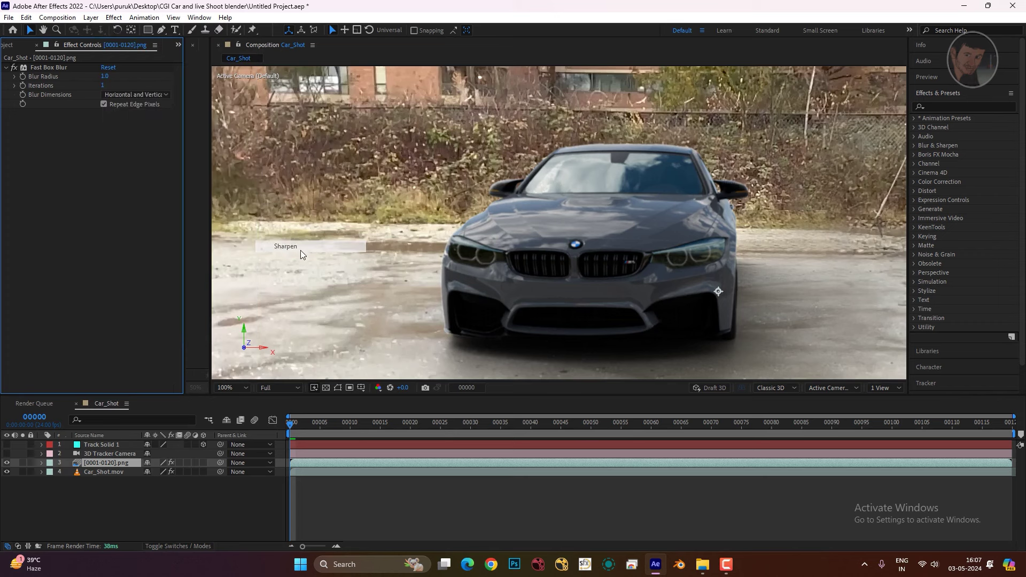
left_click_drag(102, 122, 106, 122)
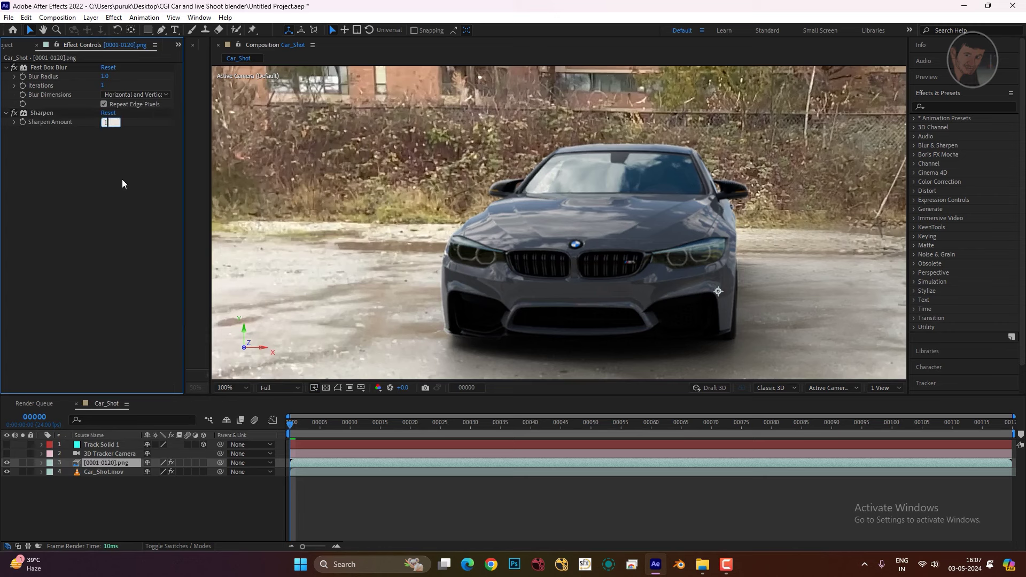
key("period")
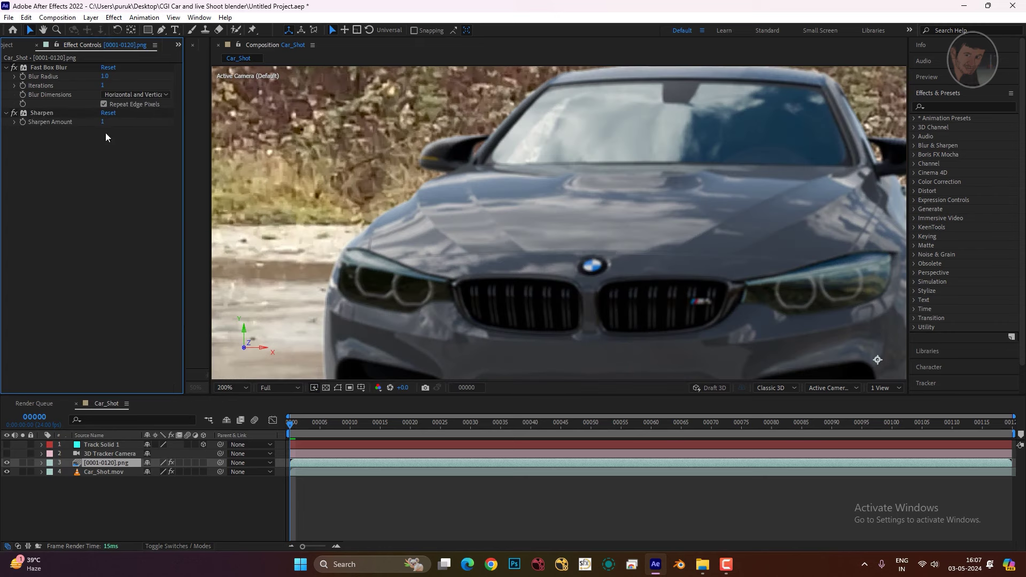
left_click_drag(102, 122, 125, 122)
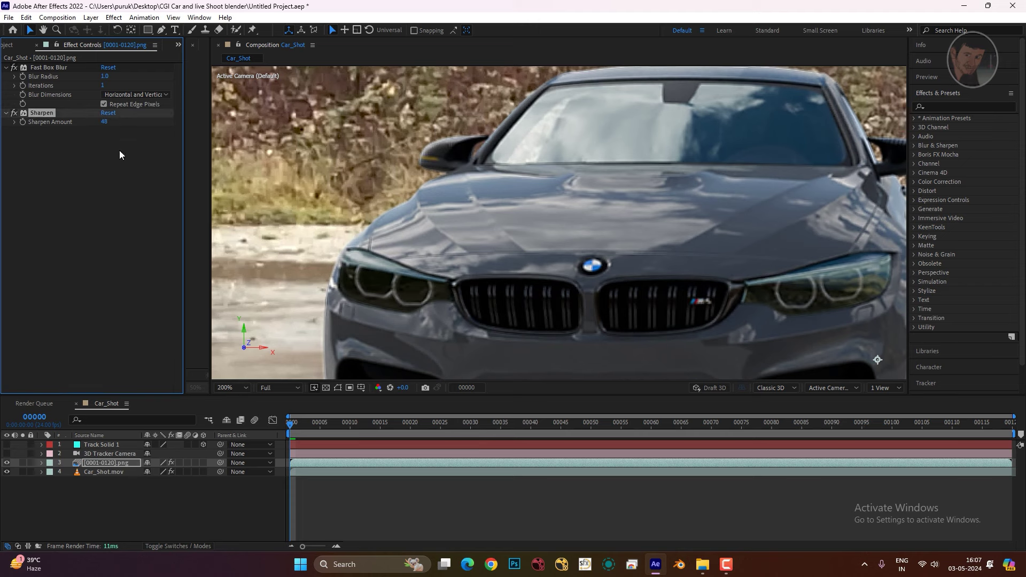
scroll(588, 332, "down", 1)
scroll(588, 331, "down", 1)
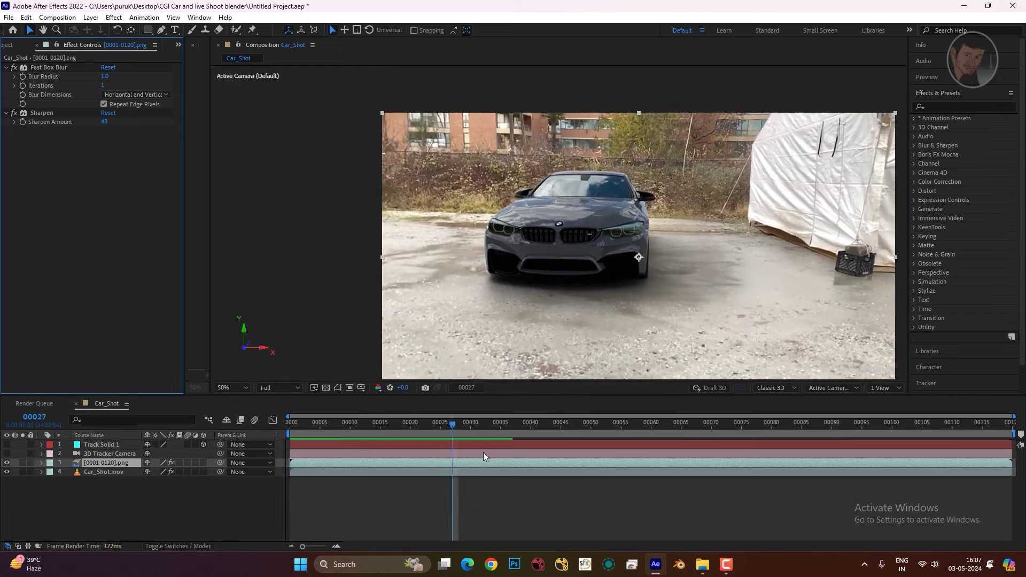
left_click_drag(456, 423, 987, 433)
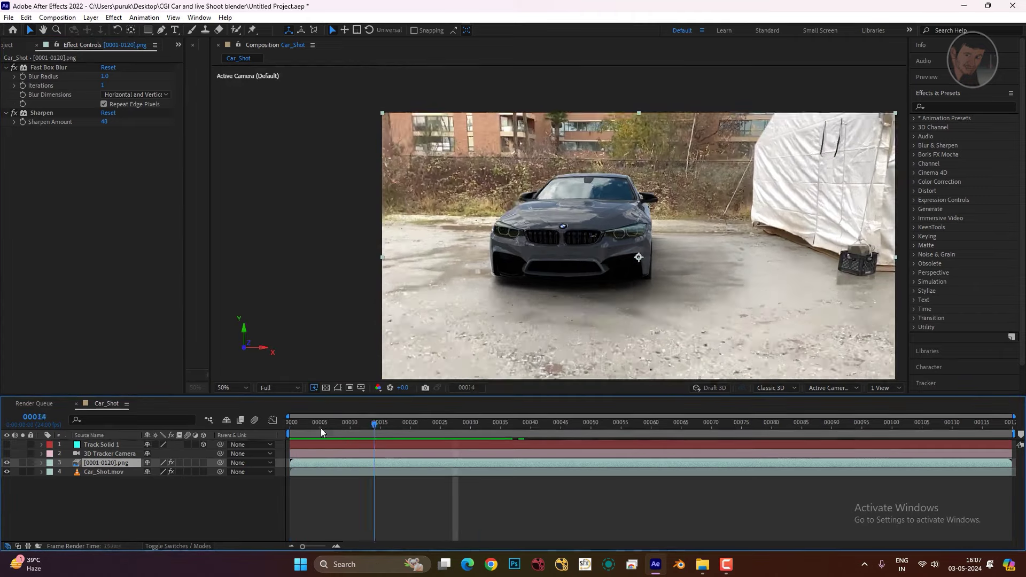
- Return to the first frame at 50% view and search the effects for 'cam'
key("Home")
key("comma")
key("period")
left_click(965, 105)
type("ca")
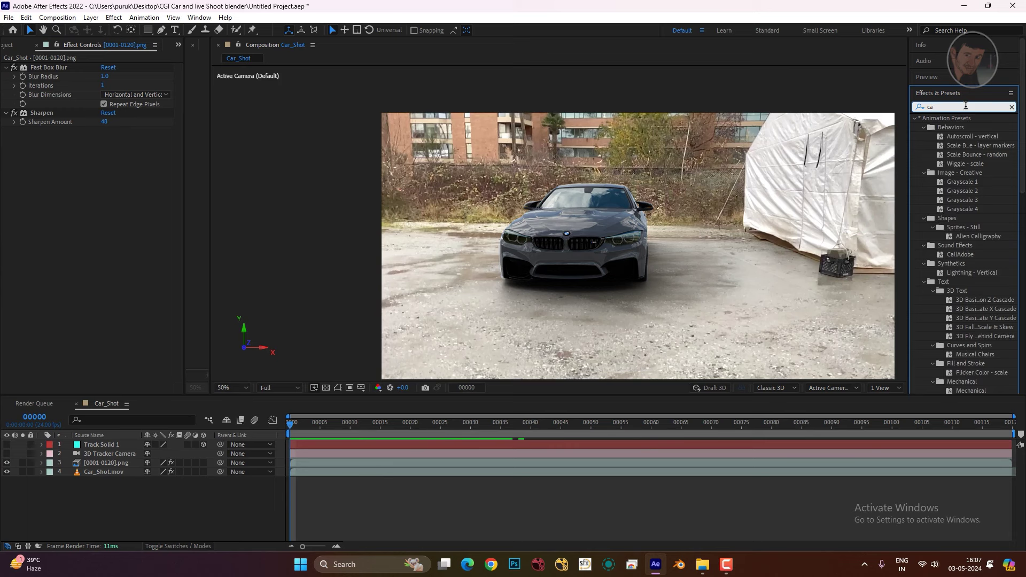
type("m")
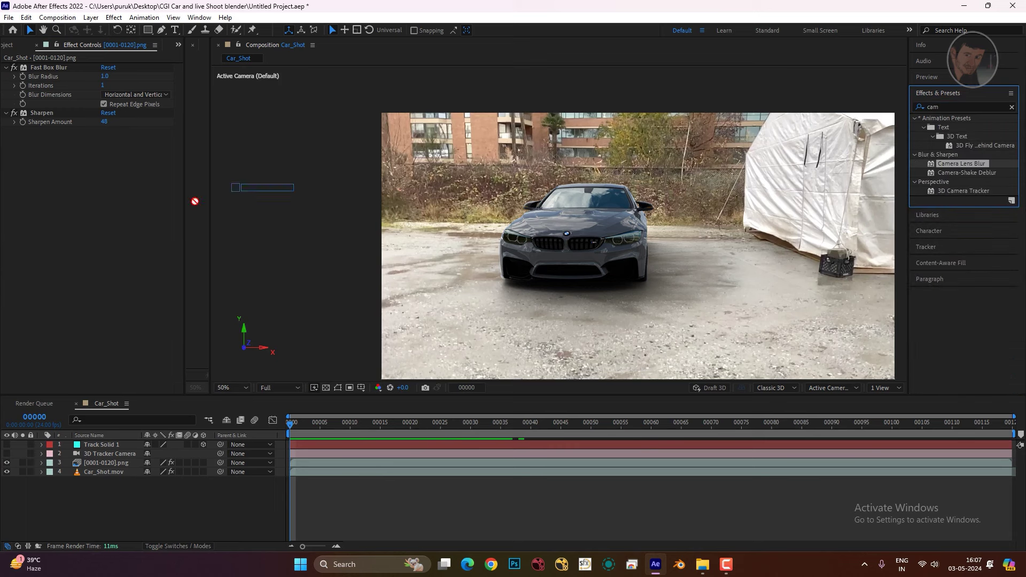
- Apply Camera Lens Blur to the car layer, delete it, and collapse Fast Box Blur
left_click_drag(977, 165, 593, 242)
scroll(593, 242, "up", 2)
scroll(593, 241, "down", 2)
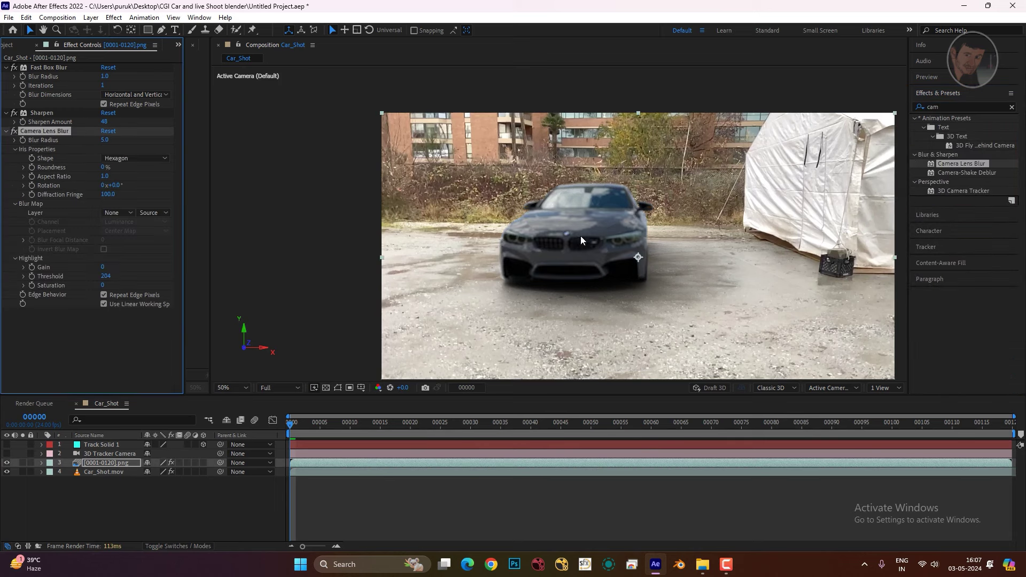
key("Delete")
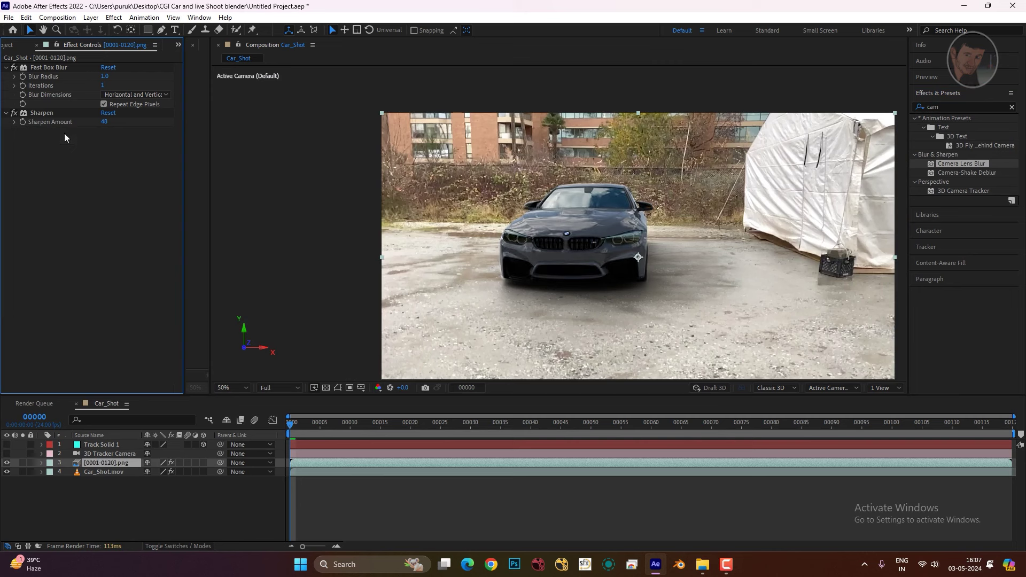
left_click(6, 68)
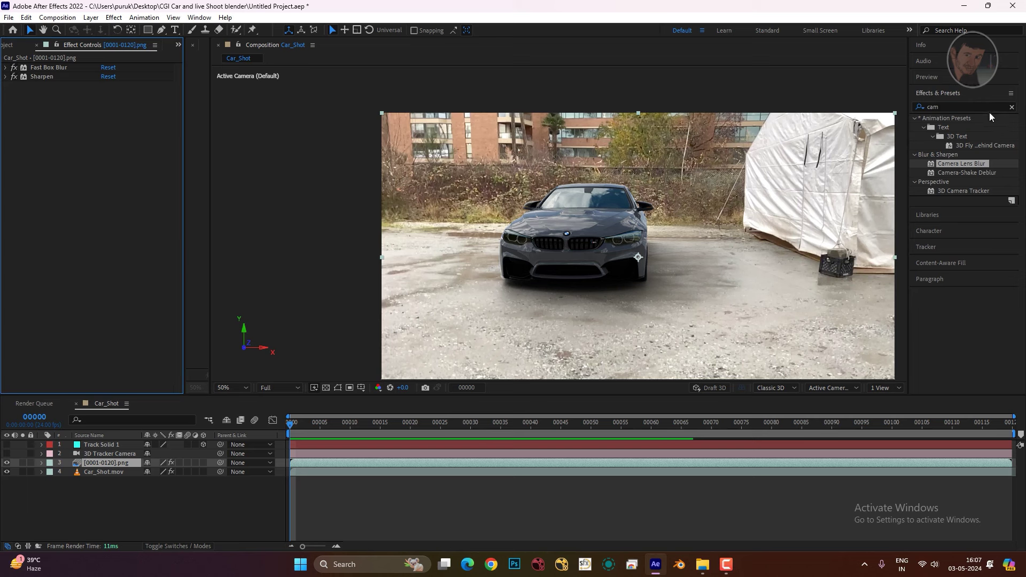
left_click(989, 106)
- Search 'lum' and apply Lumetri Color to the car layer, showing Basic Correction
key("BackSpace")
key("BackSpace")
key("BackSpace")
type("lum")
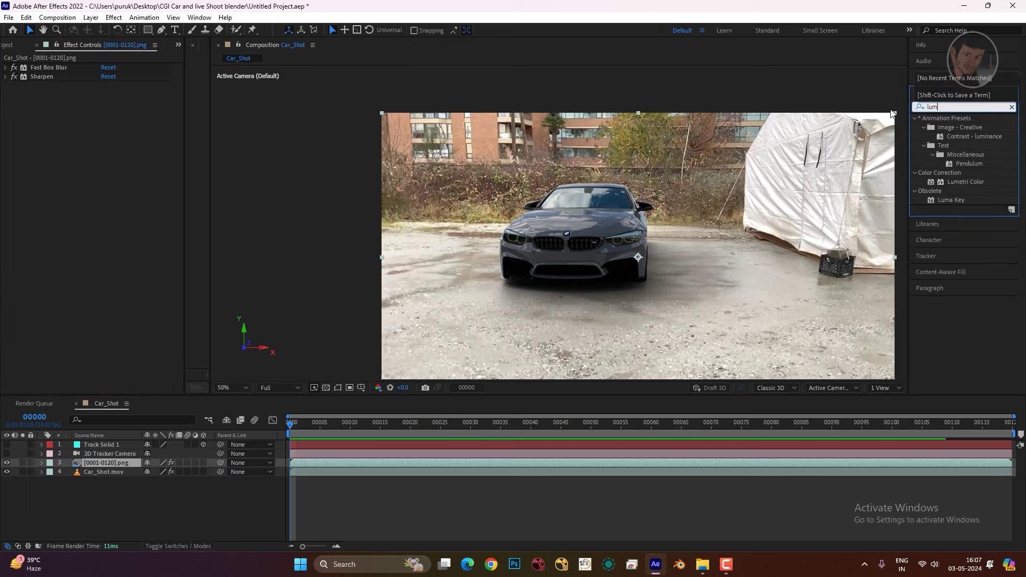
left_click_drag(970, 181, 630, 277)
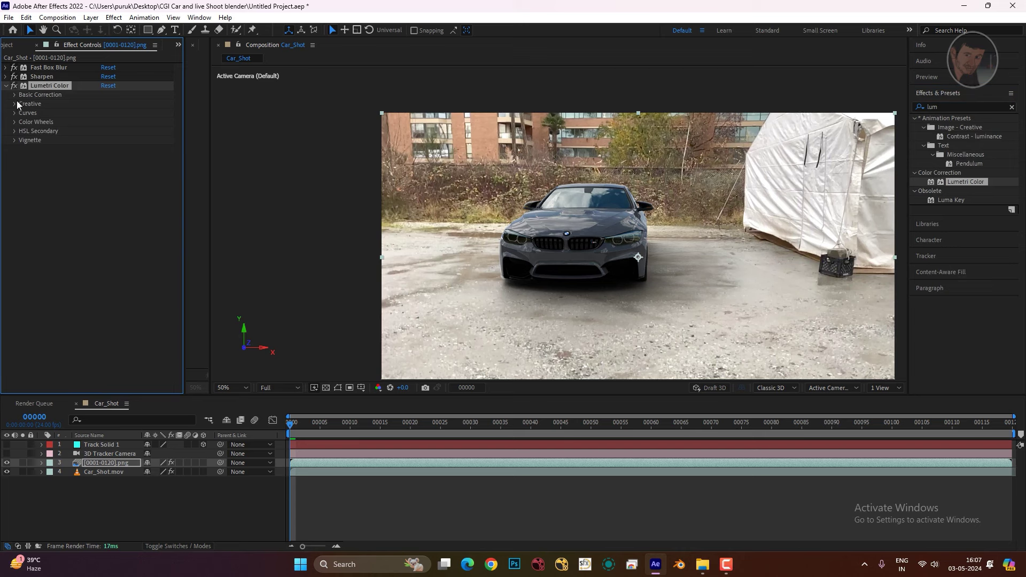
left_click(15, 95)
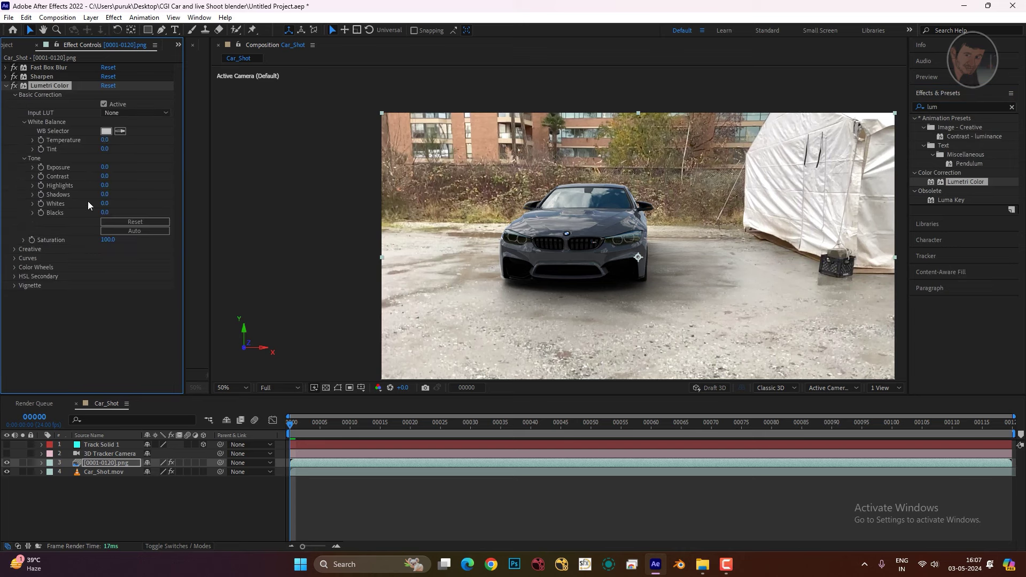
- Set exposure 0.1, contrast 9, highlights 4, shadows -13, whites -23, blacks 3
left_click_drag(105, 168, 105, 174)
left_click_drag(107, 176, 111, 183)
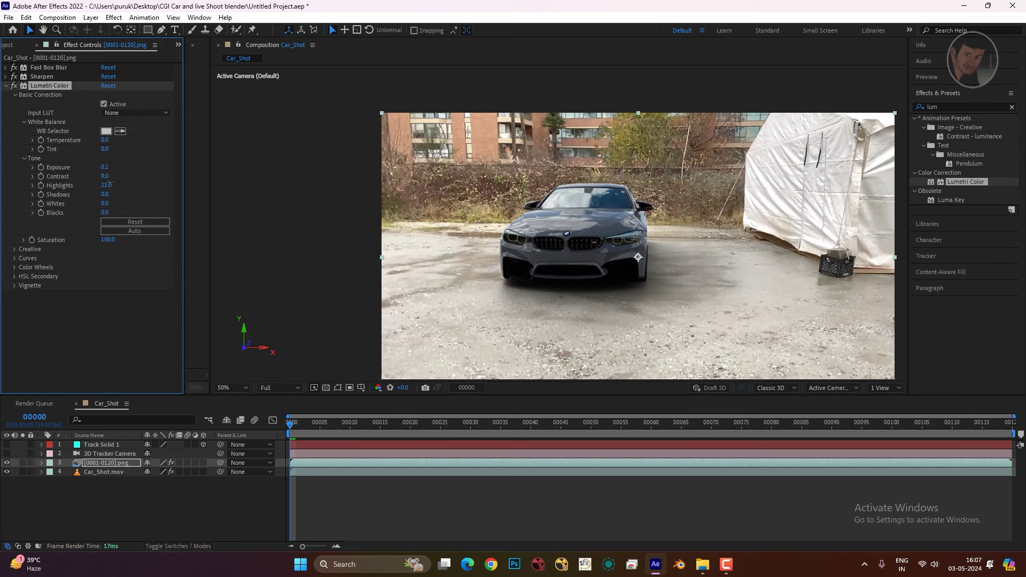
left_click_drag(124, 191, 89, 201)
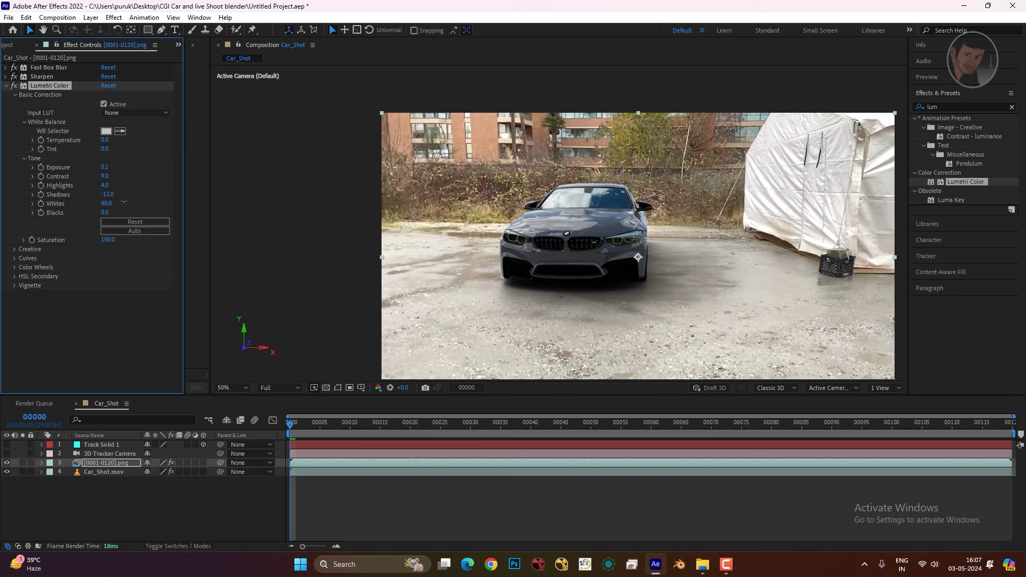
left_click_drag(107, 212, 92, 212)
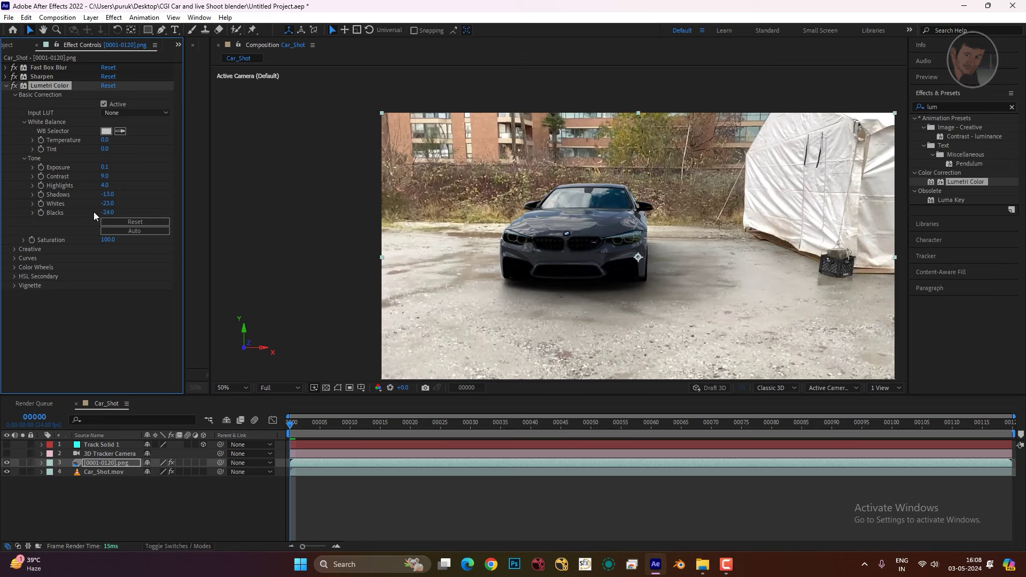
left_click_drag(105, 213, 118, 214)
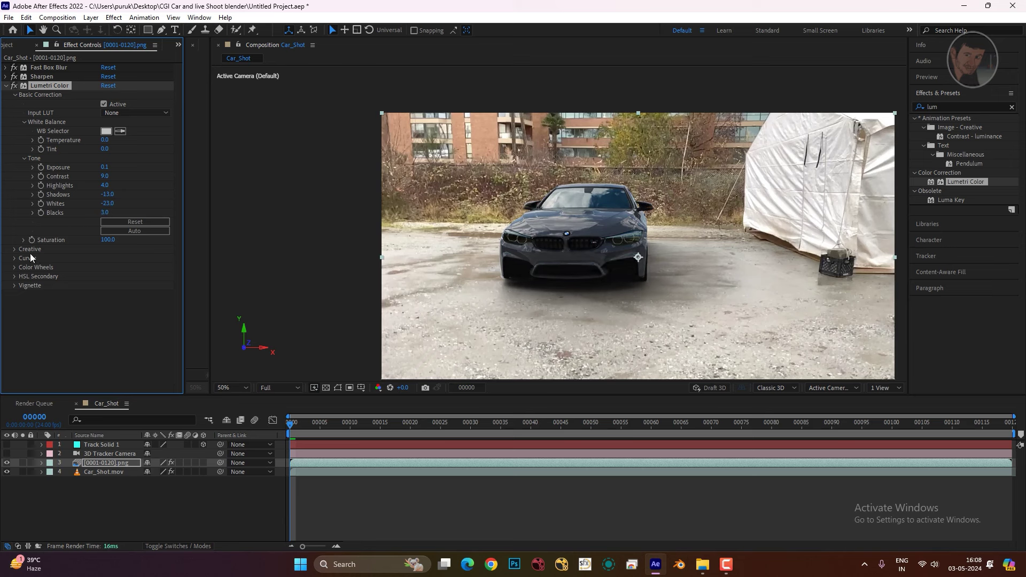
left_click(14, 249)
- Expand the Lumetri Curves and Color Wheels sections
scroll(72, 263, "down", 2)
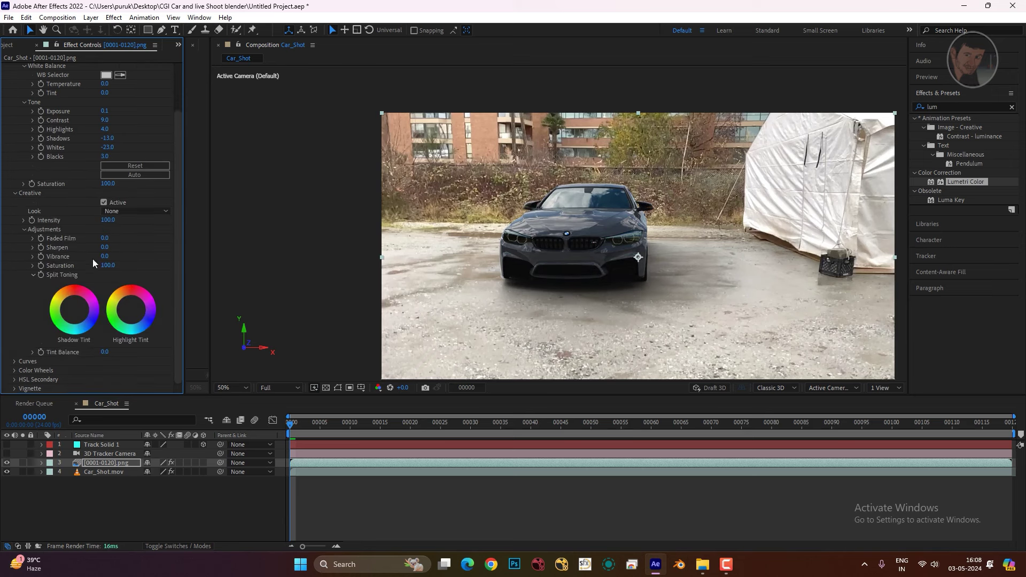
scroll(101, 203, "up", 2)
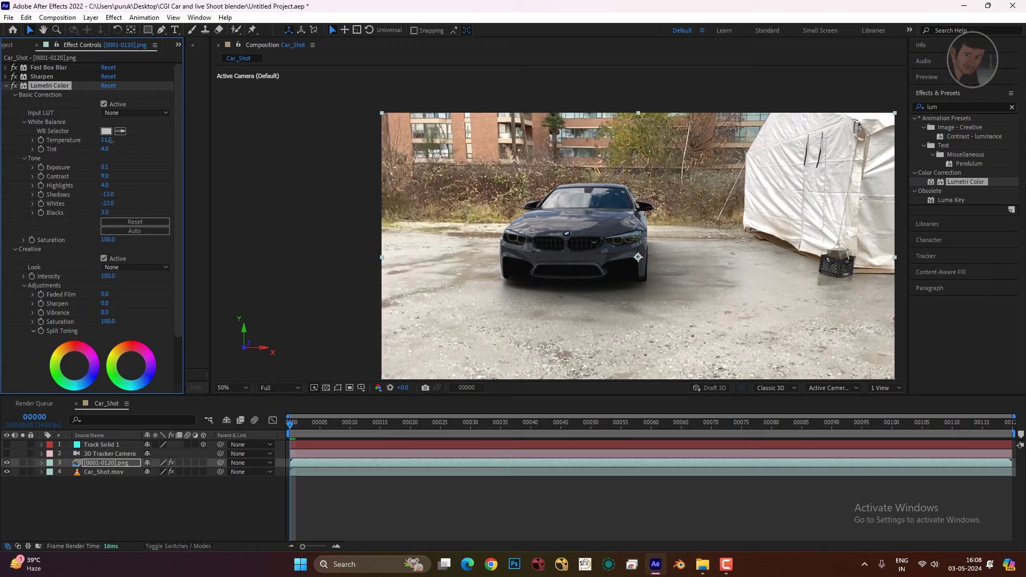
scroll(89, 280, "down", 2)
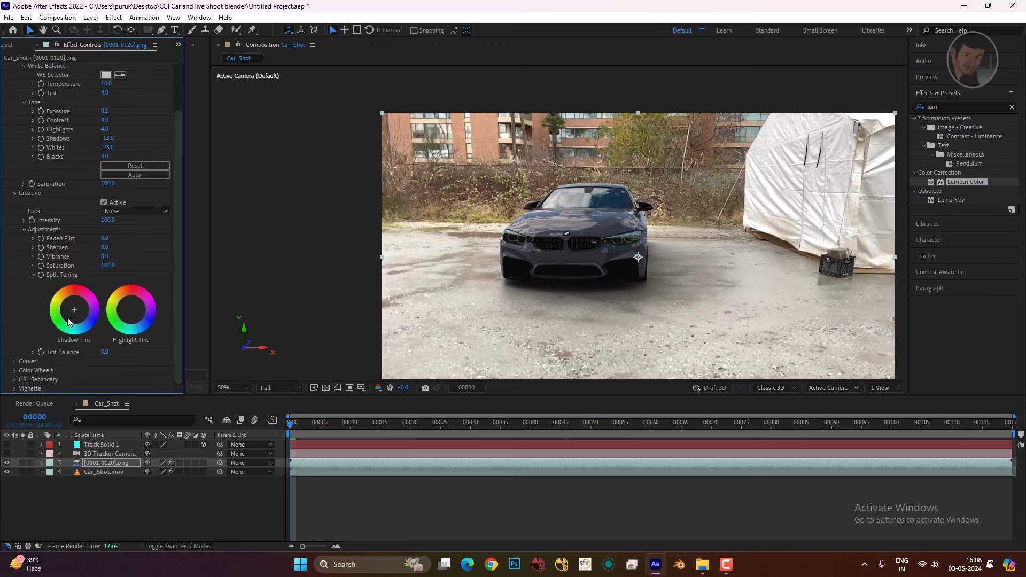
left_click(15, 362)
scroll(79, 298, "down", 4)
scroll(89, 308, "down", 4)
scroll(88, 309, "down", 4)
scroll(41, 332, "down", 4)
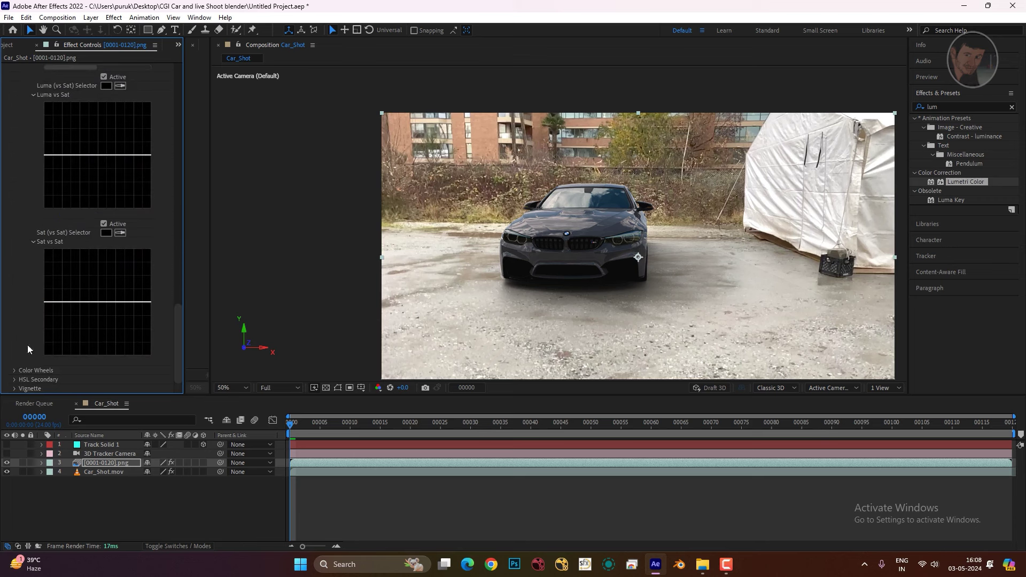
left_click(14, 371)
scroll(106, 290, "down", 5)
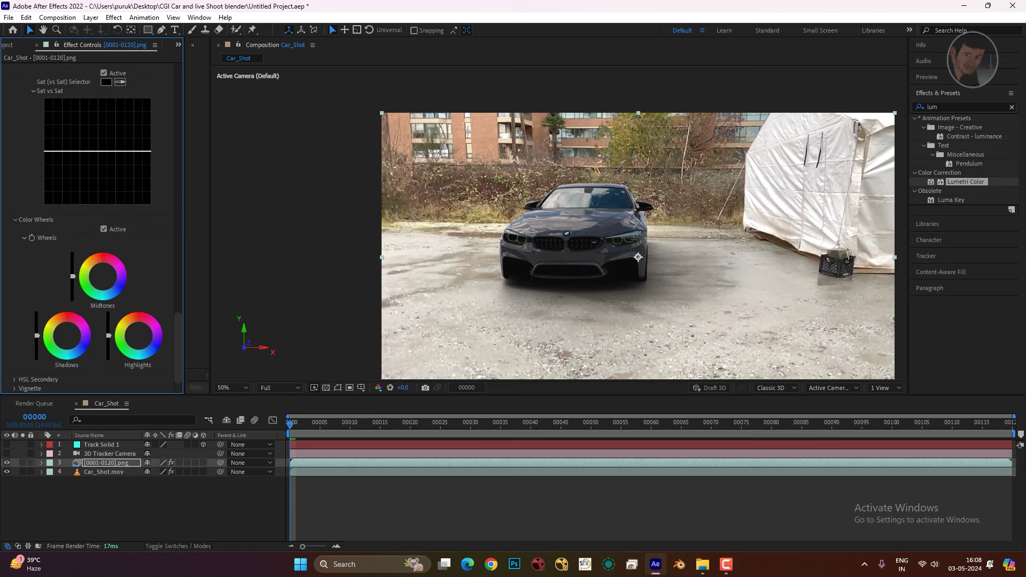
- Lift the shadows wheel slightly, lower the highlights wheel, and preview the shot
left_click_drag(36, 335, 37, 334)
left_click_drag(109, 336, 109, 338)
left_click(164, 501)
key("space")
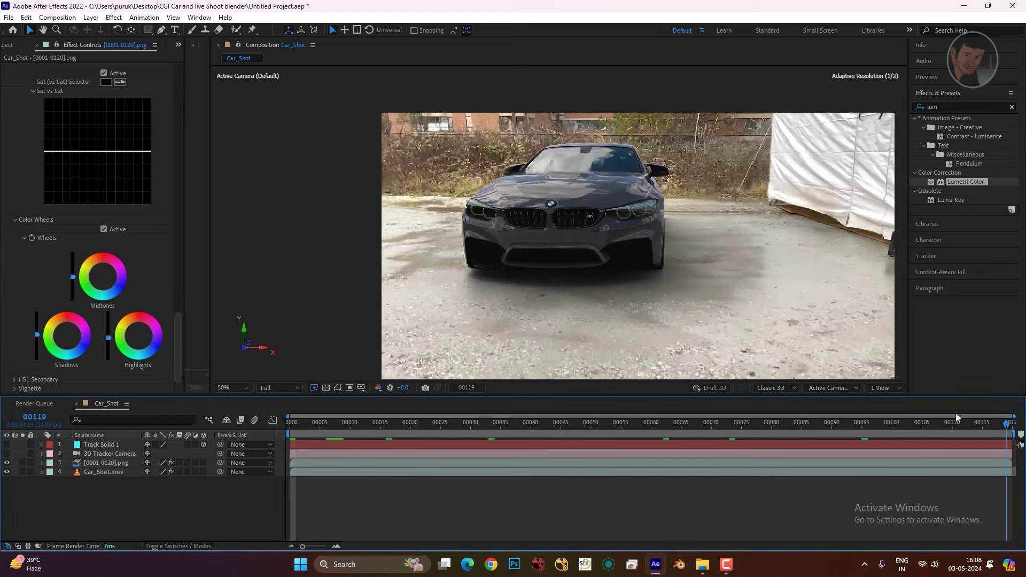
key("space")
- Scroll back up and collapse the Lumetri Color effect settings
scroll(28, 156, "up", 2)
scroll(37, 146, "up", 5)
scroll(36, 144, "up", 5)
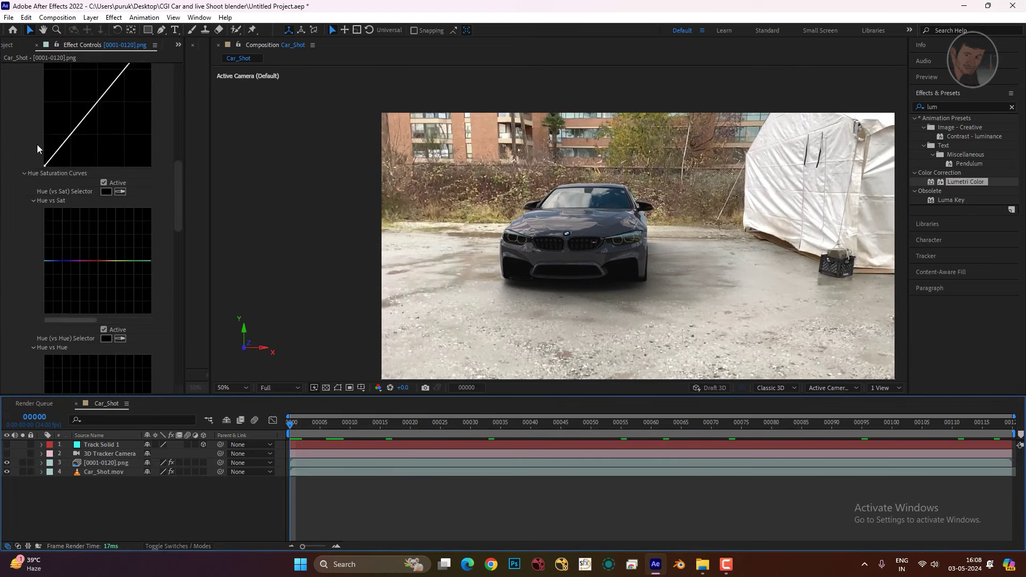
scroll(43, 163, "up", 5)
scroll(26, 133, "up", 4)
scroll(14, 113, "up", 7)
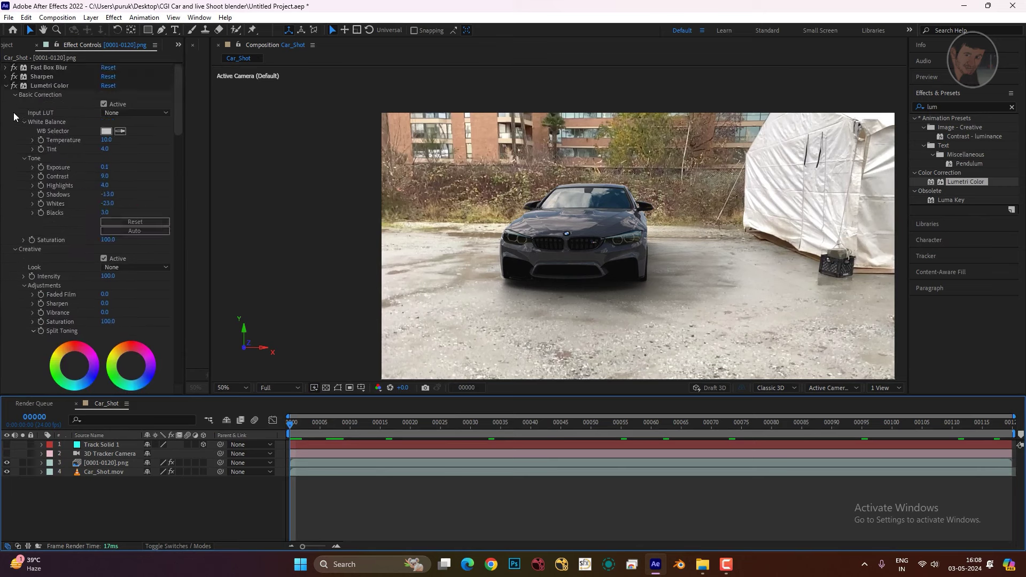
left_click(6, 86)
- Pre-compose the car render layer, moving all attributes into the new precomp
right_click(101, 467)
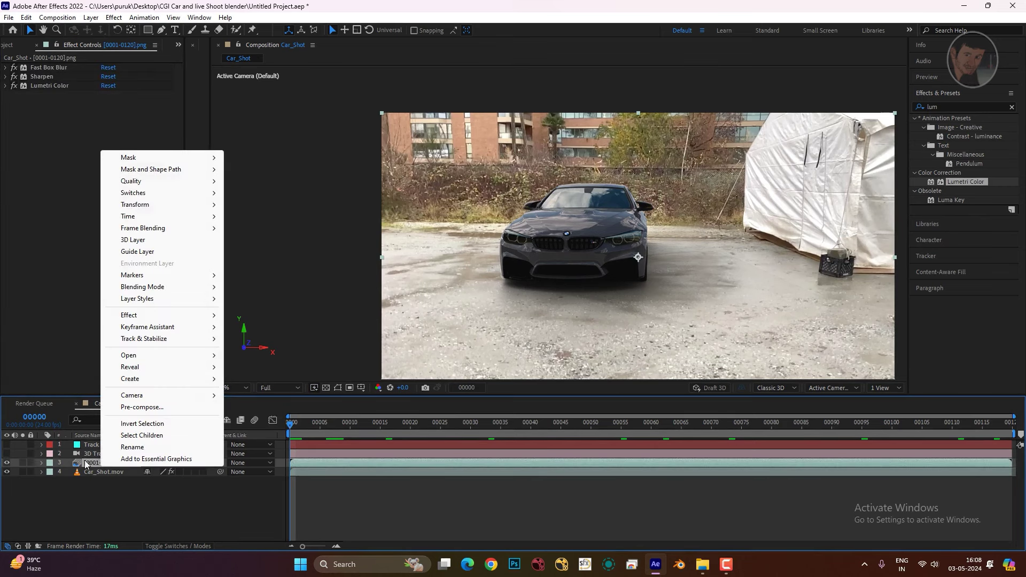
left_click(141, 407)
left_click(423, 287)
left_click(539, 350)
- Create a new adjustment layer named mb above the precomp
left_click(95, 18)
mouse_move(107, 30)
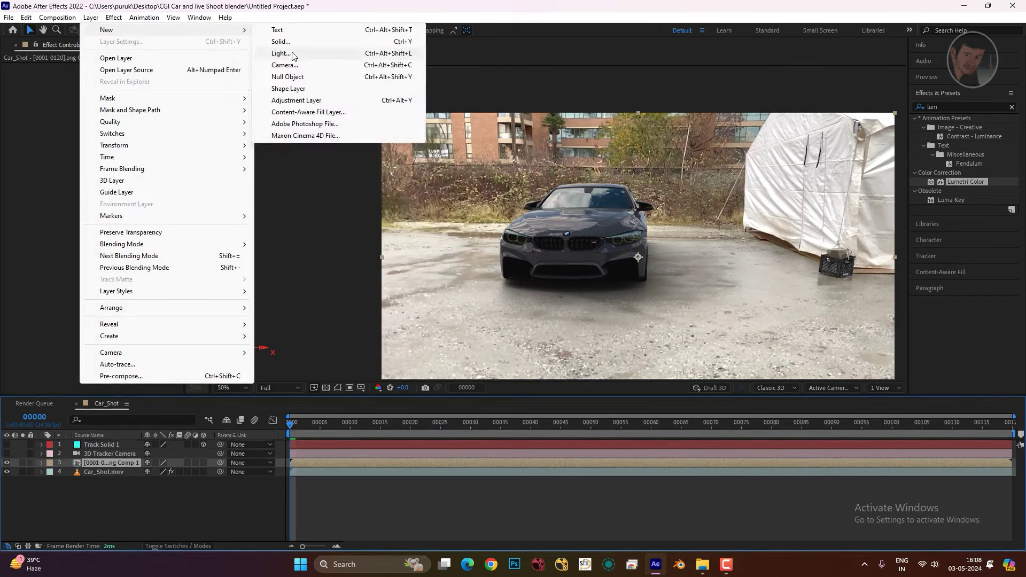
left_click(296, 100)
right_click(94, 462)
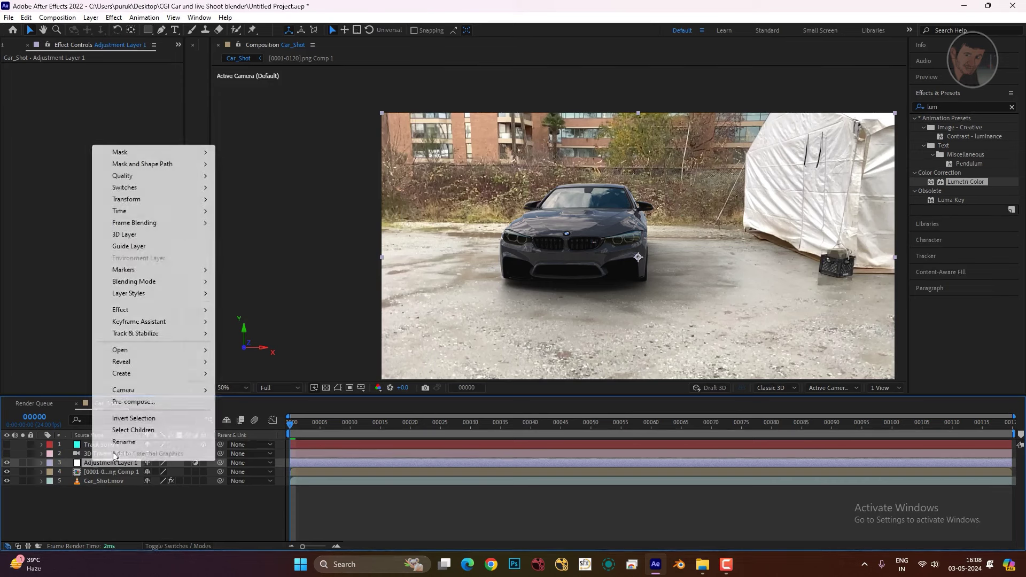
left_click(121, 441)
type("mb")
left_click(109, 499)
left_click(101, 473)
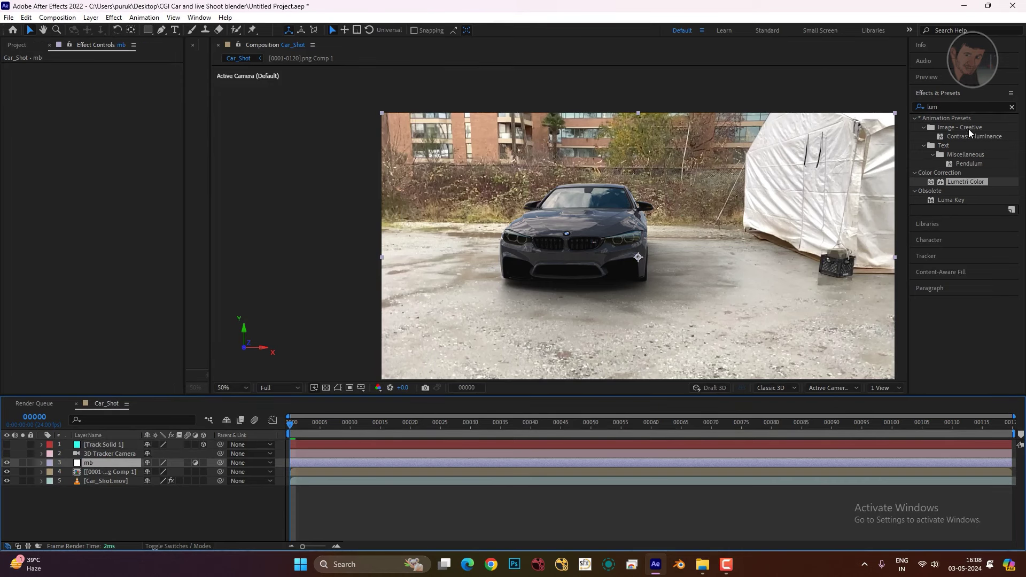
key("BackSpace")
key("BackSpace")
key("BackSpace")
- Apply Camera Lens Blur to mb with a starting Blur Radius of 1.5
type("cam")
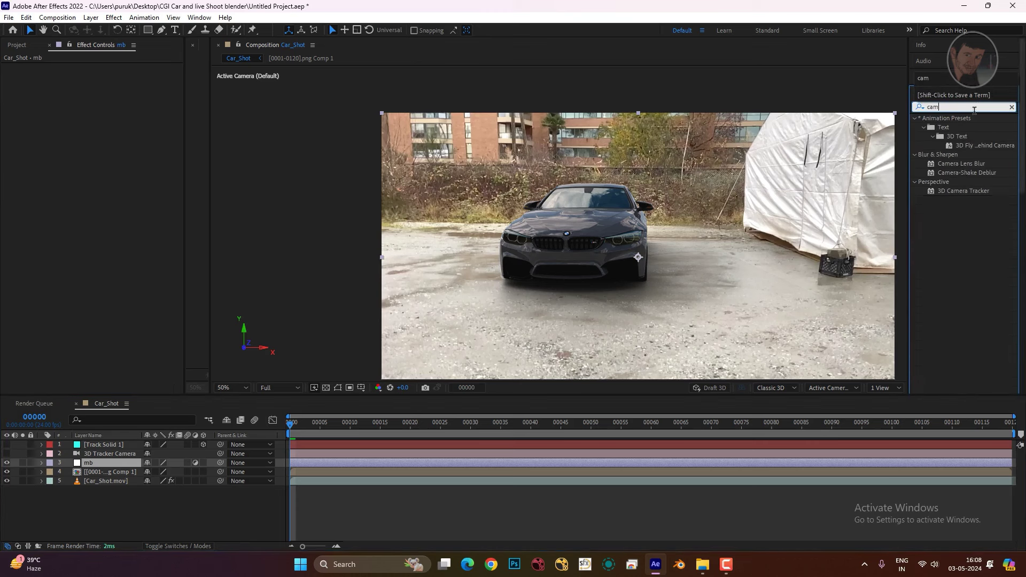
left_click_drag(961, 164, 119, 215)
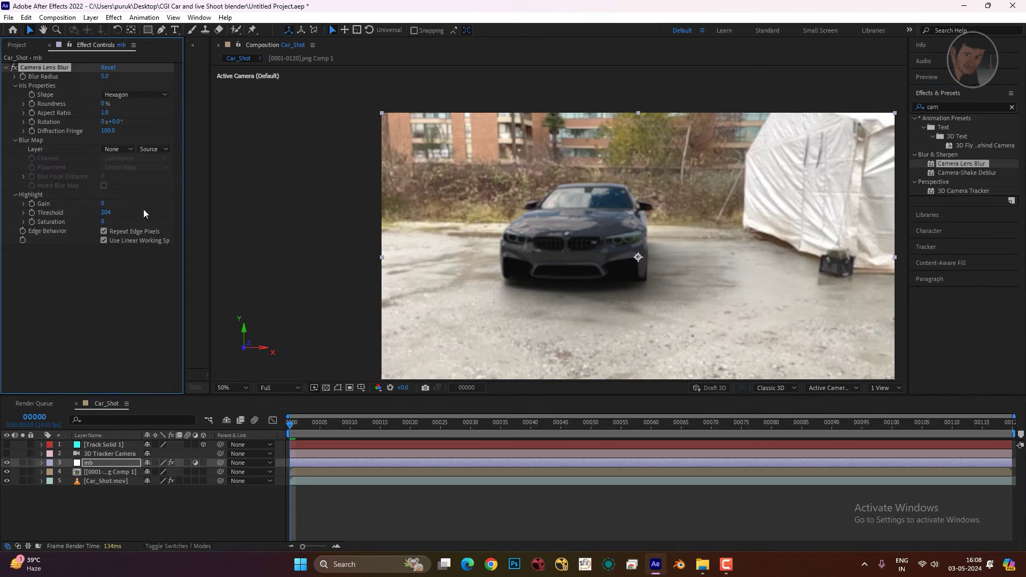
left_click_drag(106, 80, 92, 84)
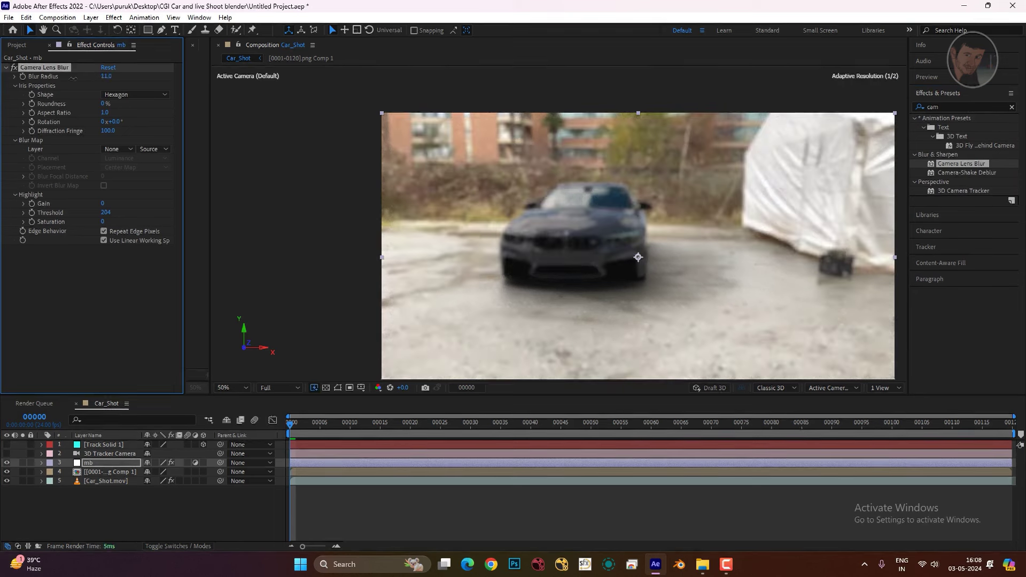
left_click(105, 76)
type("1")
key("Return")
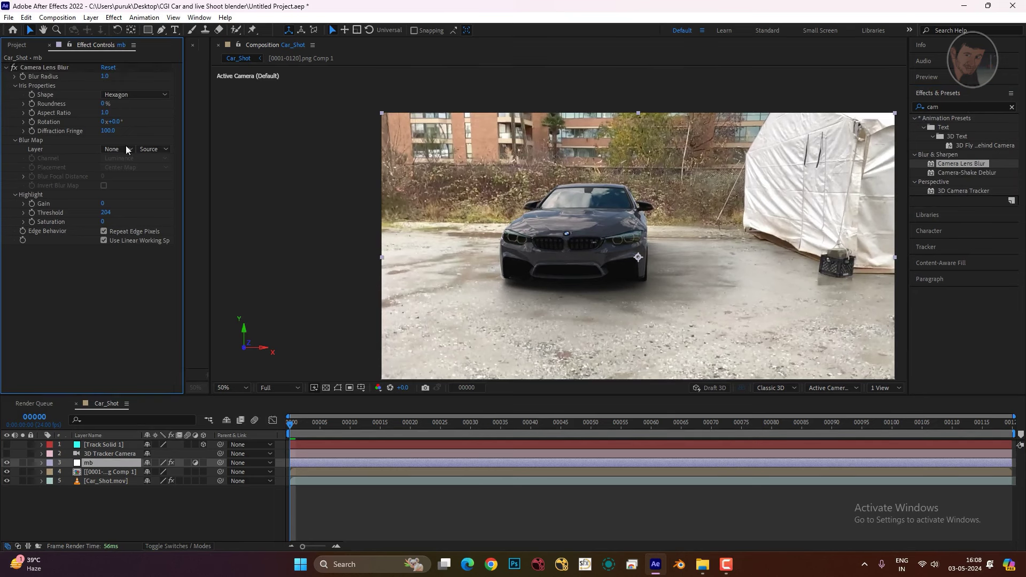
left_click(105, 77)
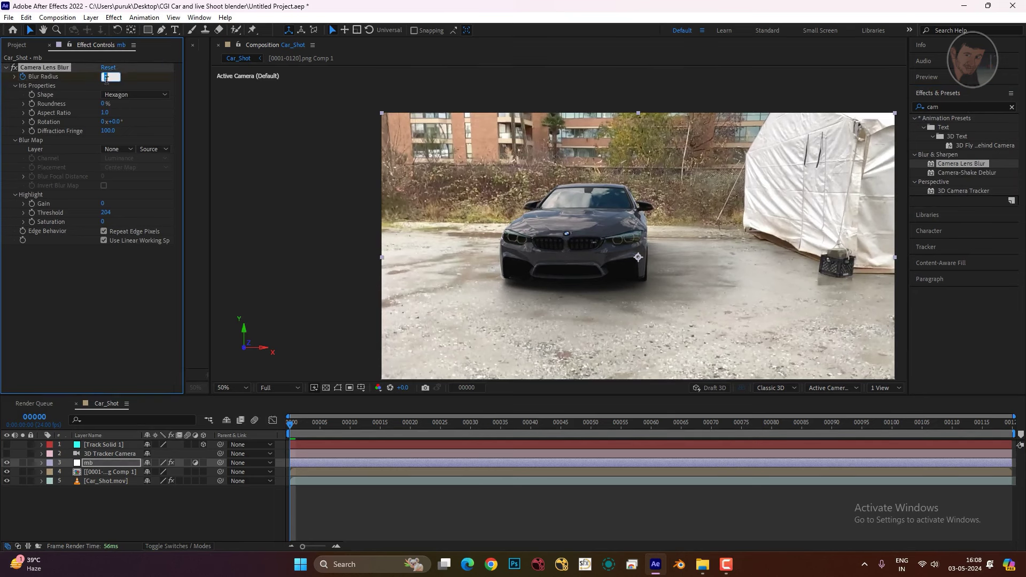
type(".5")
key("Return")
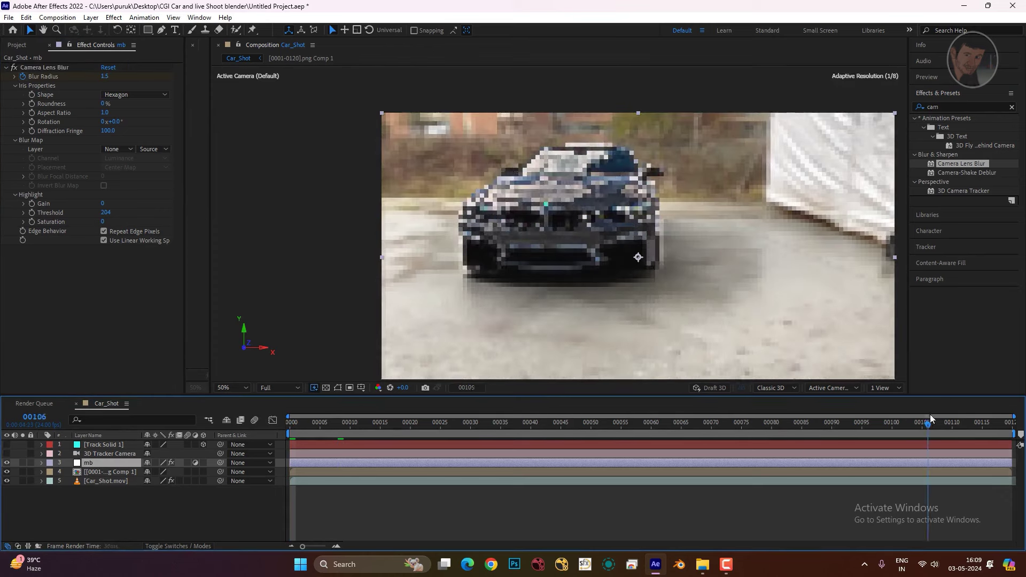
- At the last frame, set the Blur Radius to 3
left_click_drag(336, 429, 942, 398)
left_click(105, 76)
type("2")
key("Return")
type("3")
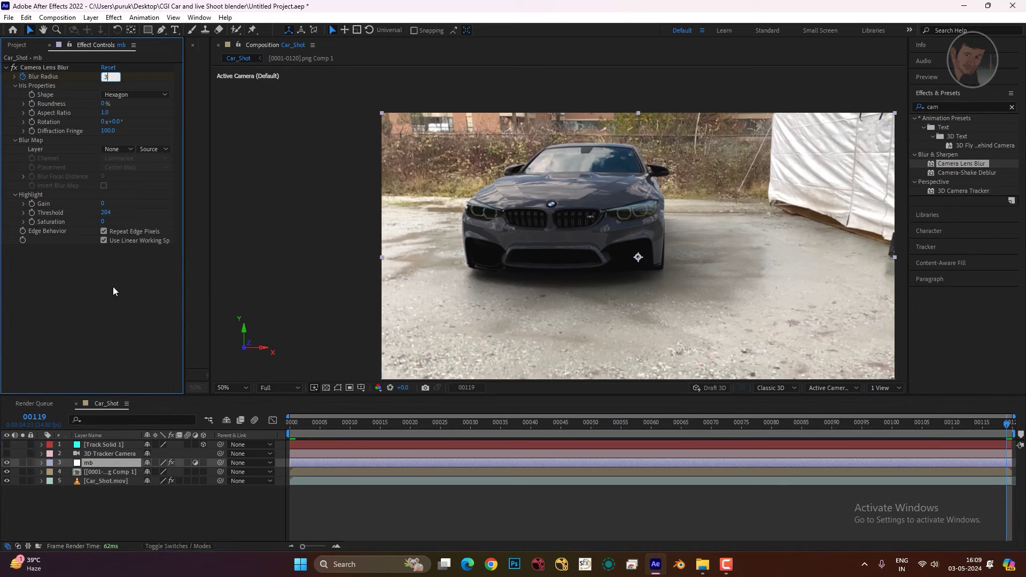
key("Return")
- Preview the blur across the shot, ending on the last frame with mb deselected
key("space")
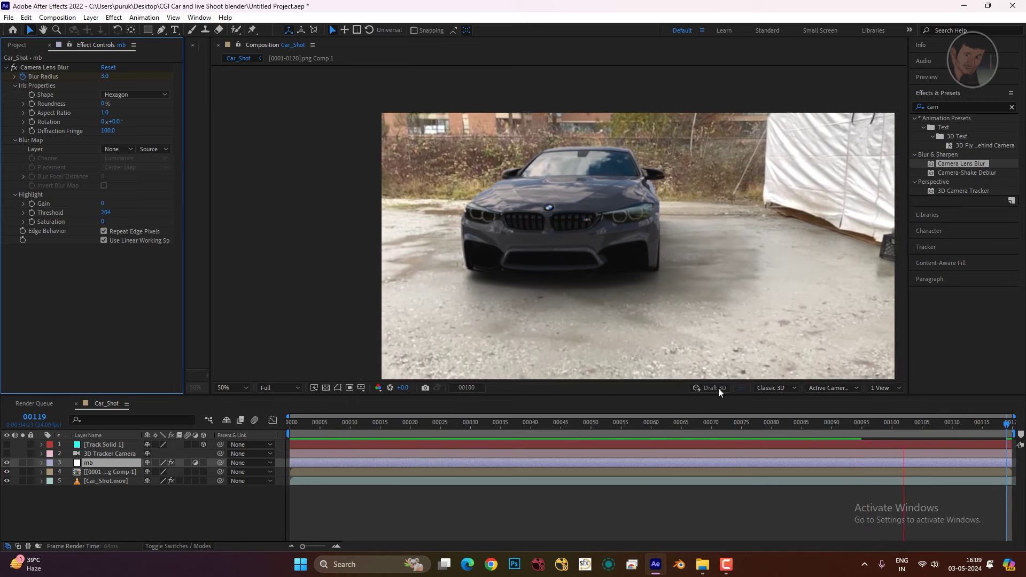
left_click_drag(383, 434, 885, 434)
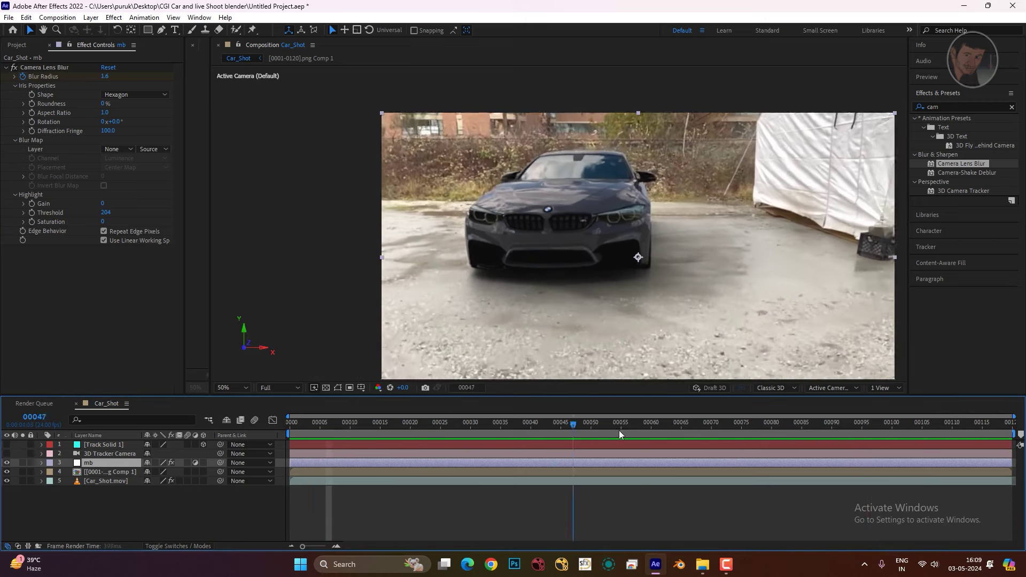
key("space")
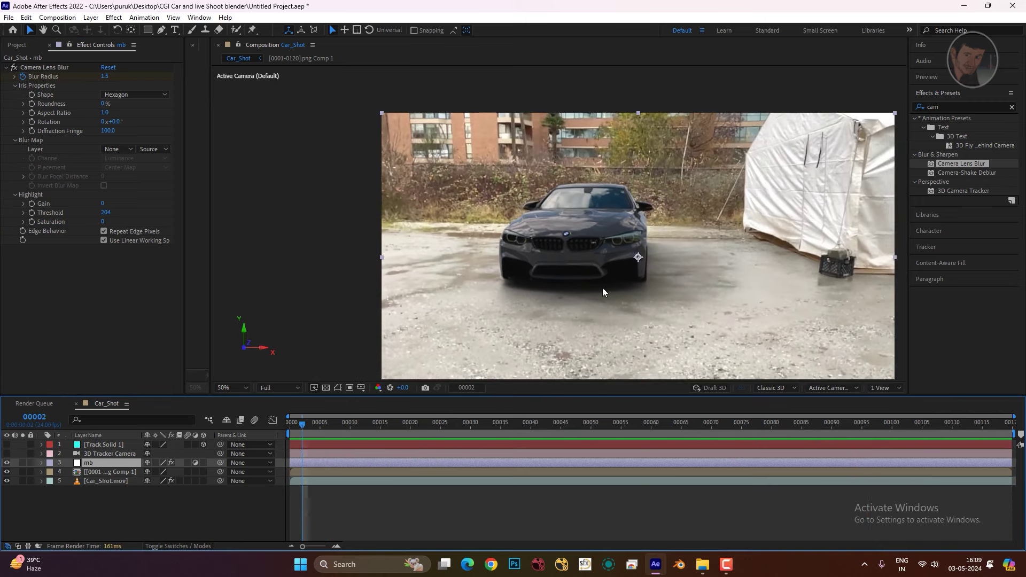
key("comma")
left_click_drag(589, 422, 1010, 422)
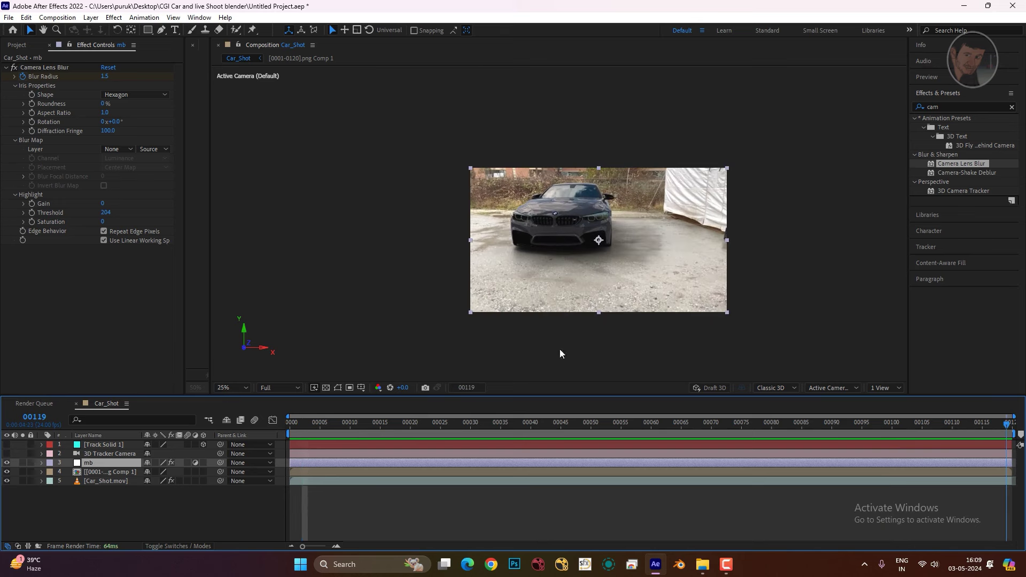
left_click(161, 502)
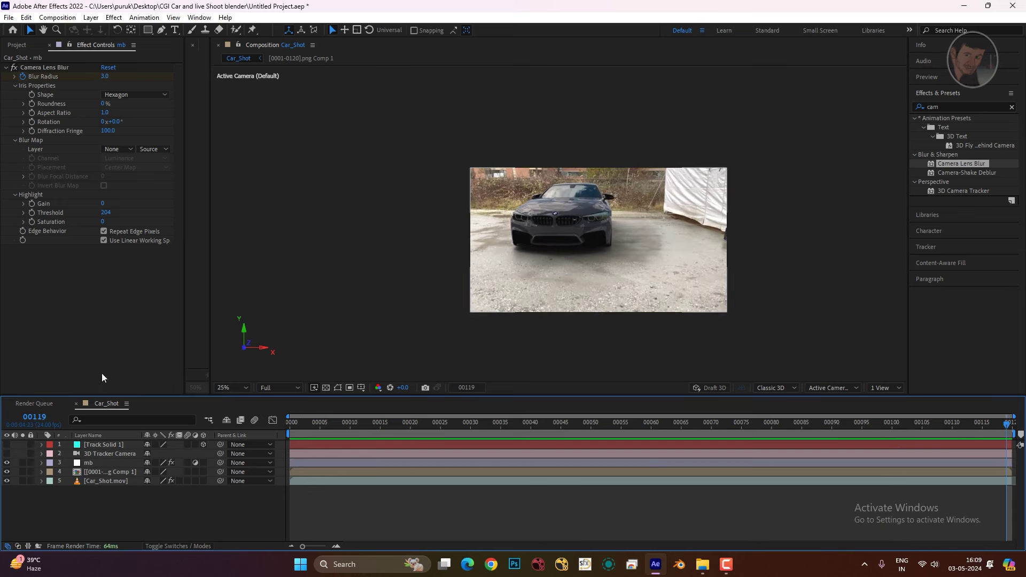
left_click(91, 17)
mouse_move(107, 30)
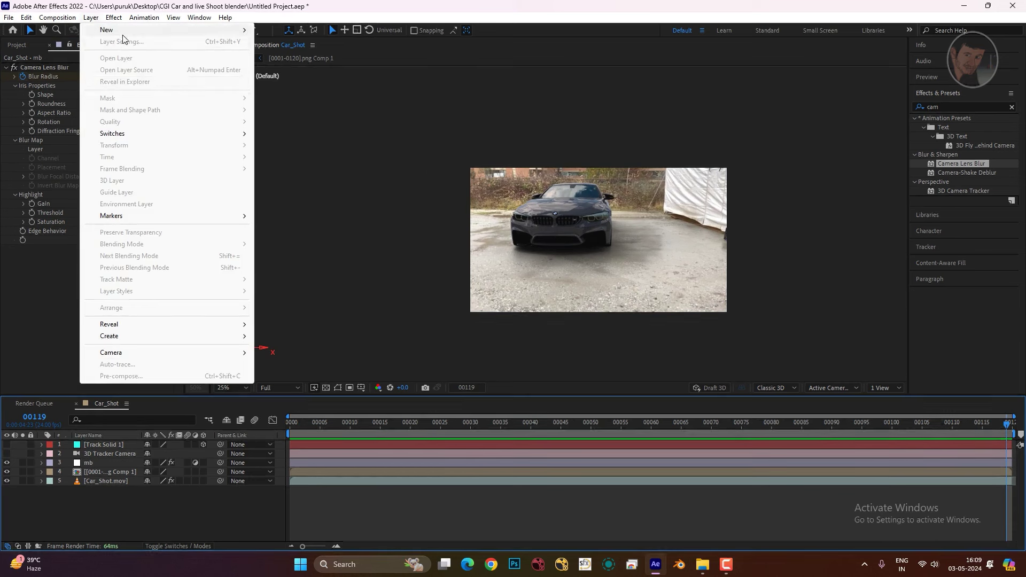
- Create a second adjustment layer named CC
left_click(276, 102)
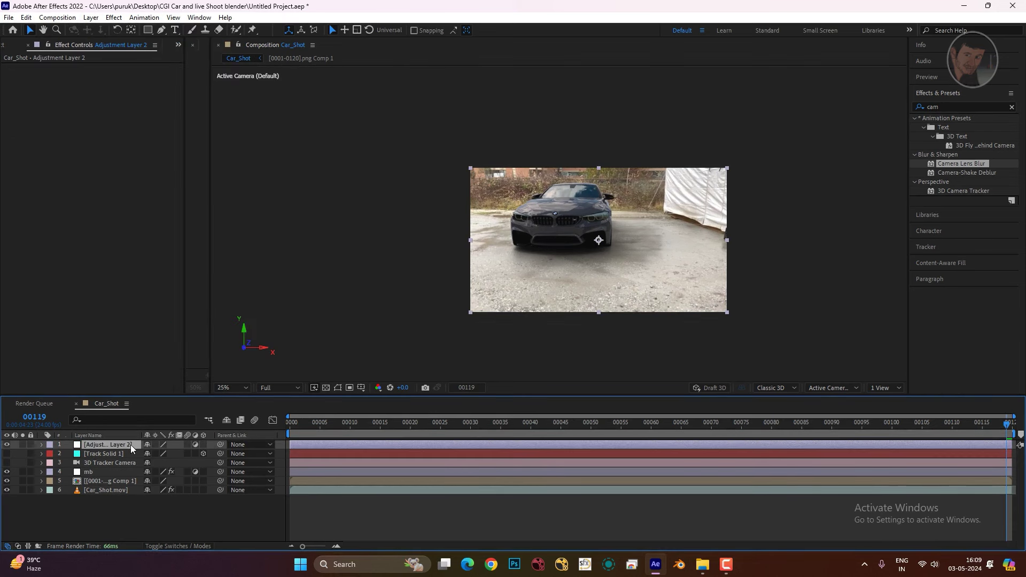
right_click(115, 444)
left_click(145, 448)
type("CC")
key("Return")
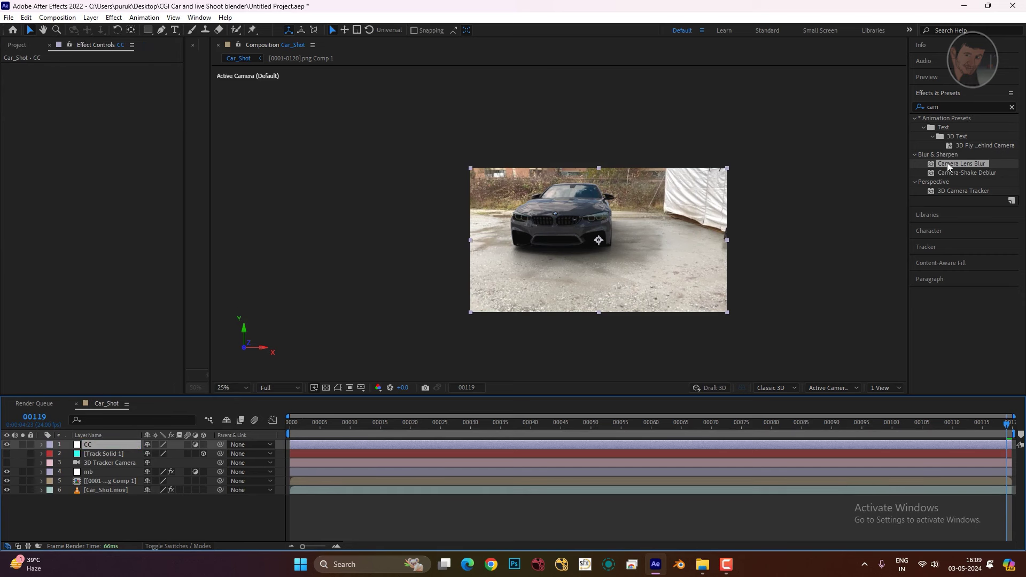
- Search 'lum' and apply Lumetri Color to CC, expanding Basic Correction
left_click(973, 105)
key("BackSpace")
key("BackSpace")
key("BackSpace")
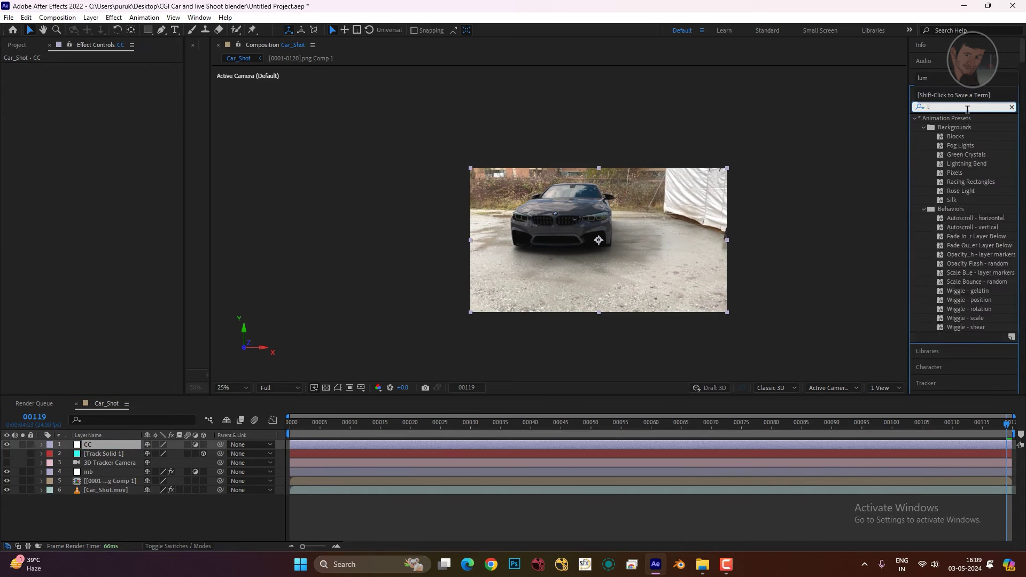
type("lum")
left_click_drag(956, 184, 134, 234)
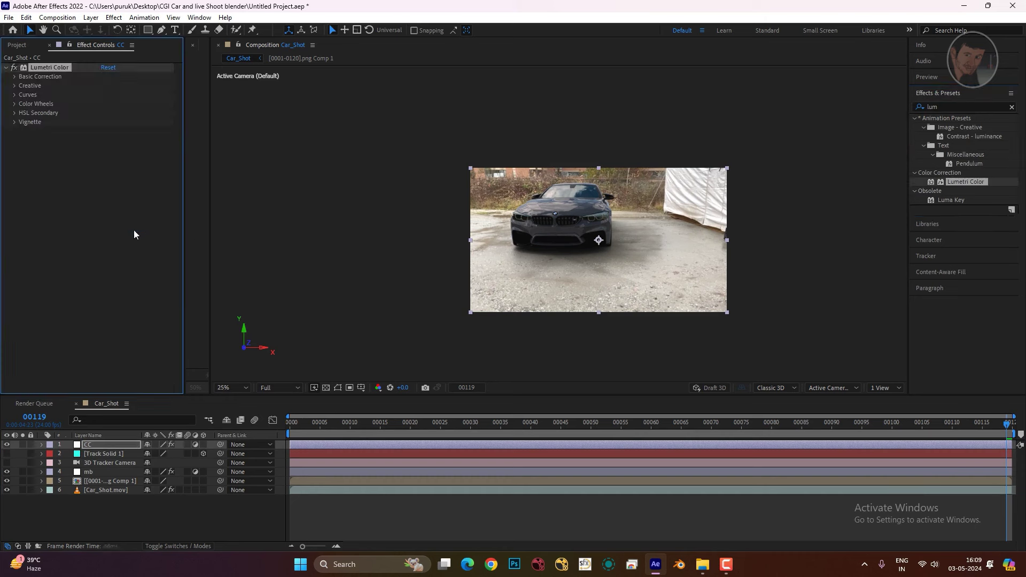
left_click(14, 77)
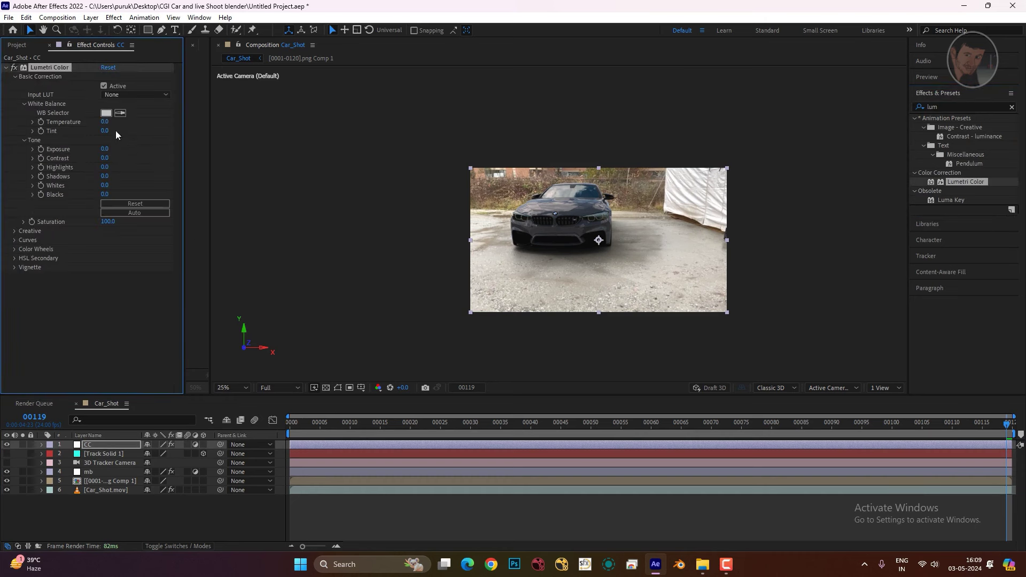
- Set Temperature 17, adjust tint, Exposure 0.8, Highlights -3, Shadows 53, Whites 22
left_click_drag(105, 121, 100, 132)
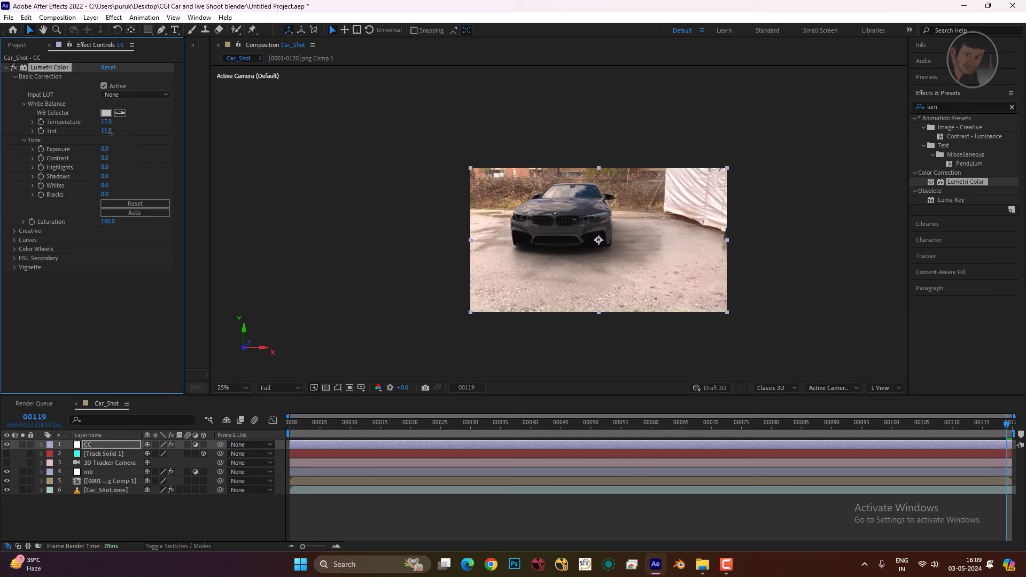
left_click_drag(105, 135, 108, 136)
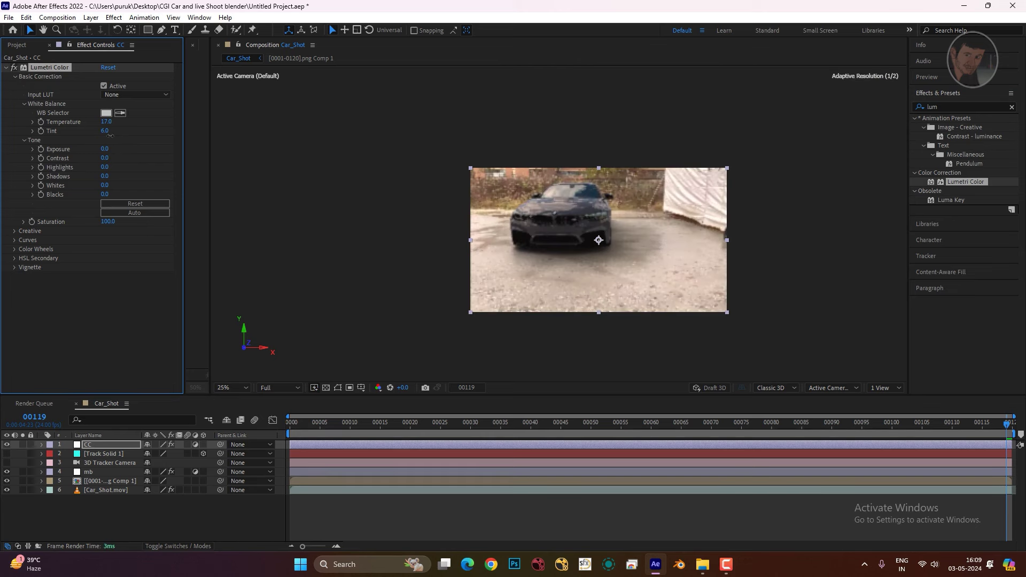
left_click_drag(105, 149, 129, 158)
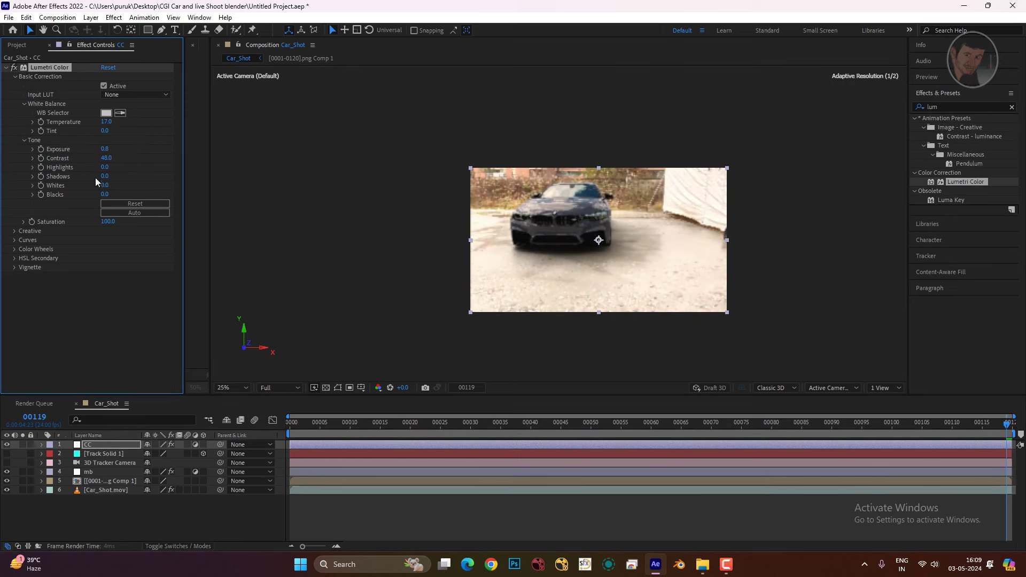
left_click_drag(105, 167, 103, 167)
left_click_drag(117, 175, 130, 172)
left_click_drag(114, 184, 103, 225)
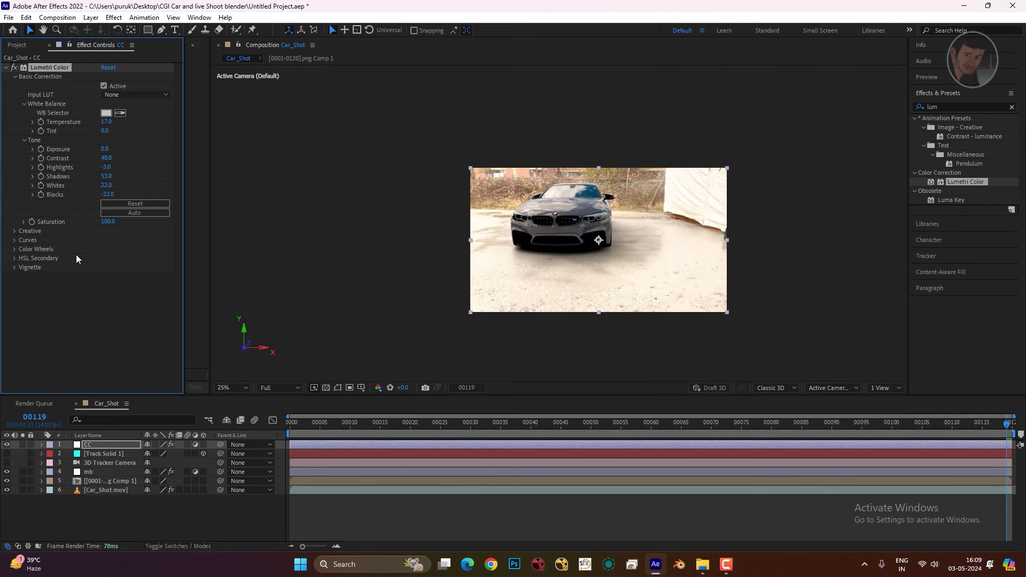
- Expand the Curves and Color Wheels sections of the CC layer's Lumetri Color effect
left_click(14, 240)
scroll(69, 247, "down", 3)
scroll(101, 305, "down", 5)
scroll(109, 300, "down", 3)
scroll(113, 319, "down", 3)
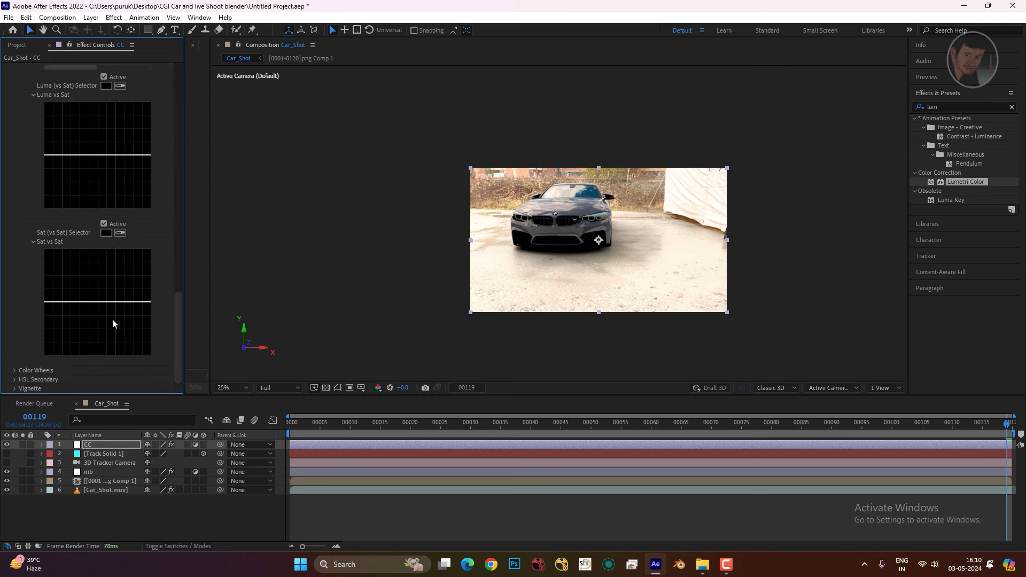
left_click(14, 370)
scroll(138, 312, "down", 5)
- Pull the Lumetri midtones and shadows slightly darker, then preview the graded shot
mouse_move(108, 334)
left_mouse_down()
mouse_move(118, 335)
mouse_move(108, 341)
left_mouse_up()
left_click_drag(72, 276, 72, 282)
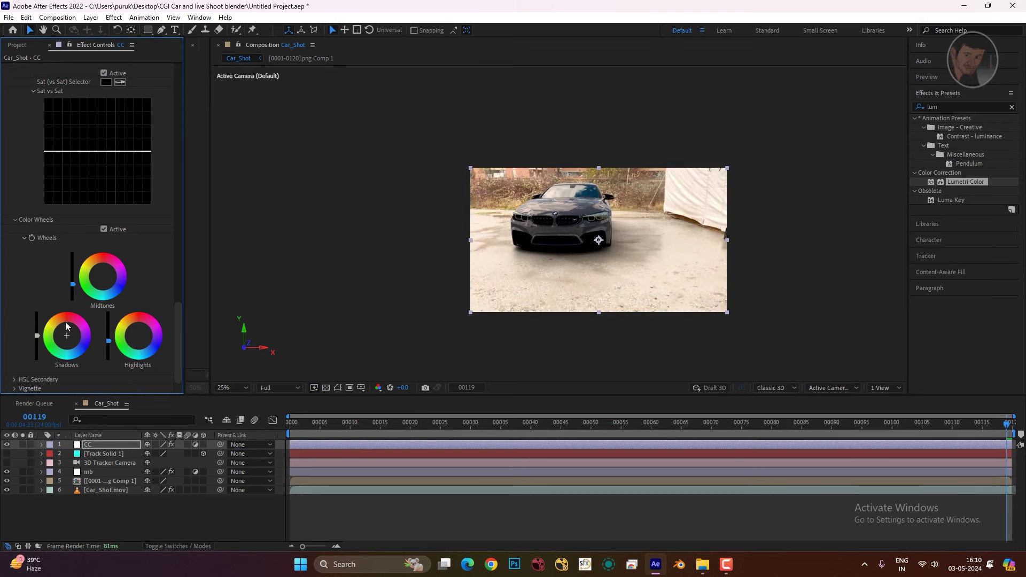
left_click_drag(37, 336, 37, 339)
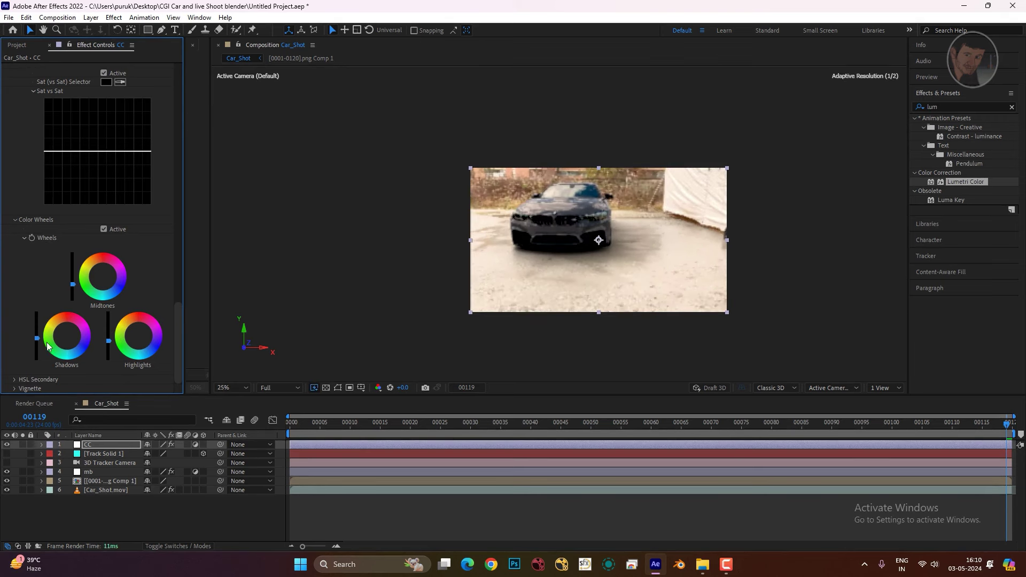
left_click(280, 435)
key("space")
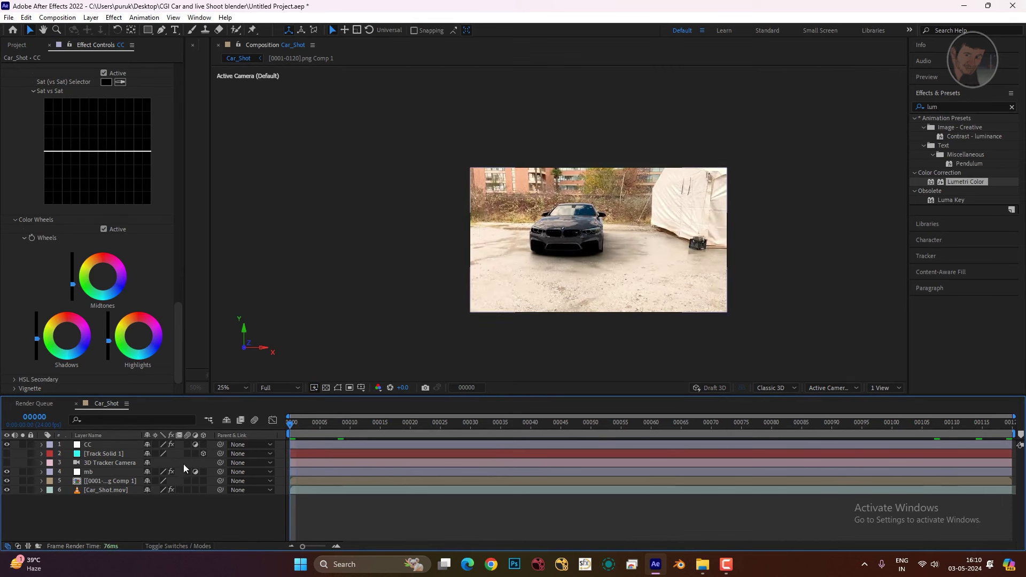
left_click(107, 481)
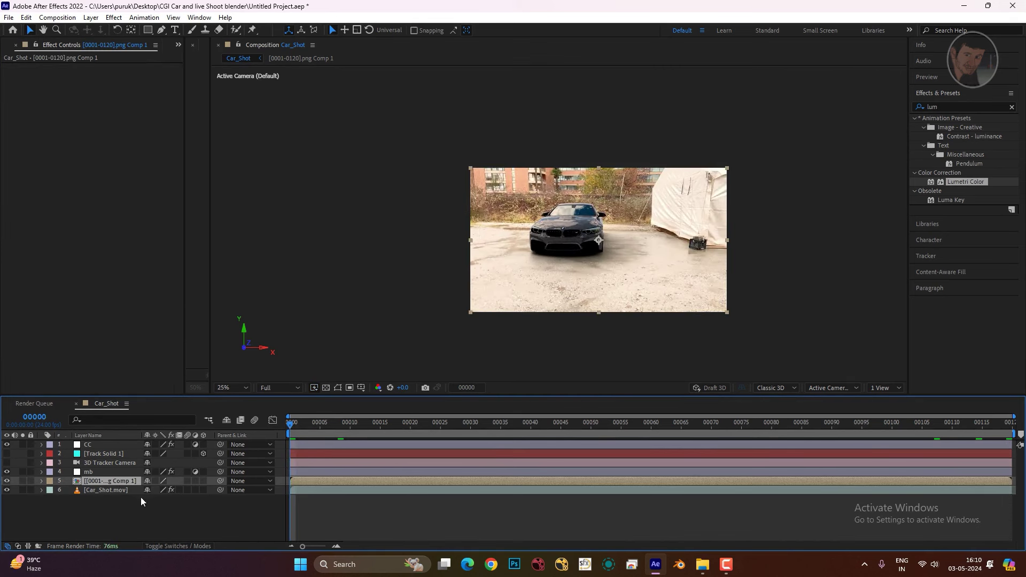
- Scale the rendered car comp layer to 90% and play the shot through to check it
key("s")
left_click_drag(159, 490, 148, 490)
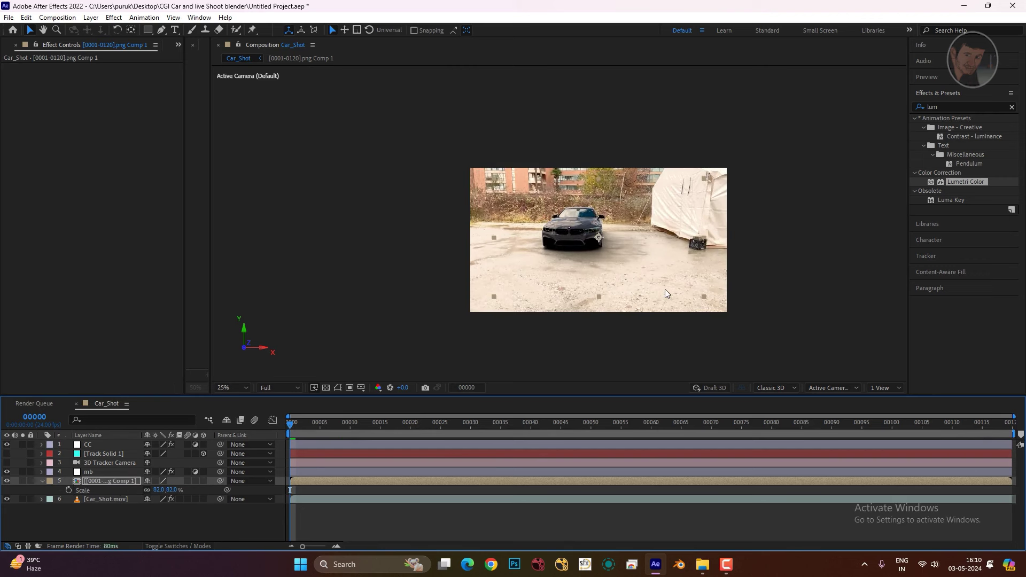
left_click_drag(159, 490, 163, 491)
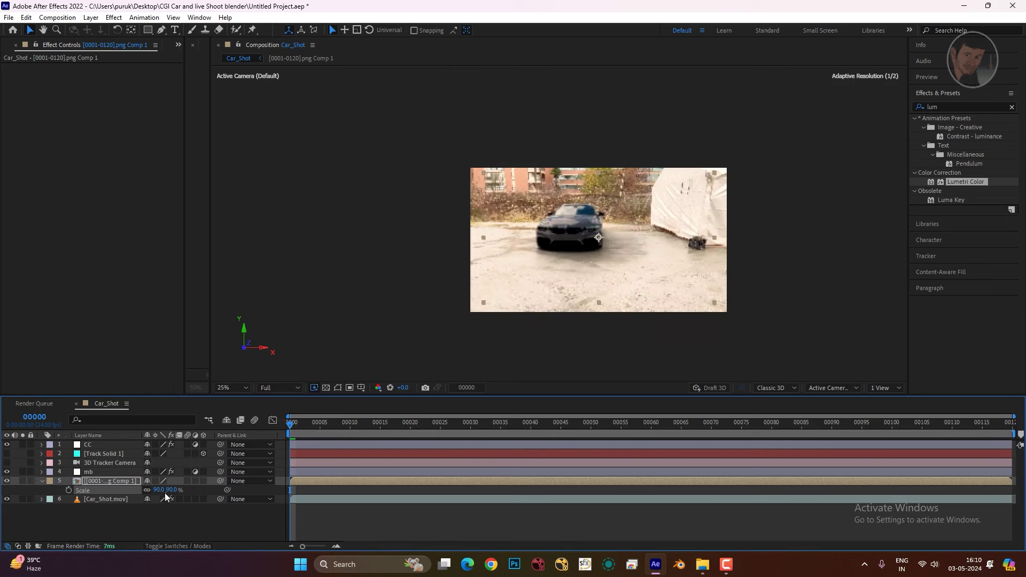
key("space")
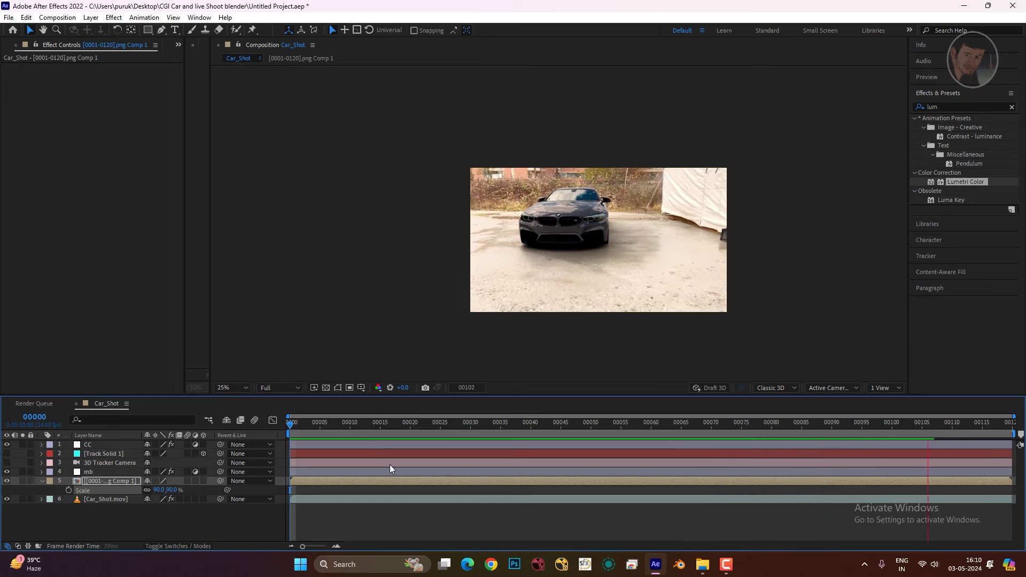
key("space")
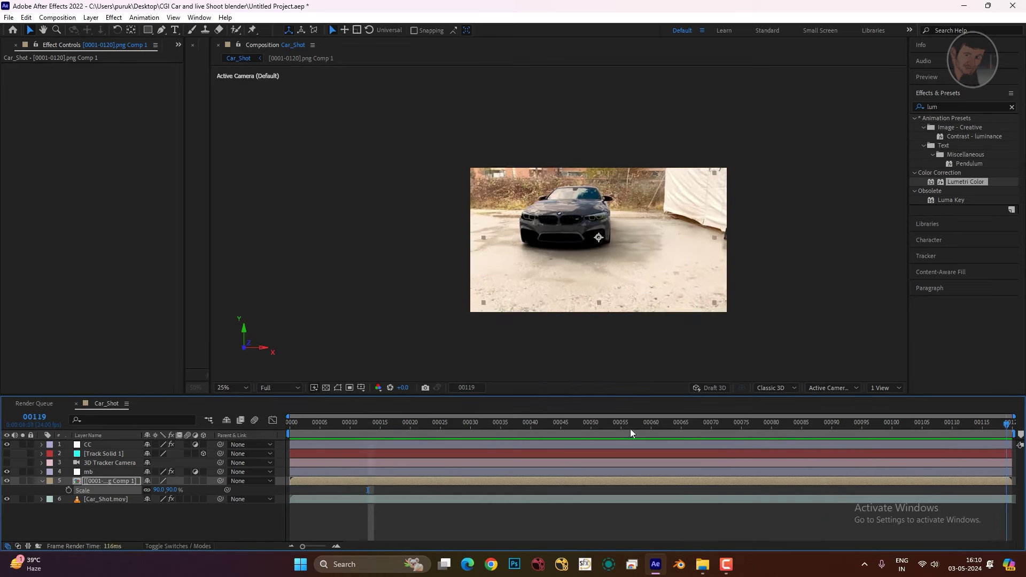
left_click(10, 18)
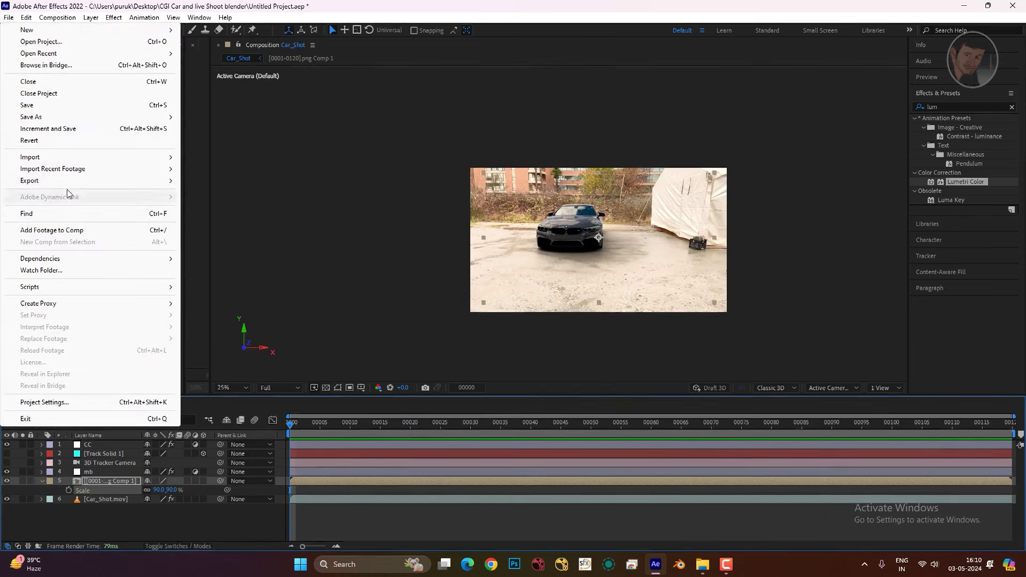
- Add the Car_Shot comp to the render queue with a custom 30 fps frame rate
mouse_move(30, 180)
left_click(245, 195)
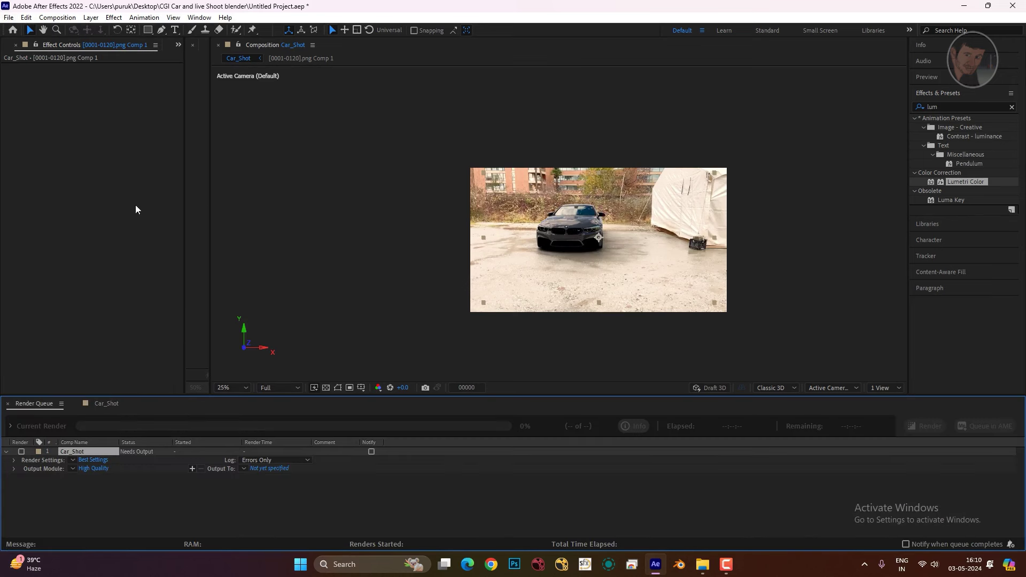
left_click(85, 461)
left_click(582, 295)
left_click(607, 294)
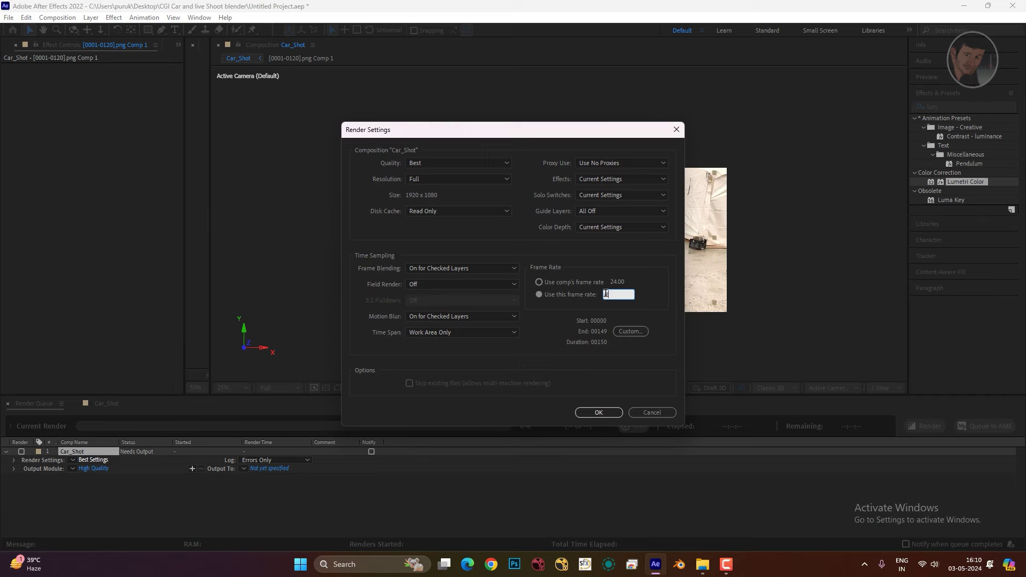
key("Return")
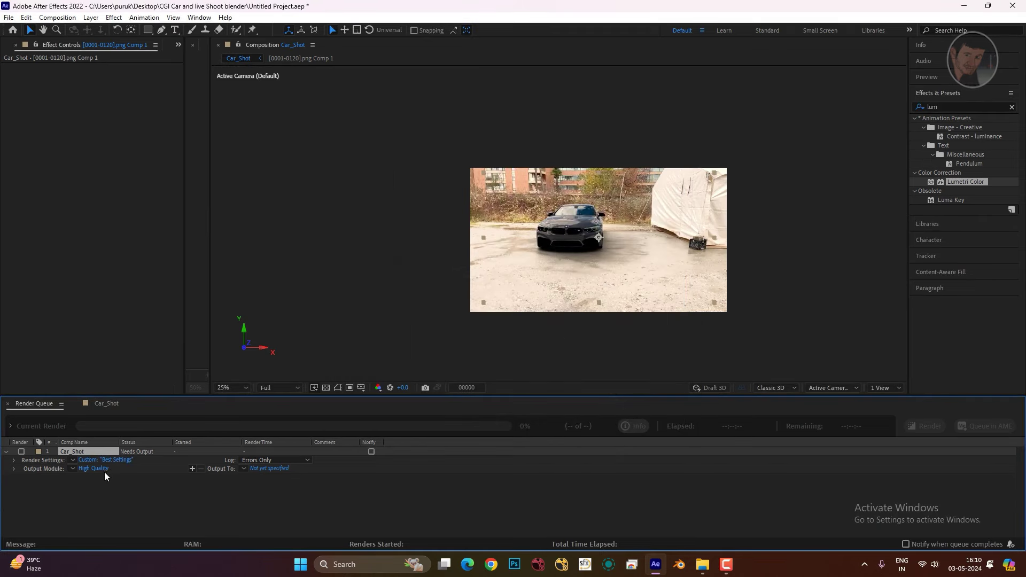
- Set the output module to QuickTime, keeping the current codec, with audio output on
left_click(104, 473)
left_click(480, 150)
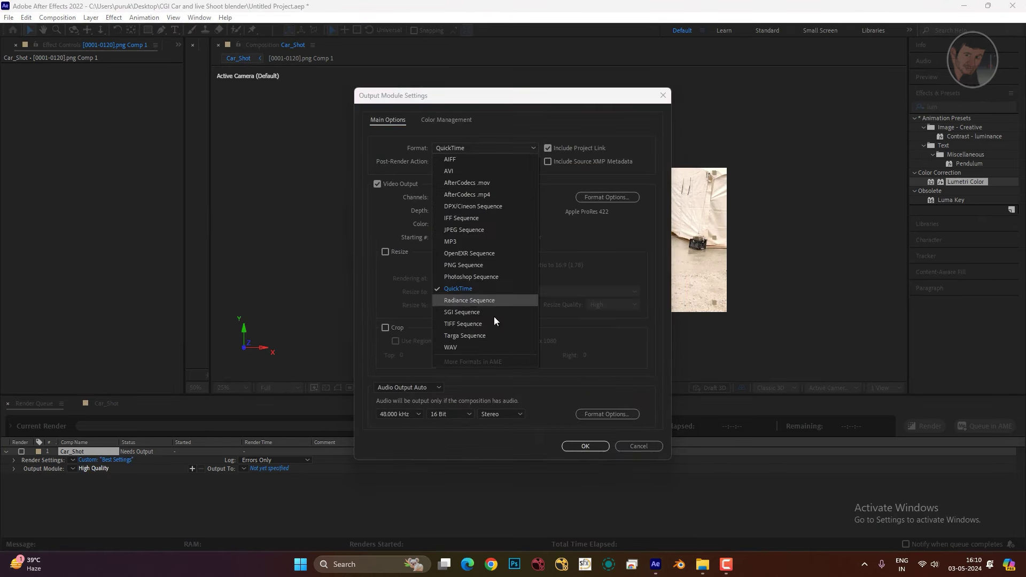
left_click(470, 291)
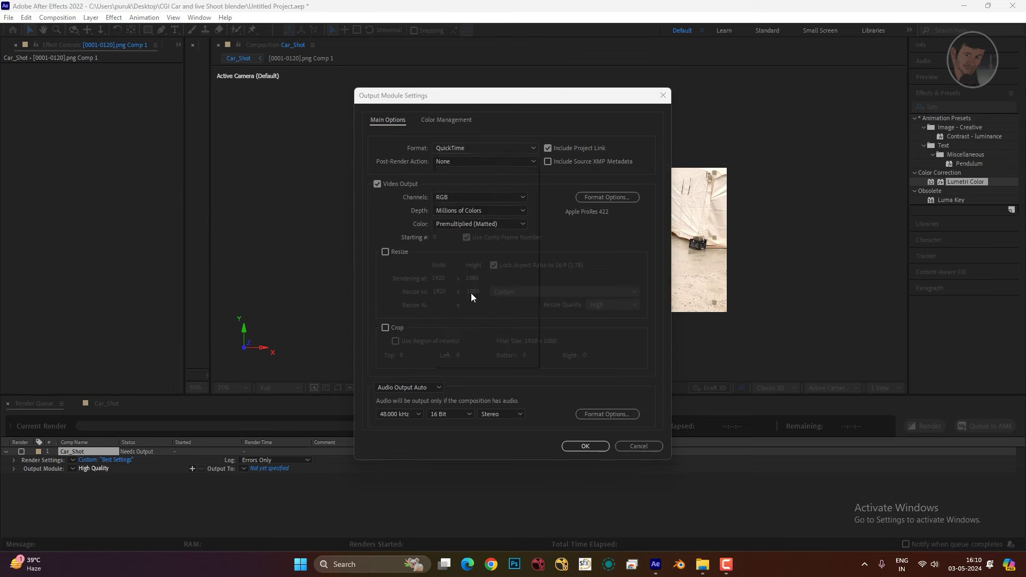
left_click(593, 199)
left_click(543, 122)
left_click(533, 197)
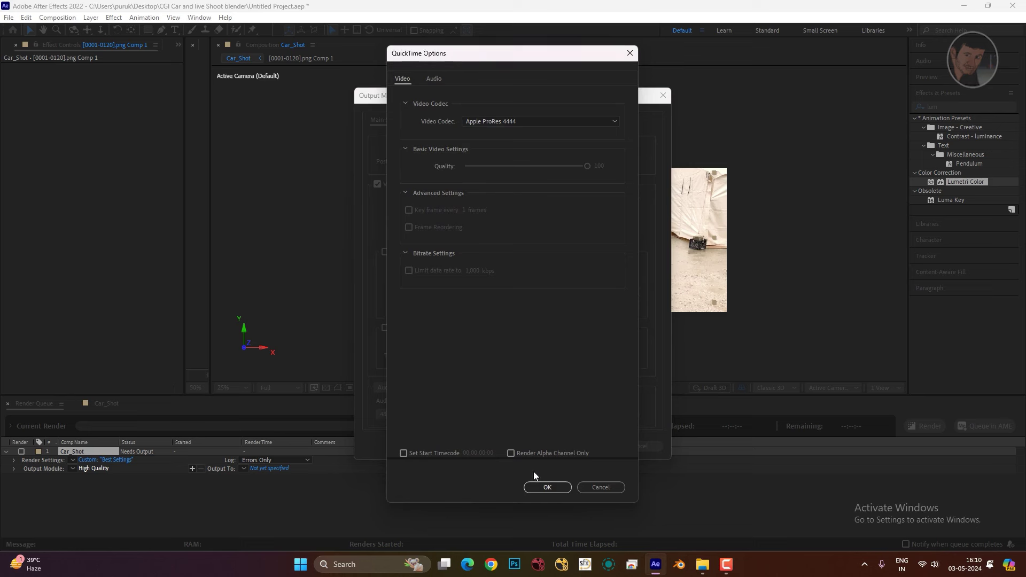
left_click(537, 486)
left_click(428, 390)
left_click(407, 399)
left_click(572, 446)
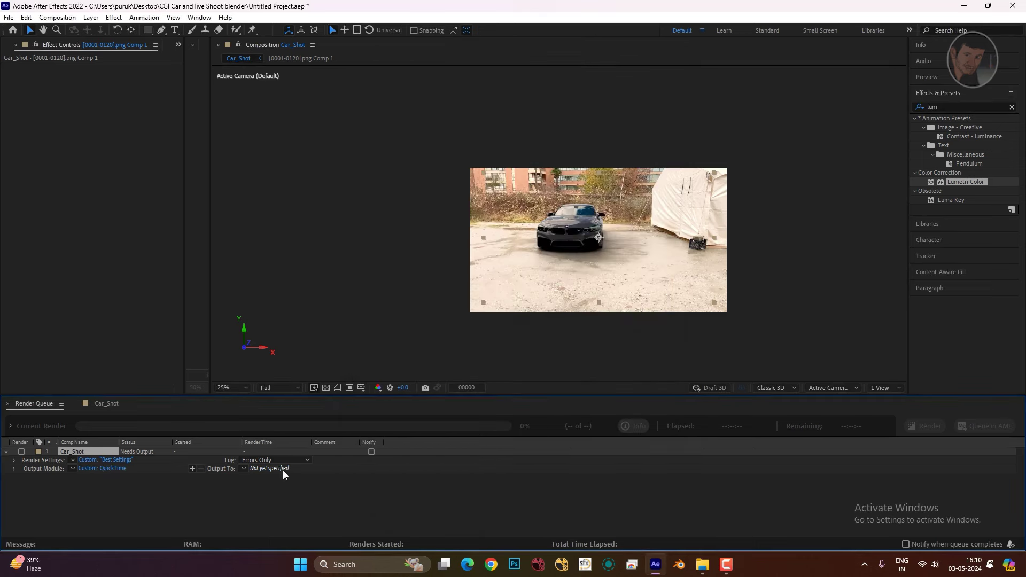
- Save the output as Car_Shot_output.mov in the CGI Car and live Shoot blender folder and render
left_click(283, 470)
left_click(45, 129)
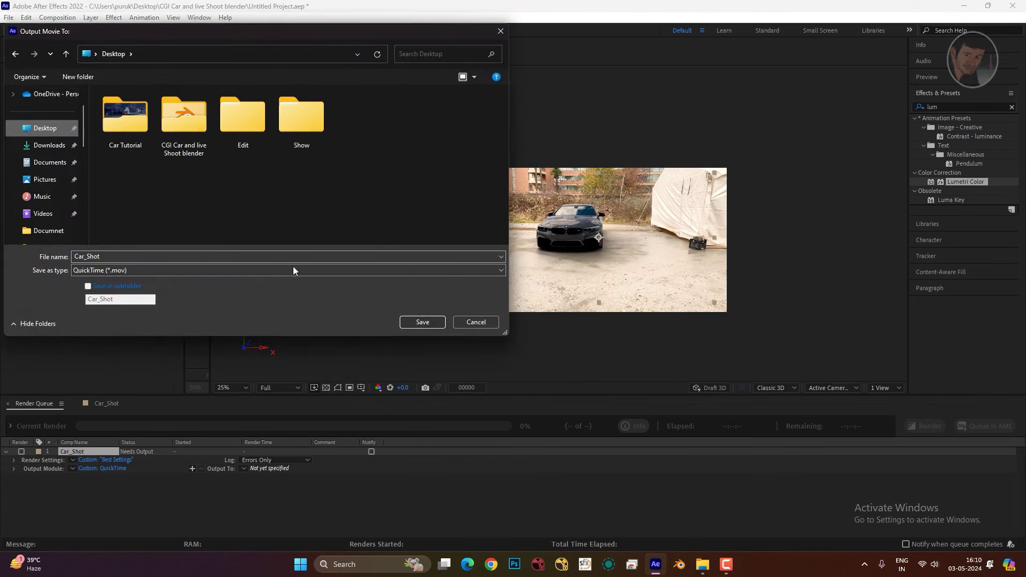
double_click(184, 120)
double_click(213, 259)
left_click(250, 259)
type("ut")
key("Return")
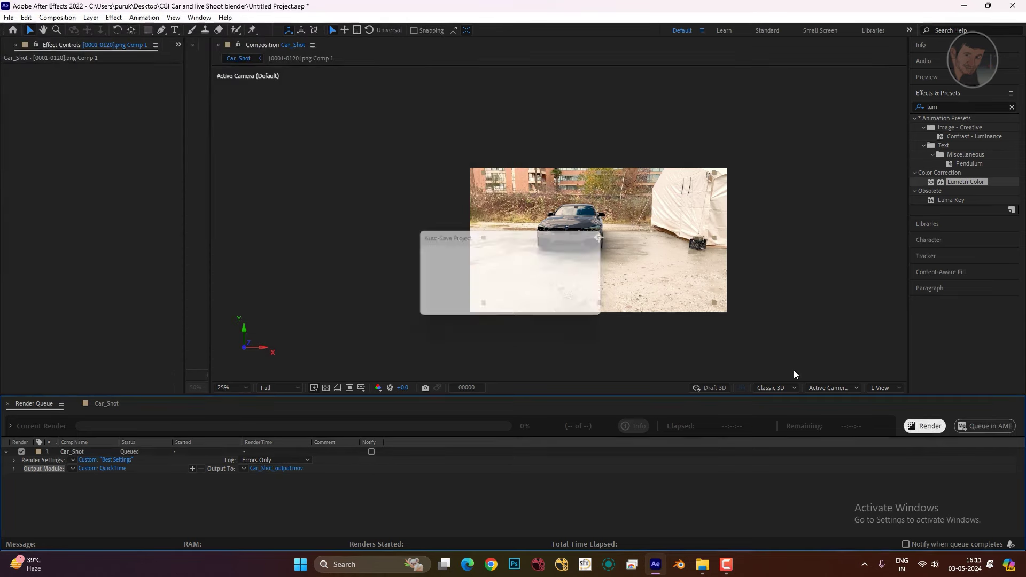
key("Return")
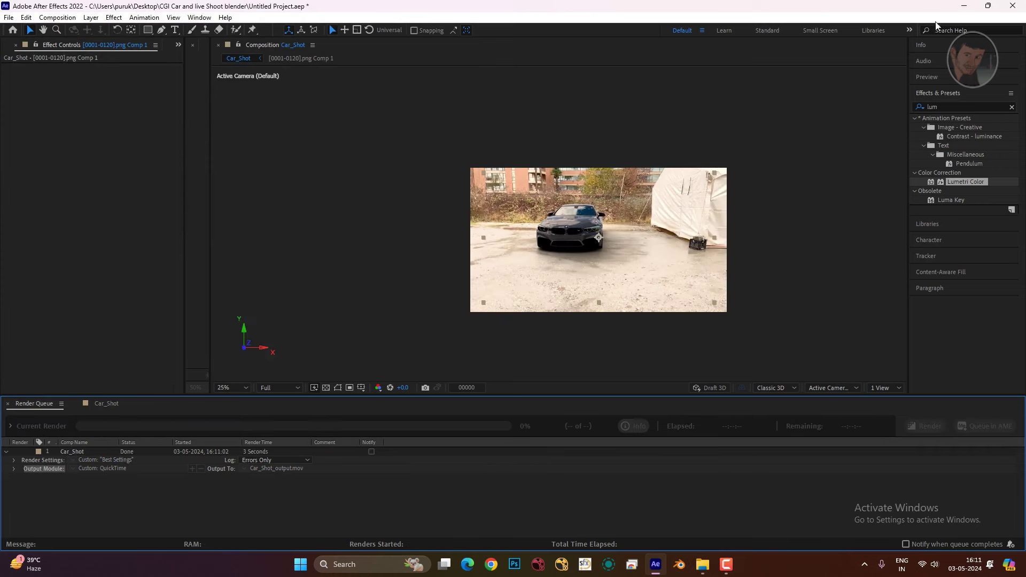
- Open Car_Shot_output.mov from the project folder in File Explorer with VLC media player
left_click(964, 5)
key("alt+Up")
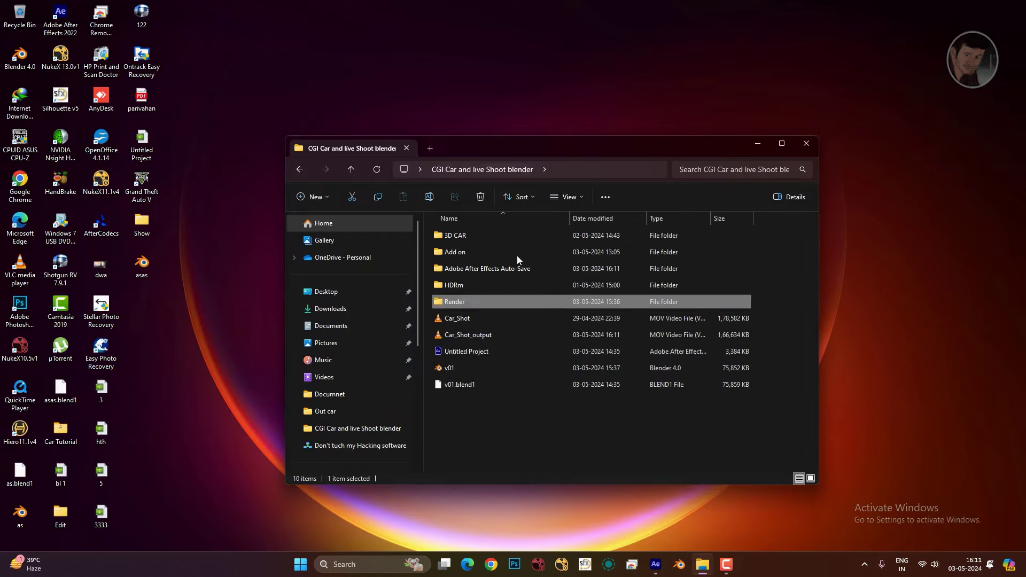
right_click(470, 340)
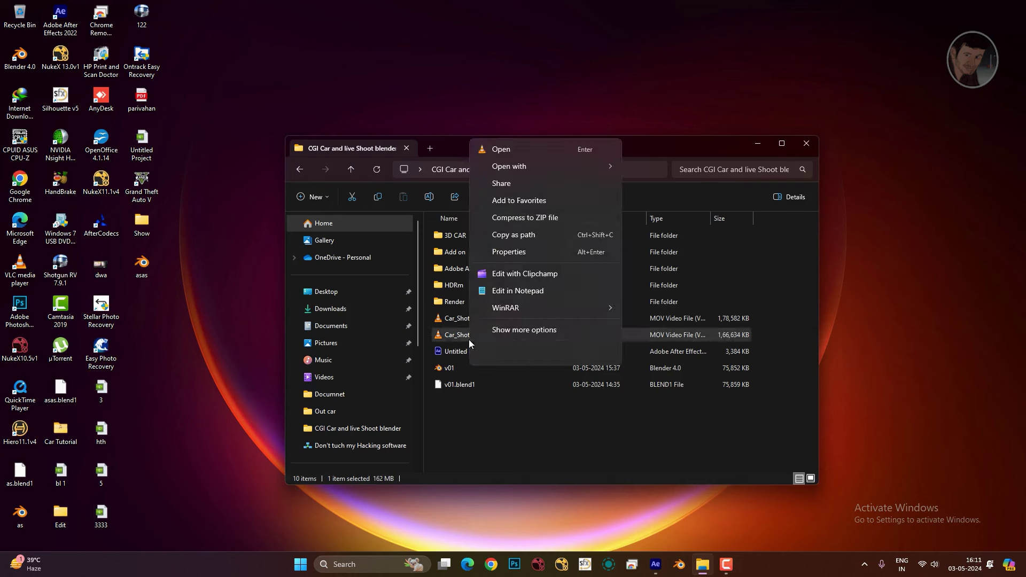
mouse_move(509, 165)
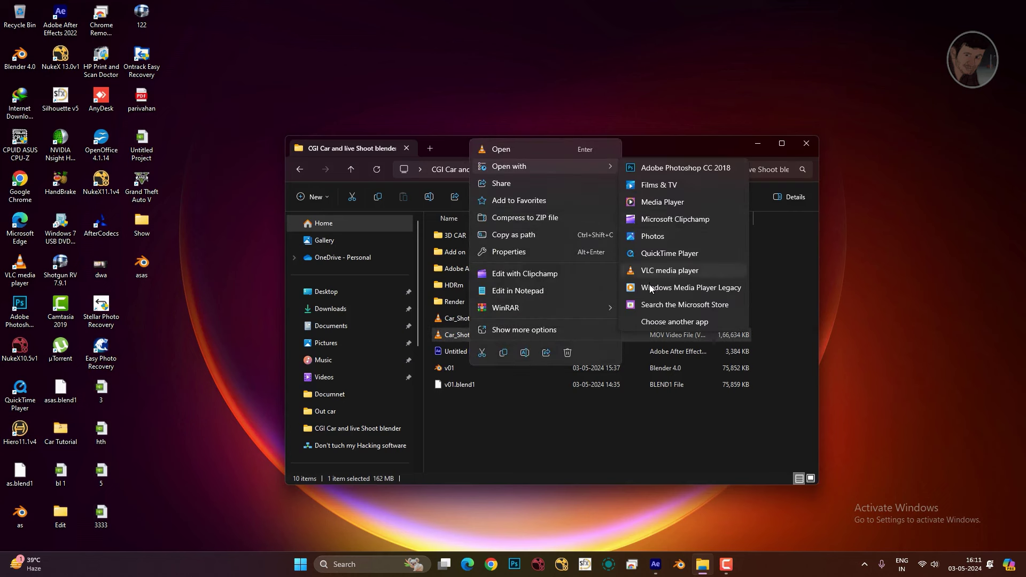
left_click(653, 271)
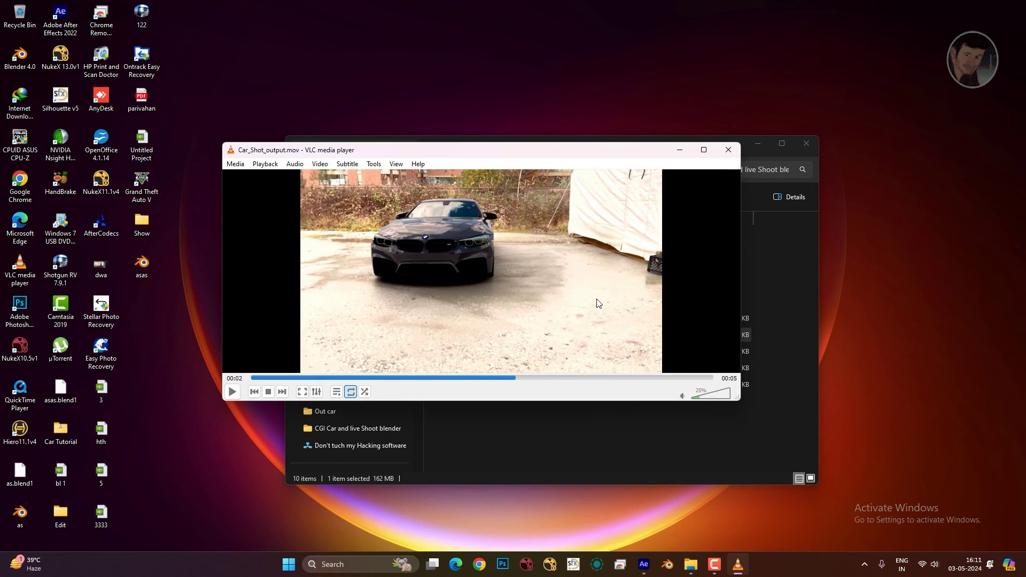
- Return to File Explorer after playing Car_Shot_output.mov in VLC
left_click(787, 154)
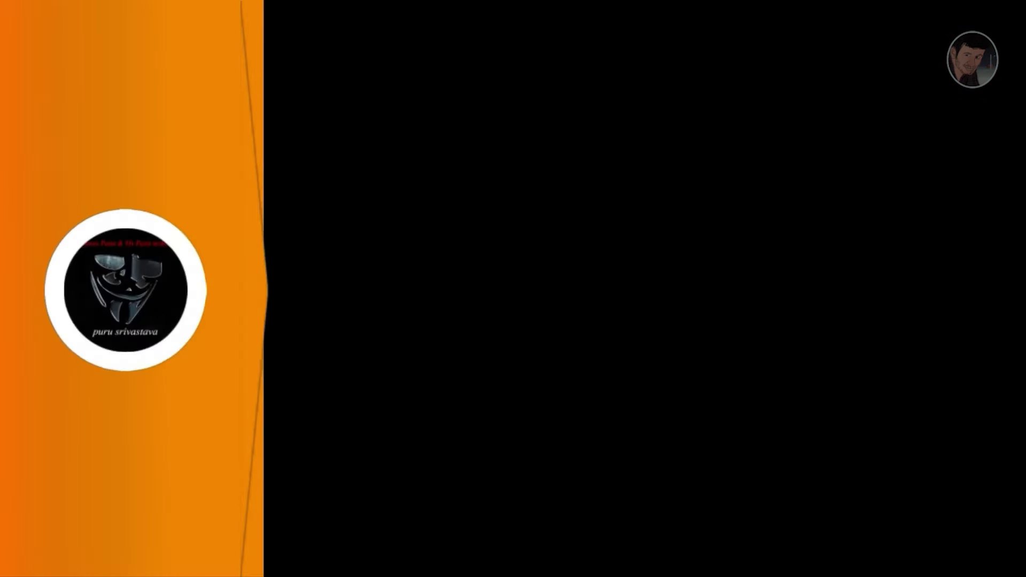